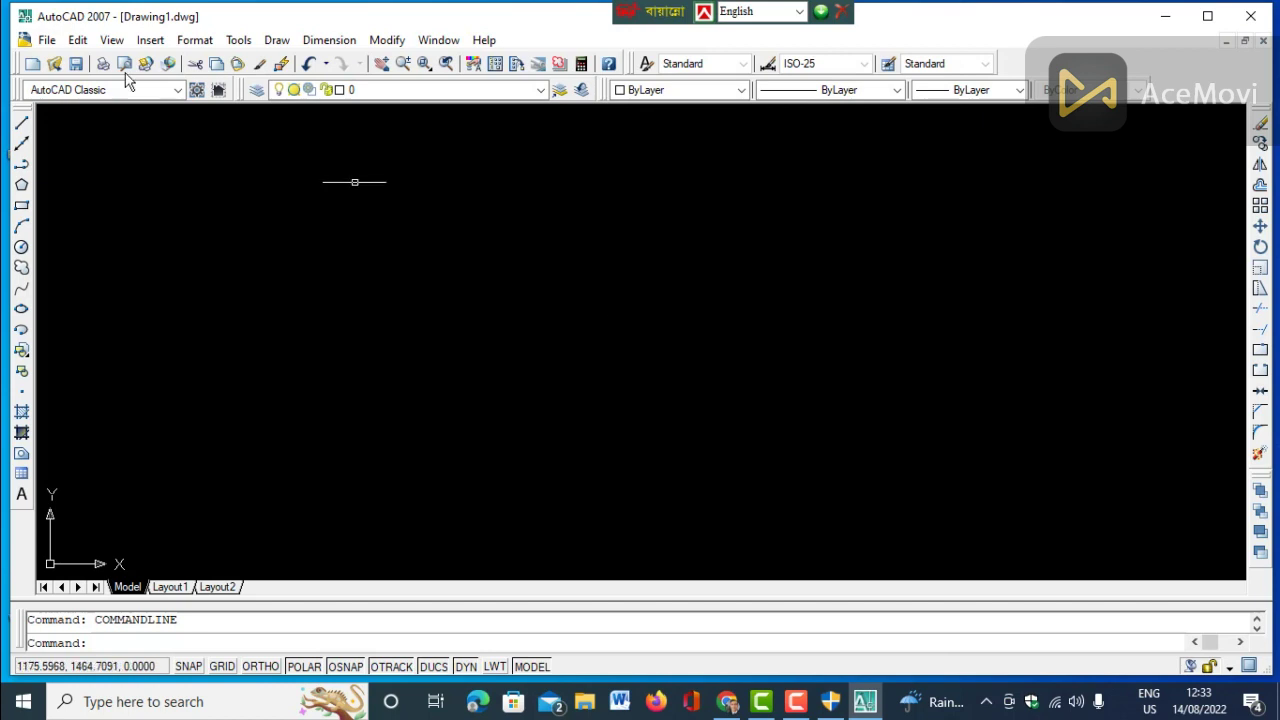
Set the drawing units to Architectural with 0'-0" precision and Inches as the insertion scale.
click(194, 40)
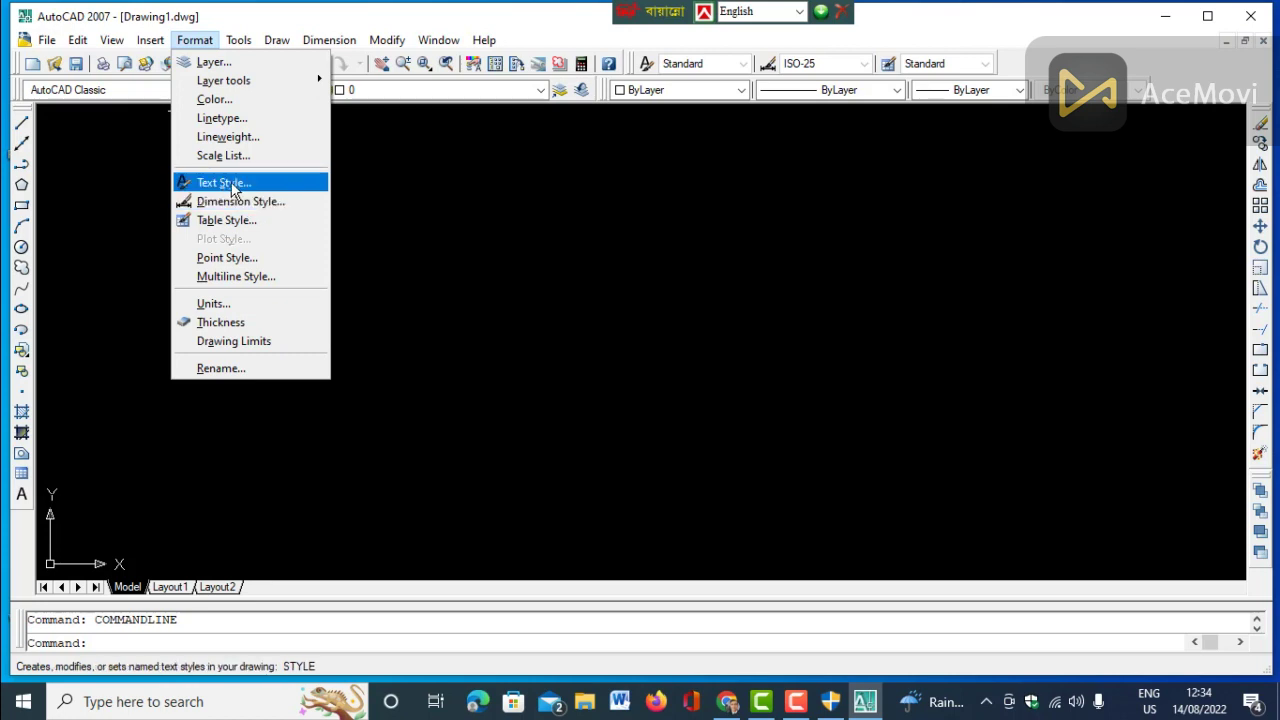
click(288, 302)
click(588, 257)
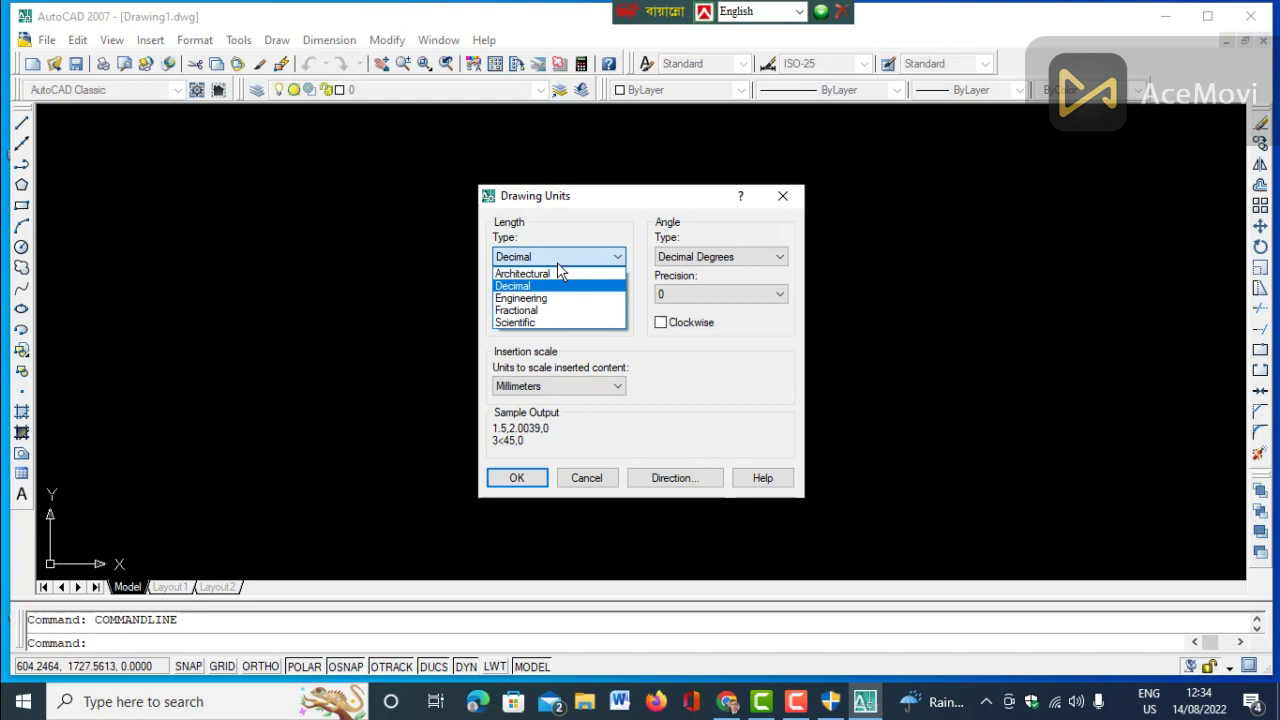
click(541, 277)
click(553, 294)
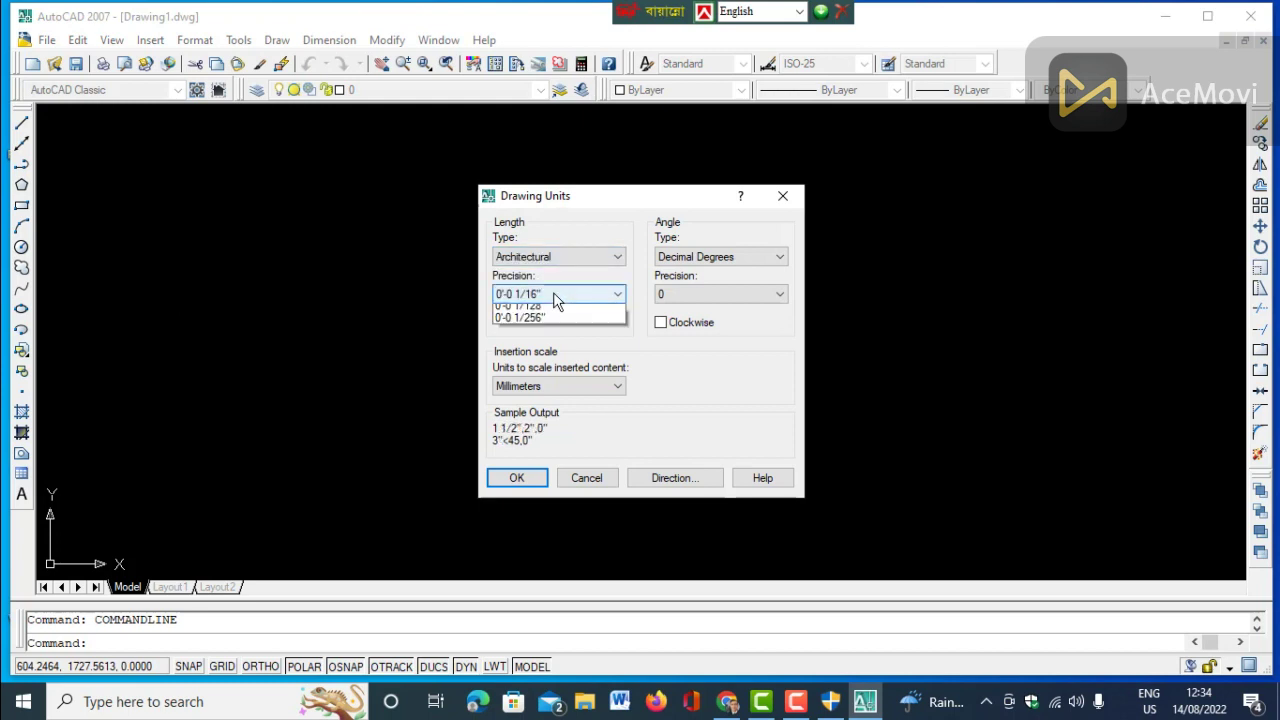
click(520, 310)
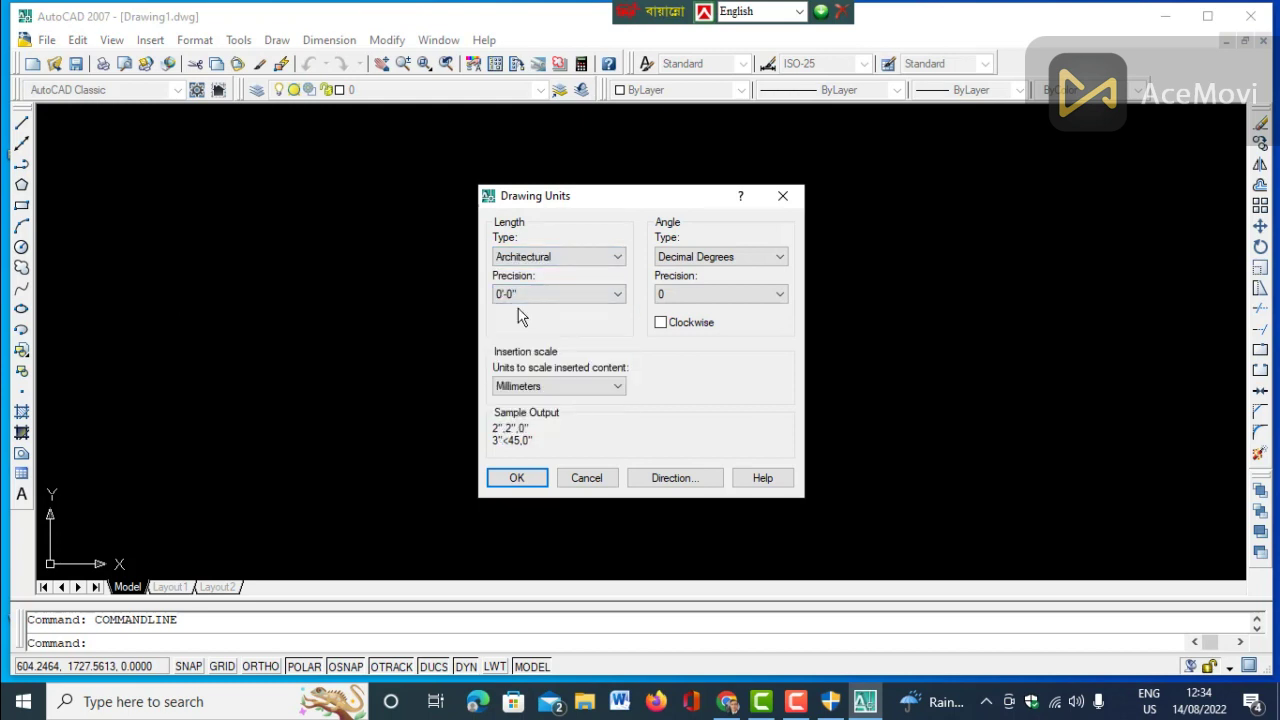
click(557, 388)
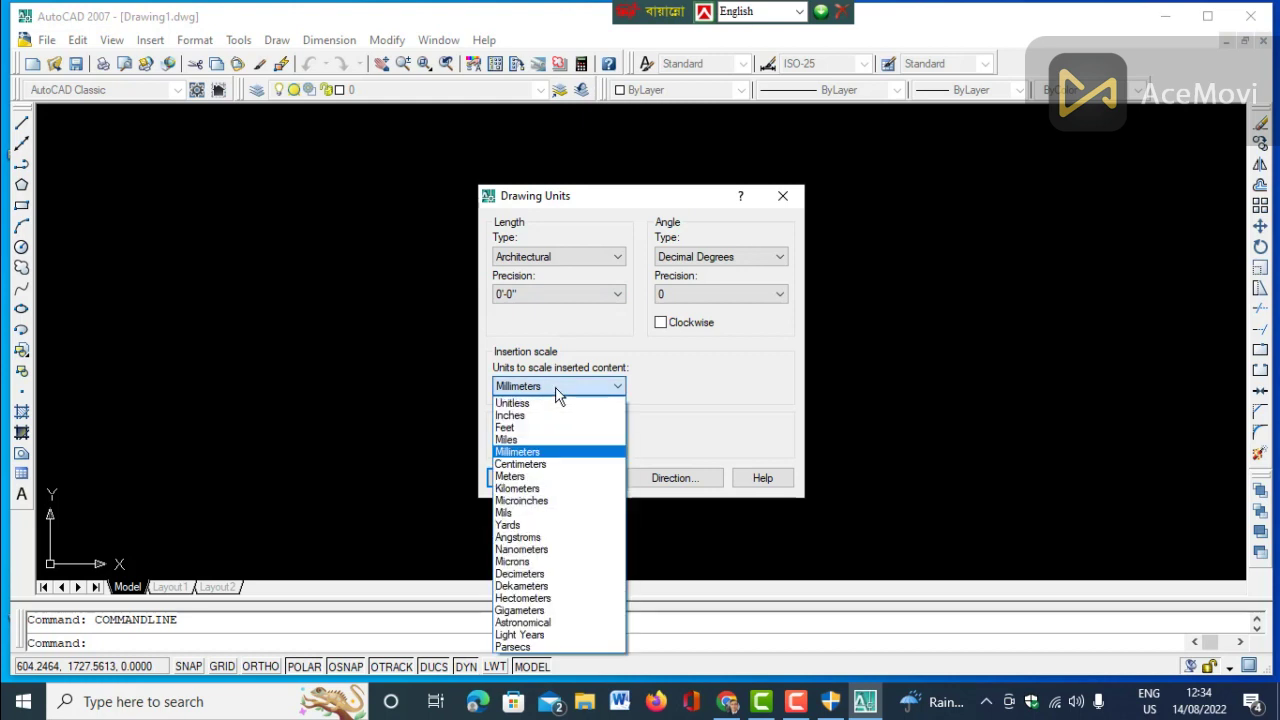
click(512, 415)
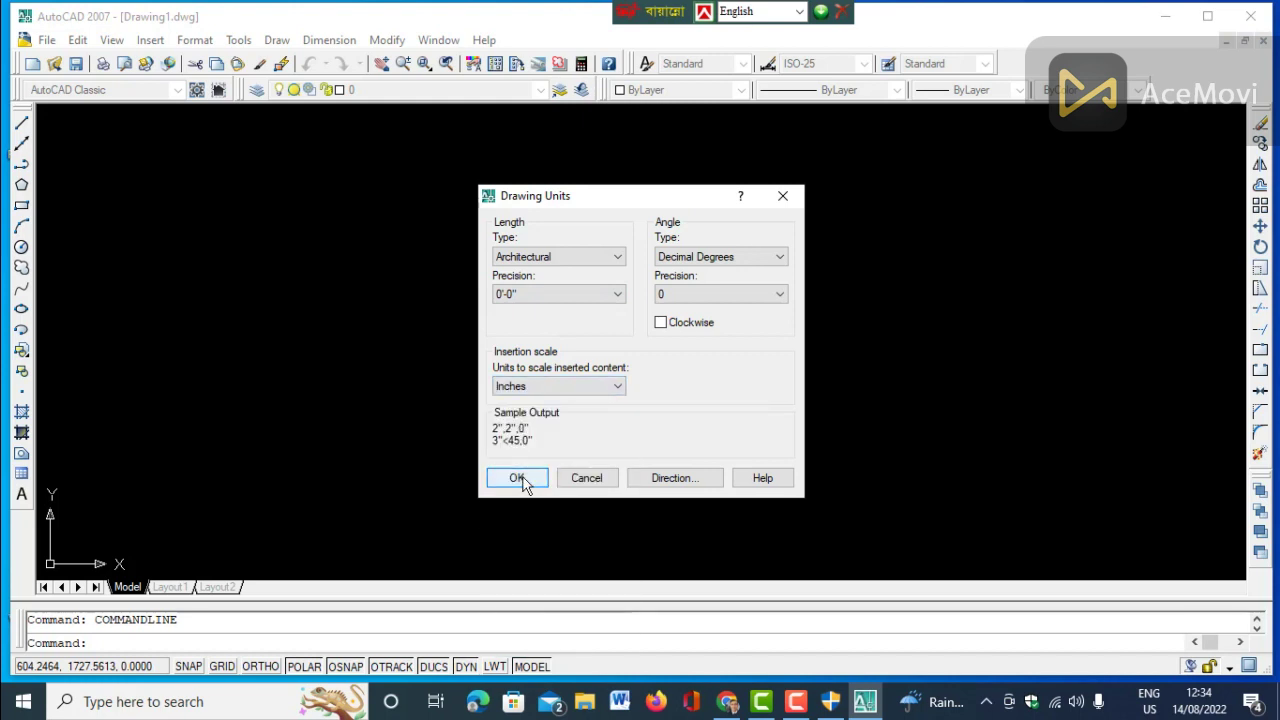
click(520, 477)
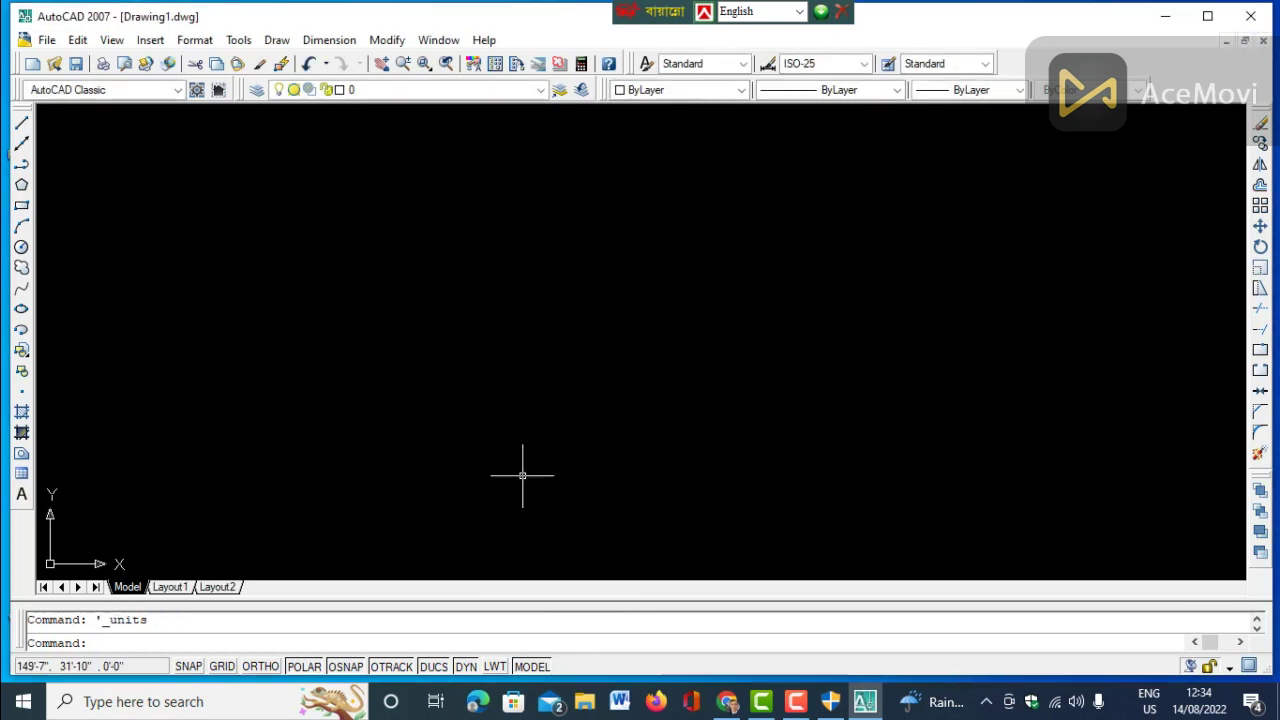
Modify the ISO-25 dimension style, setting its arrow size to 3'.
click(194, 40)
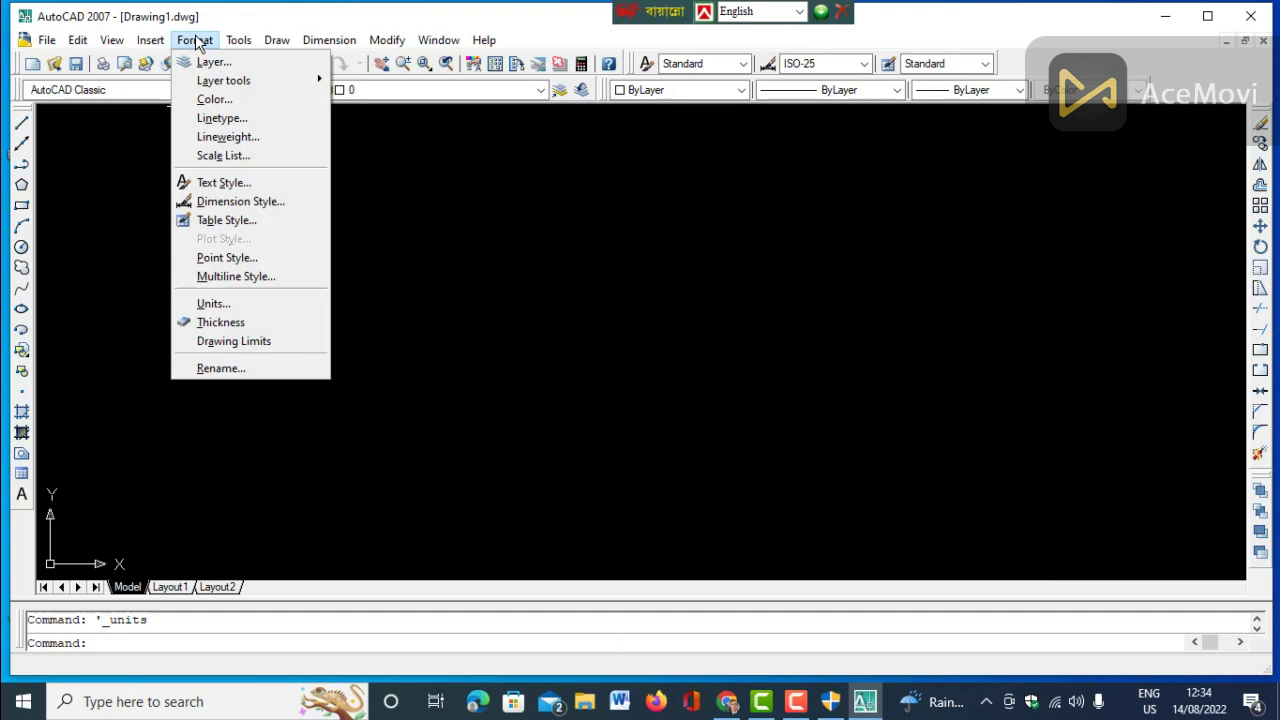
click(250, 208)
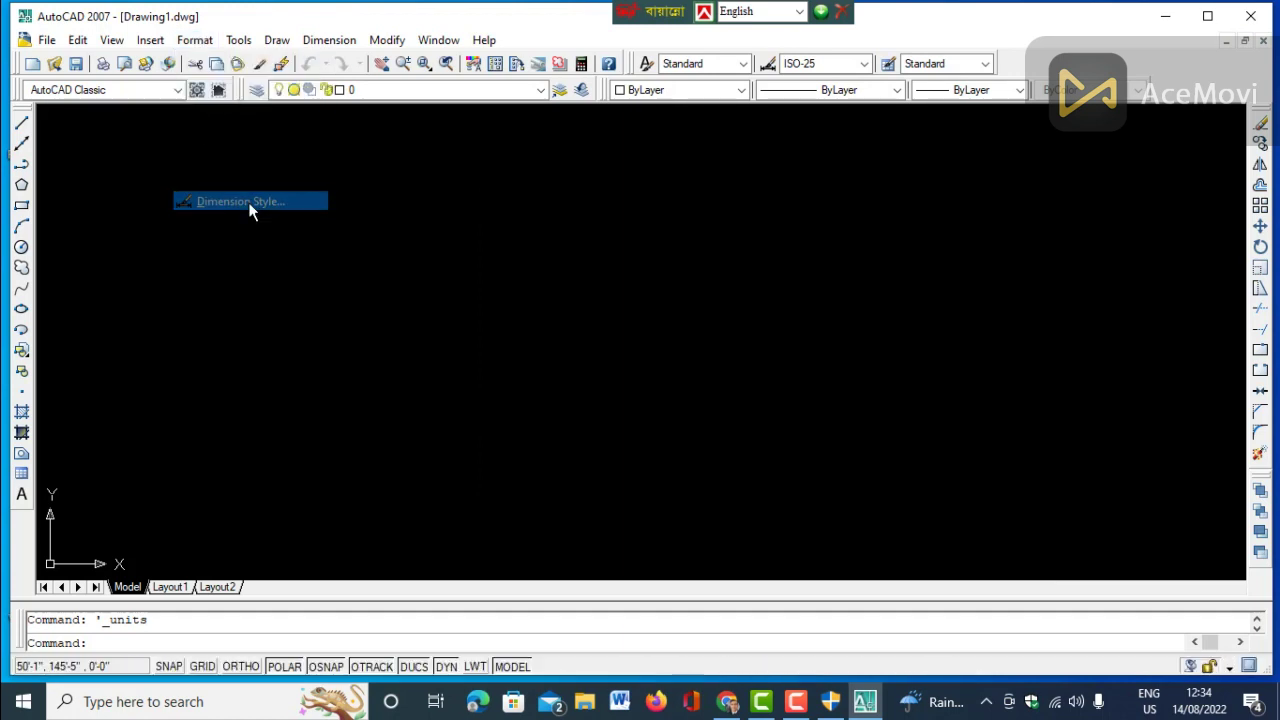
click(825, 310)
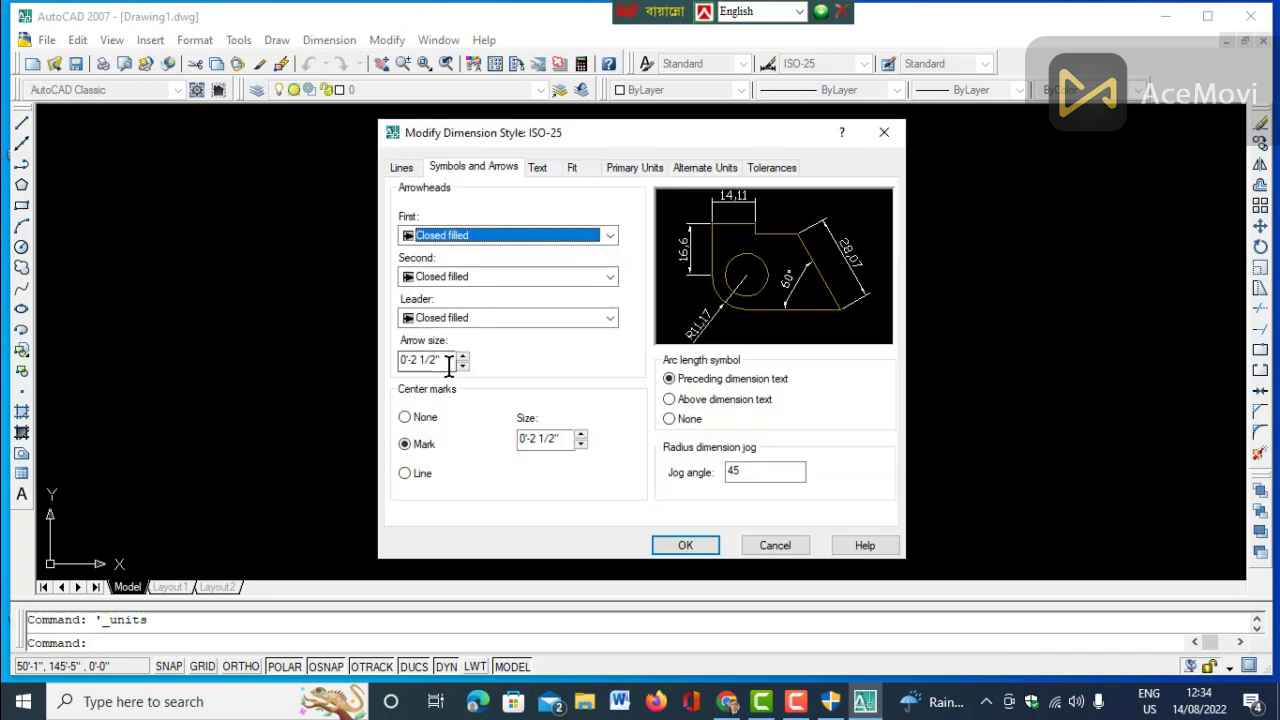
drag(447, 361, 380, 360)
text(3)
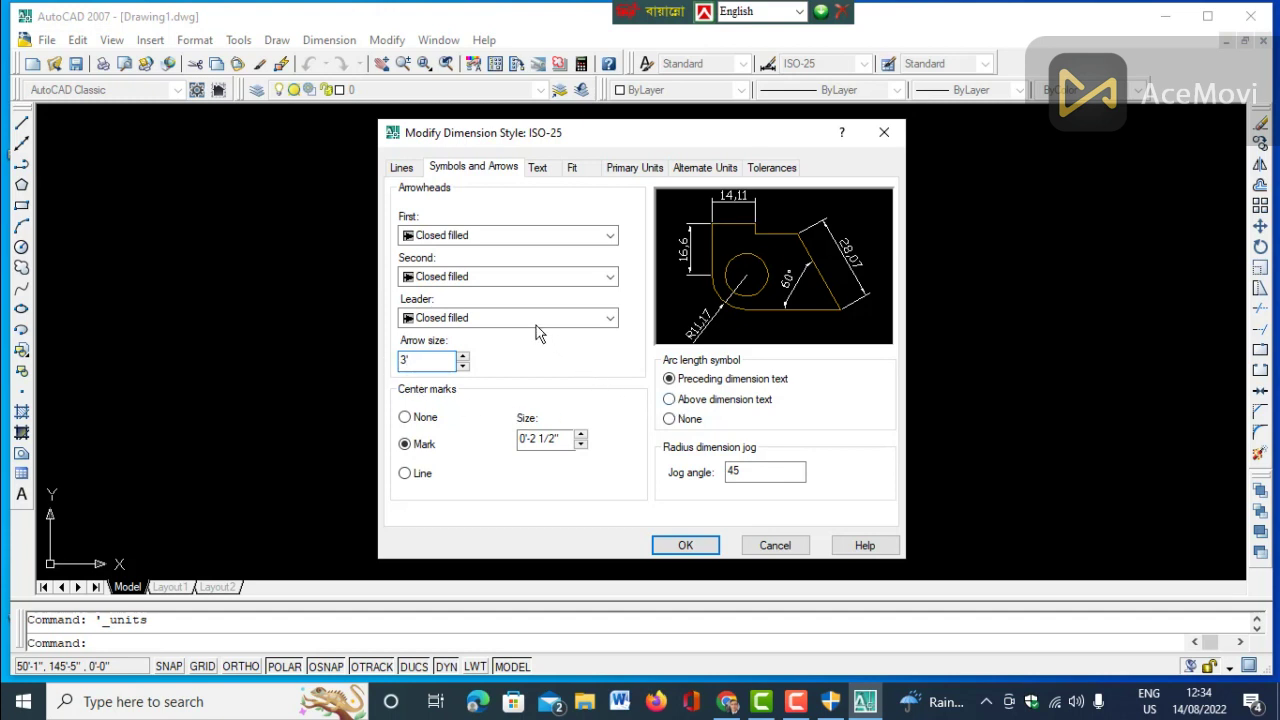
Set the dimension text height of the ISO-25 style to 10'.
click(541, 170)
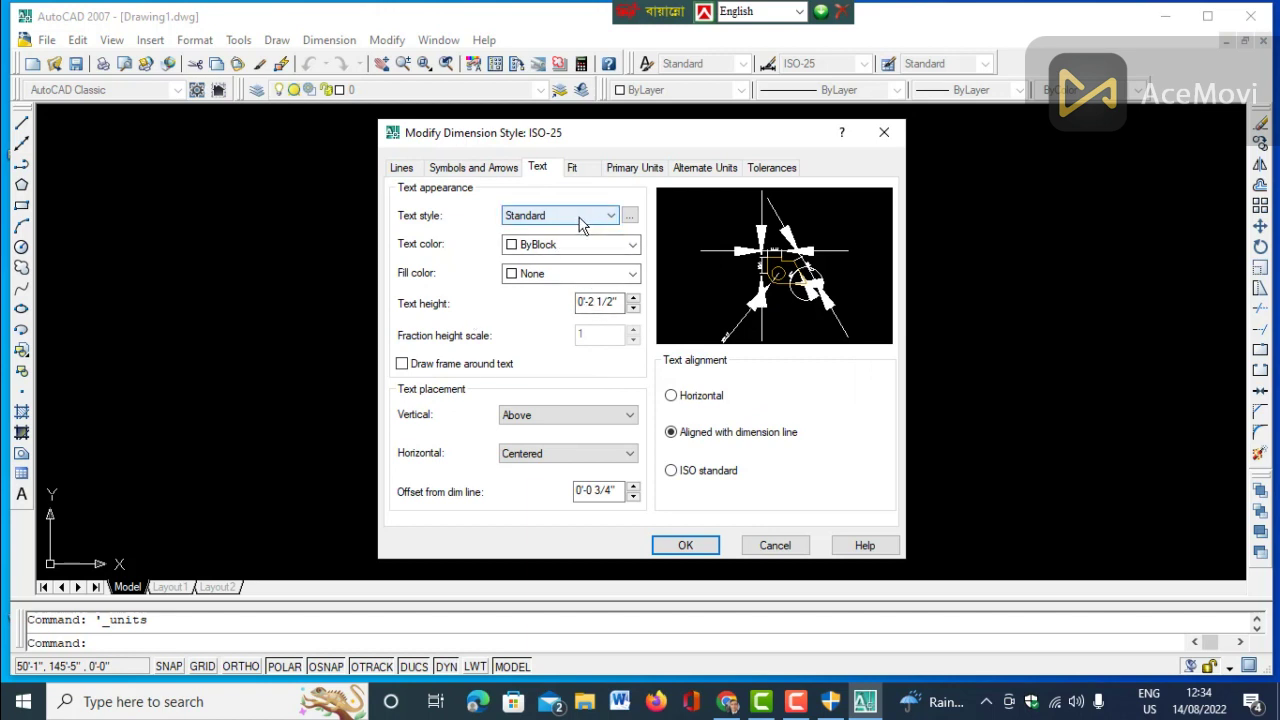
drag(620, 301, 570, 301)
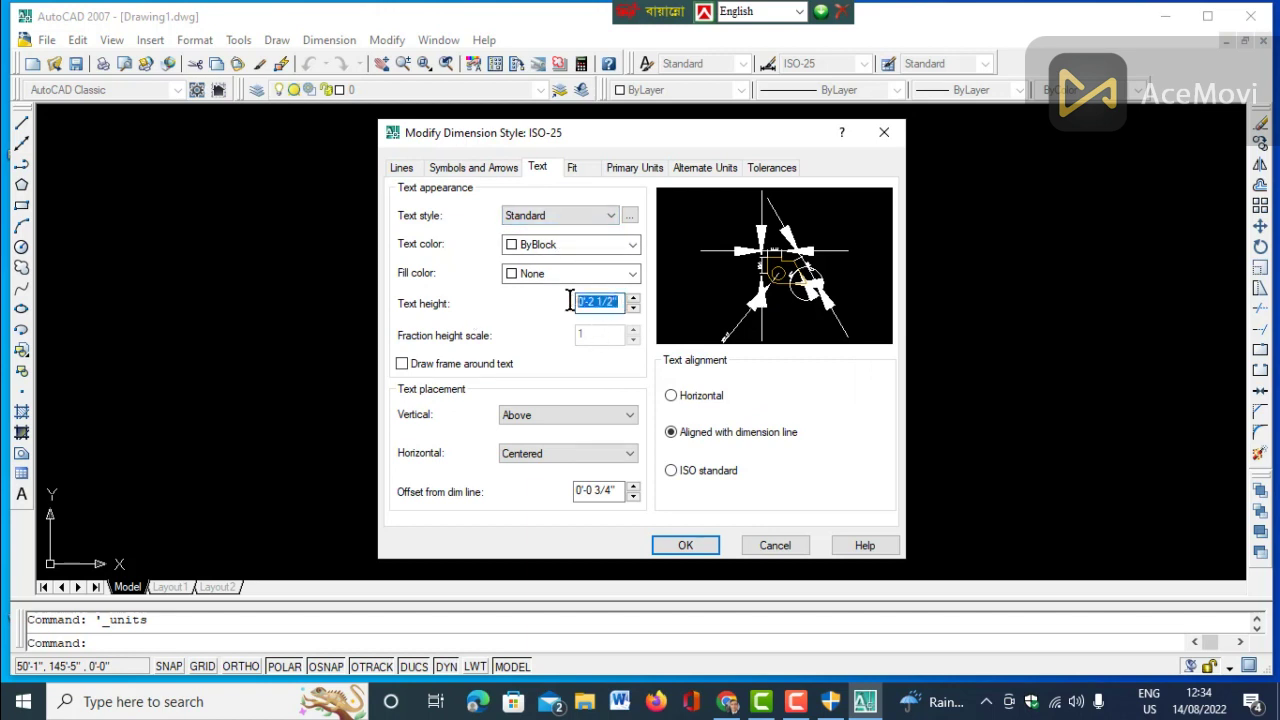
text(10)
Set the dimension style's primary linear units to Architectural format with 0'-0" precision.
click(633, 168)
click(609, 208)
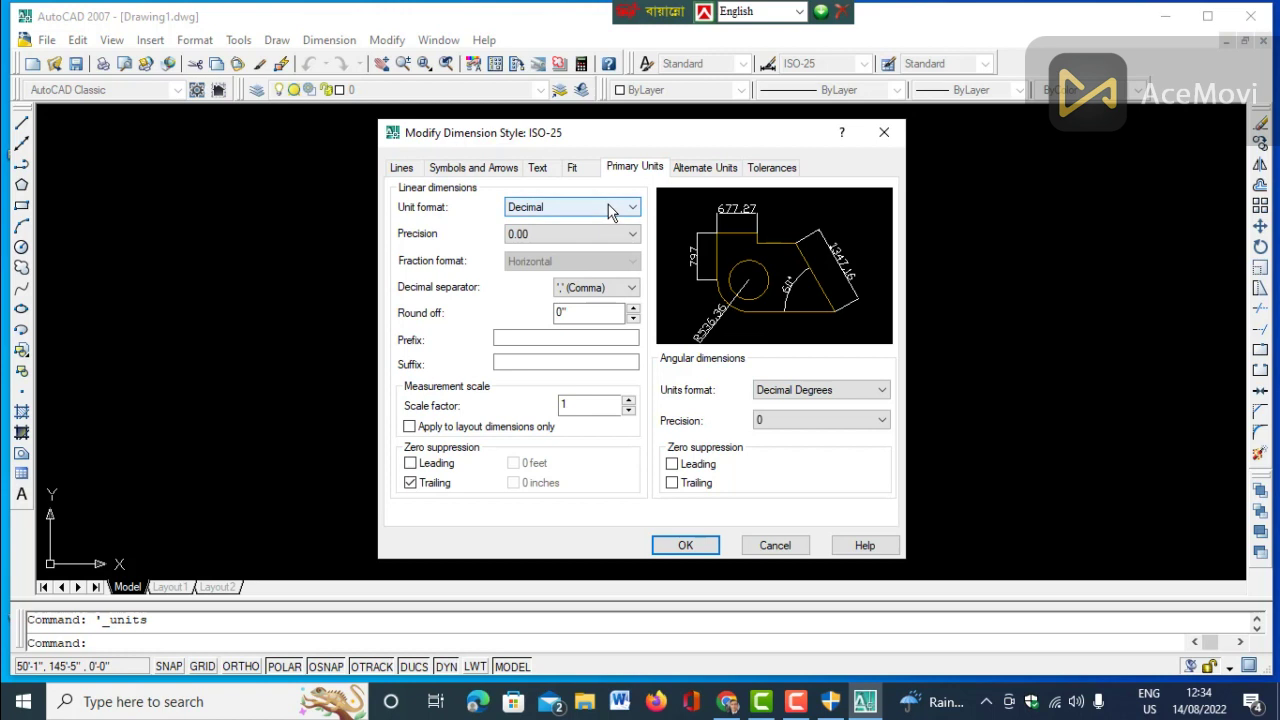
click(549, 260)
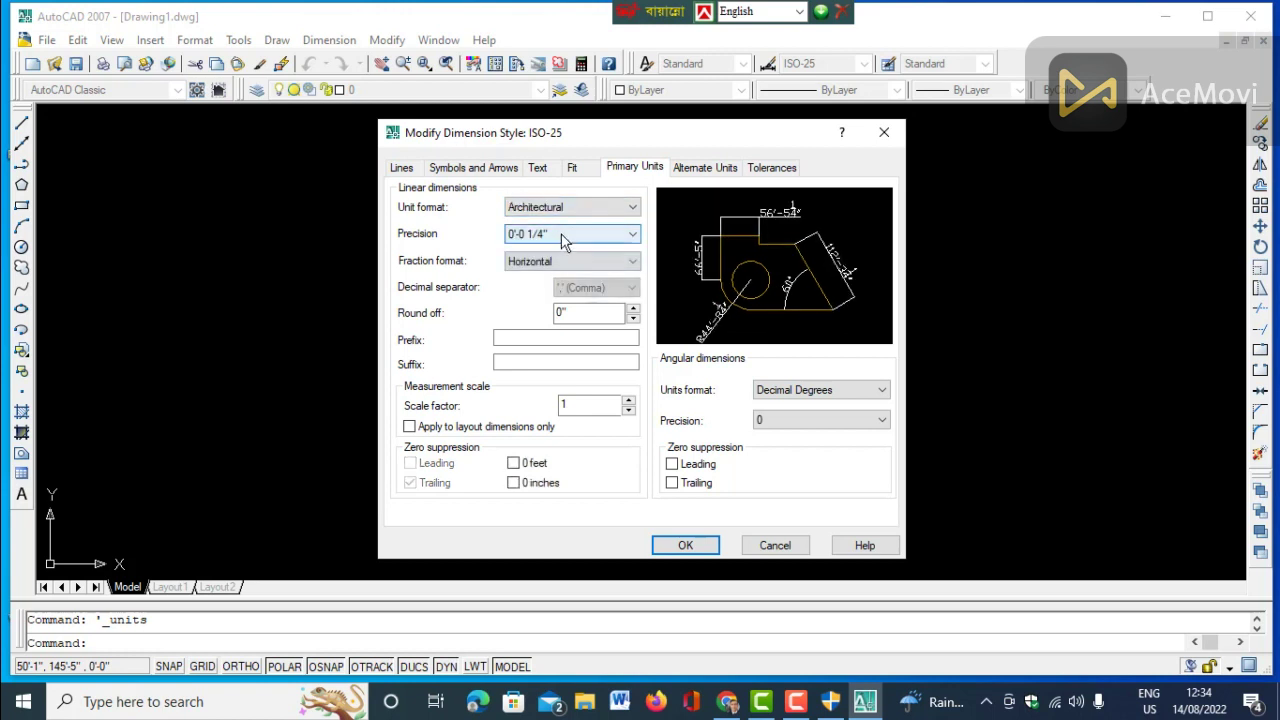
click(563, 237)
click(541, 250)
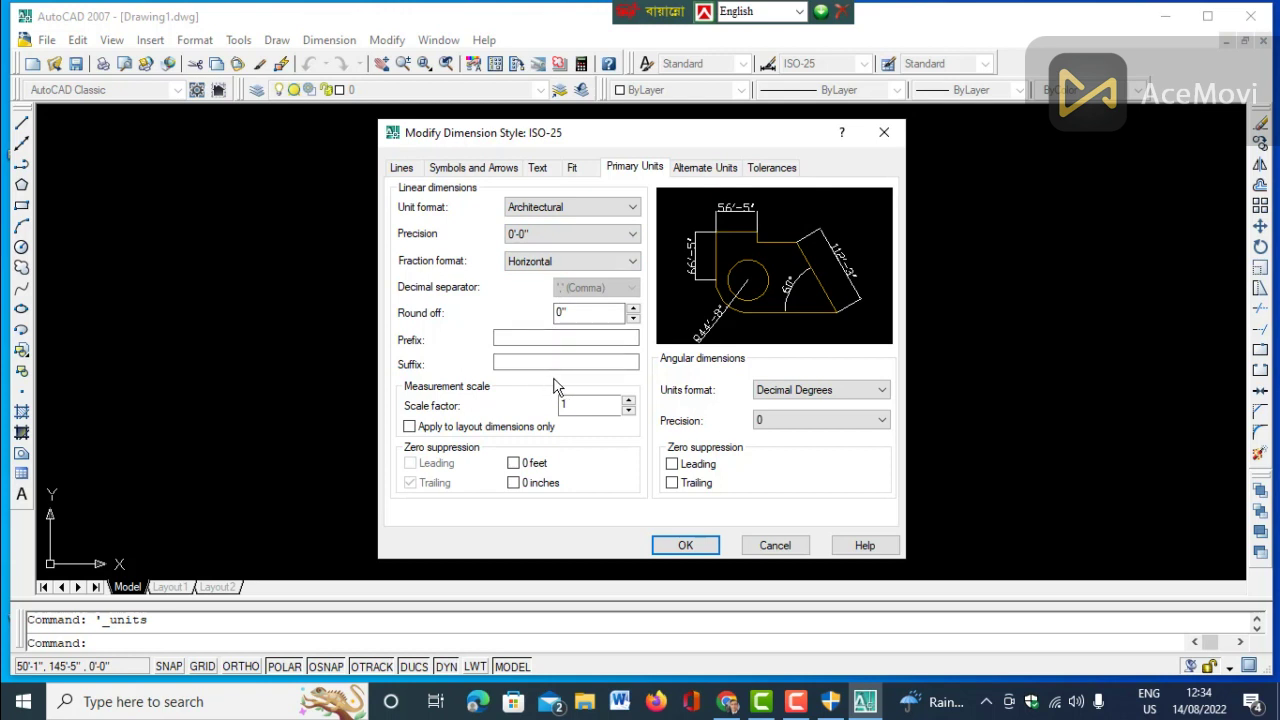
Set the dimension text alignment to ISO standard, then save the ISO-25 style and leave the style manager.
click(473, 170)
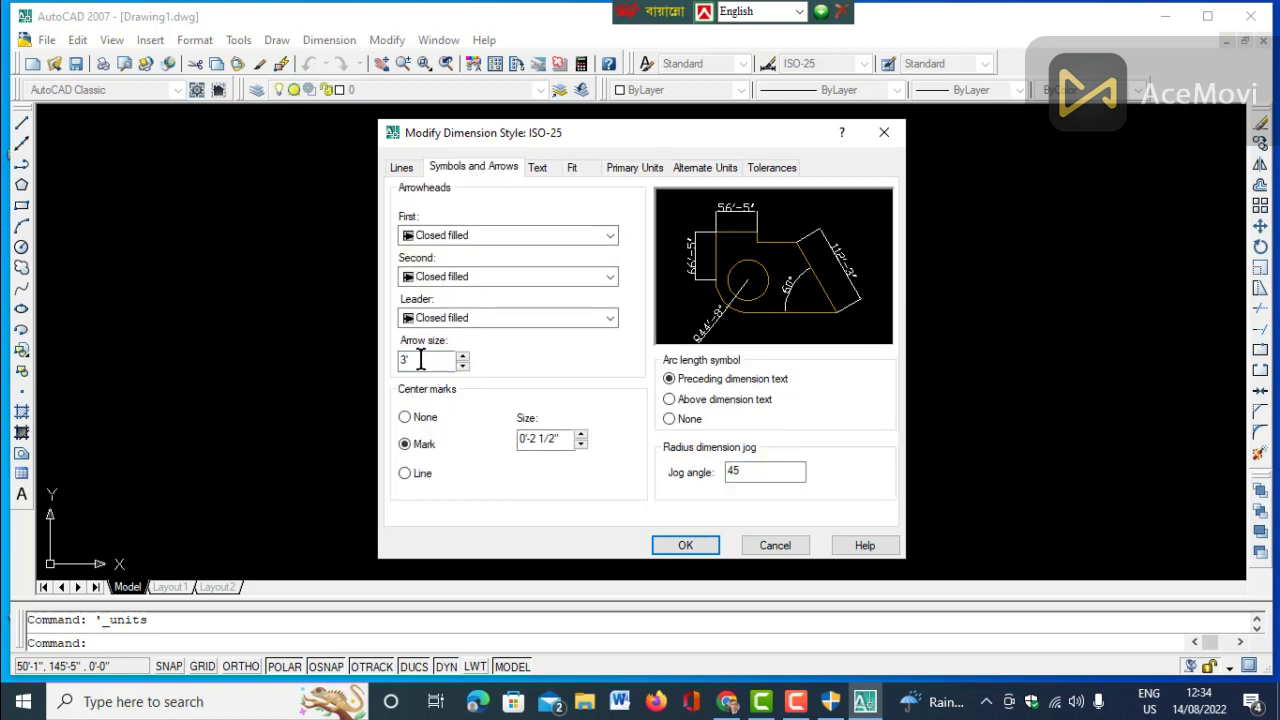
click(538, 168)
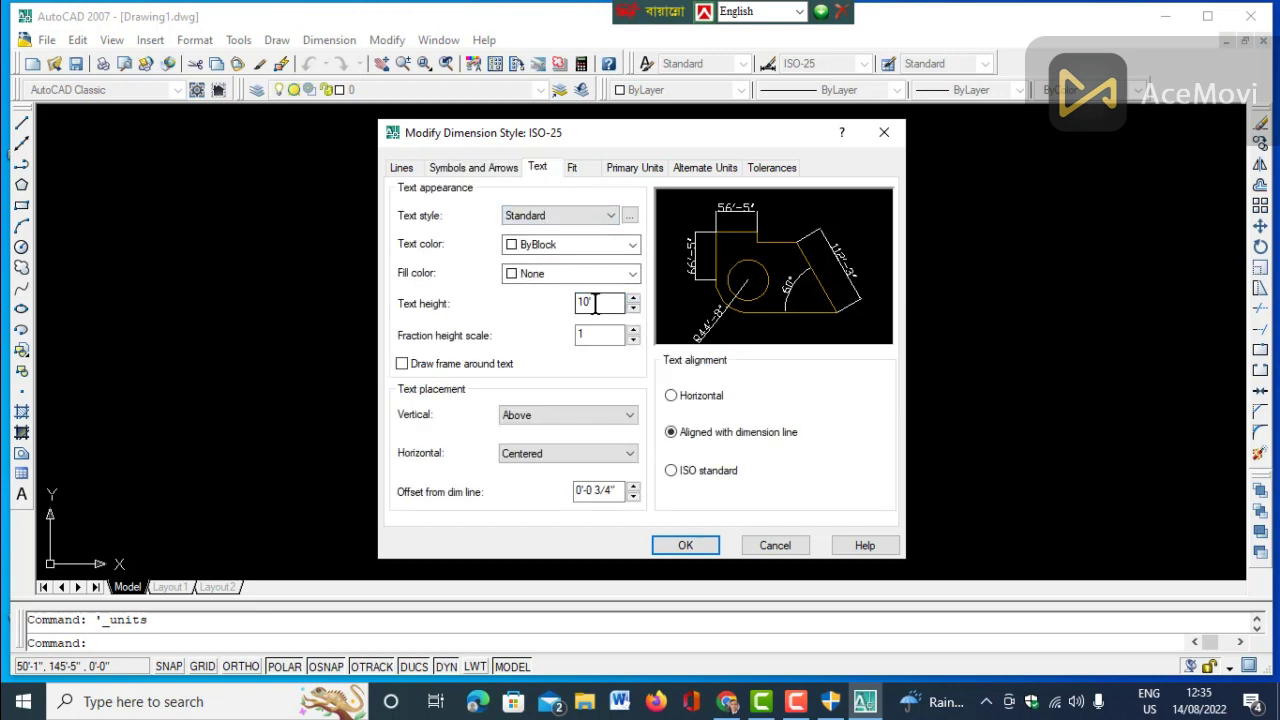
click(671, 471)
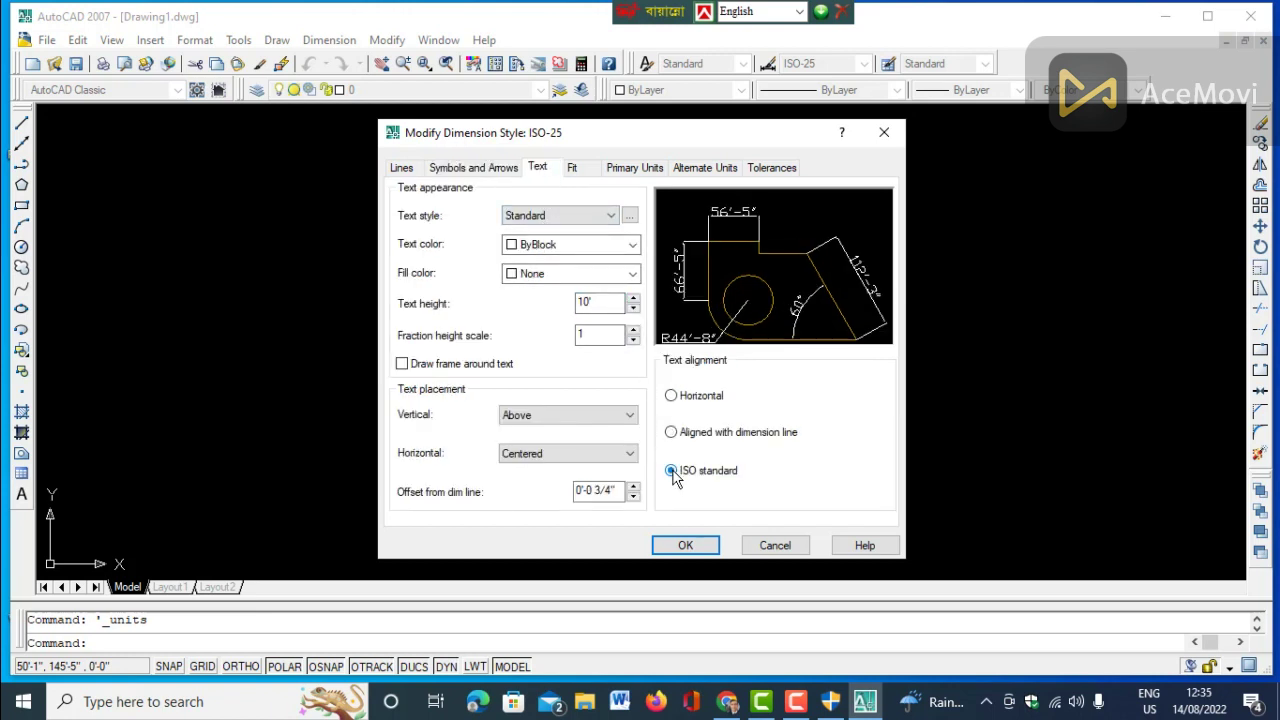
click(700, 549)
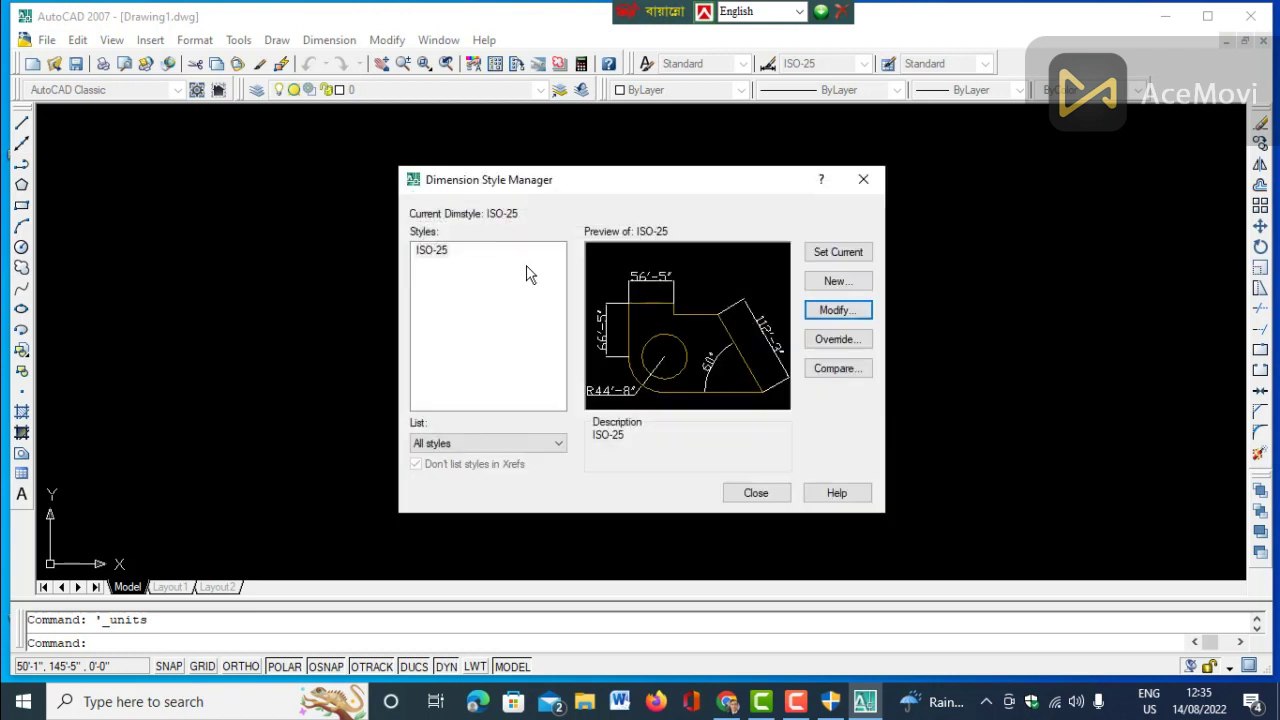
click(863, 186)
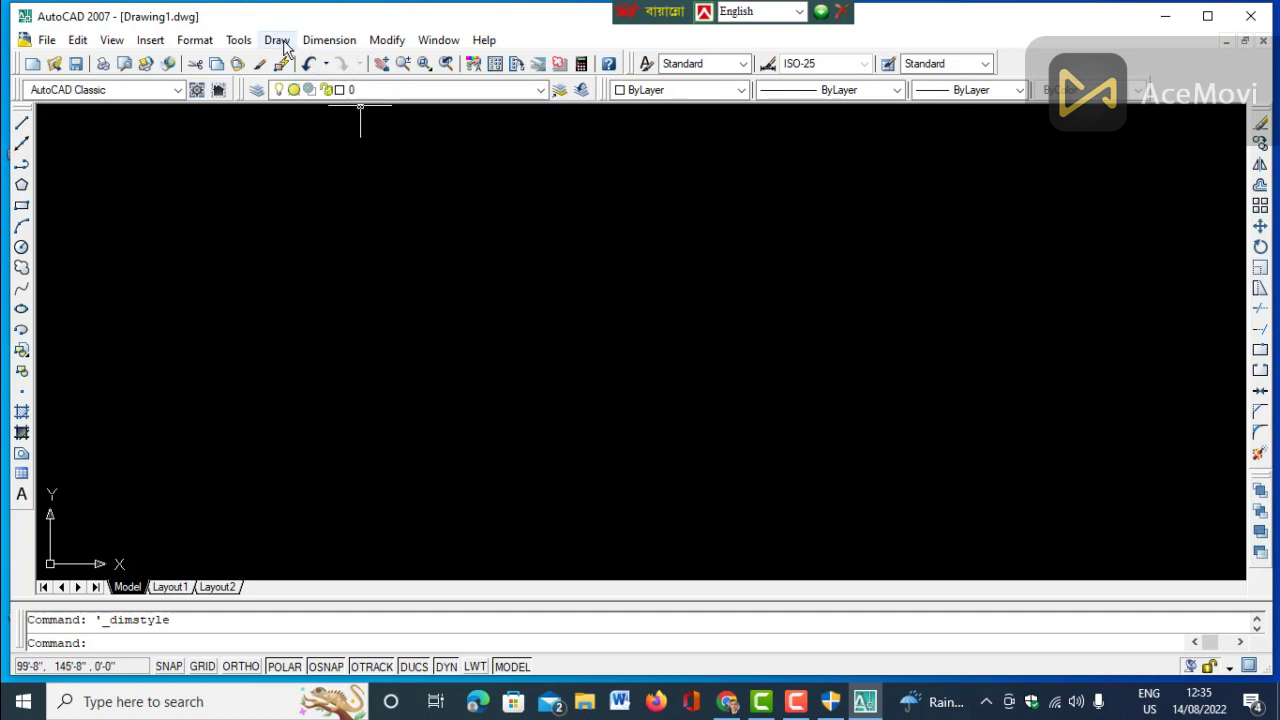
Set the height of the Standard text style to 10'.
click(195, 40)
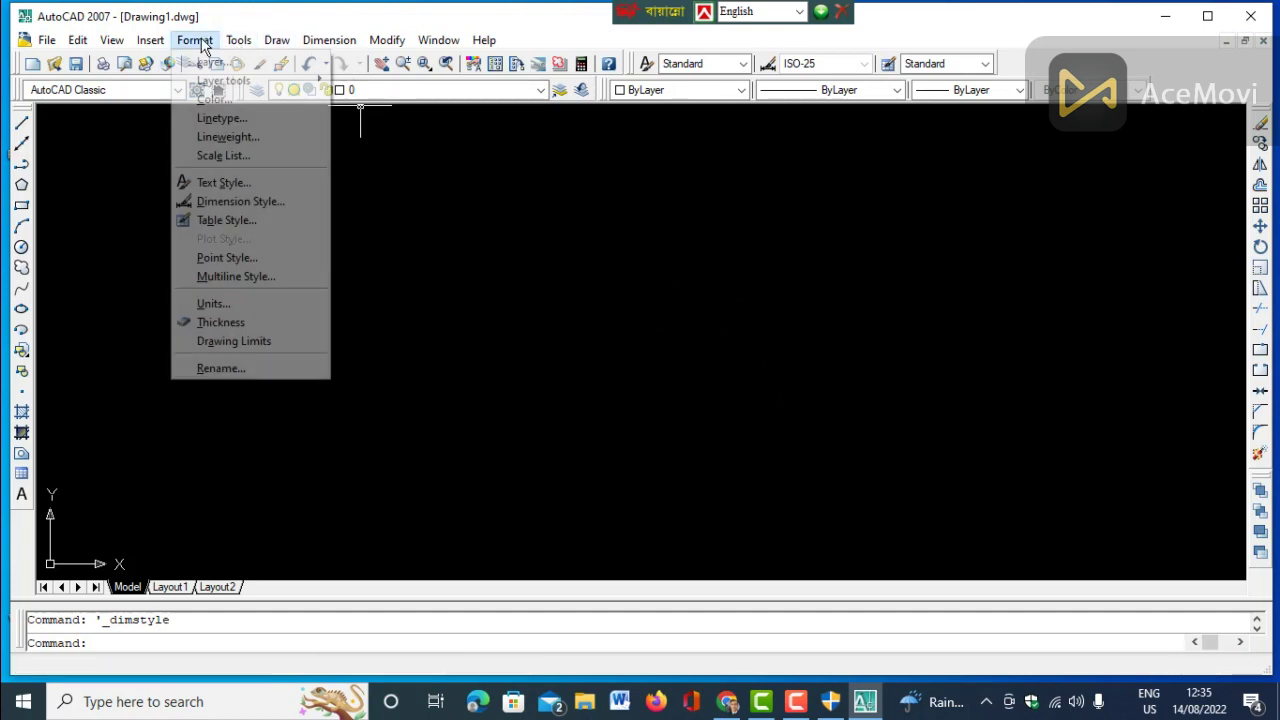
click(226, 183)
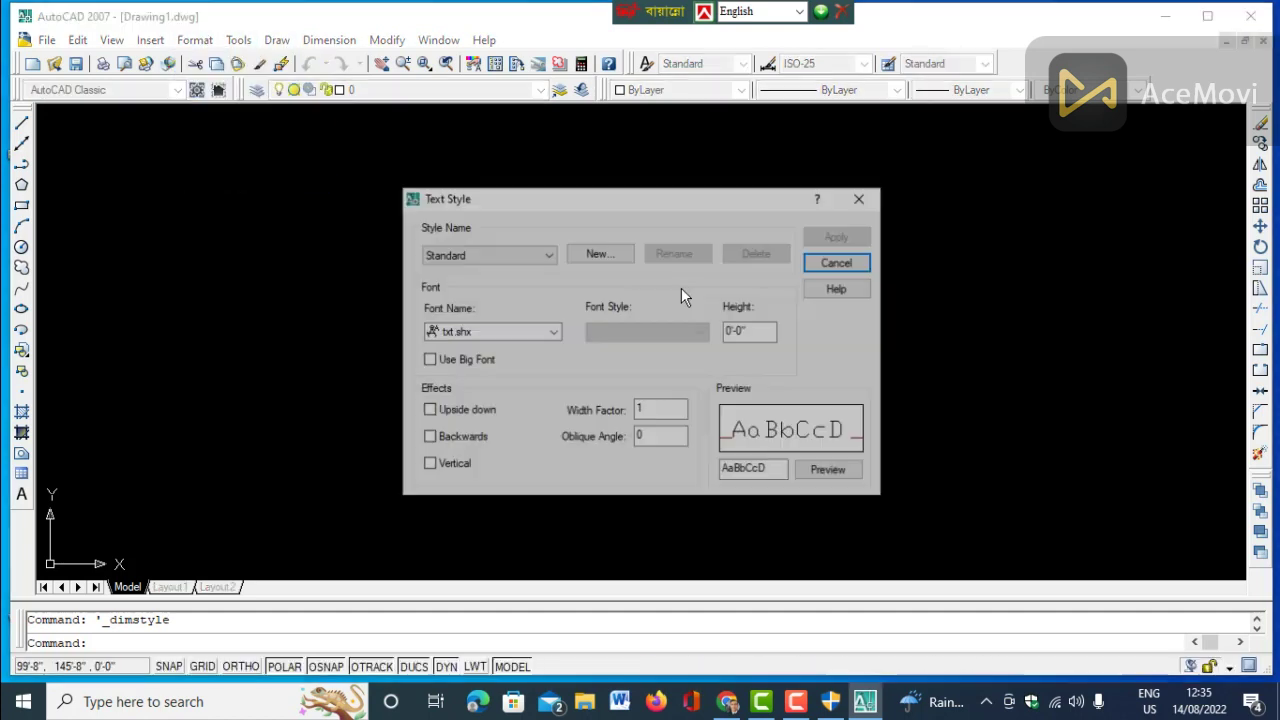
drag(754, 331, 727, 333)
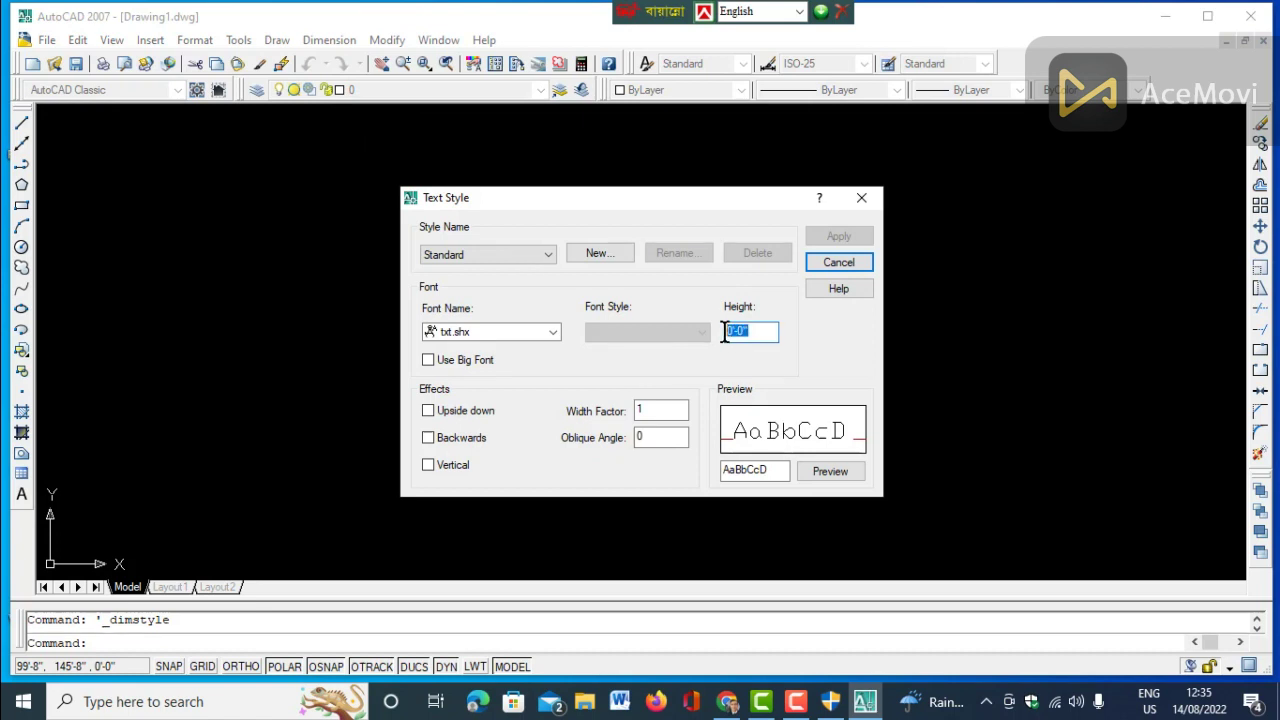
text(10)
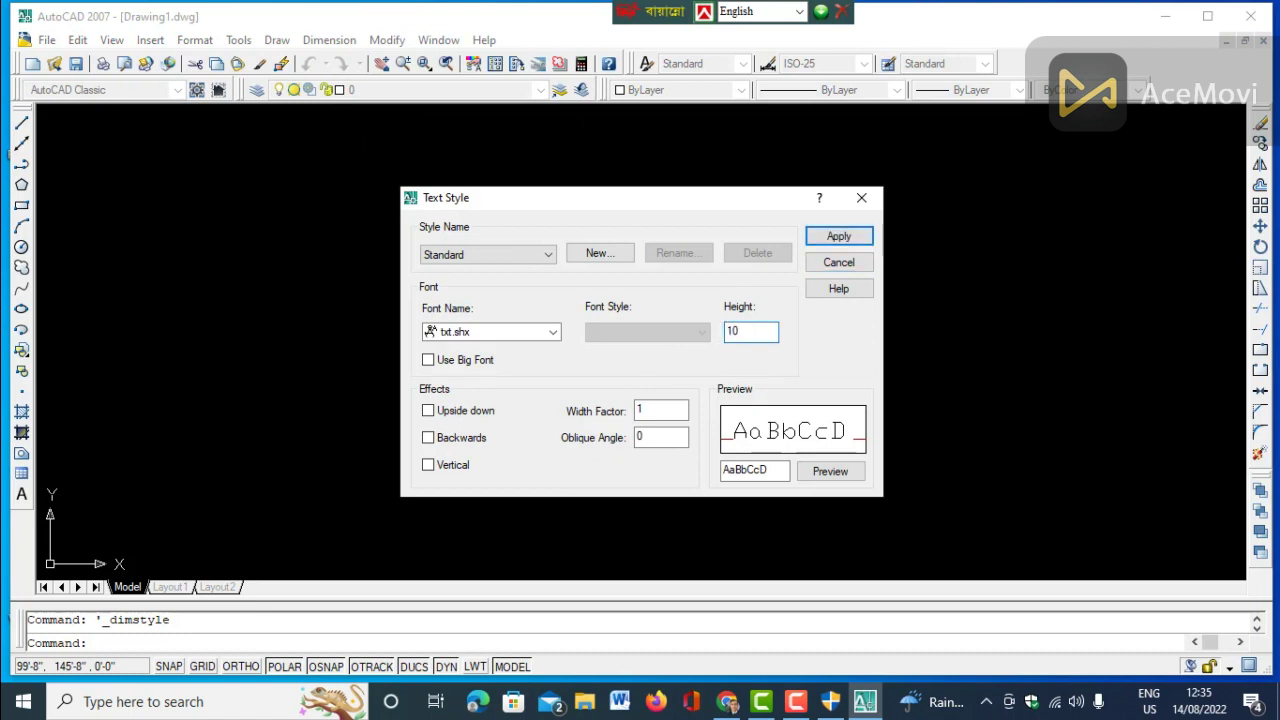
Change the Standard text style's font to SutonnyMJ and apply the style changes.
click(552, 331)
scroll(490, 376, up, 1)
scroll(490, 376, up, 6)
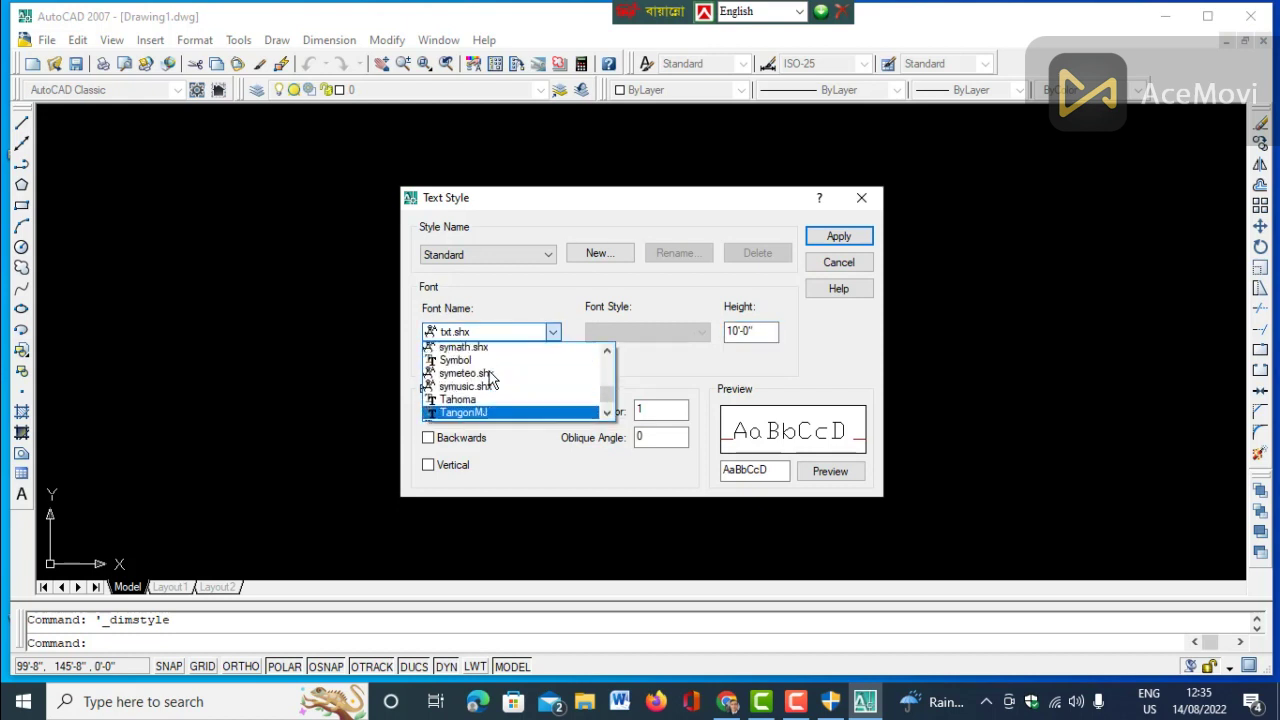
scroll(492, 380, up, 6)
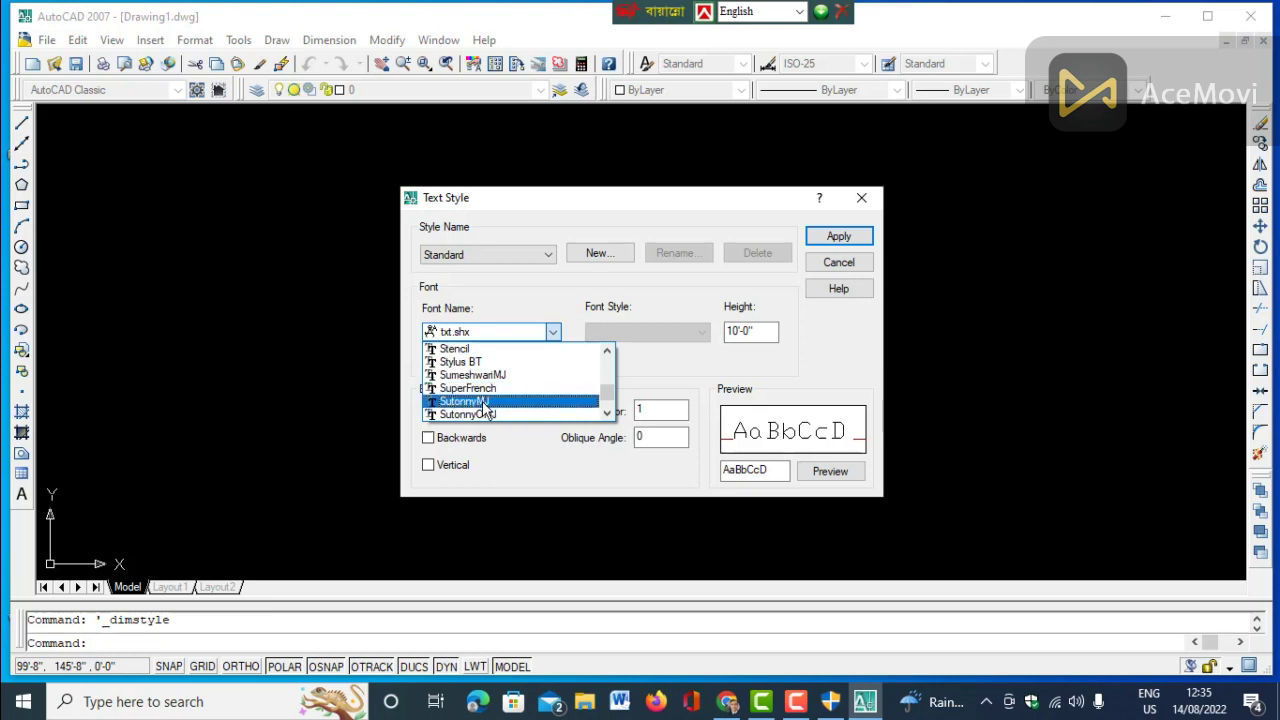
click(482, 401)
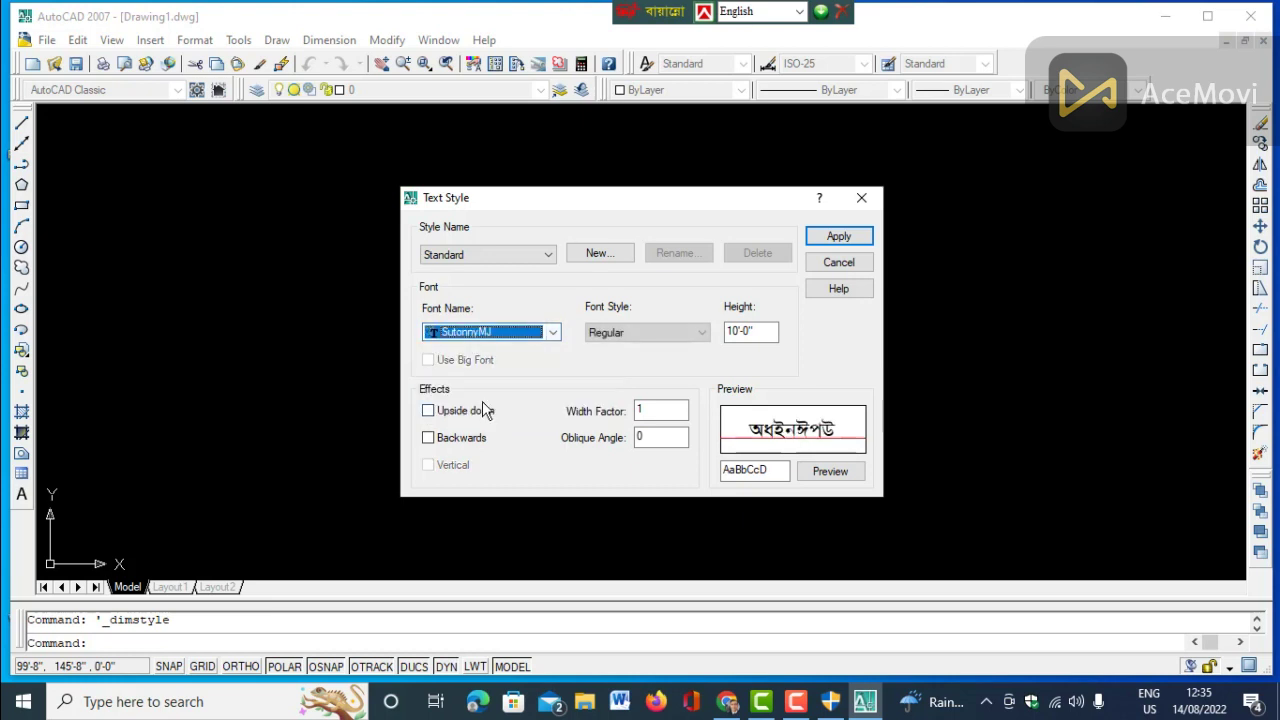
click(831, 240)
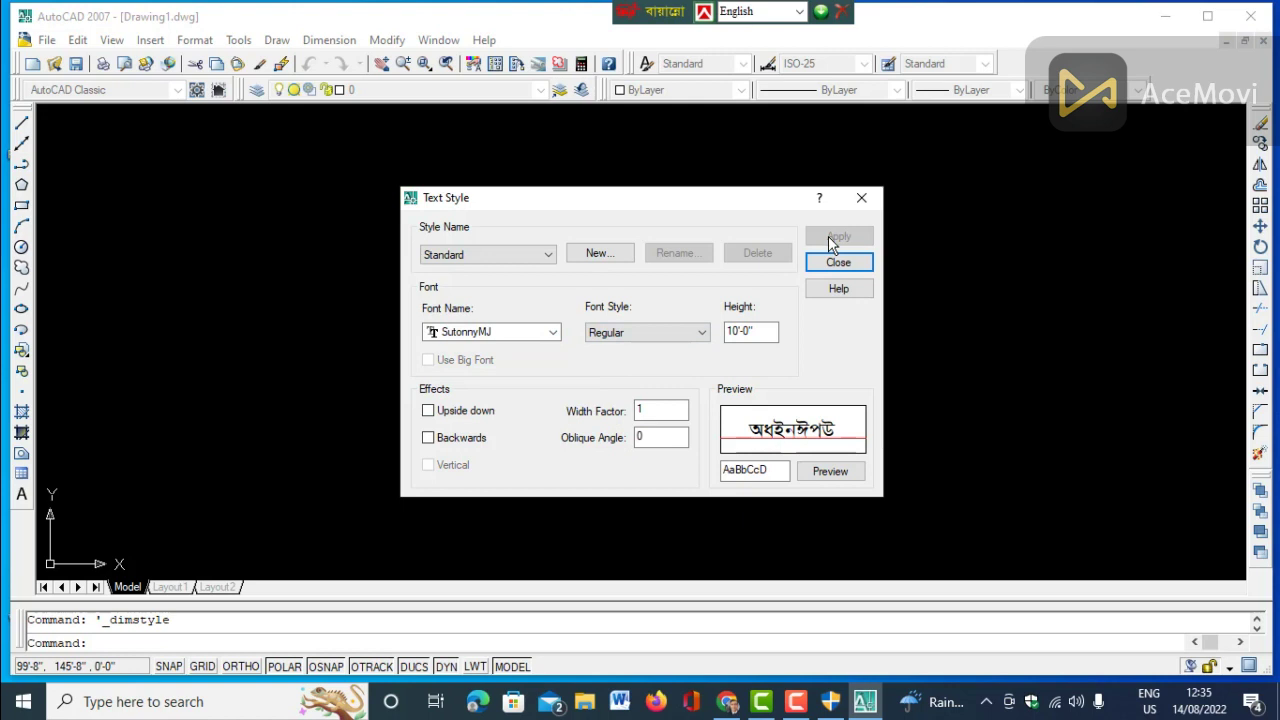
click(836, 263)
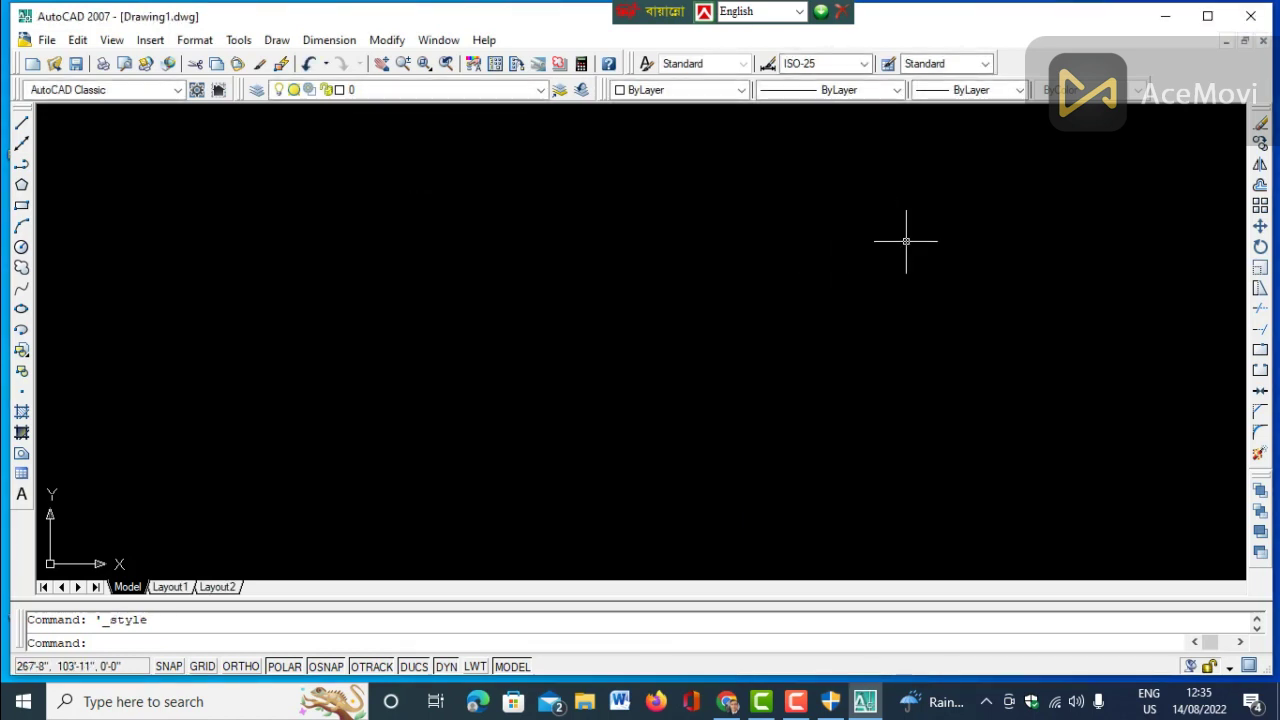
Choose the image IMG_20220811_112557 from the F: drive as a raster image reference.
click(150, 42)
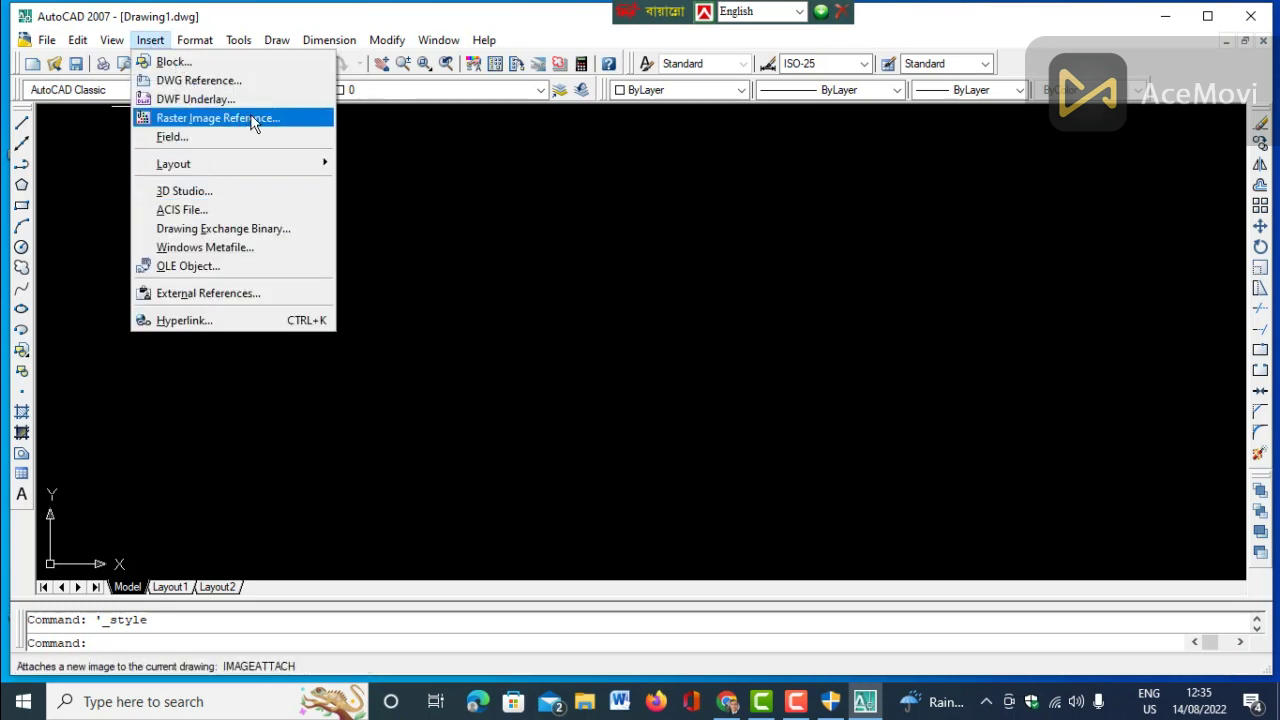
click(252, 120)
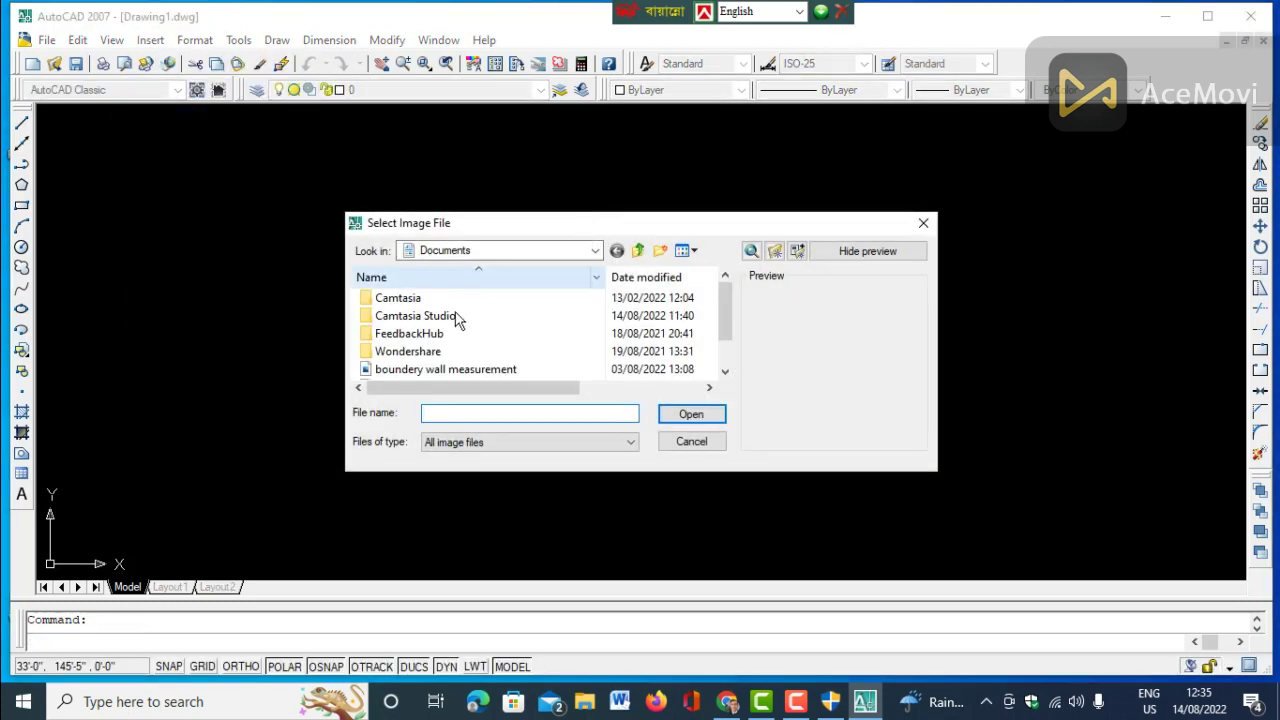
click(637, 250)
scroll(486, 331, down, 3)
scroll(503, 328, down, 5)
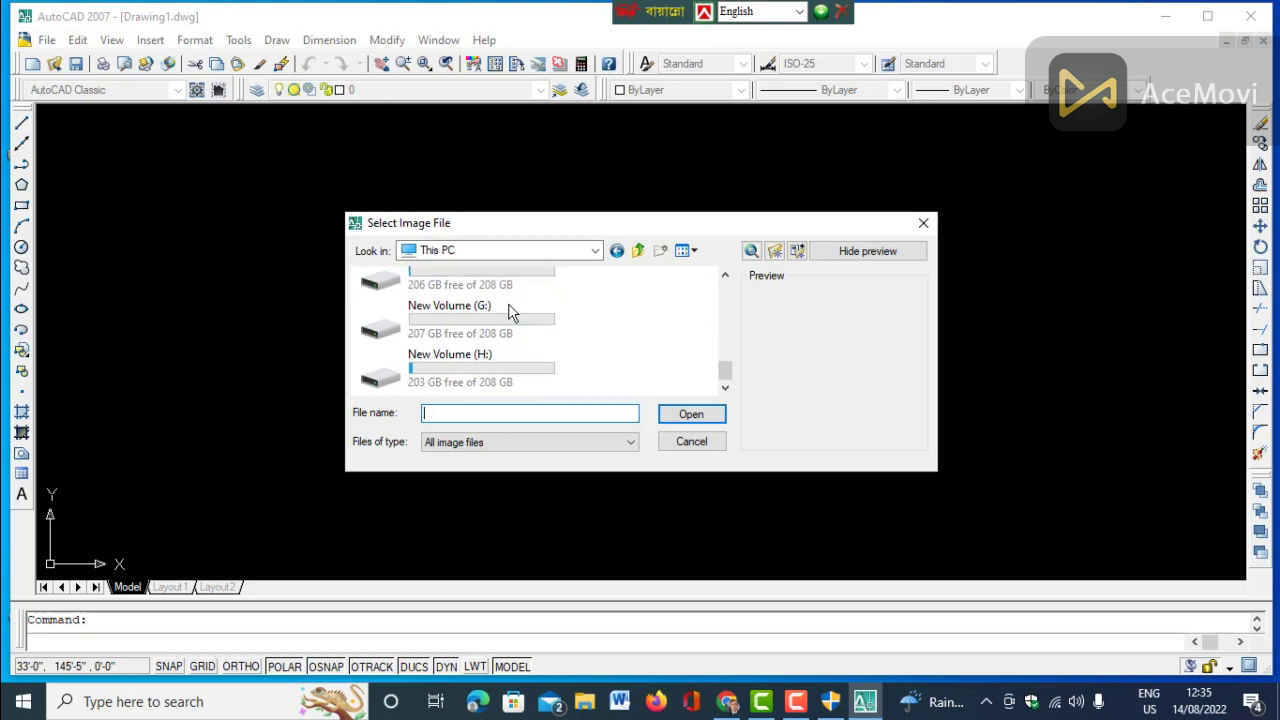
scroll(508, 310, up, 2)
double_click(492, 349)
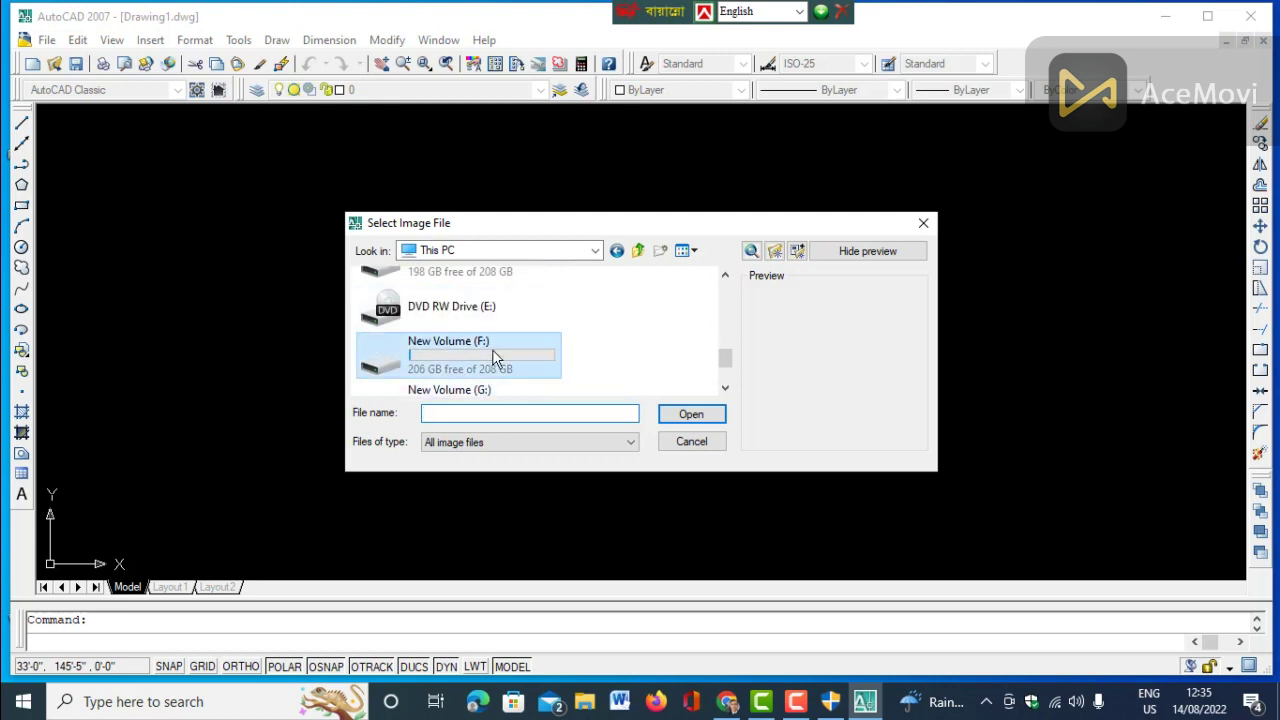
scroll(585, 340, down, 5)
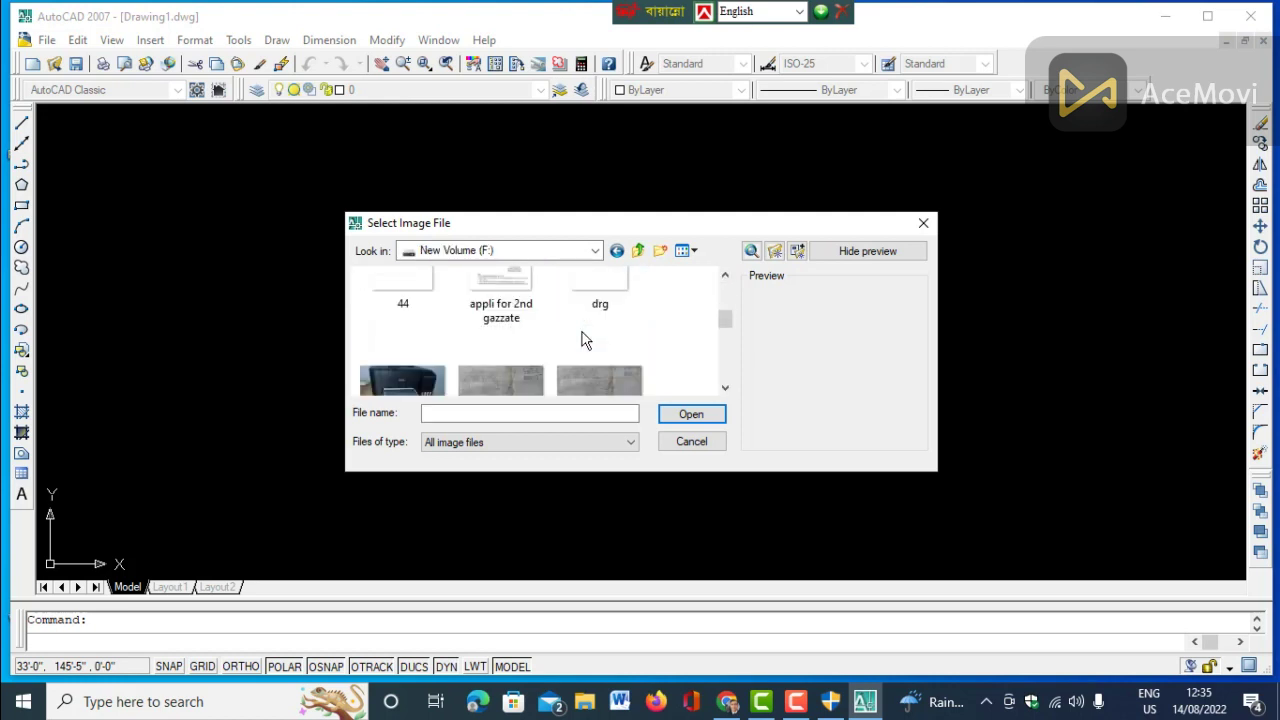
click(594, 338)
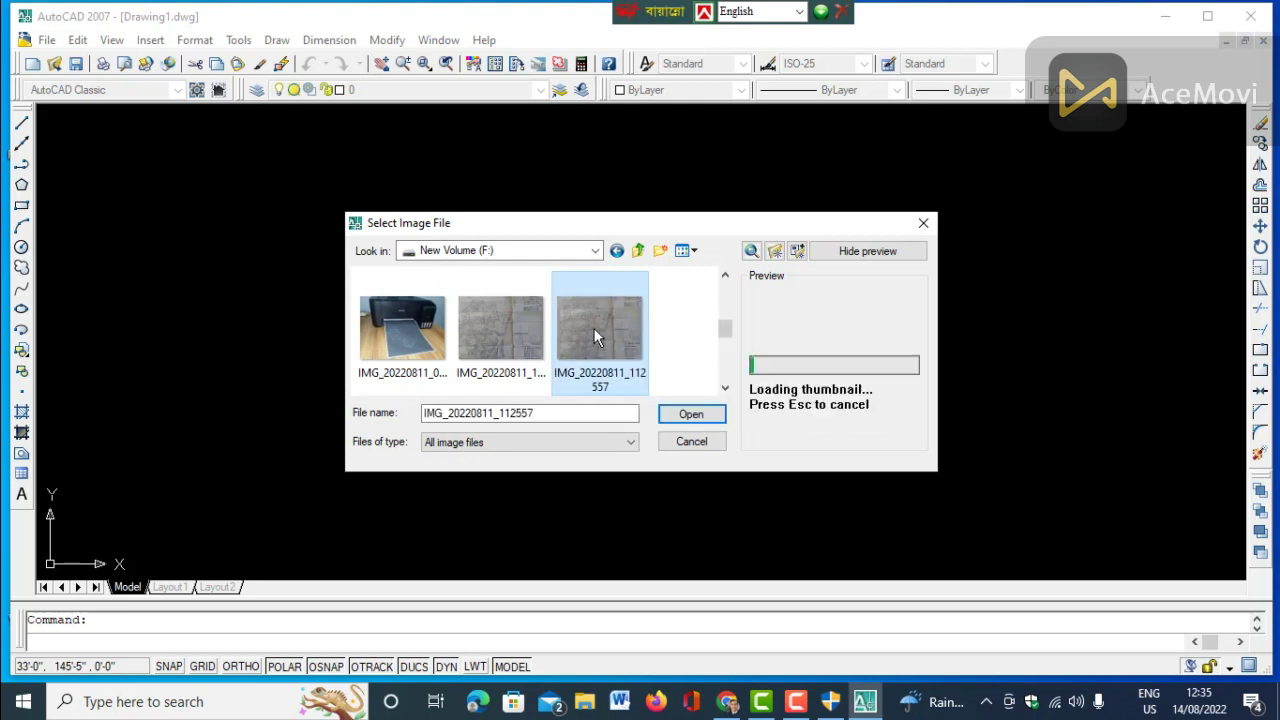
click(677, 417)
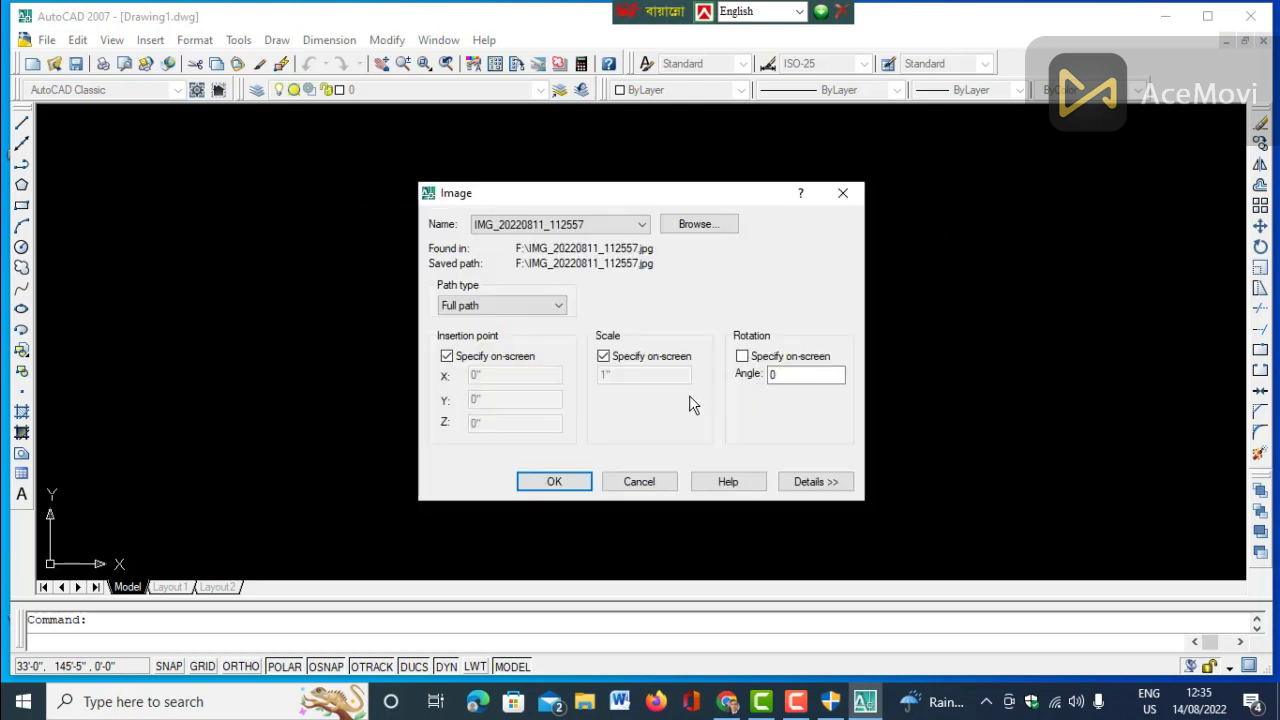
Attach the image at a scale of 3960 with its insertion point near the drawing origin.
click(605, 358)
click(605, 375)
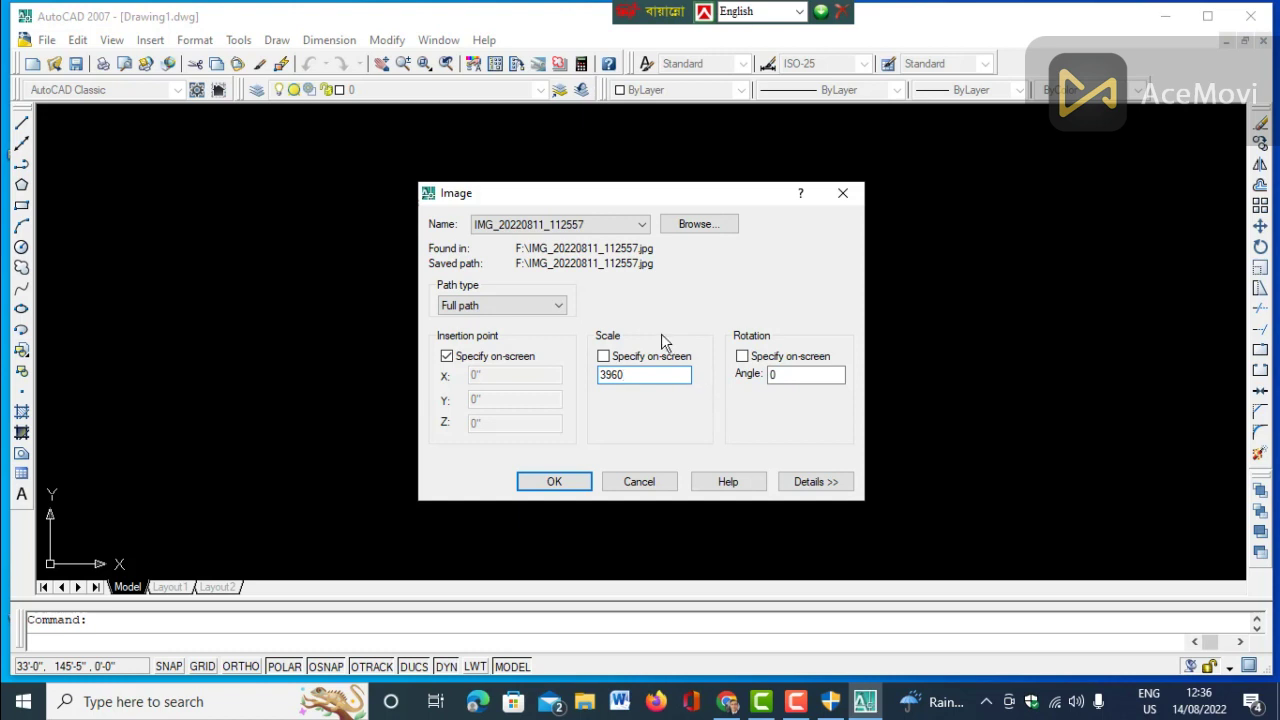
click(551, 480)
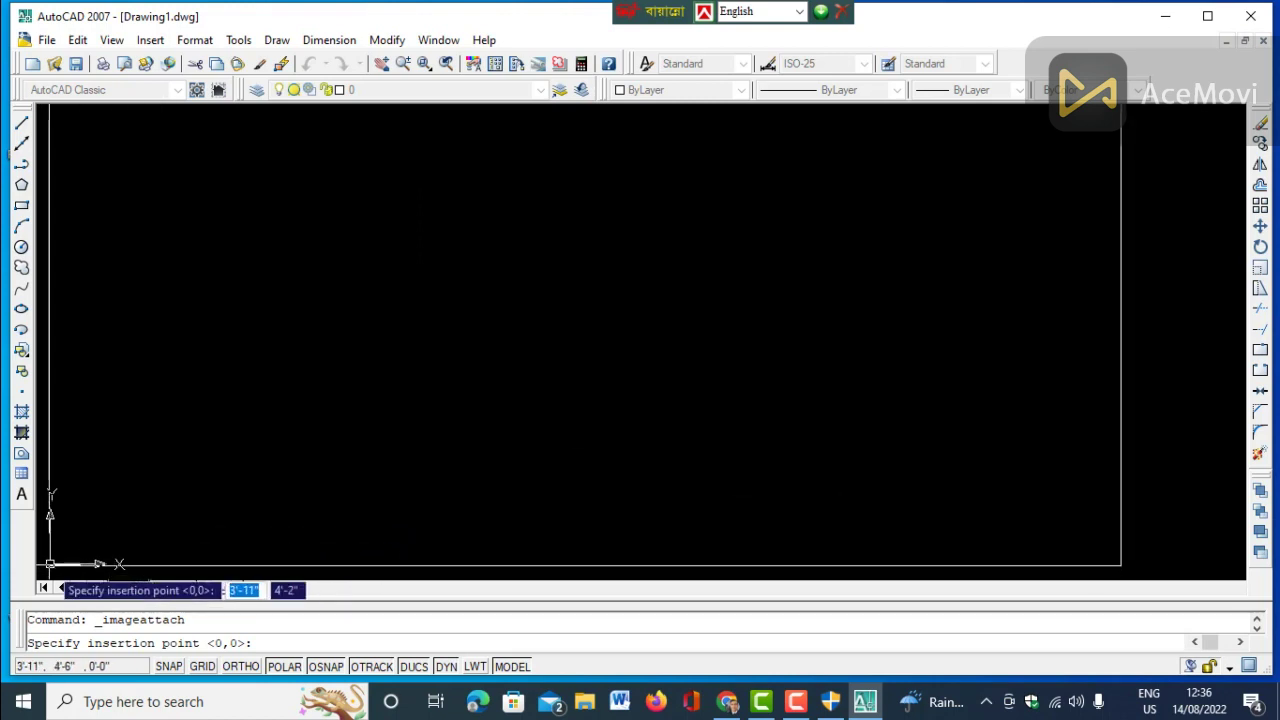
click(48, 563)
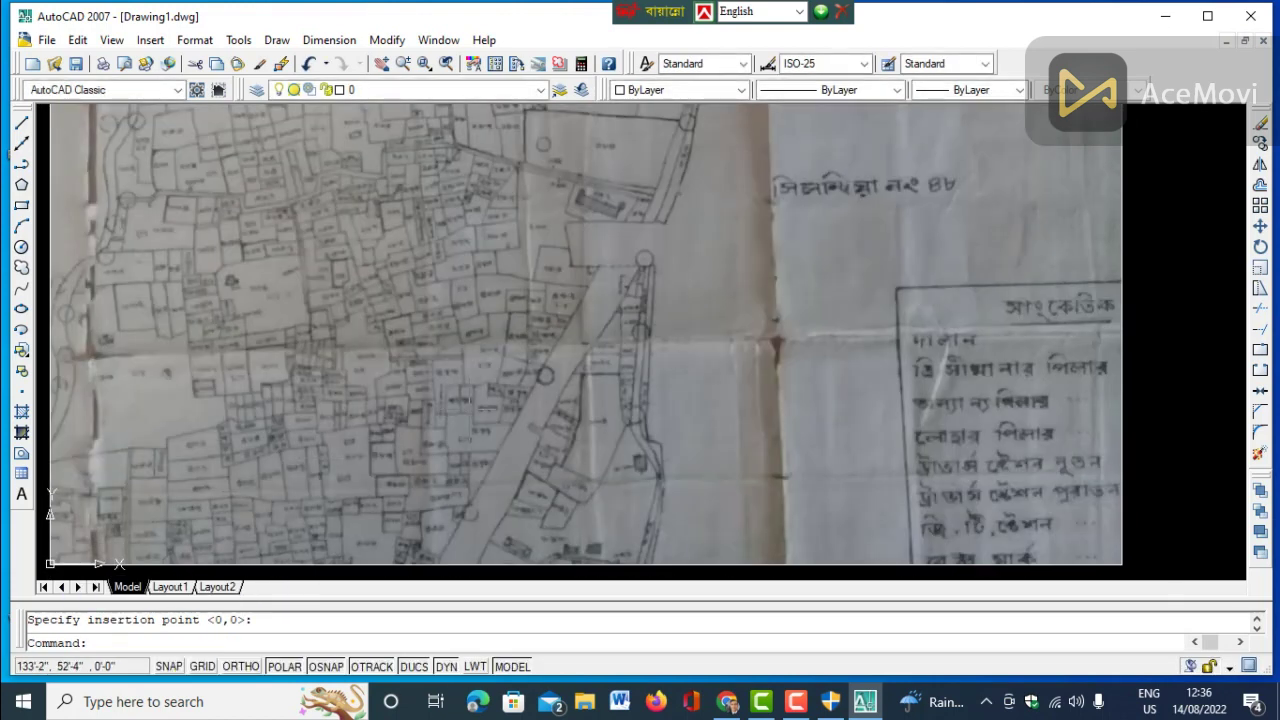
scroll(485, 408, down, 3)
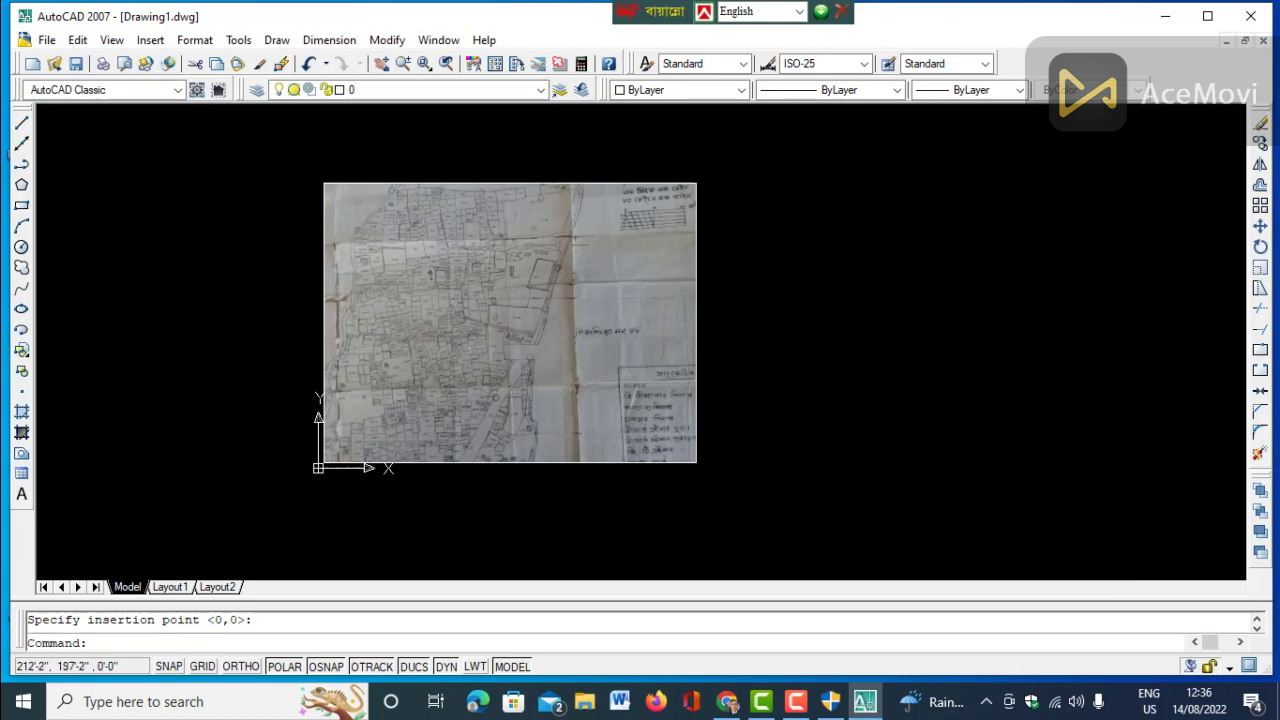
Add an aligned dimension along the upper edge of the map's scale bar, from its 0 mark to its 10 mark.
scroll(668, 180, up, 5)
scroll(669, 262, up, 1)
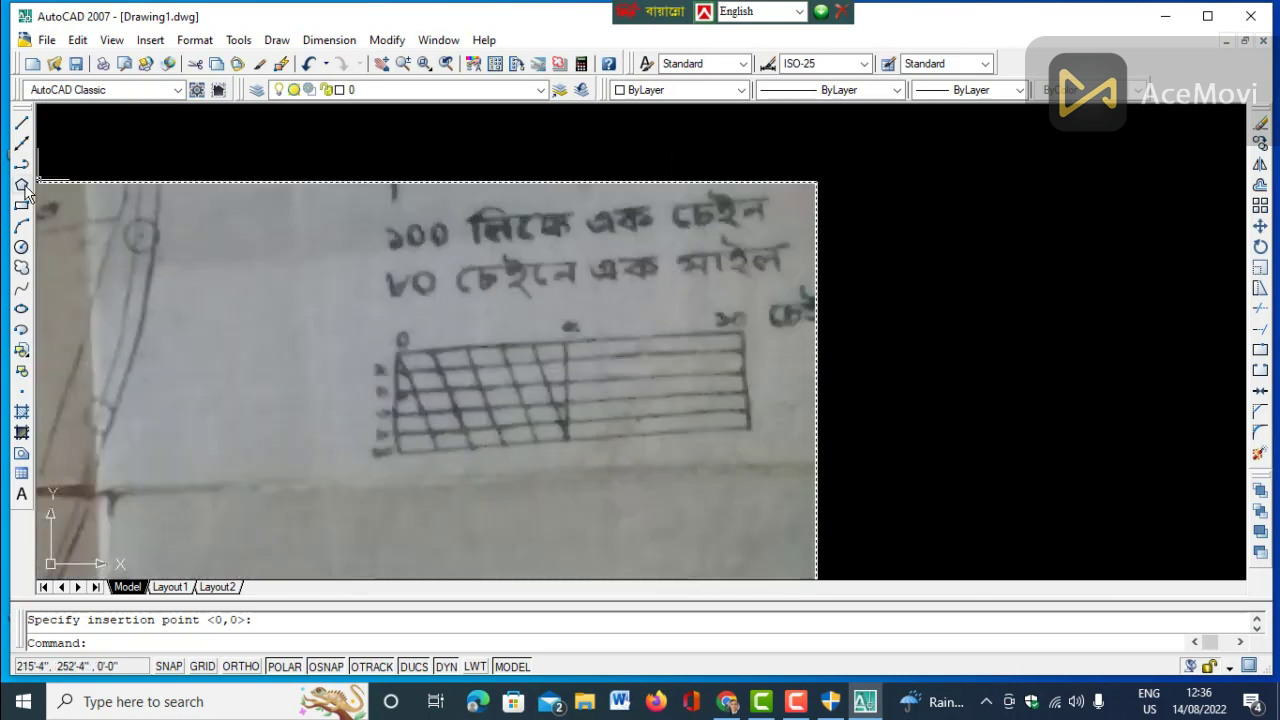
click(329, 42)
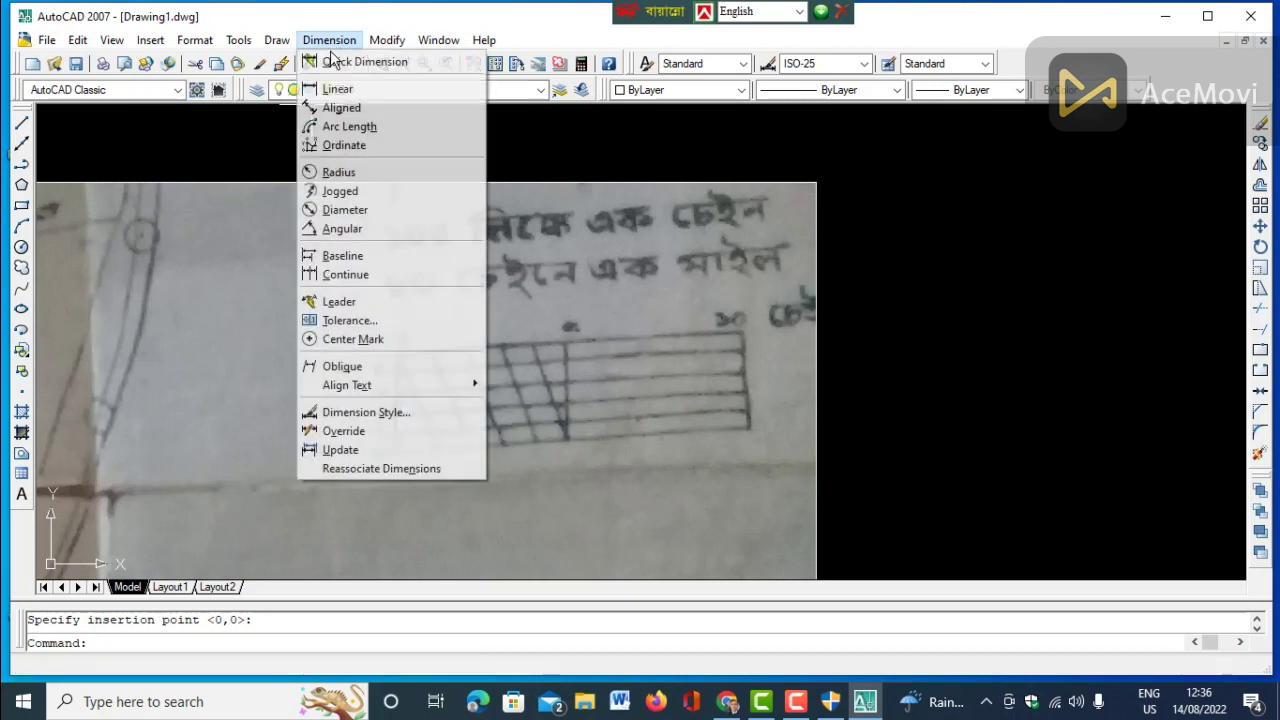
click(338, 107)
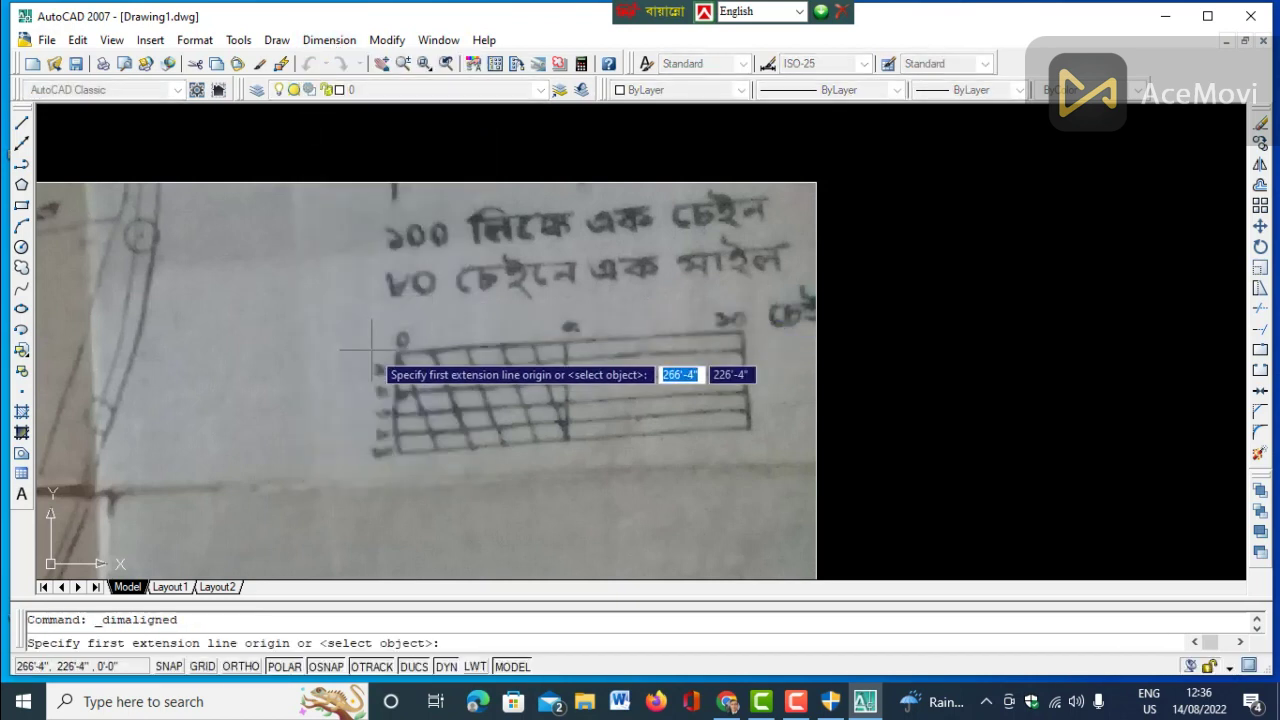
scroll(381, 352, up, 3)
scroll(400, 355, up, 2)
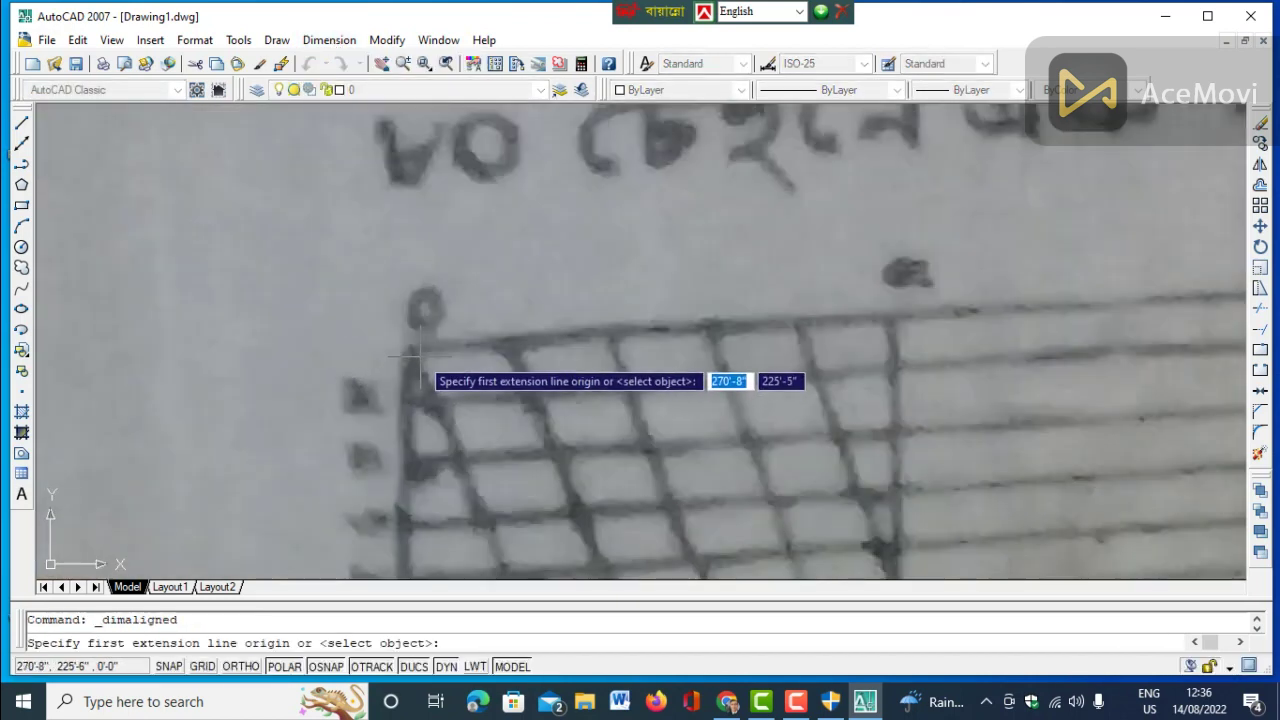
click(408, 352)
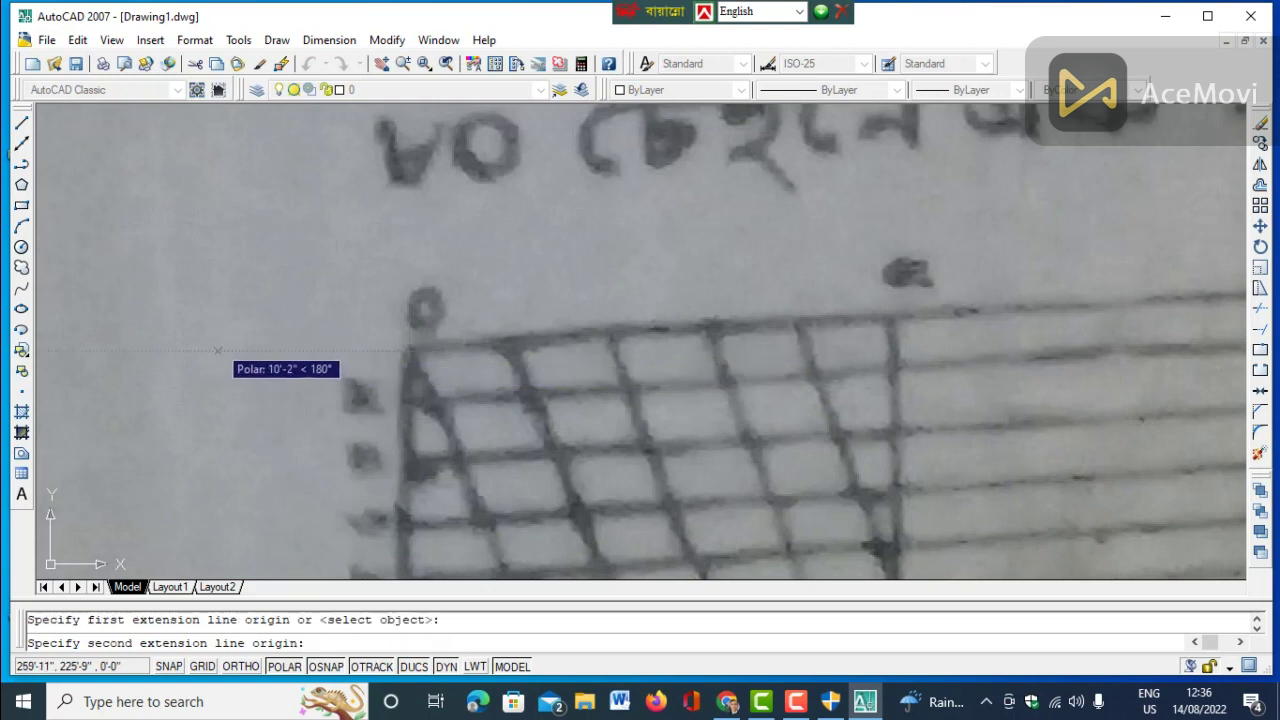
scroll(237, 366, down, 3)
scroll(700, 308, up, 3)
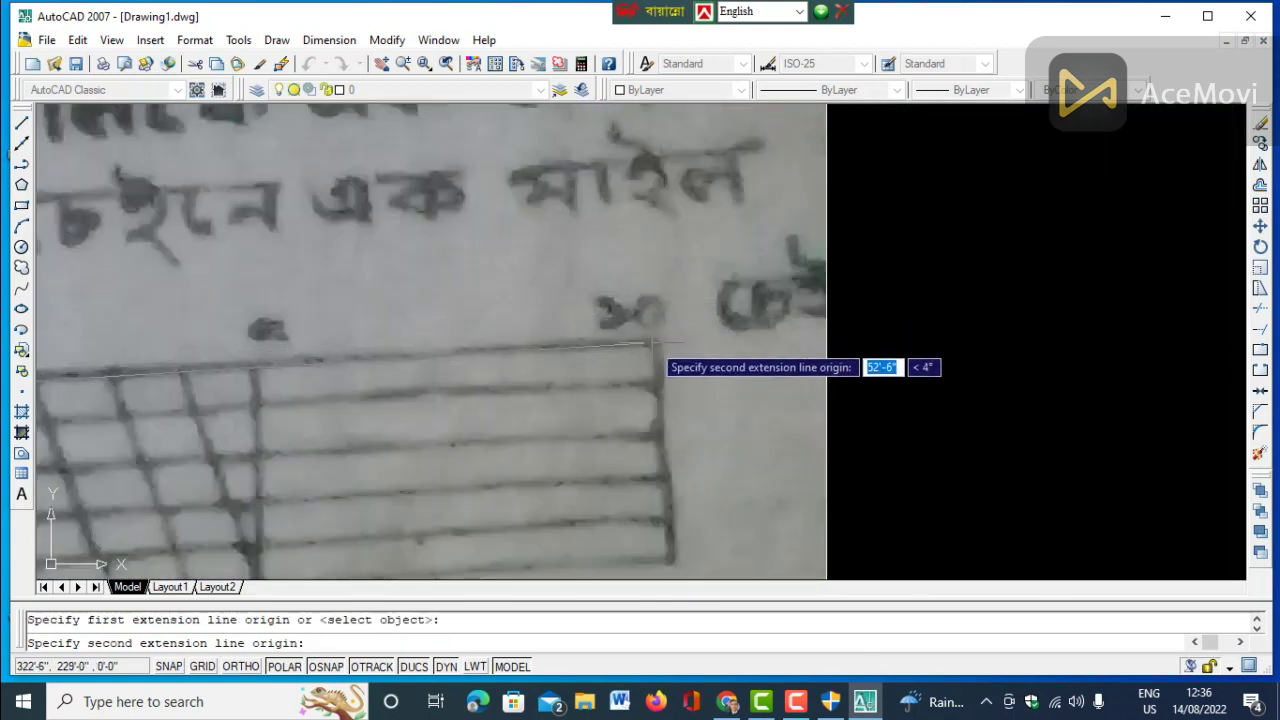
scroll(652, 344, up, 2)
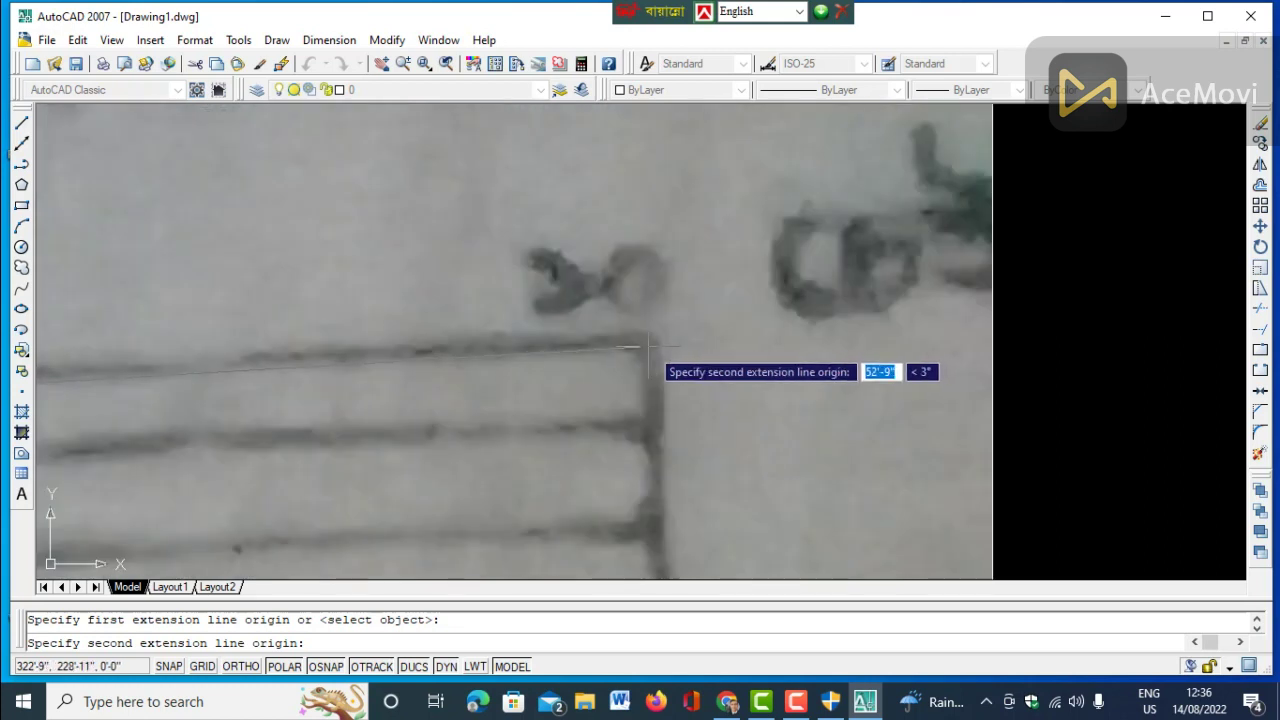
click(645, 343)
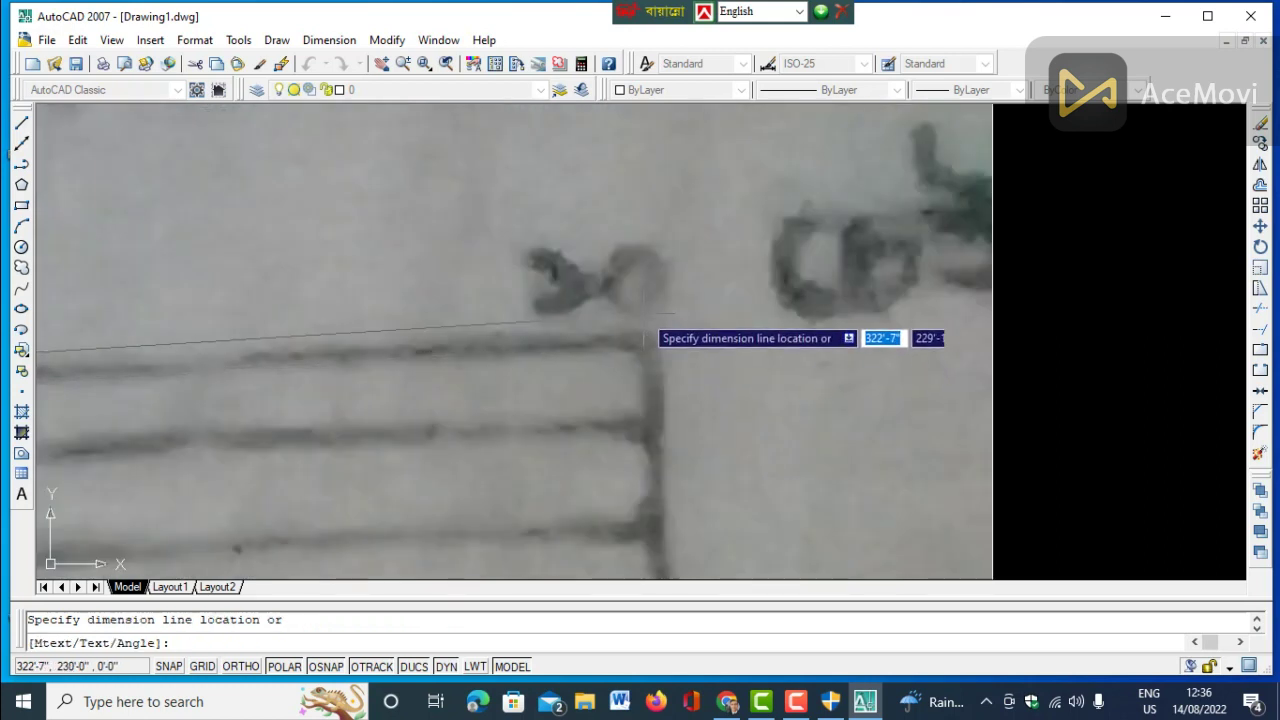
click(637, 308)
Delete the aligned dimension from the map's scale bar.
scroll(856, 332, down, 3)
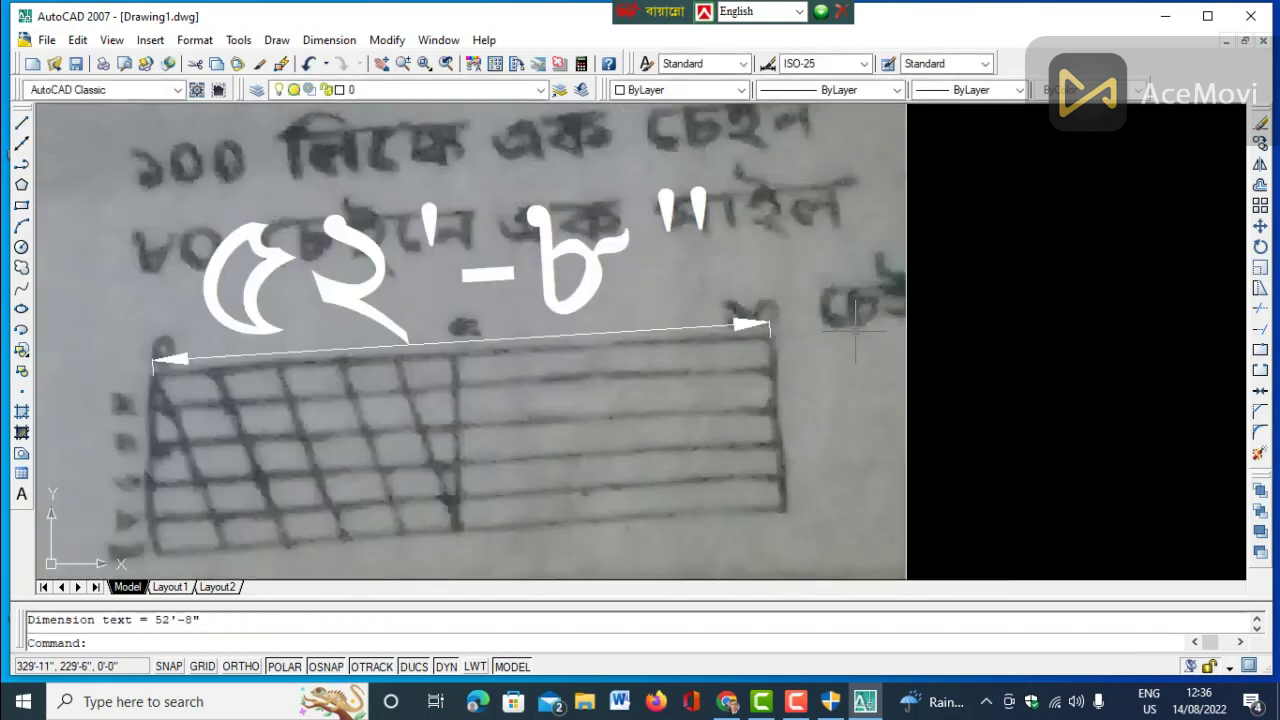
scroll(825, 338, down, 2)
click(527, 316)
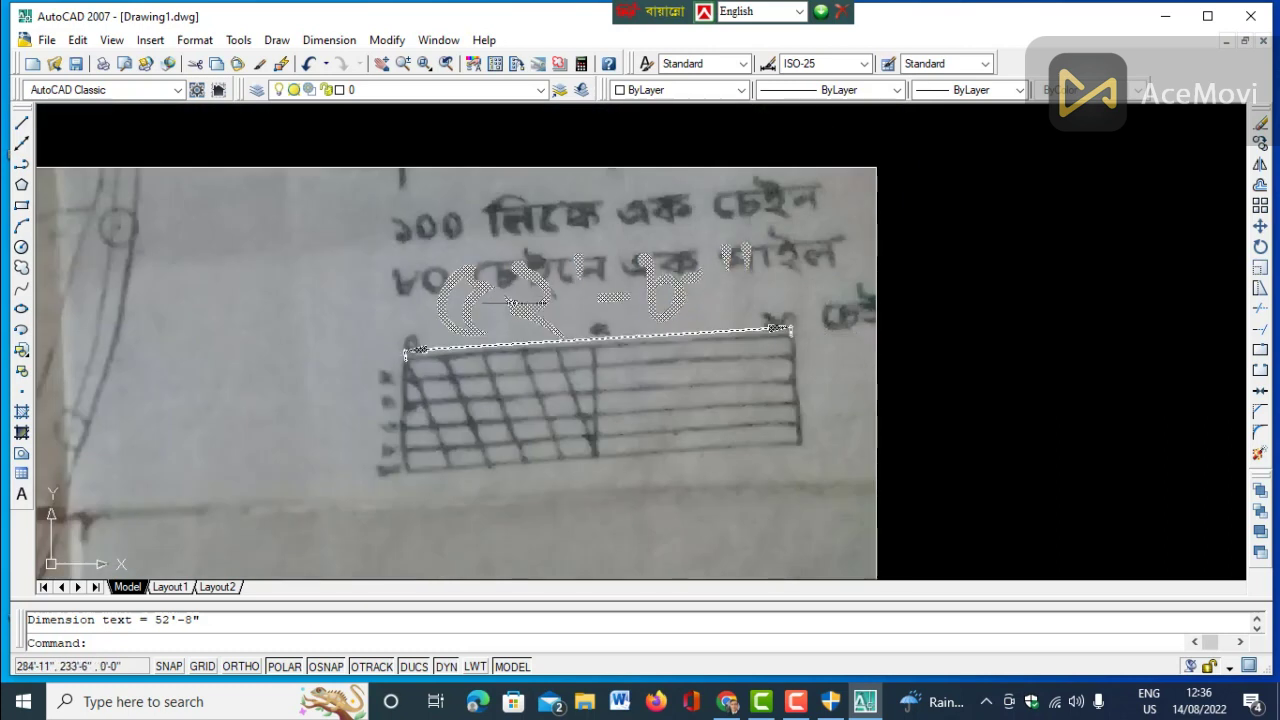
click(527, 343)
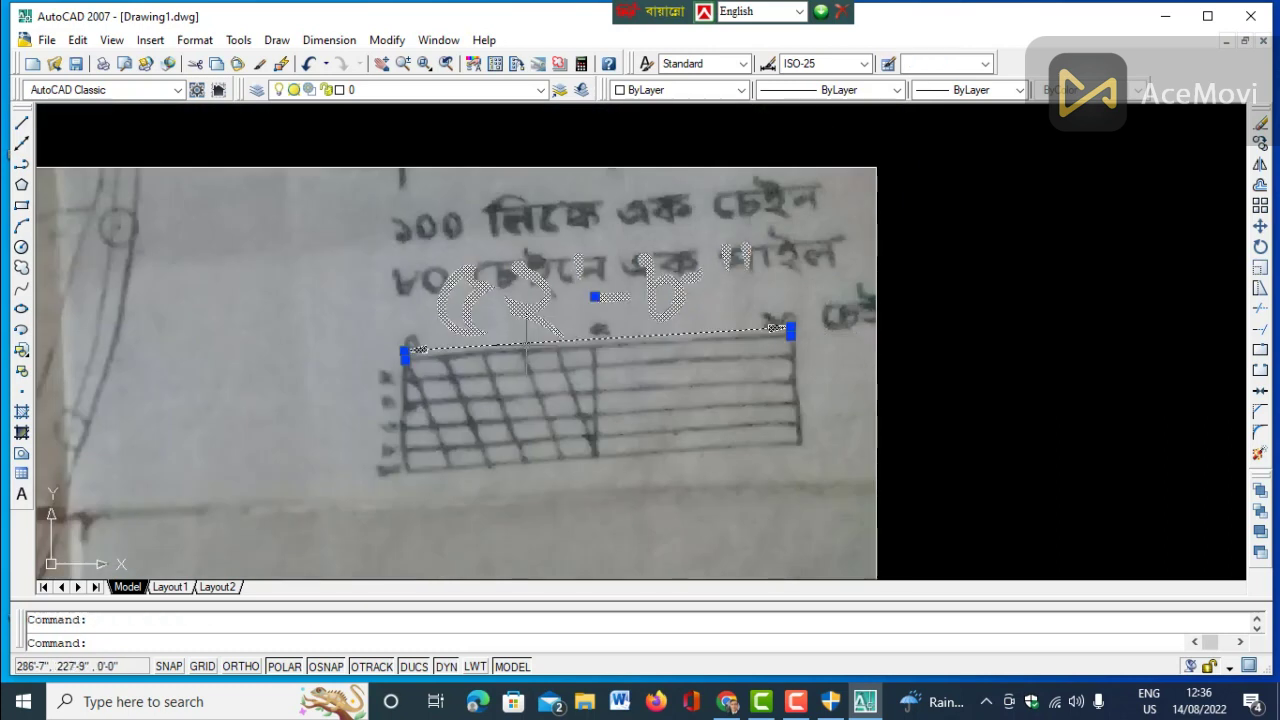
key(Delete)
scroll(675, 288, down, 3)
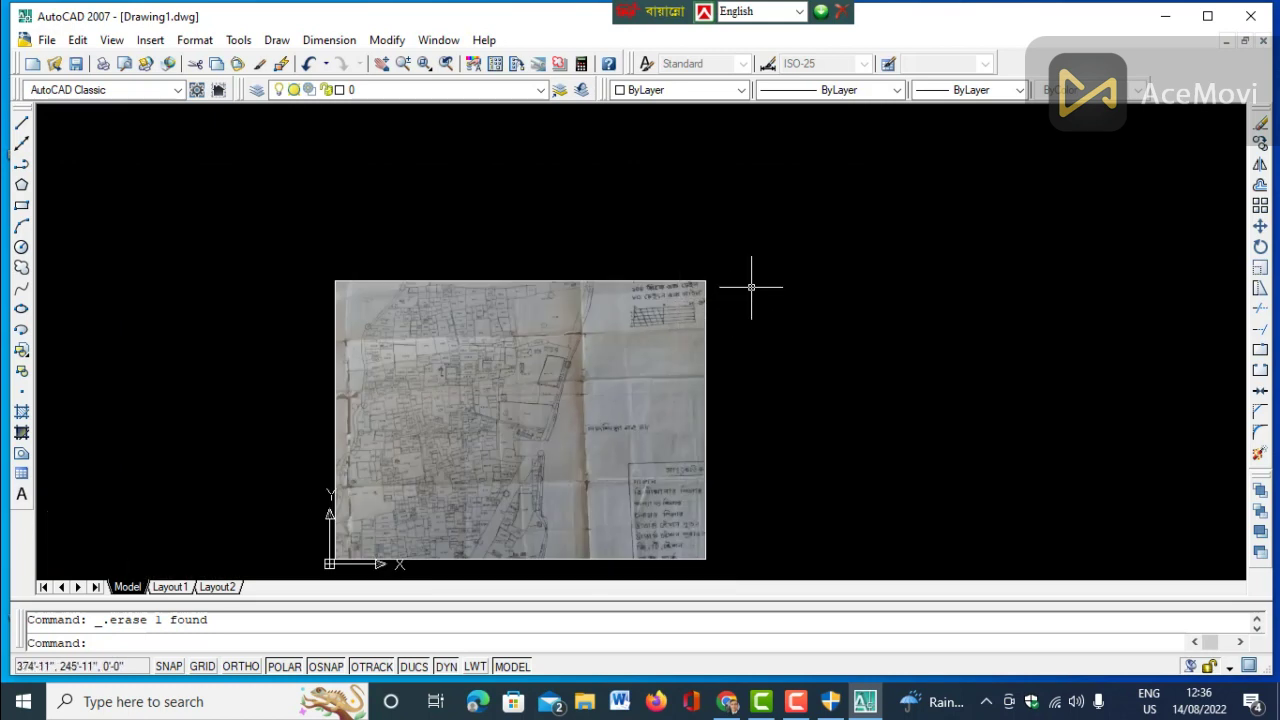
text(A)
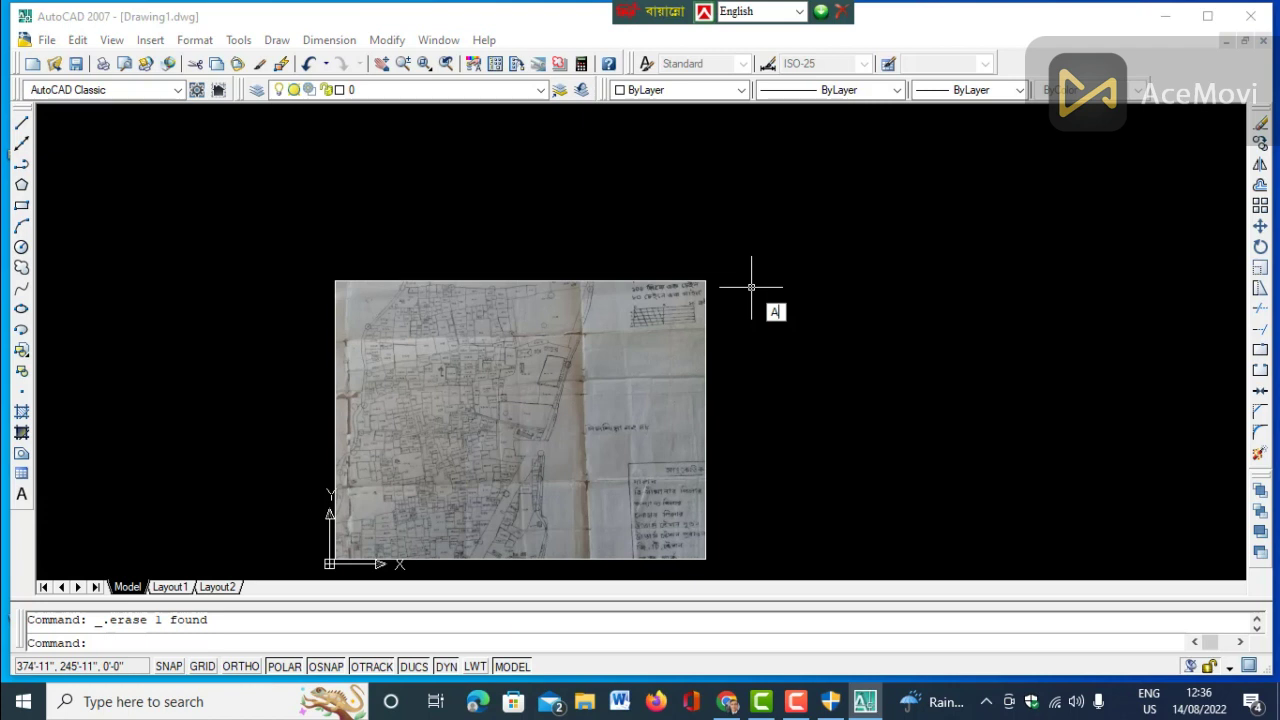
text(L)
key(Return)
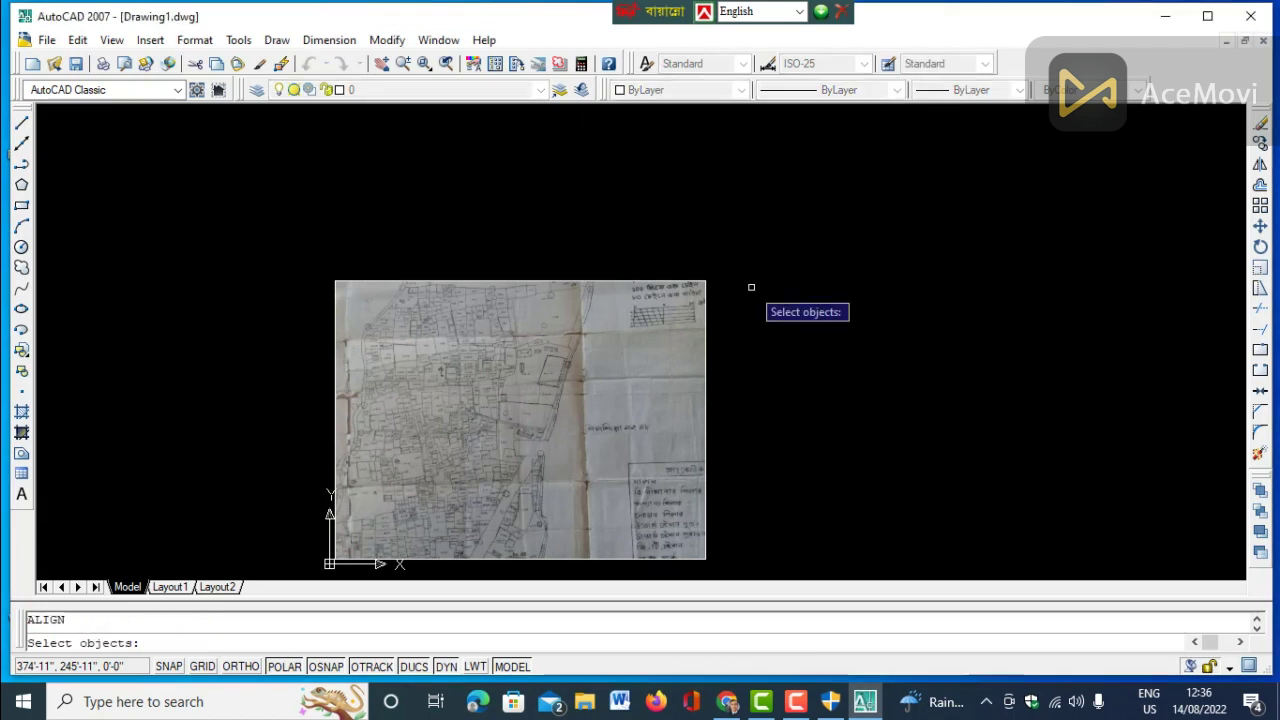
click(707, 324)
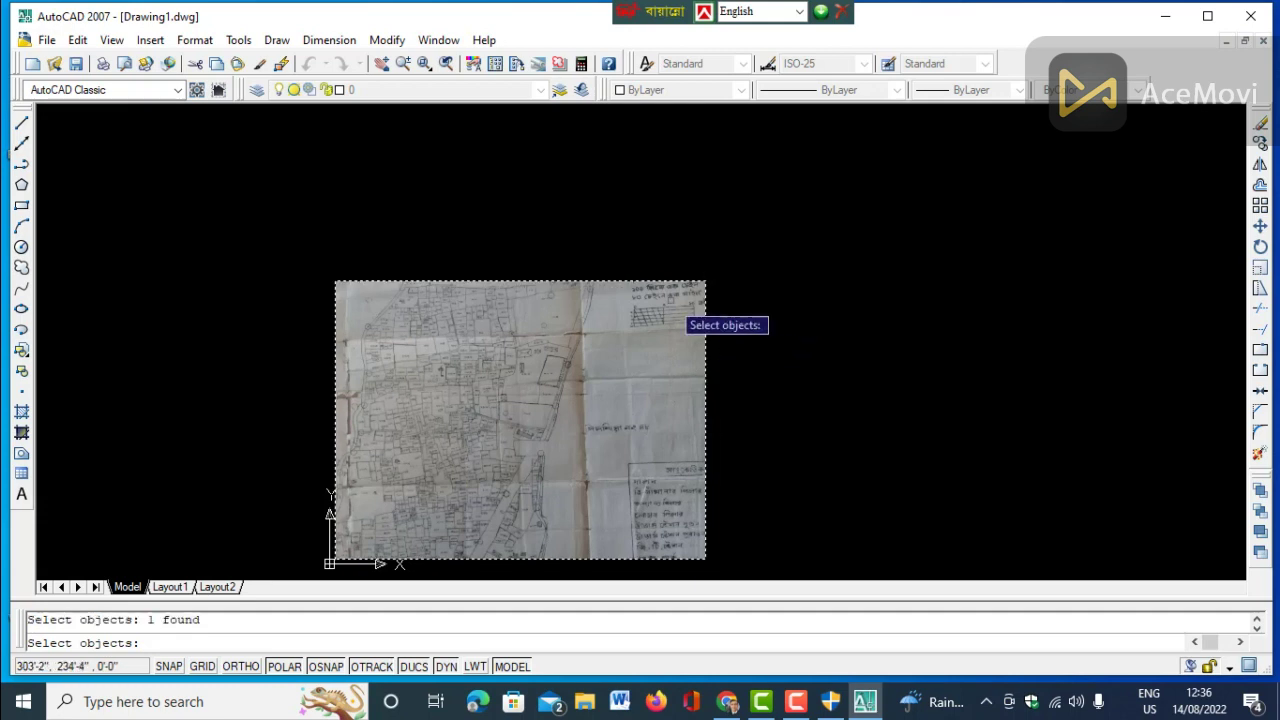
scroll(670, 300, up, 5)
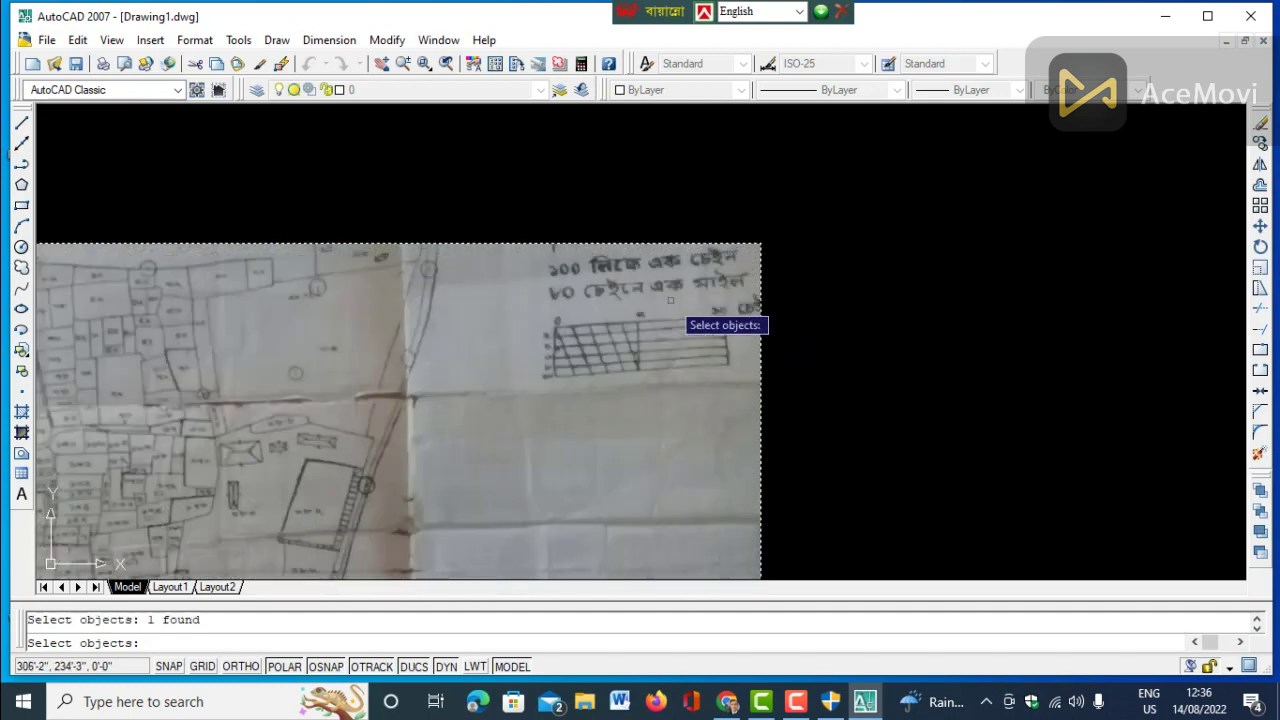
key(Return)
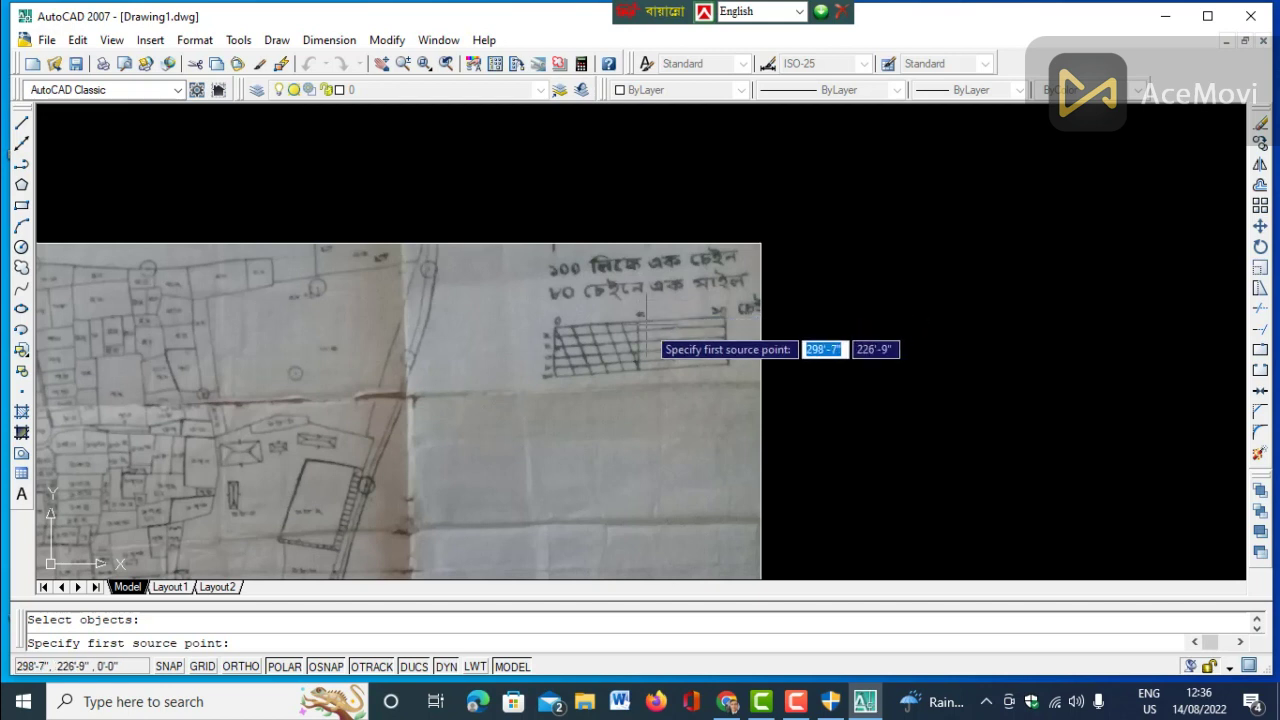
scroll(648, 330, up, 2)
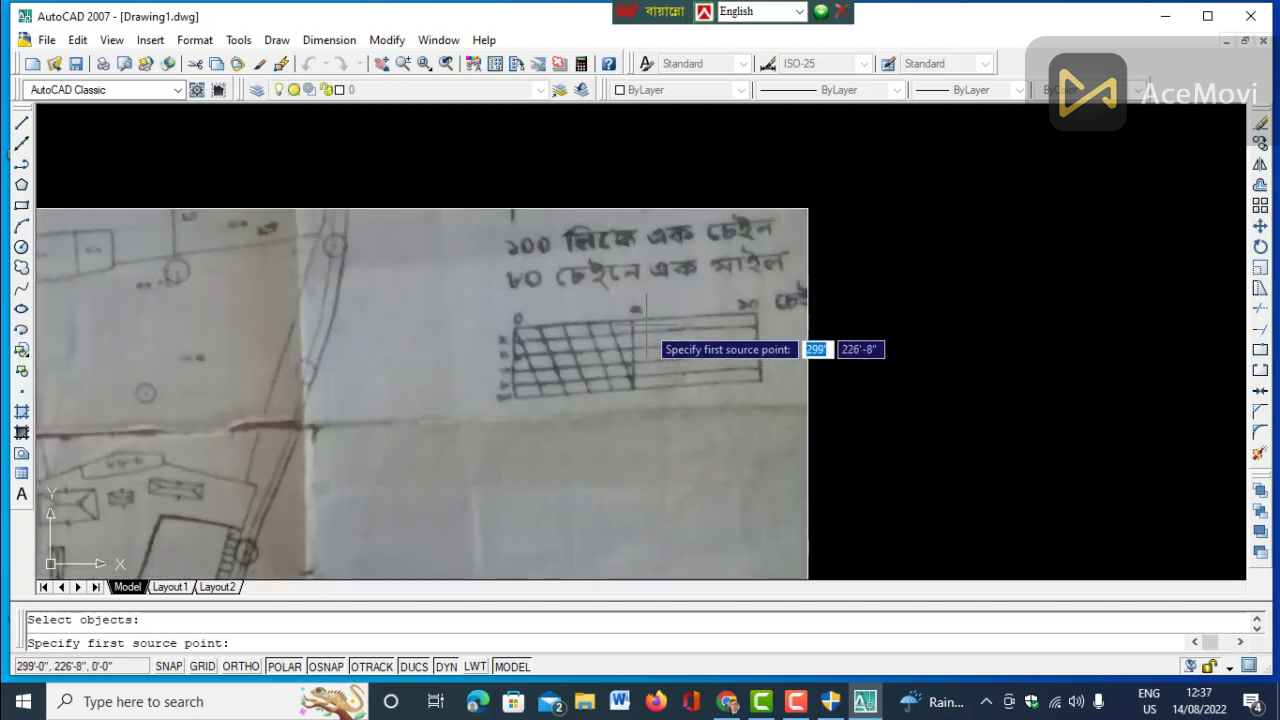
scroll(646, 330, down, 4)
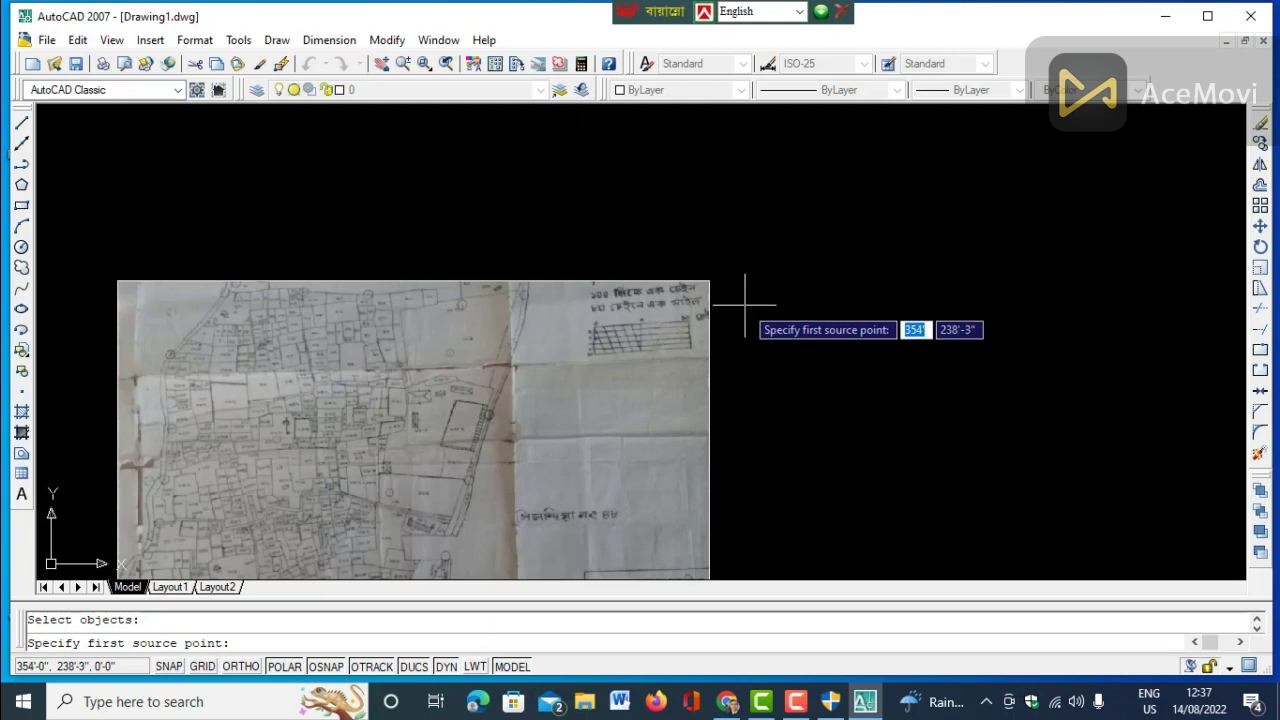
click(781, 337)
click(833, 378)
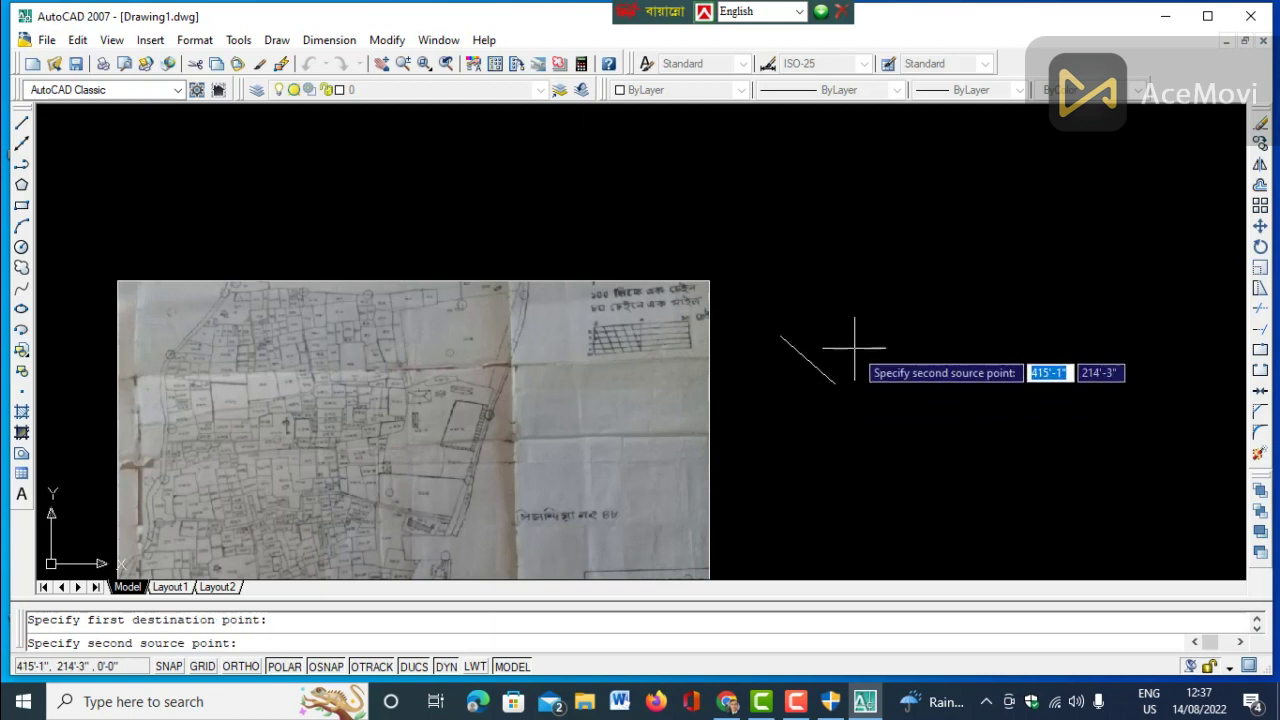
click(802, 352)
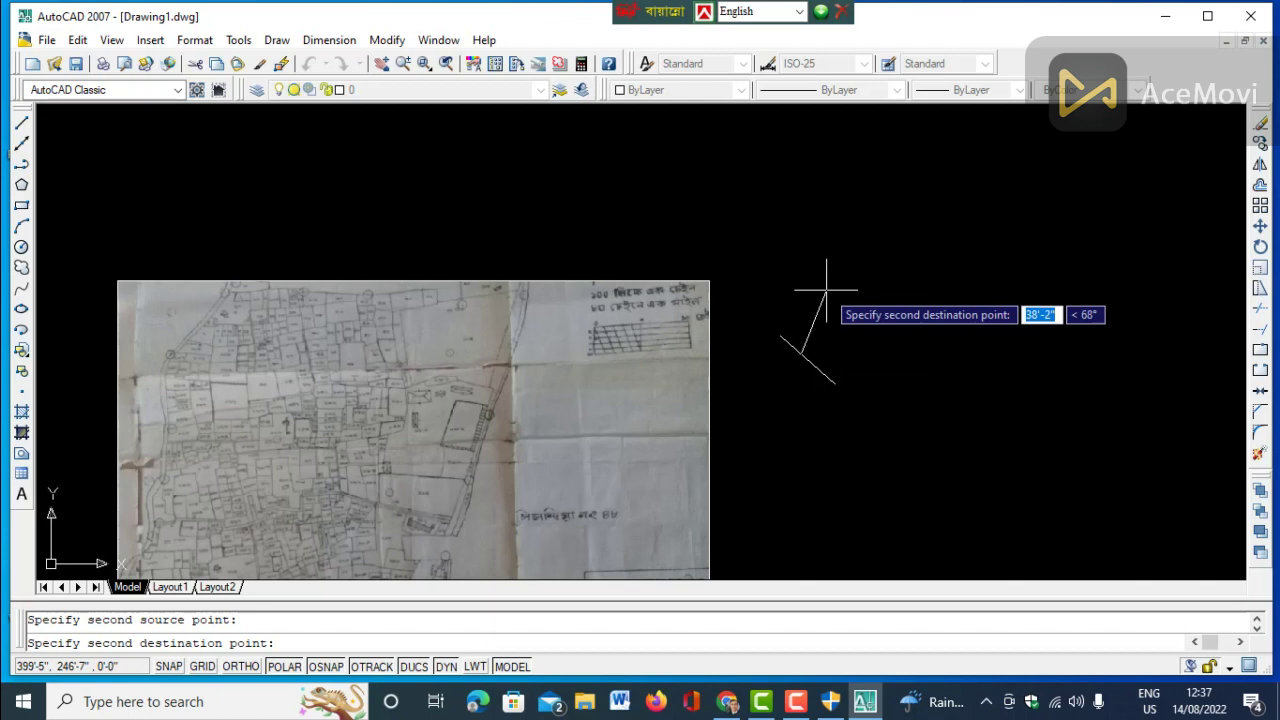
key(Escape)
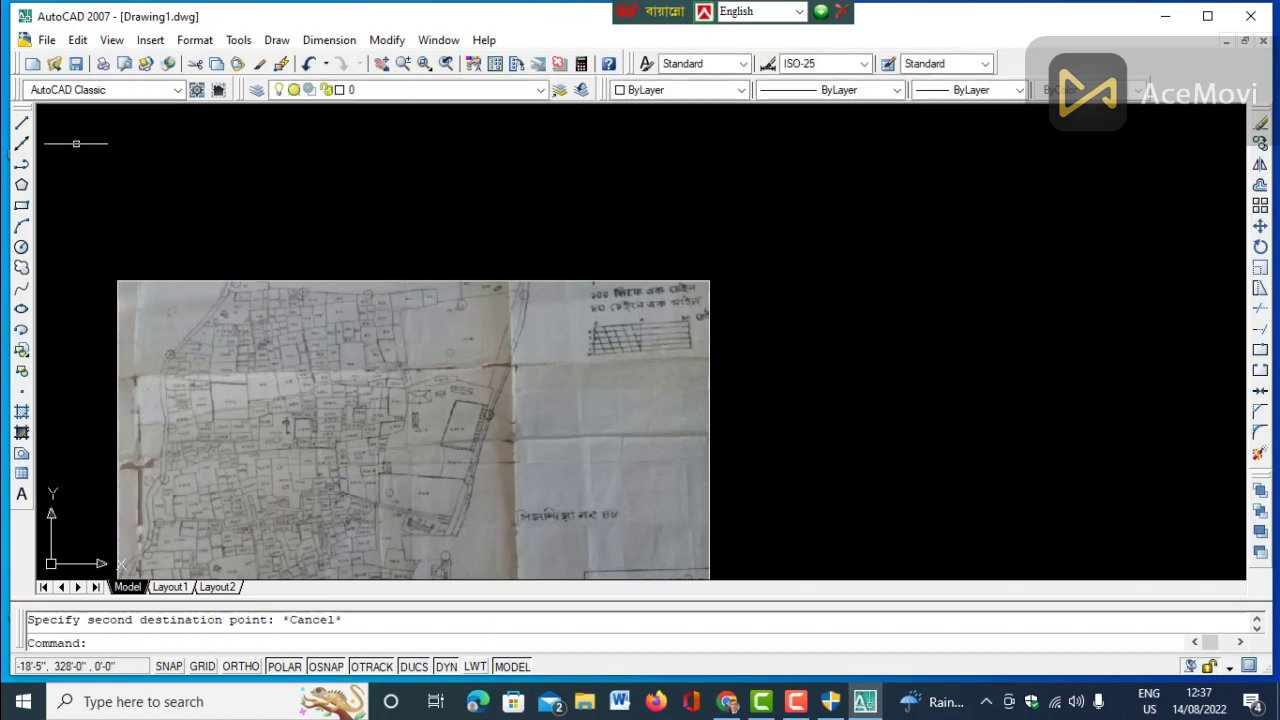
Draw a 660' line above the map image, sloping slightly downward.
click(22, 124)
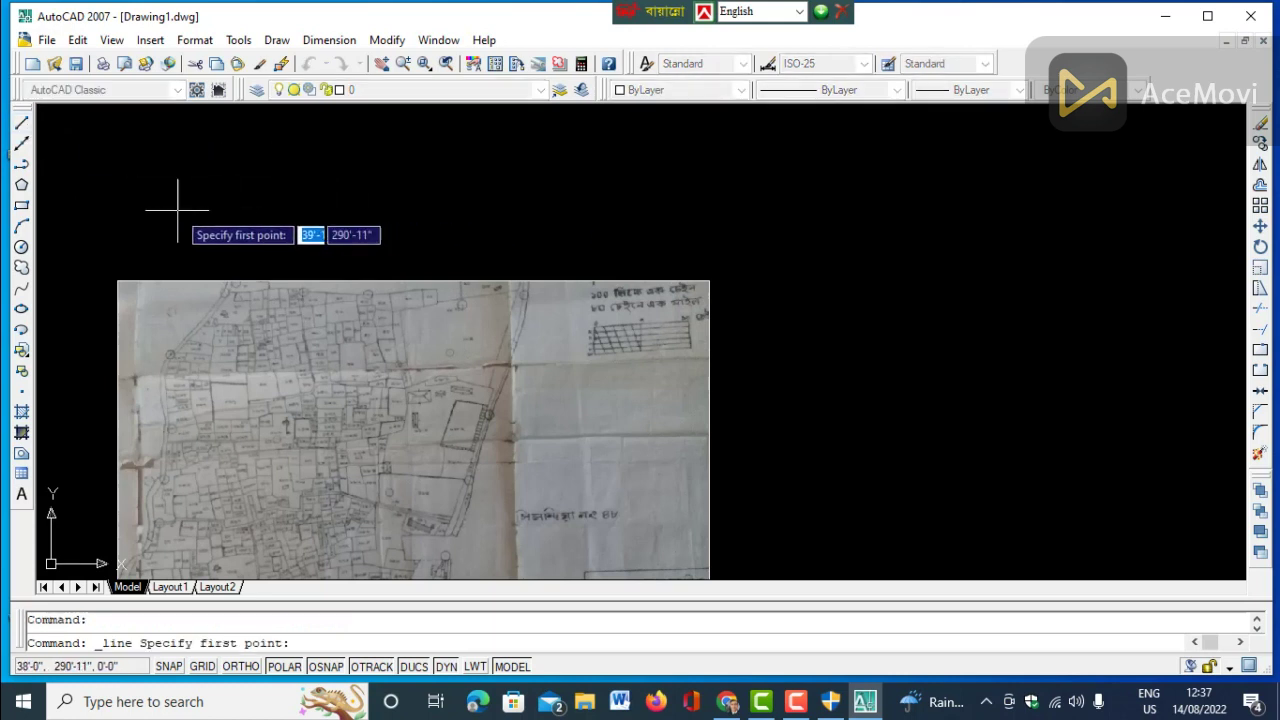
click(150, 209)
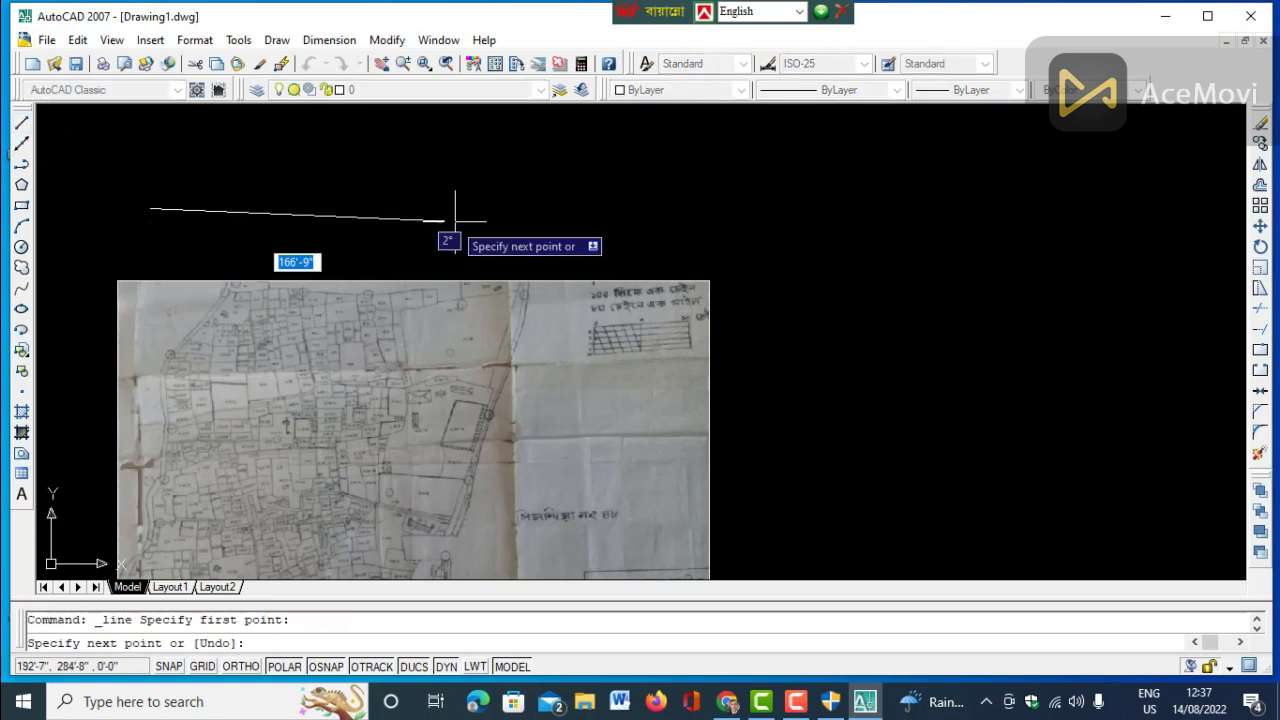
text(6)
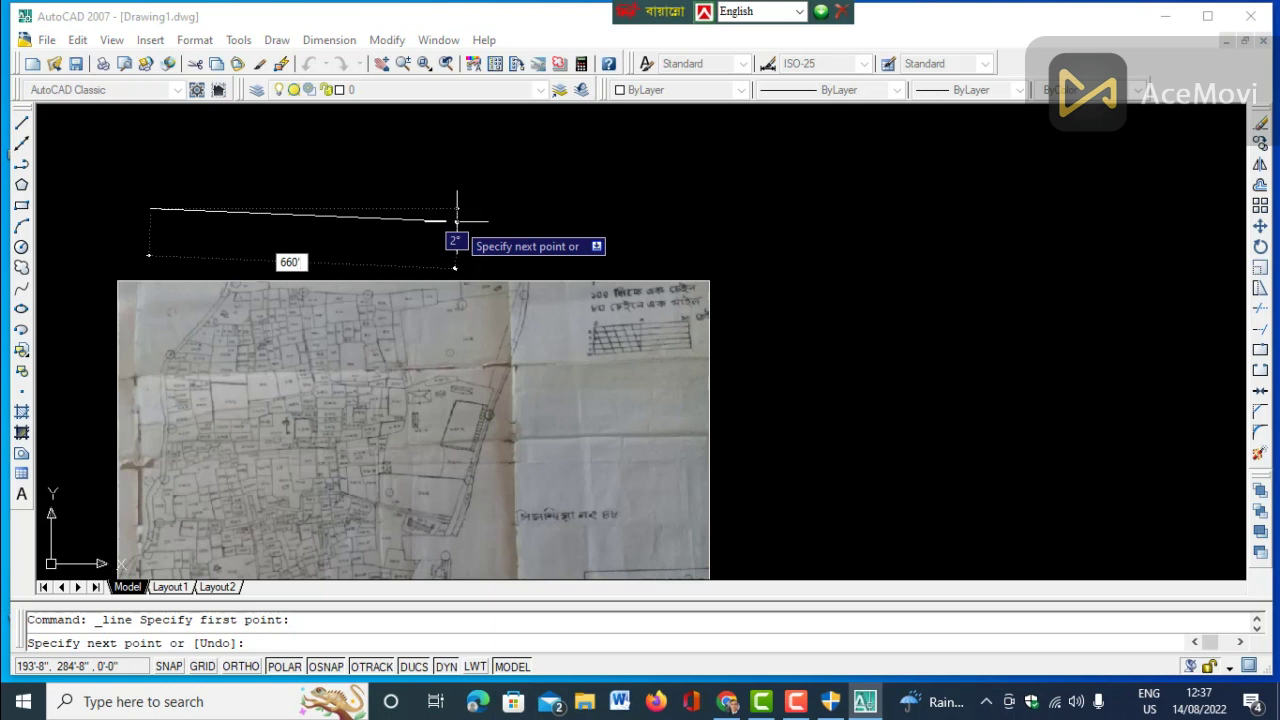
text(60')
key(Return)
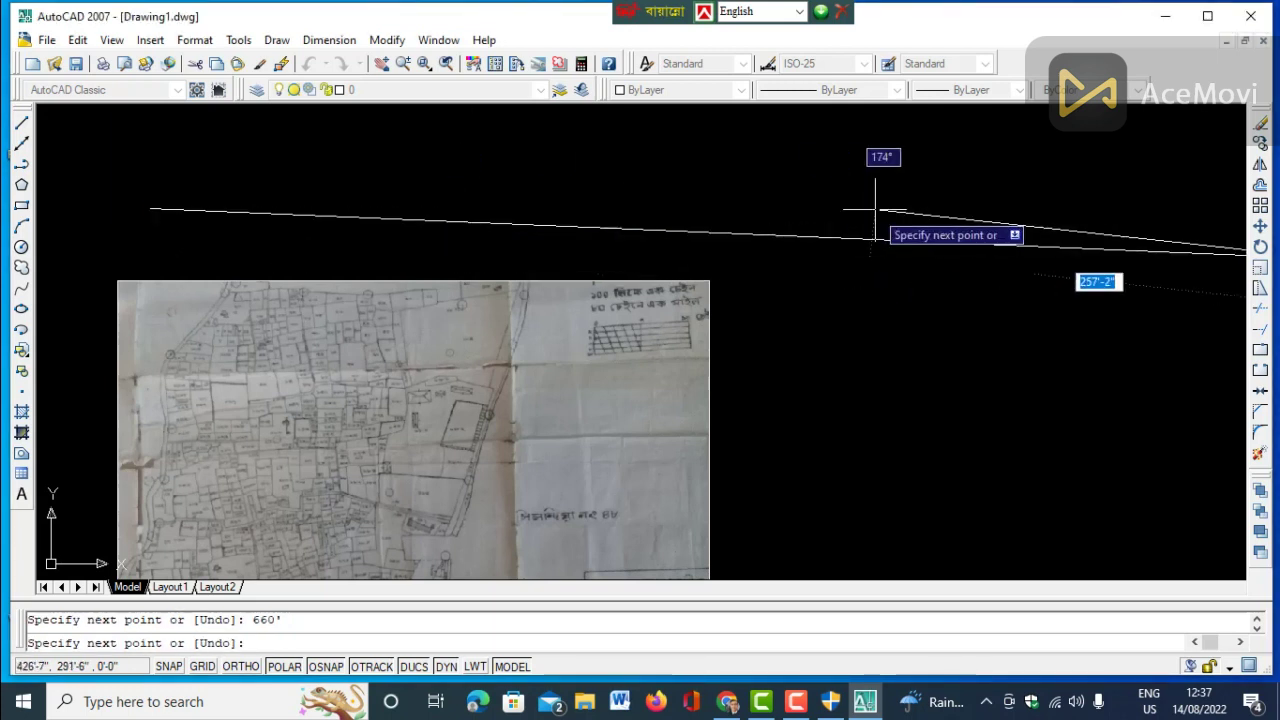
key(Escape)
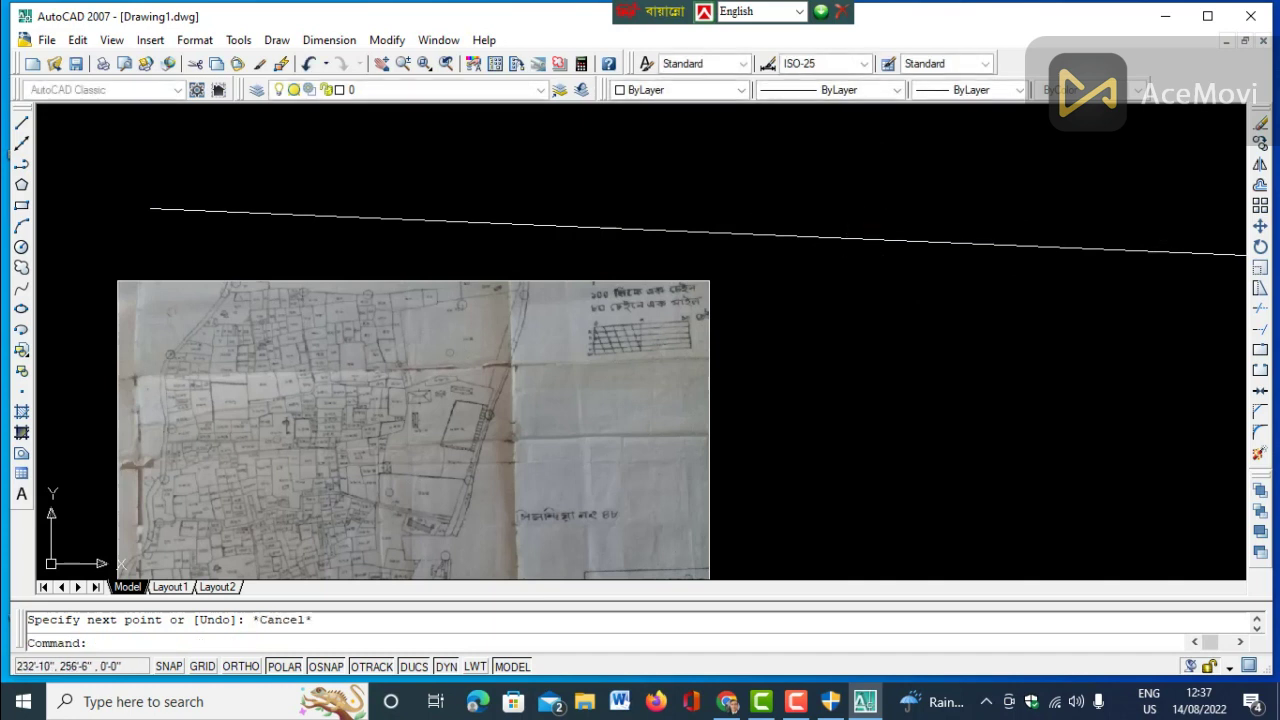
Add a linear dimension above the sloping line, measured between its two endpoints.
scroll(493, 255, down, 1)
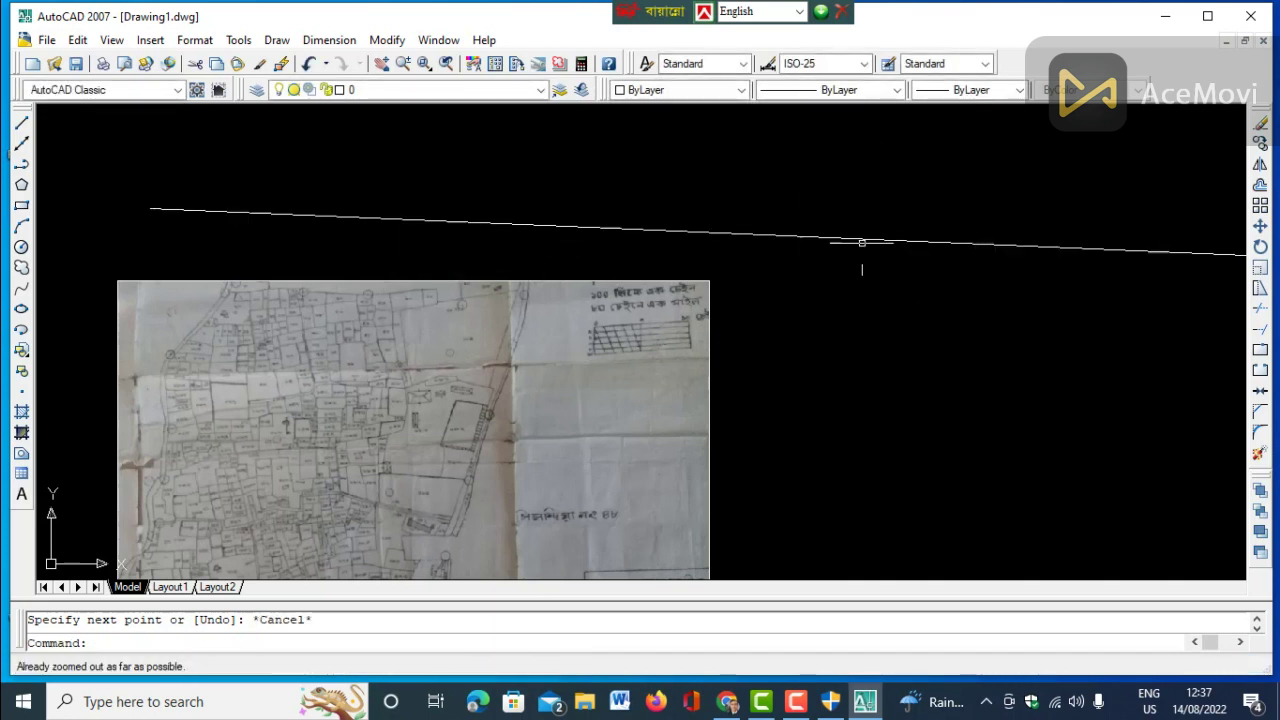
scroll(861, 243, up, 1)
scroll(843, 243, down, 2)
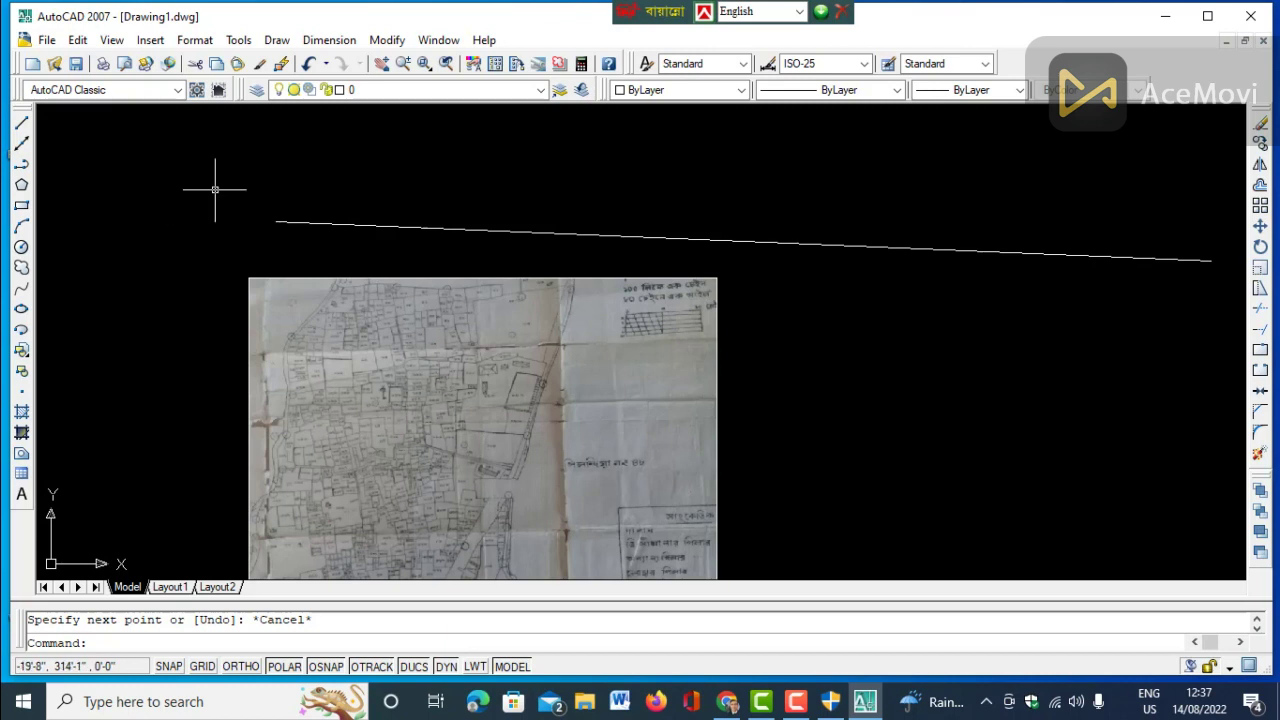
click(330, 42)
click(336, 89)
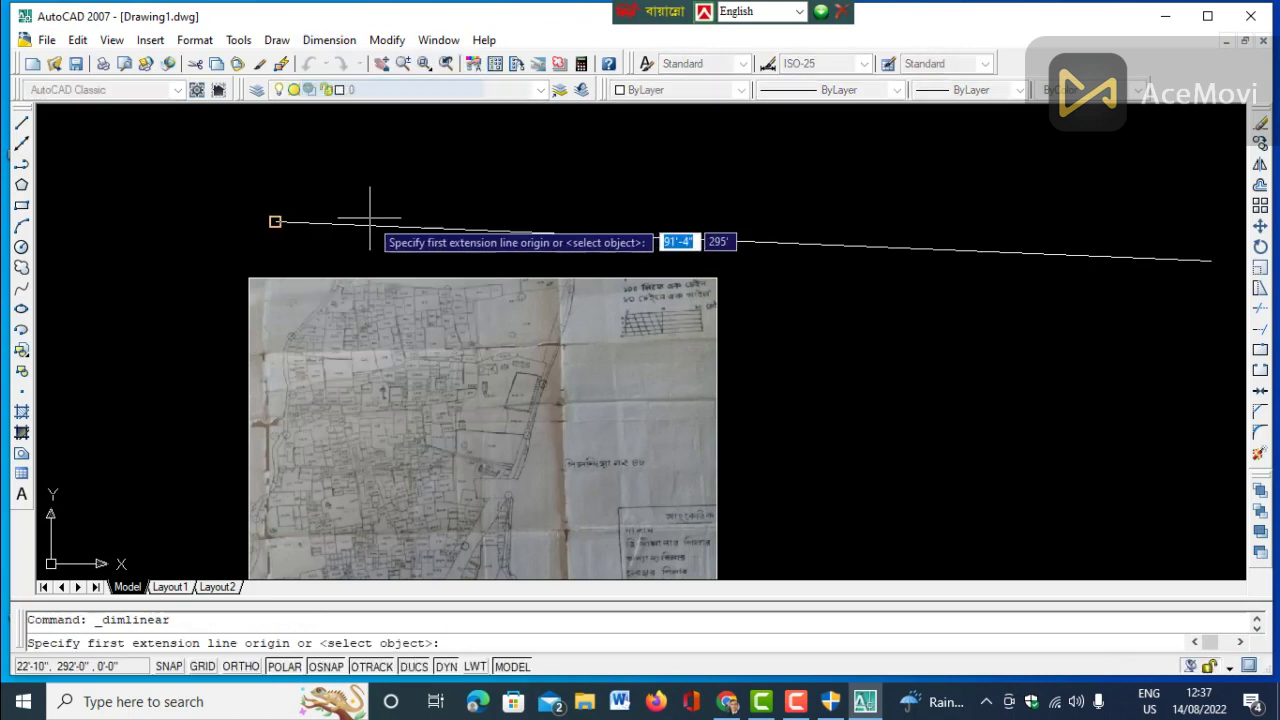
click(275, 221)
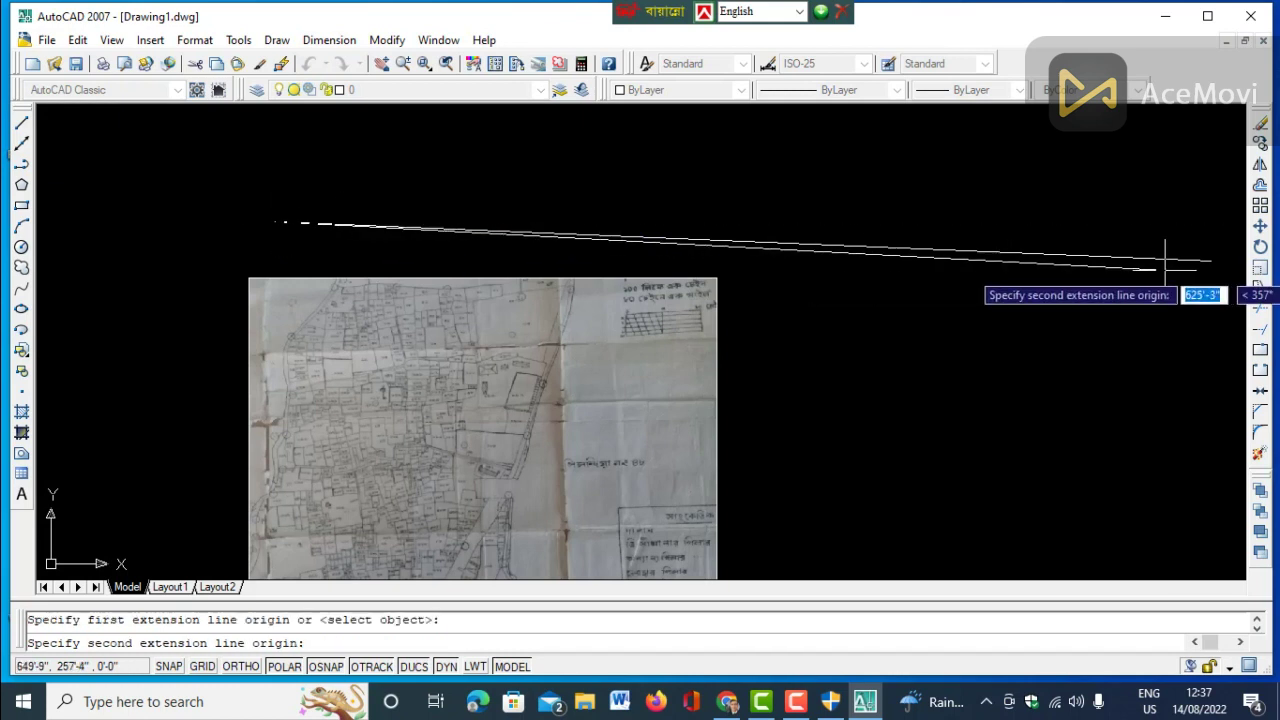
click(1210, 259)
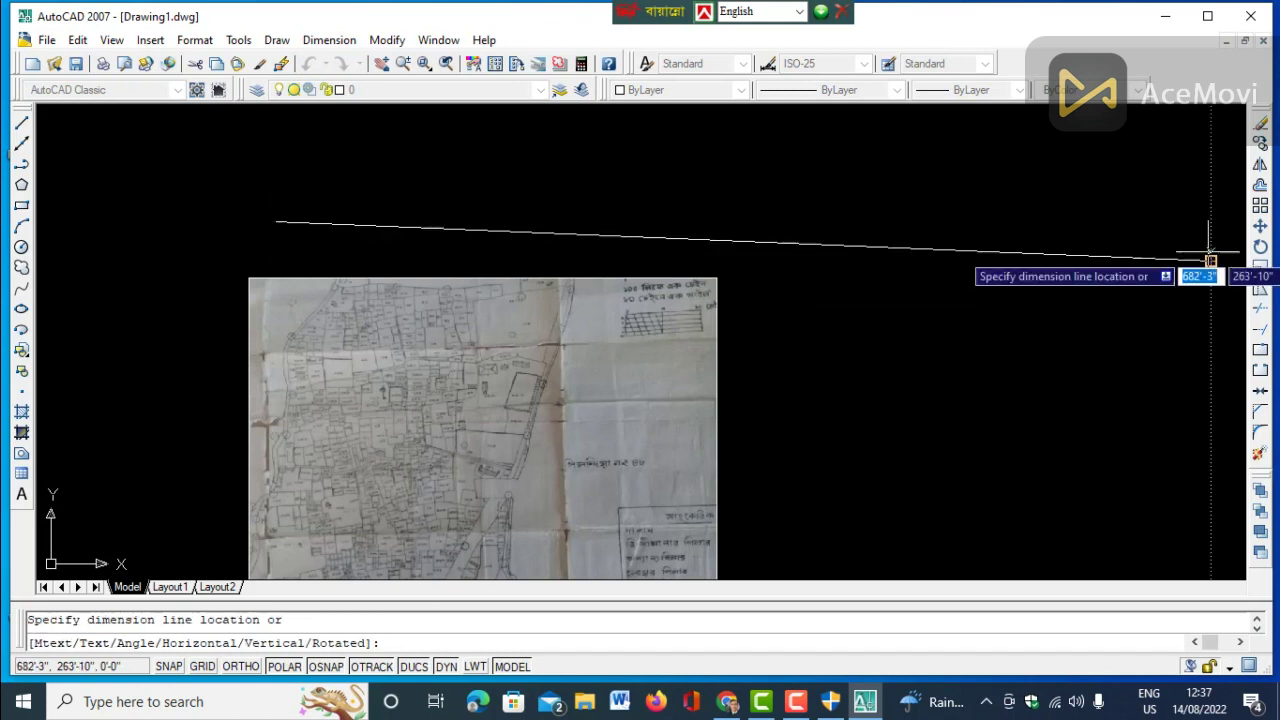
click(1211, 198)
Delete the sloping line and its linear dimension.
click(1086, 255)
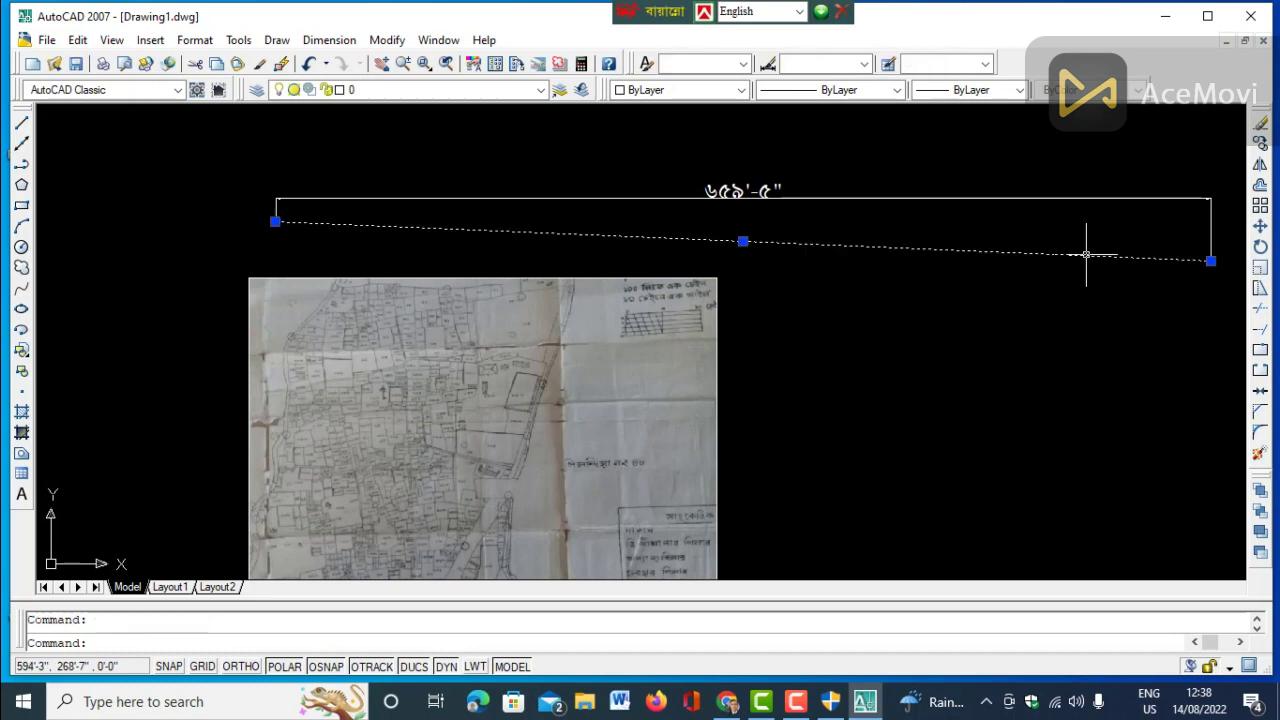
key(Delete)
click(1035, 198)
key(Delete)
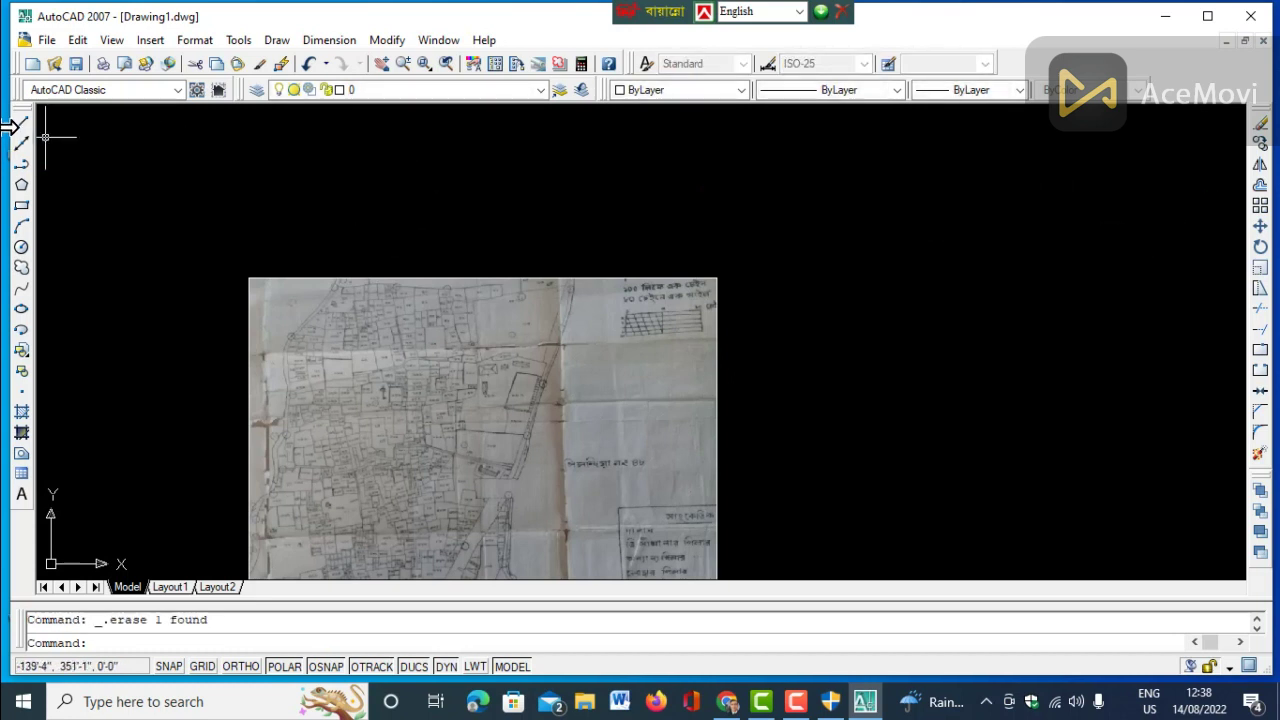
Draw a horizontal line above the map with length 660, entered without a foot mark, and delete it.
click(22, 124)
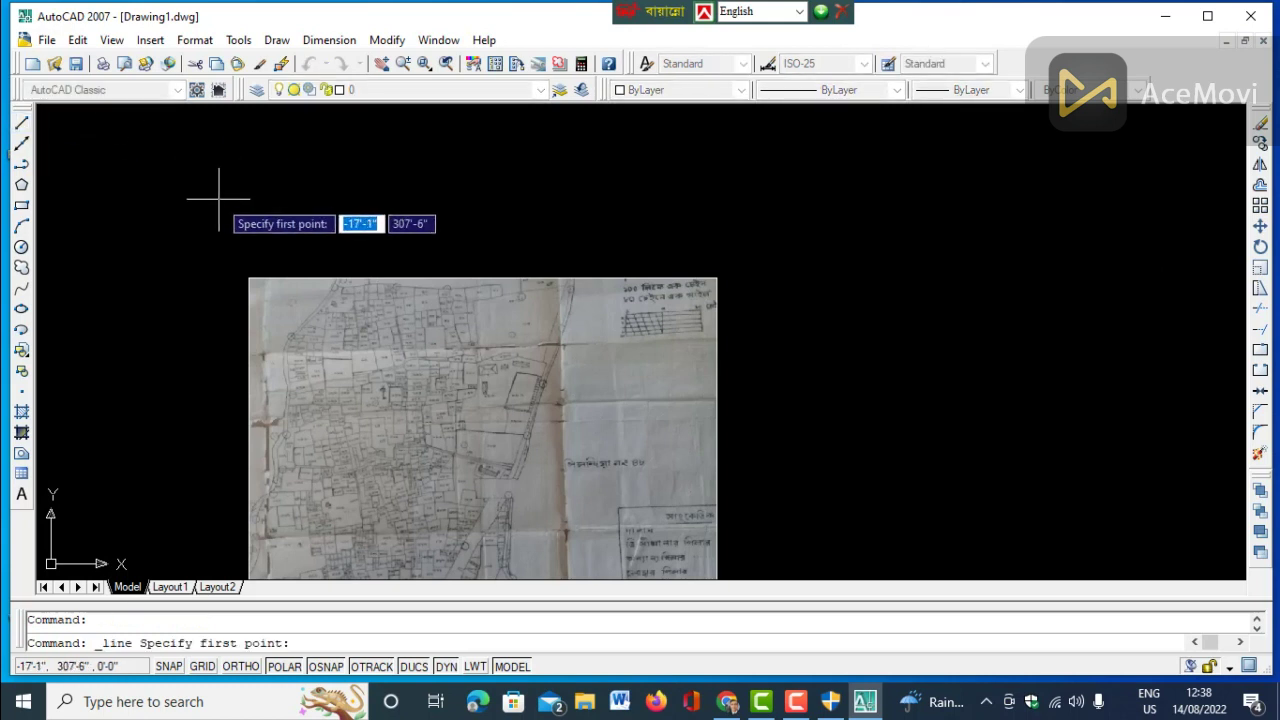
click(218, 198)
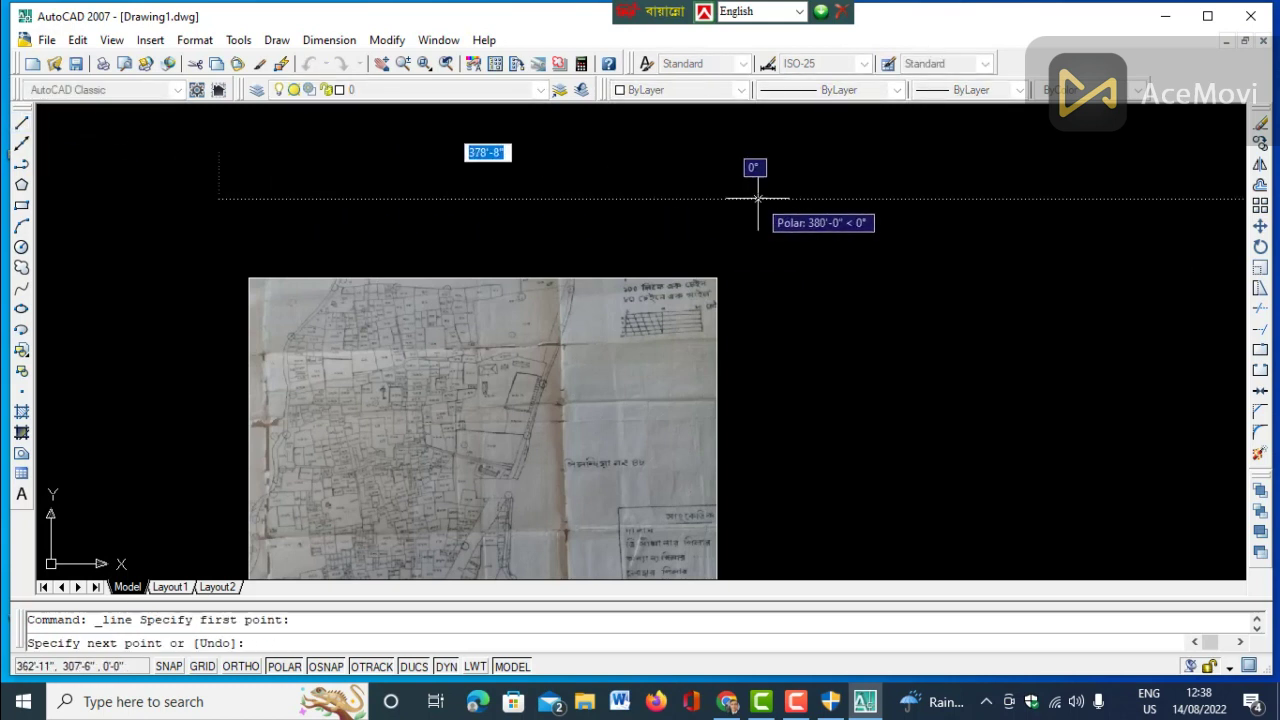
text(660)
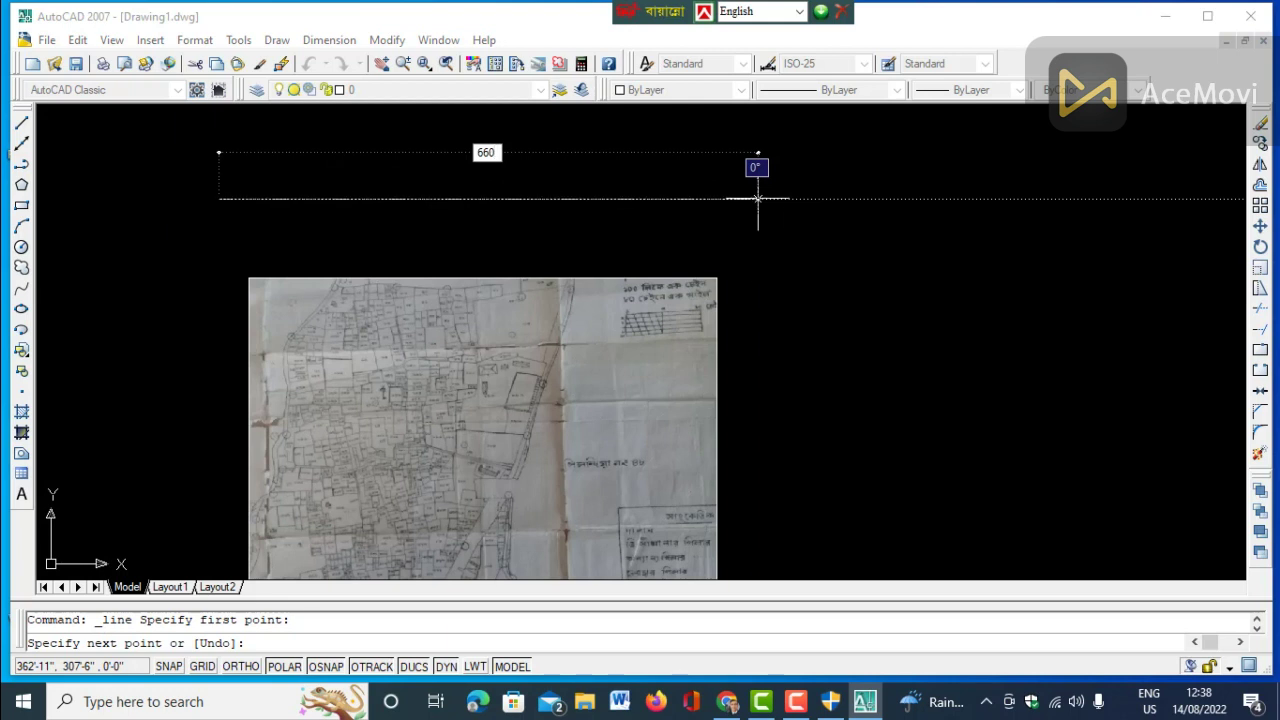
key(Return)
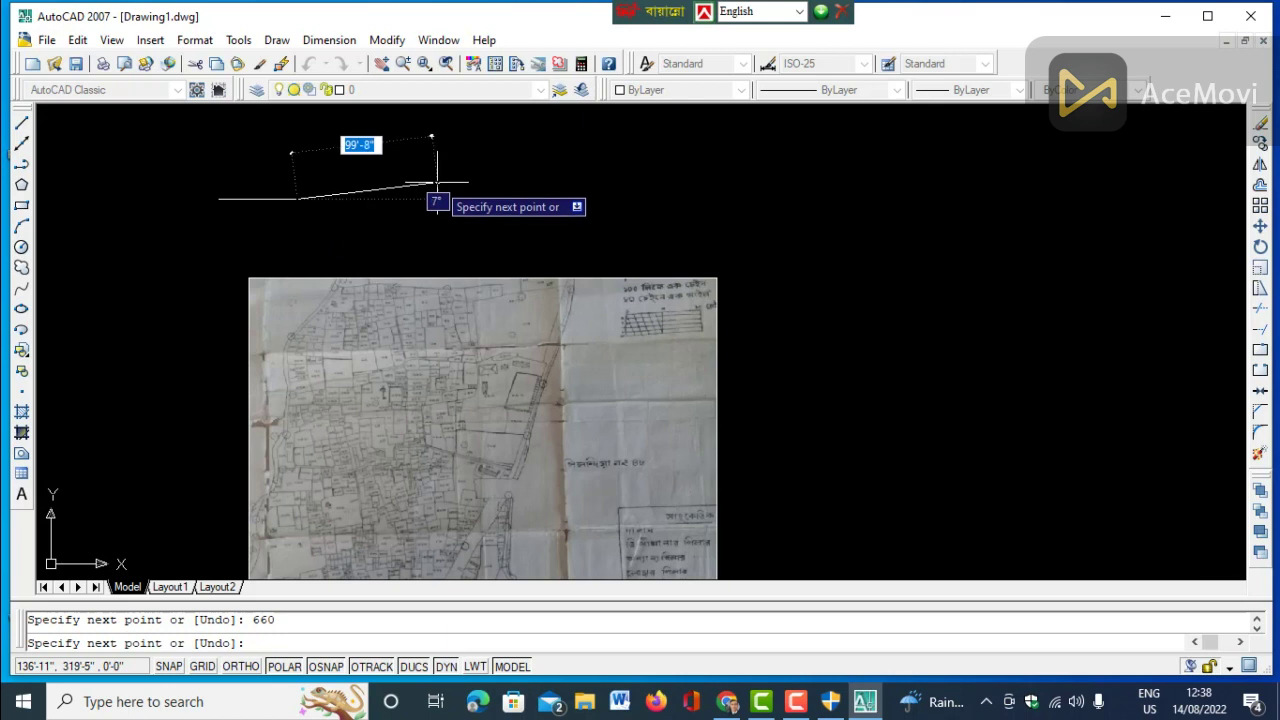
key(Escape)
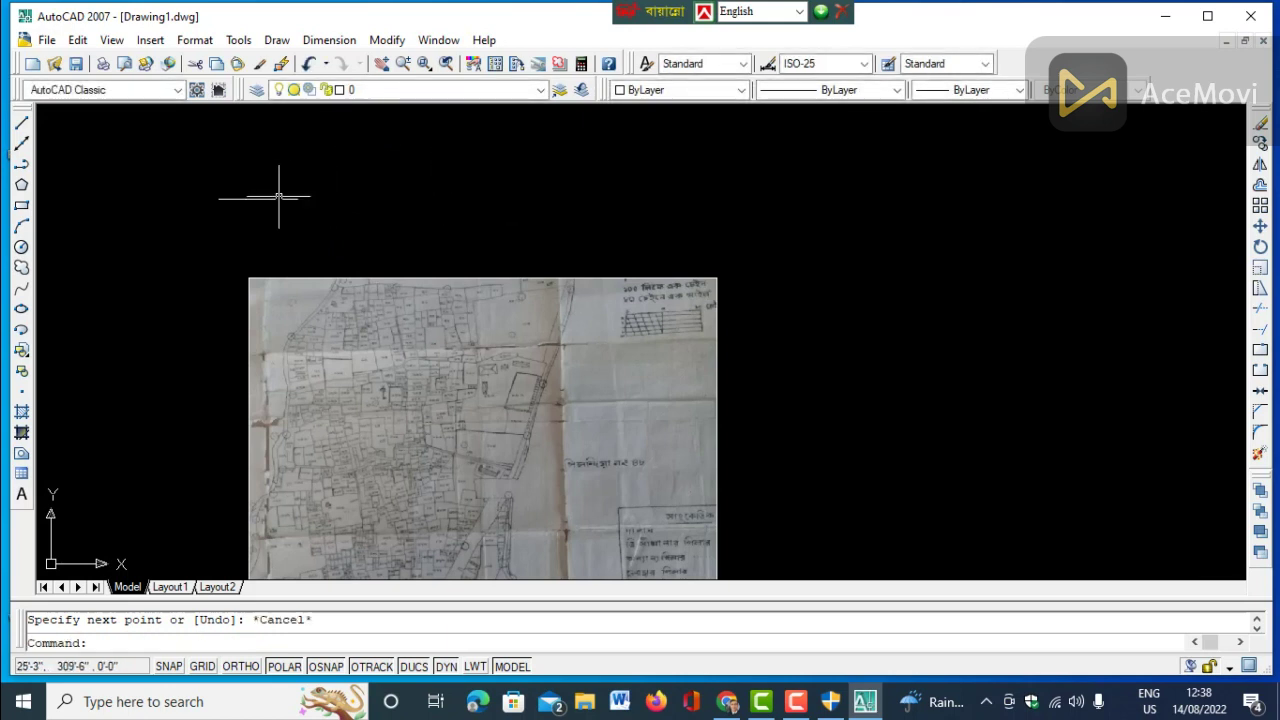
click(276, 198)
key(Delete)
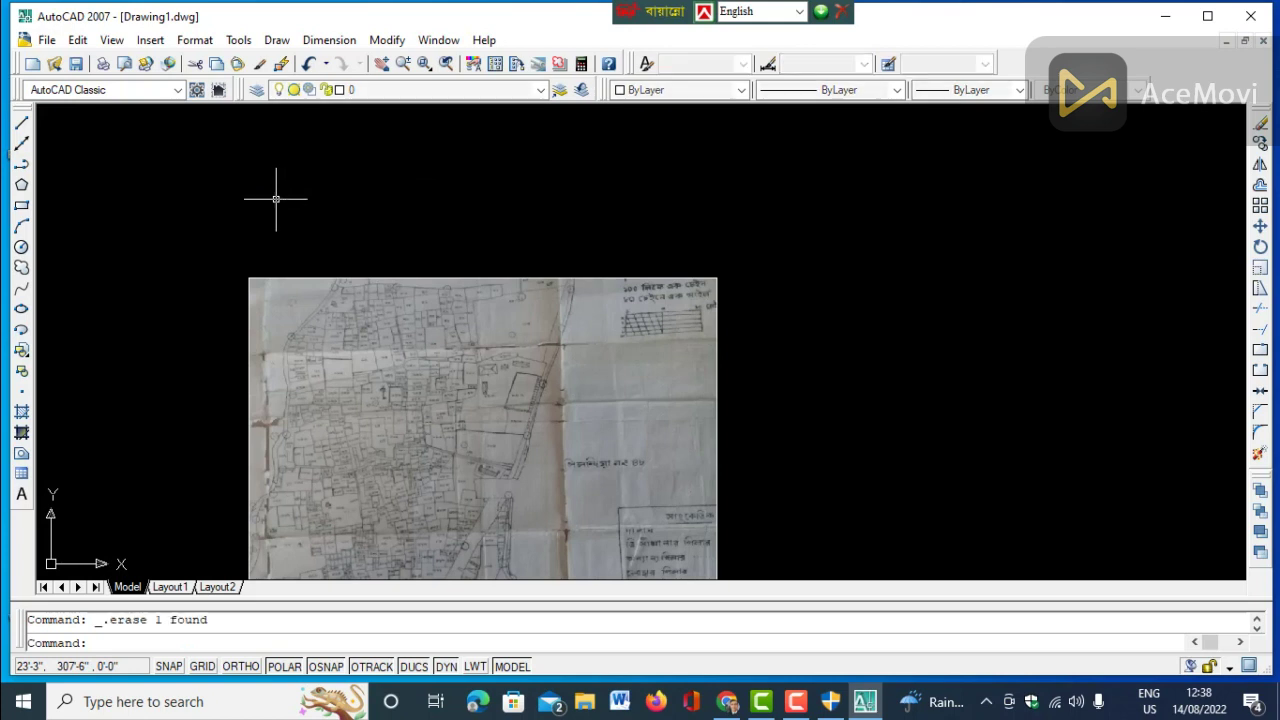
Draw a horizontal 660' line above the map image.
click(22, 125)
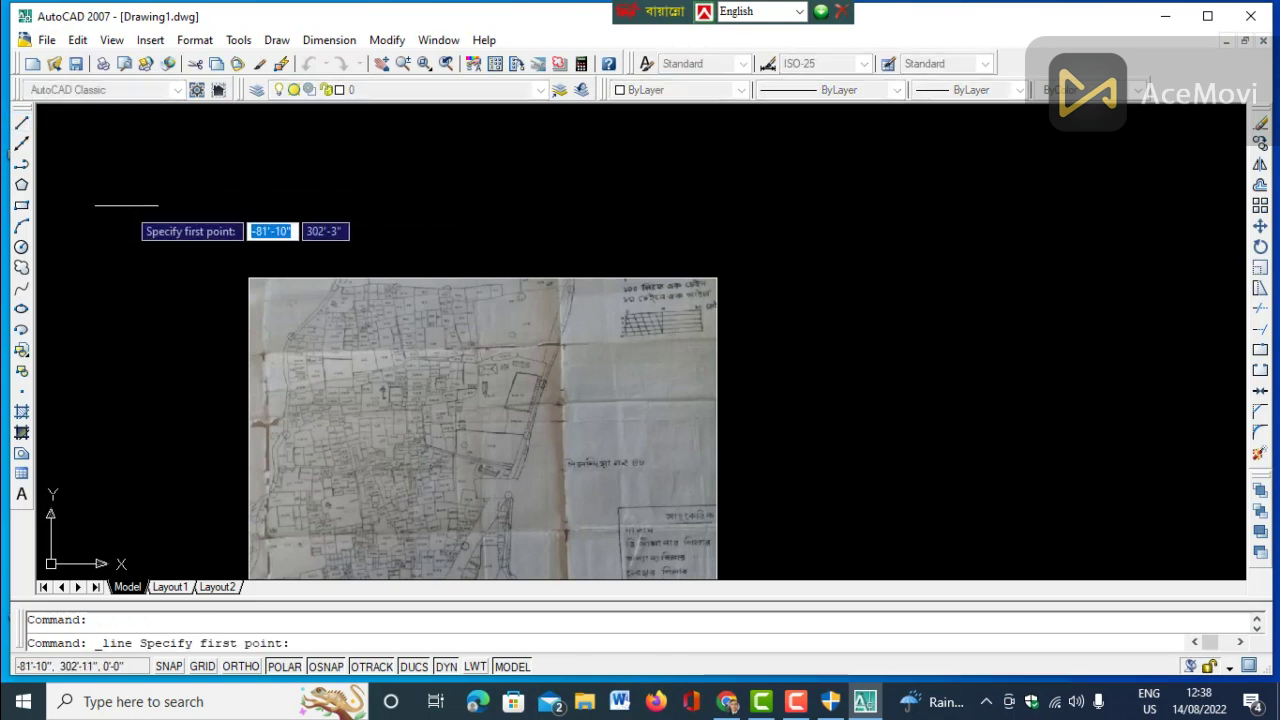
click(127, 197)
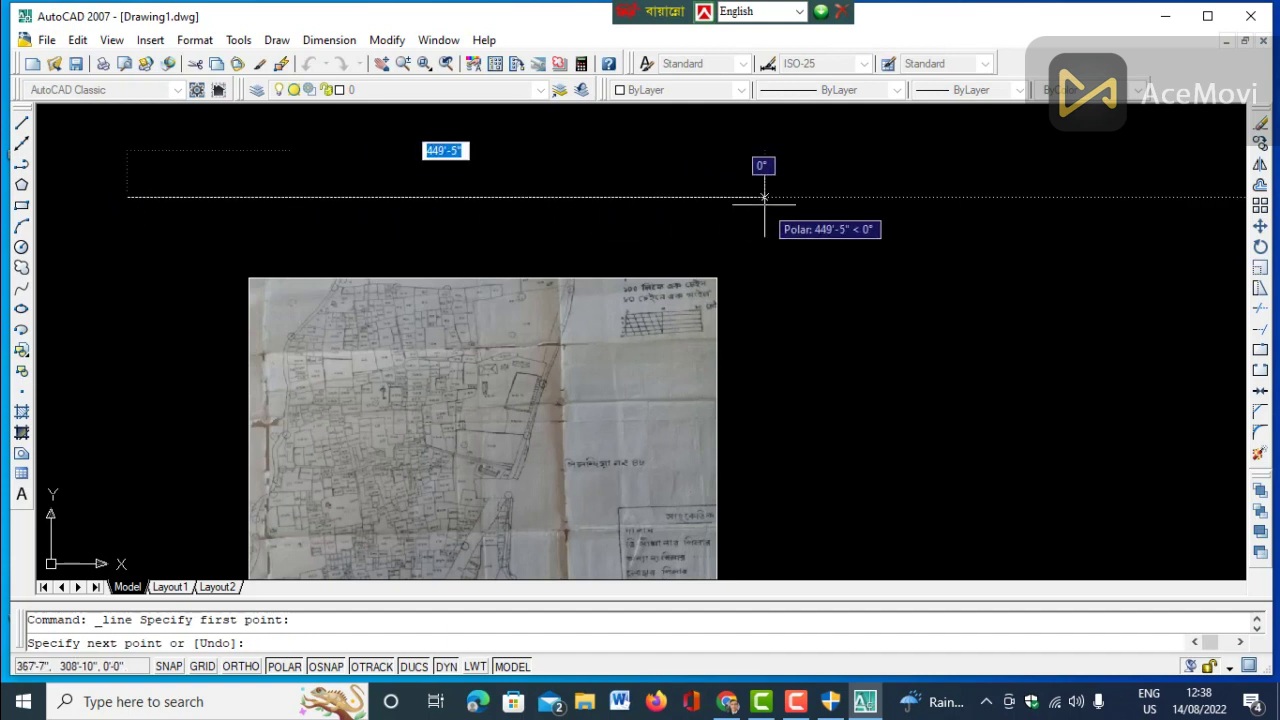
text(660)
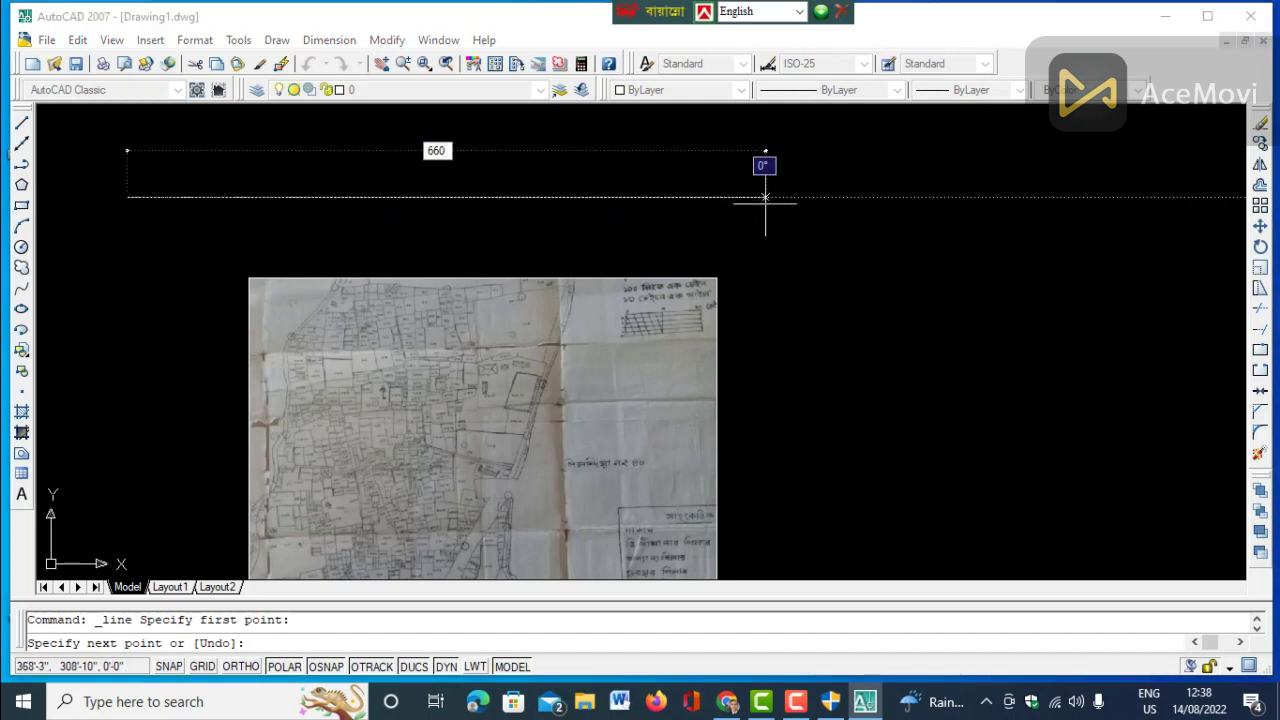
text(')
key(Return)
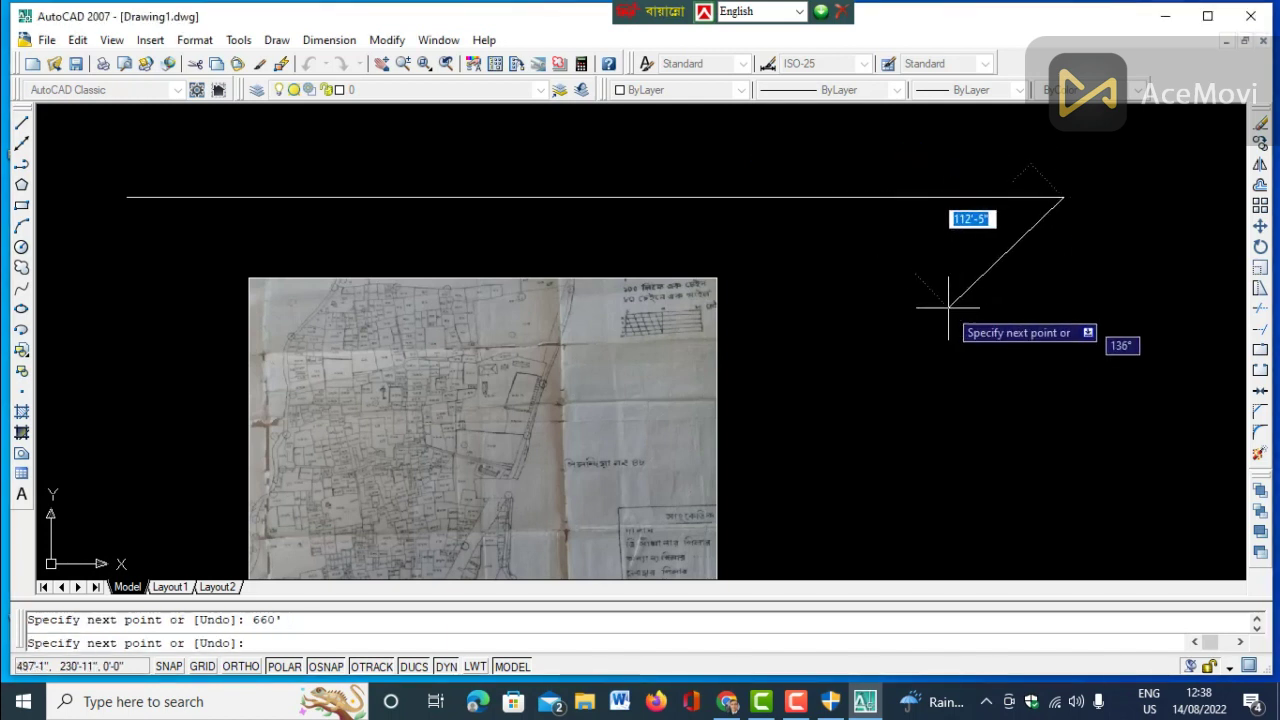
key(Escape)
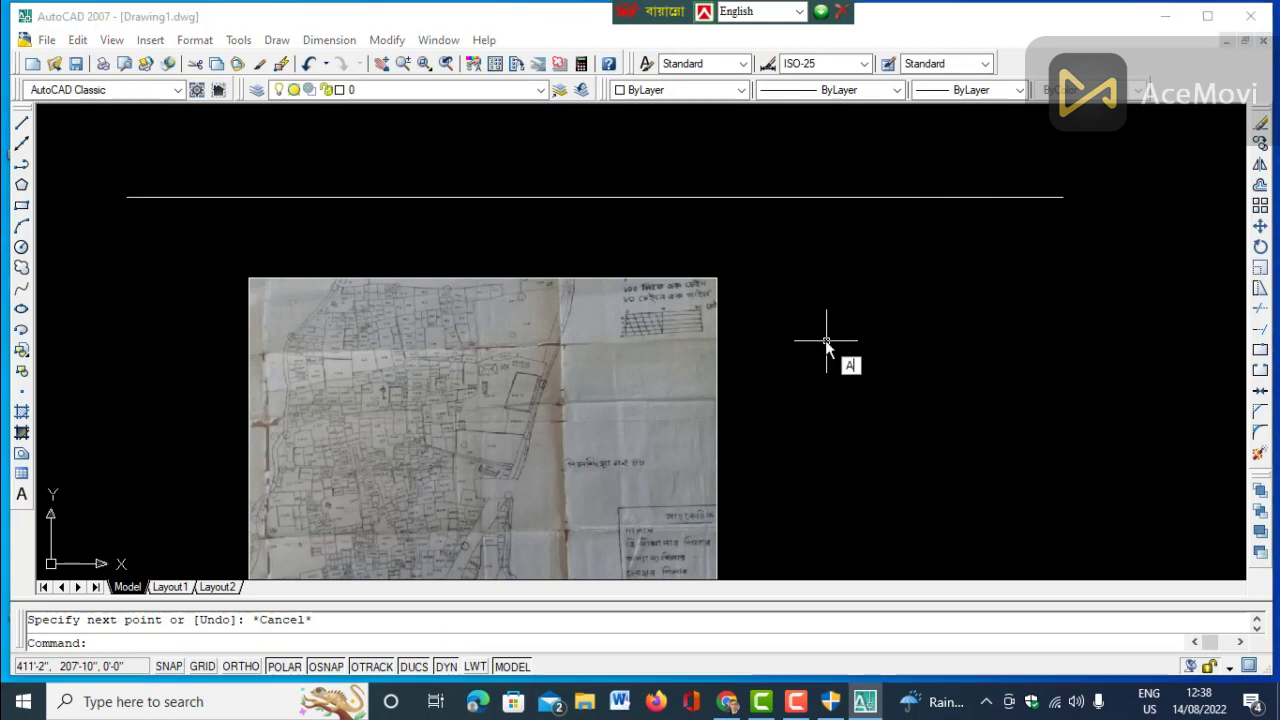
Start aligning the map image, using the upper corner of the scale bar at its 0 mark as the first source point.
key(Return)
click(717, 316)
click(645, 316)
scroll(642, 312, up, 6)
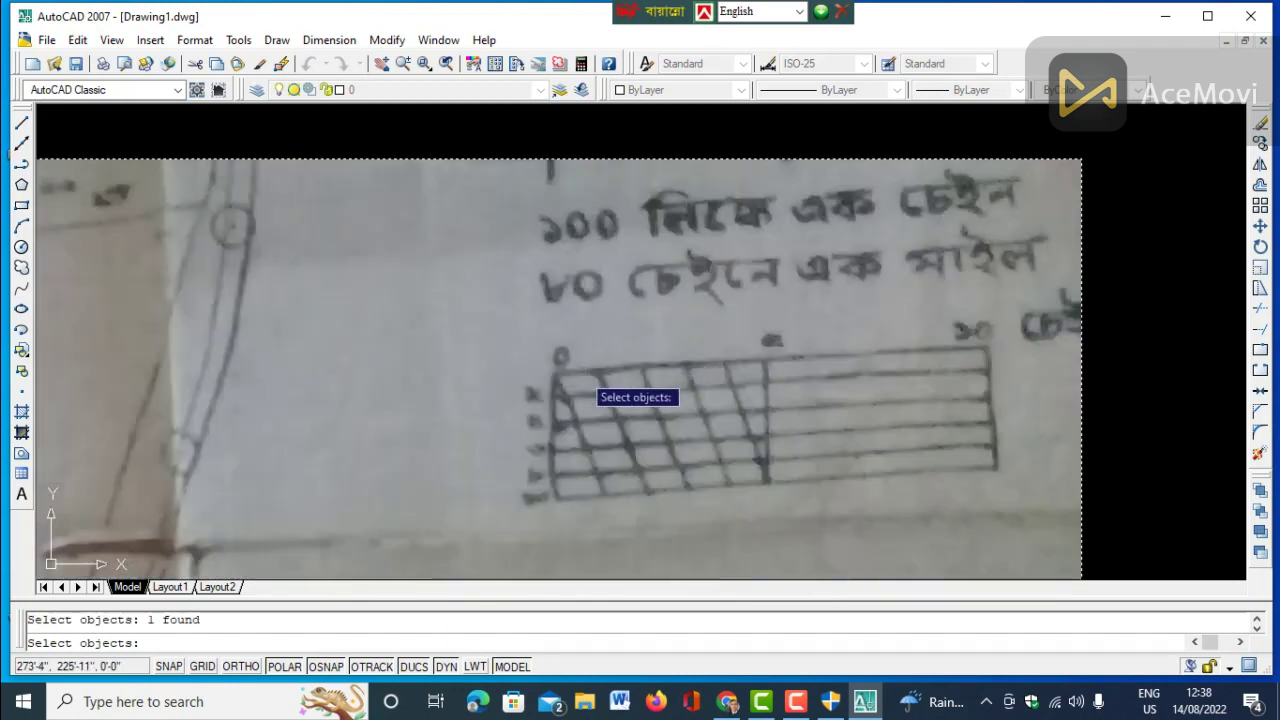
key(Return)
scroll(562, 383, up, 5)
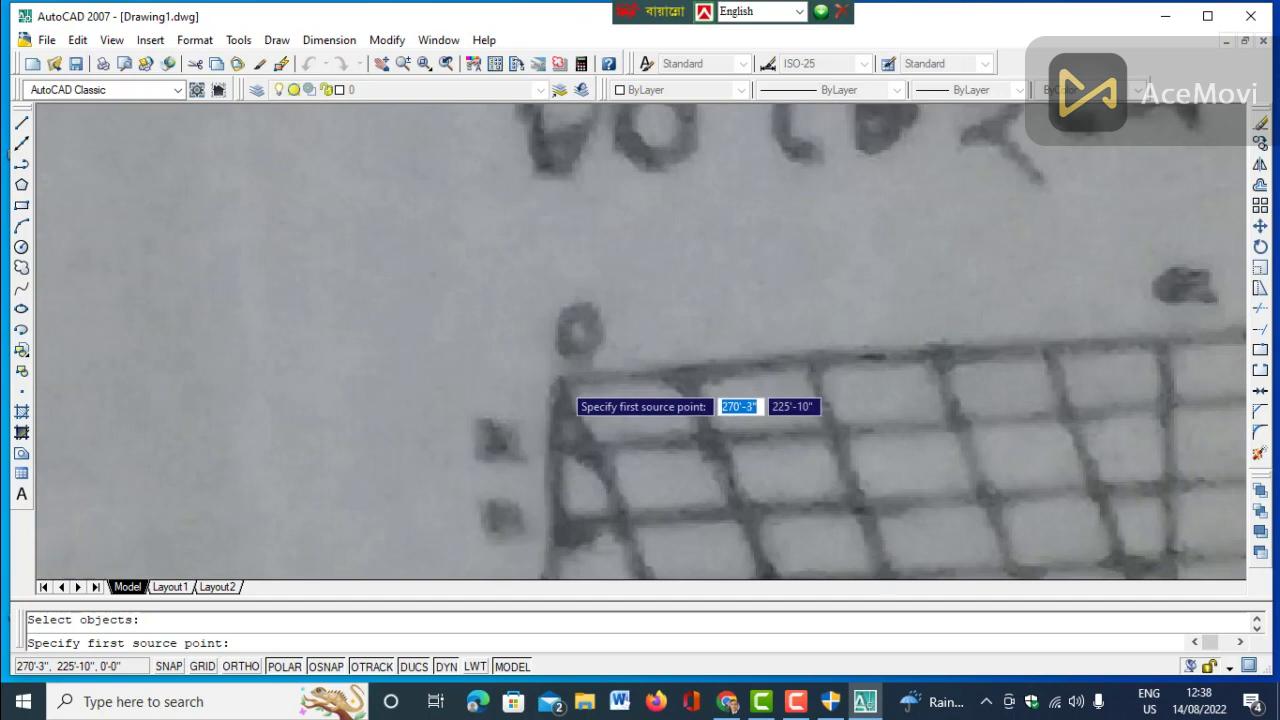
scroll(560, 392, up, 2)
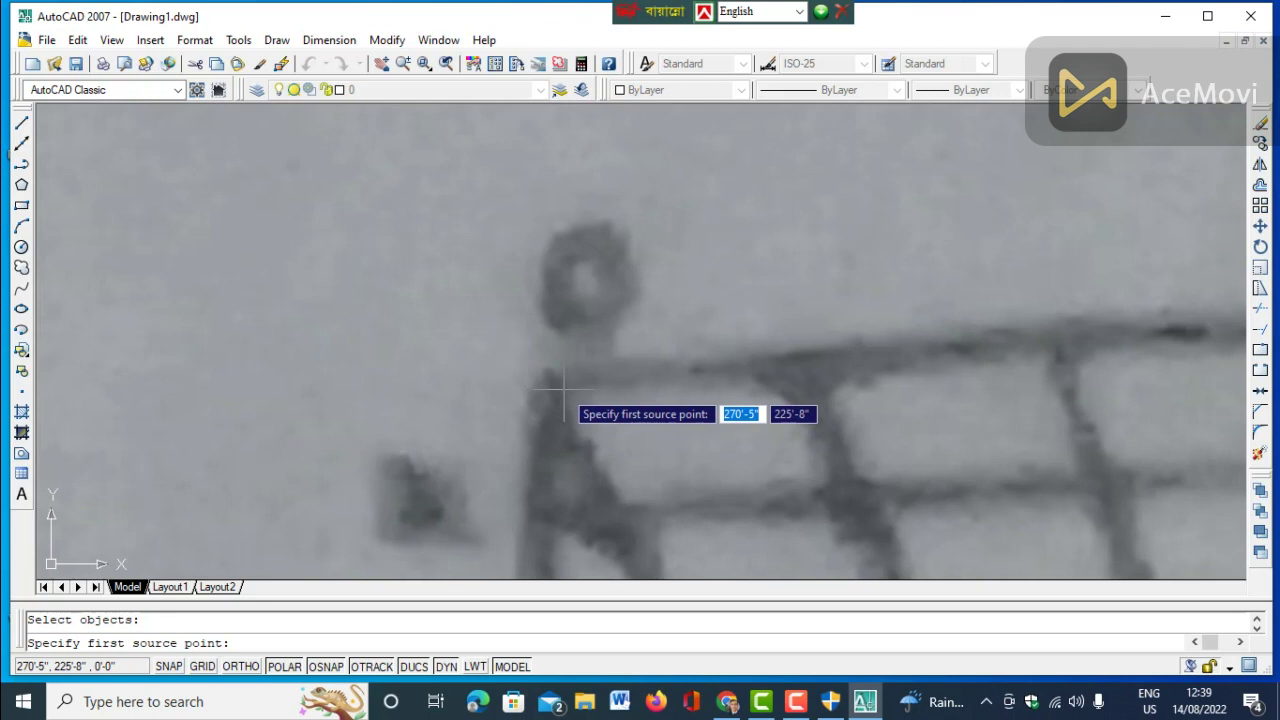
click(563, 391)
Set the alignment's first destination point in the blank area of the map below the scale bar.
scroll(525, 410, down, 4)
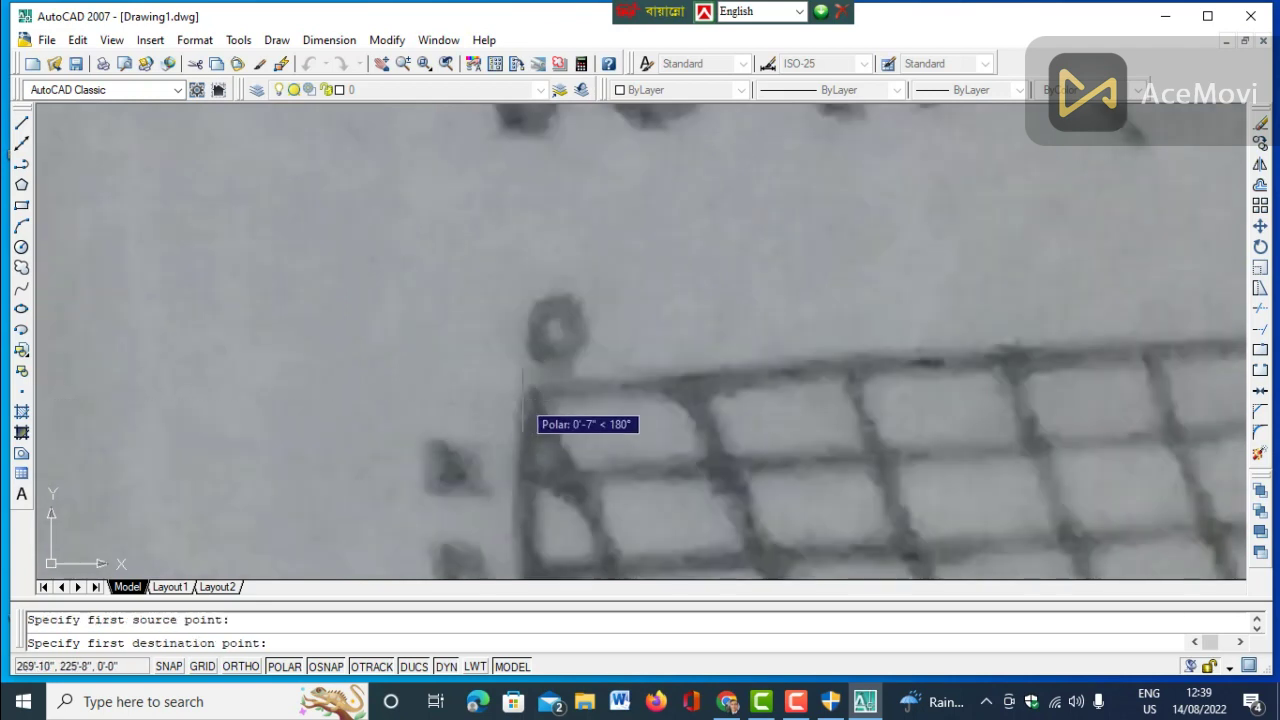
scroll(525, 410, down, 2)
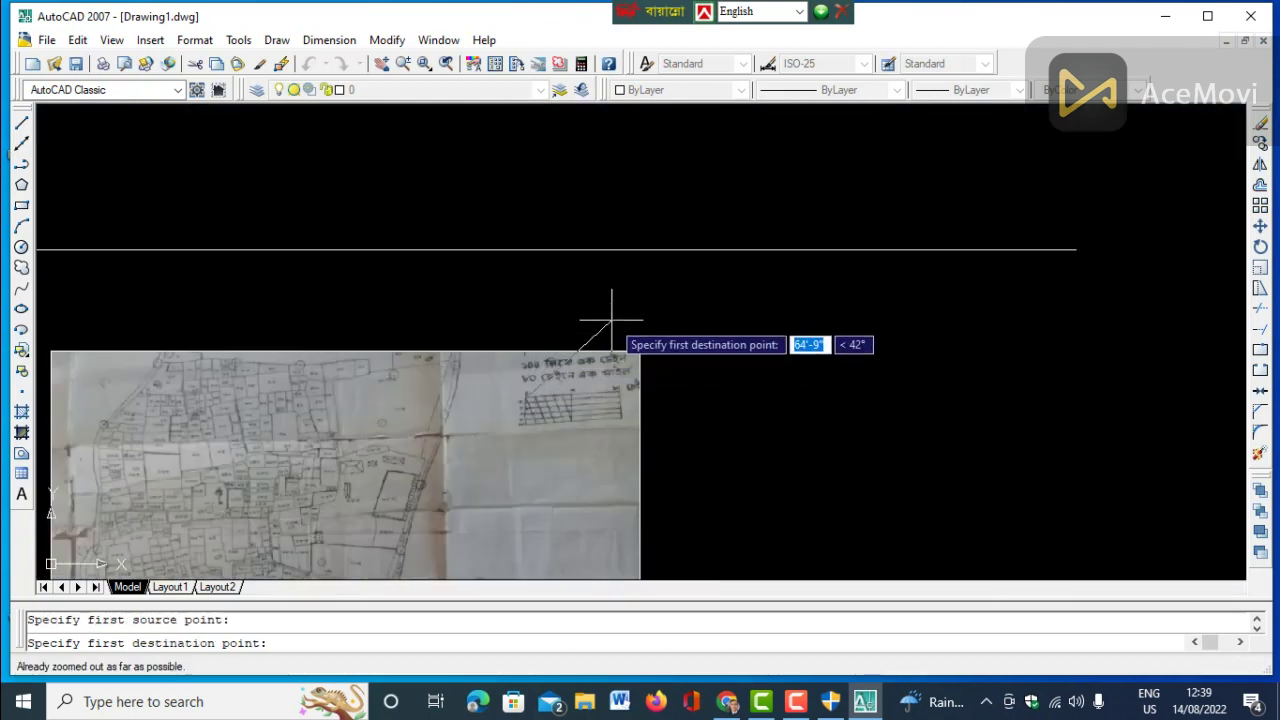
scroll(549, 408, up, 3)
scroll(508, 429, down, 4)
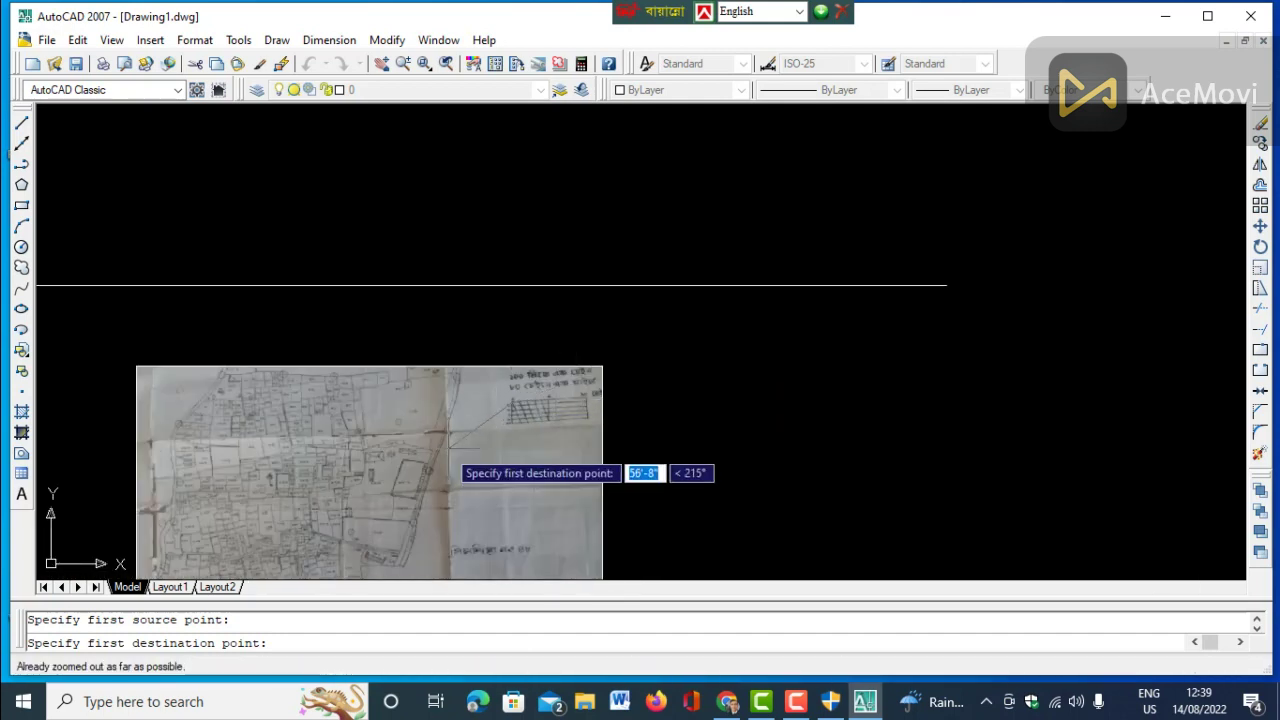
scroll(508, 392, up, 3)
scroll(510, 386, down, 3)
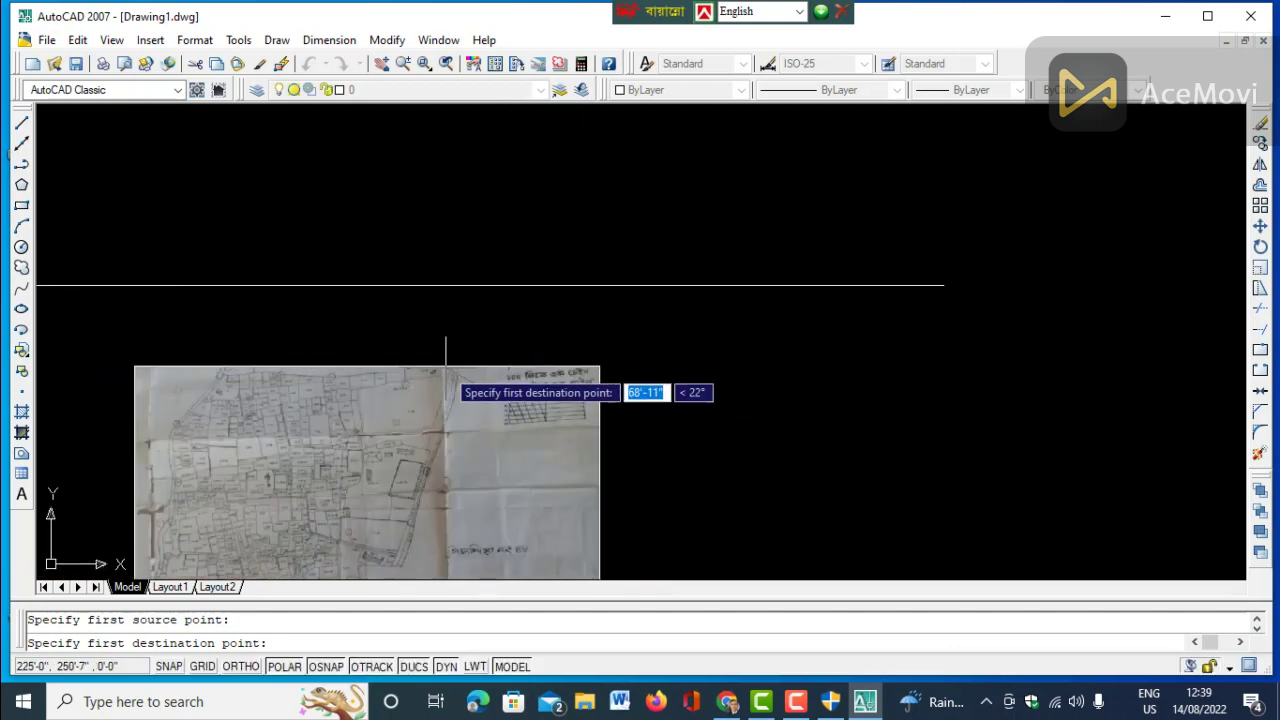
scroll(505, 465, up, 5)
scroll(505, 462, down, 6)
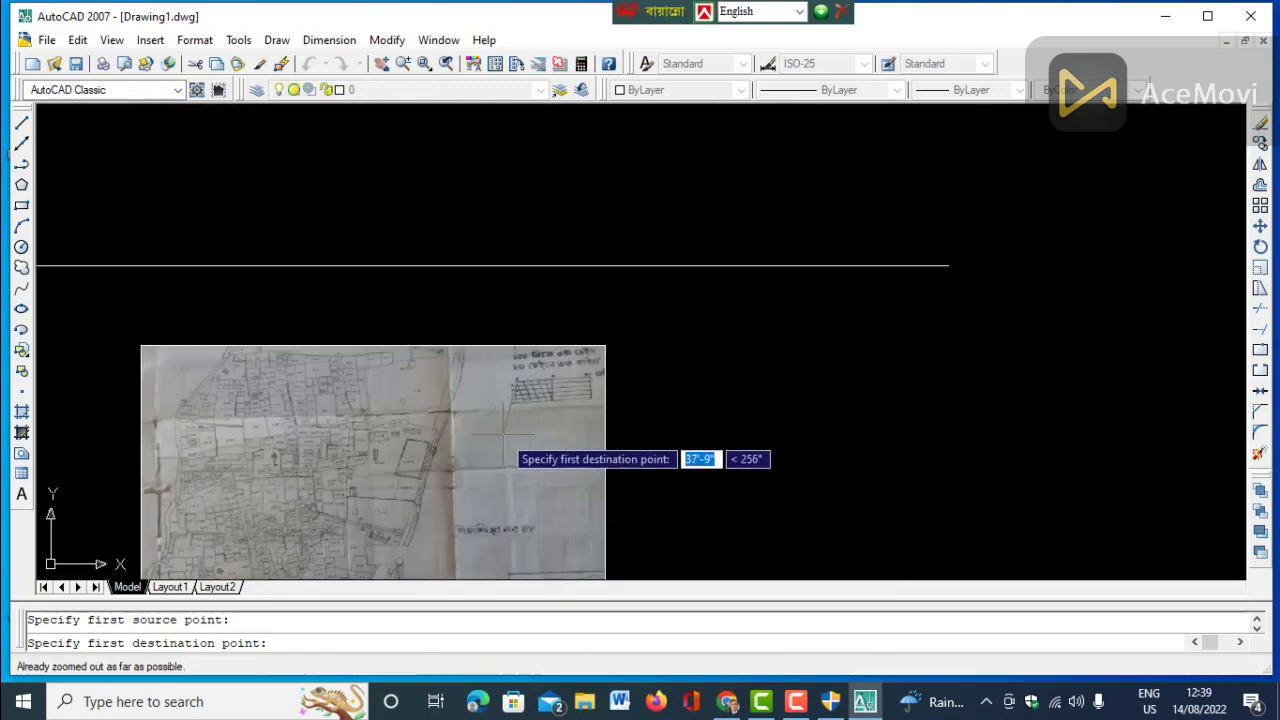
scroll(505, 450, down, 2)
scroll(502, 433, up, 3)
scroll(525, 400, down, 2)
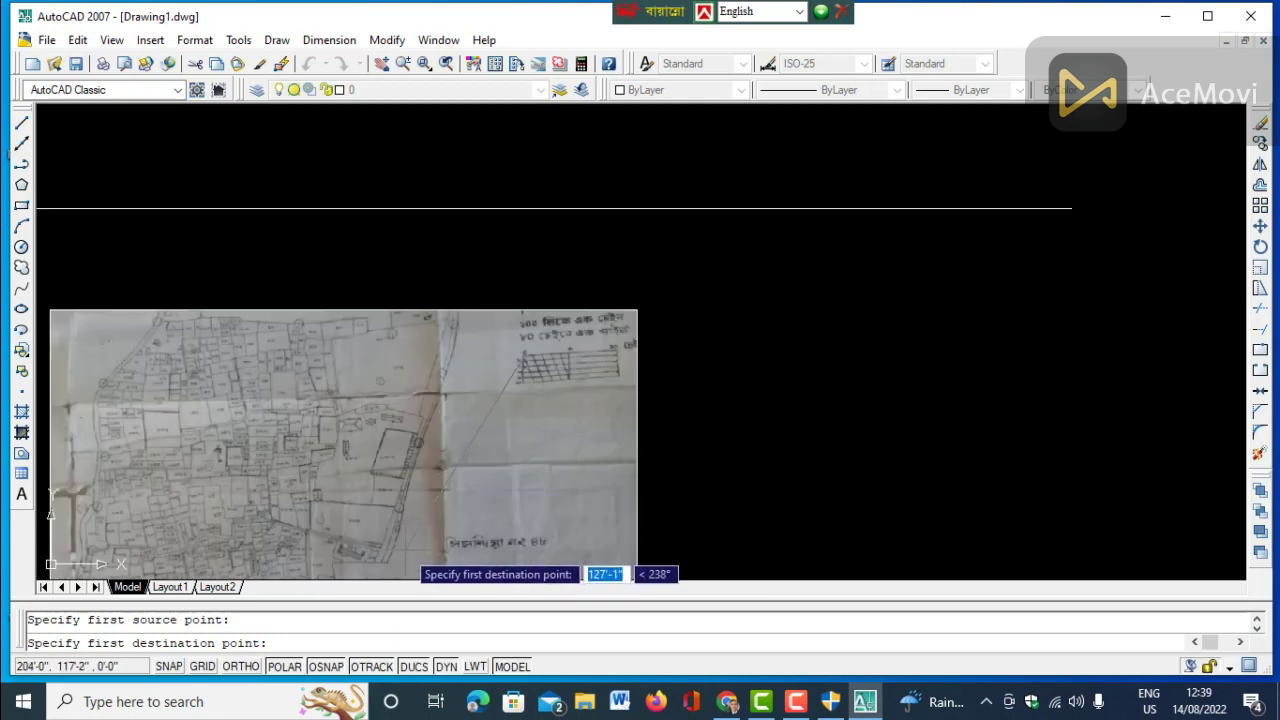
scroll(408, 553, up, 3)
scroll(545, 500, down, 4)
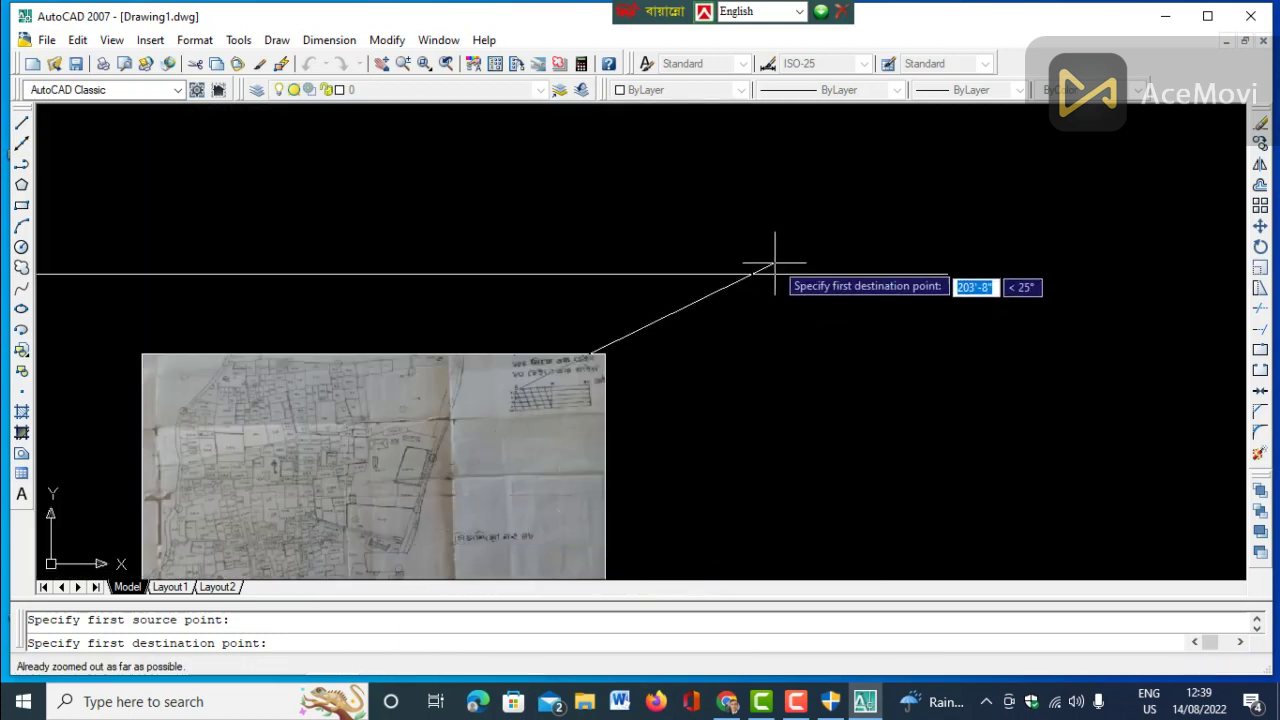
scroll(522, 428, up, 3)
scroll(522, 425, down, 2)
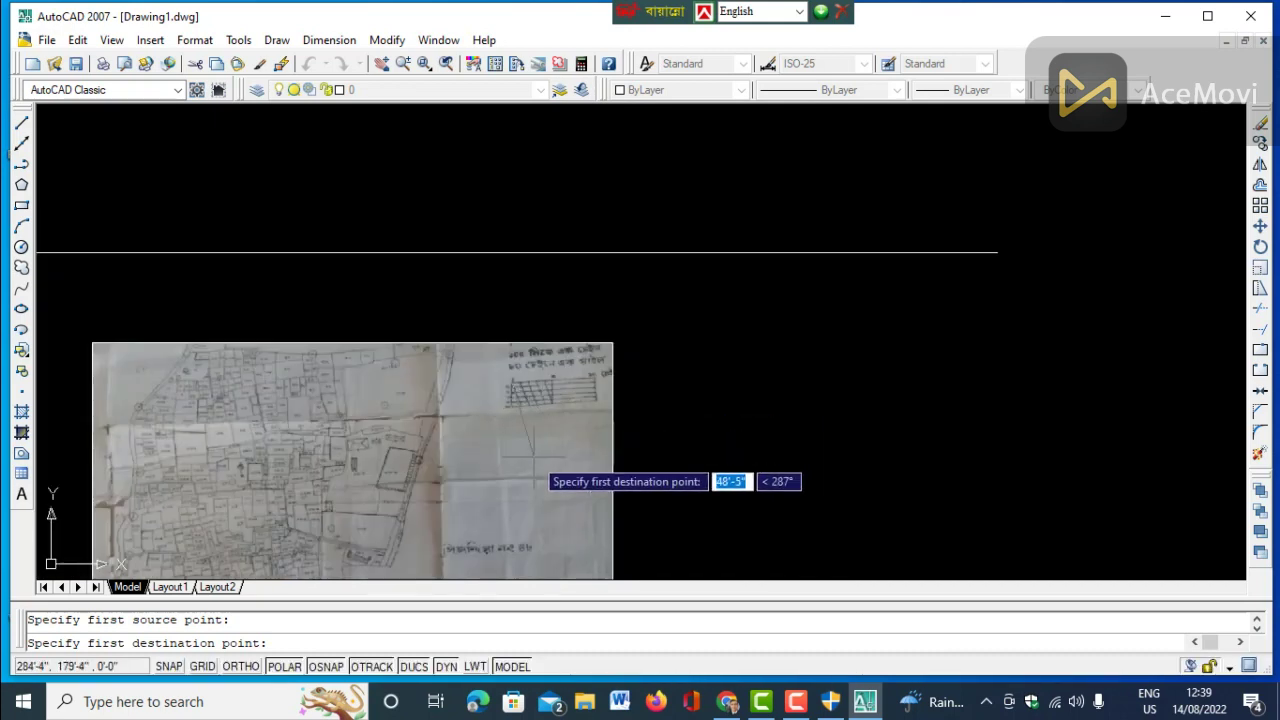
click(540, 441)
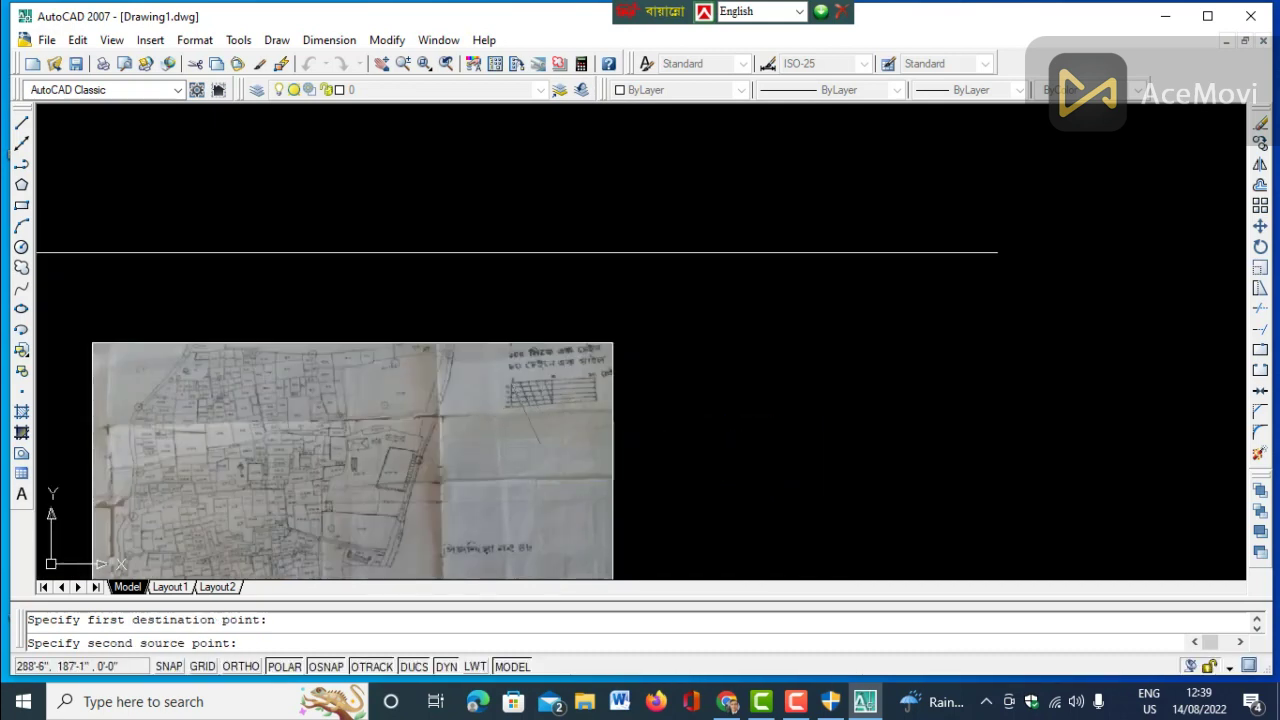
Cancel the unfinished alignment and zoom to the drawing's extents to check the map image against the 660' line.
key(Escape)
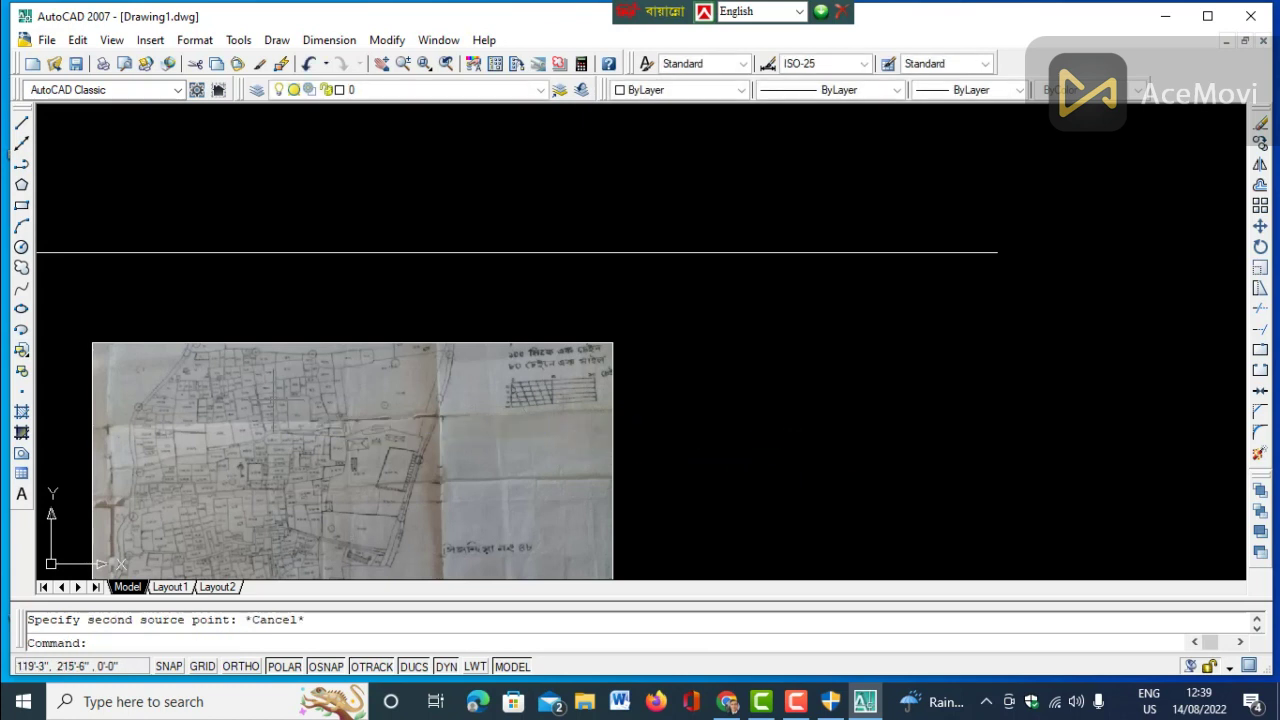
scroll(535, 398, up, 4)
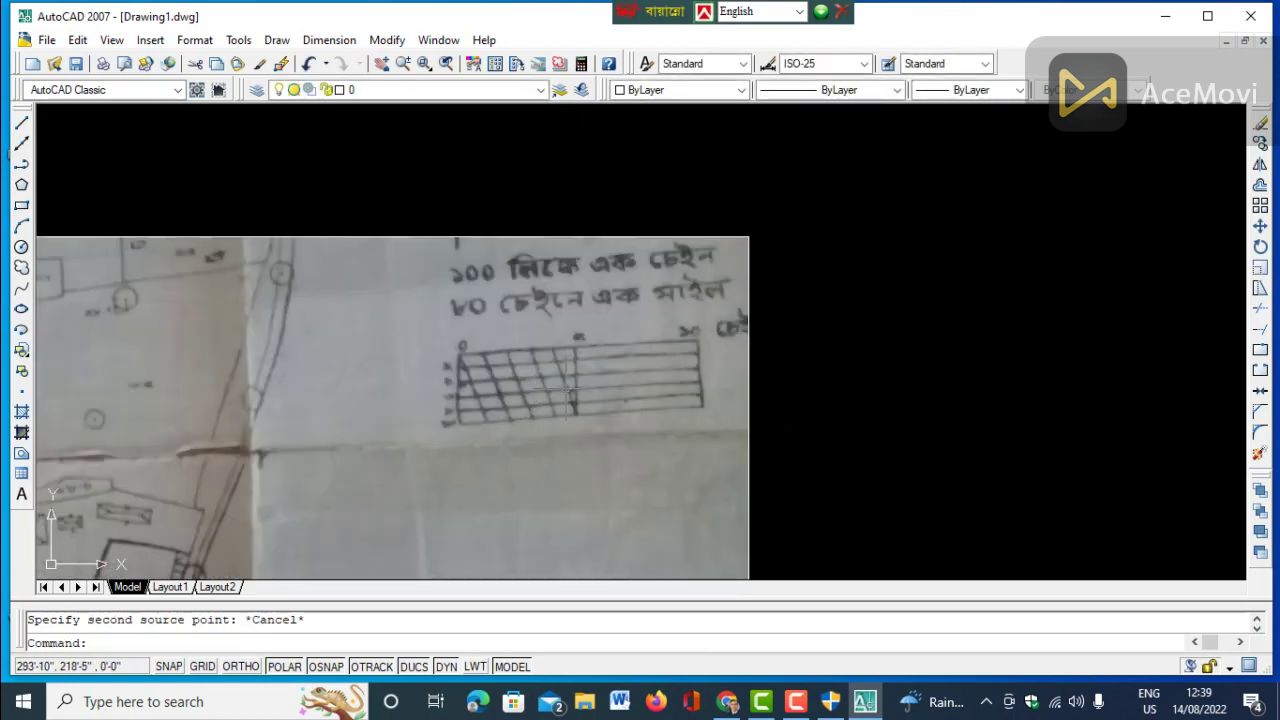
scroll(572, 397, down, 5)
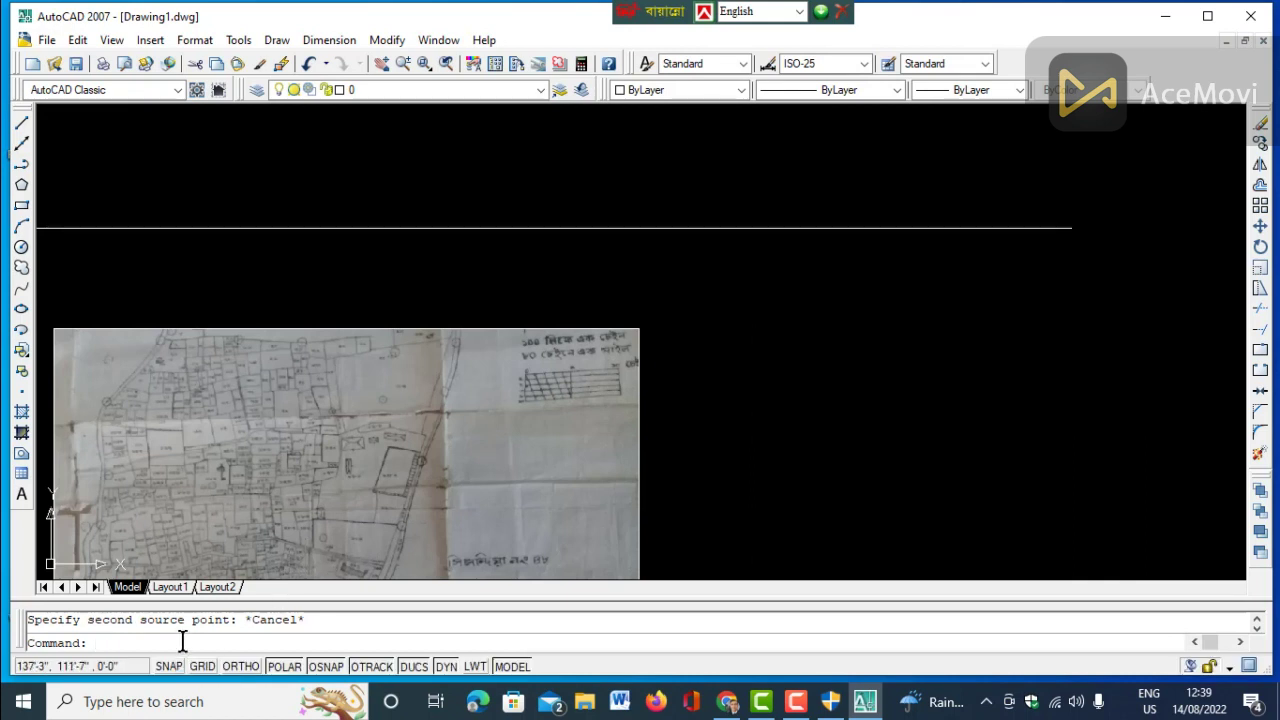
key(Return)
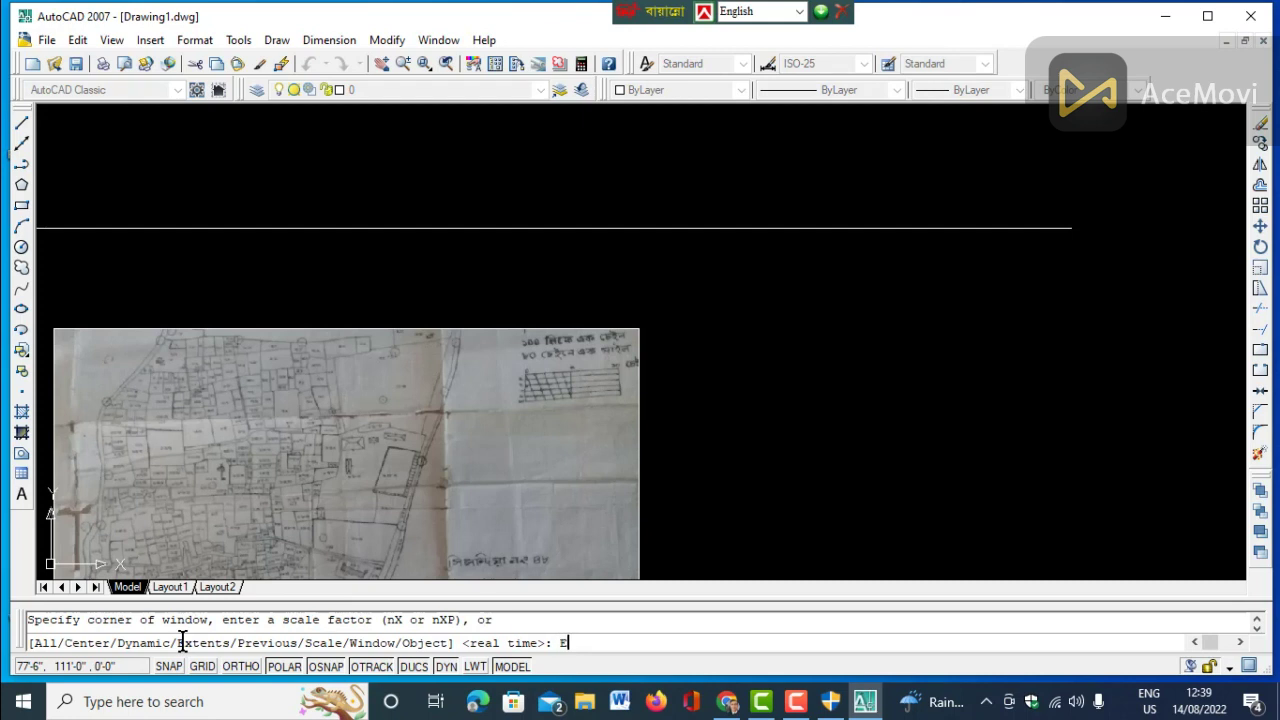
text(E)
key(Return)
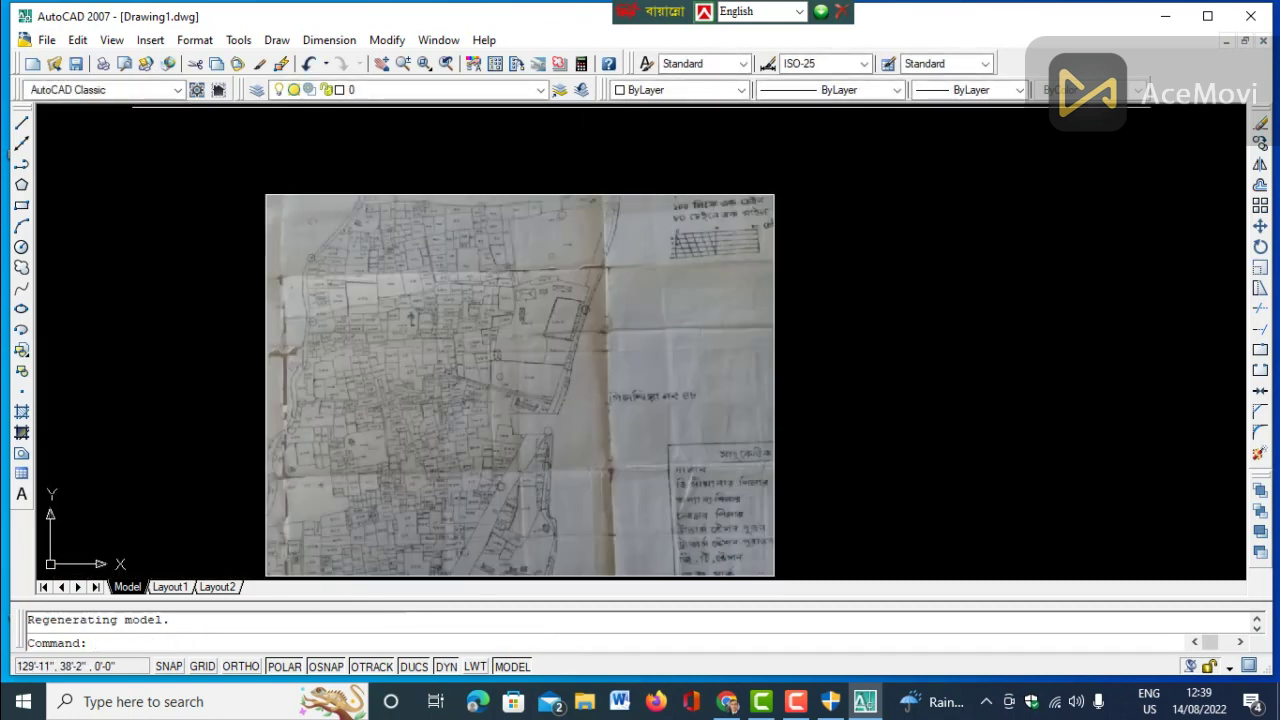
scroll(641, 455, down, 2)
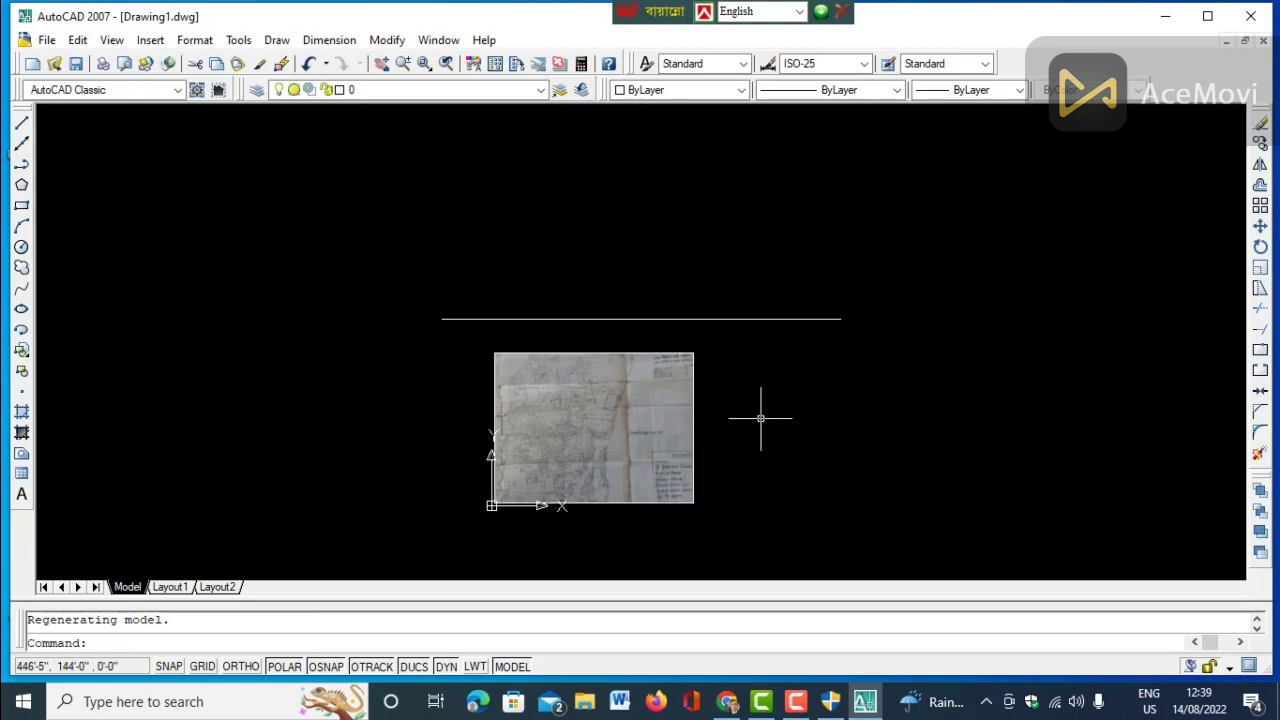
scroll(758, 387, up, 2)
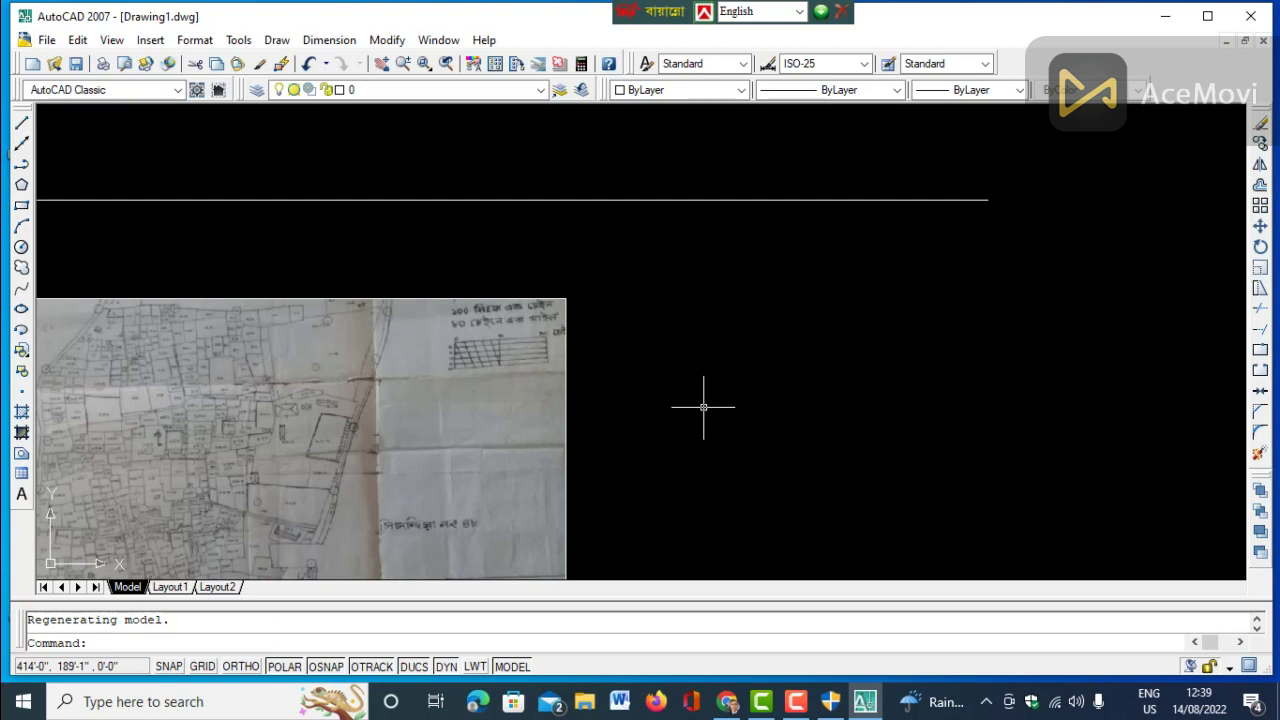
text(AL)
key(Return)
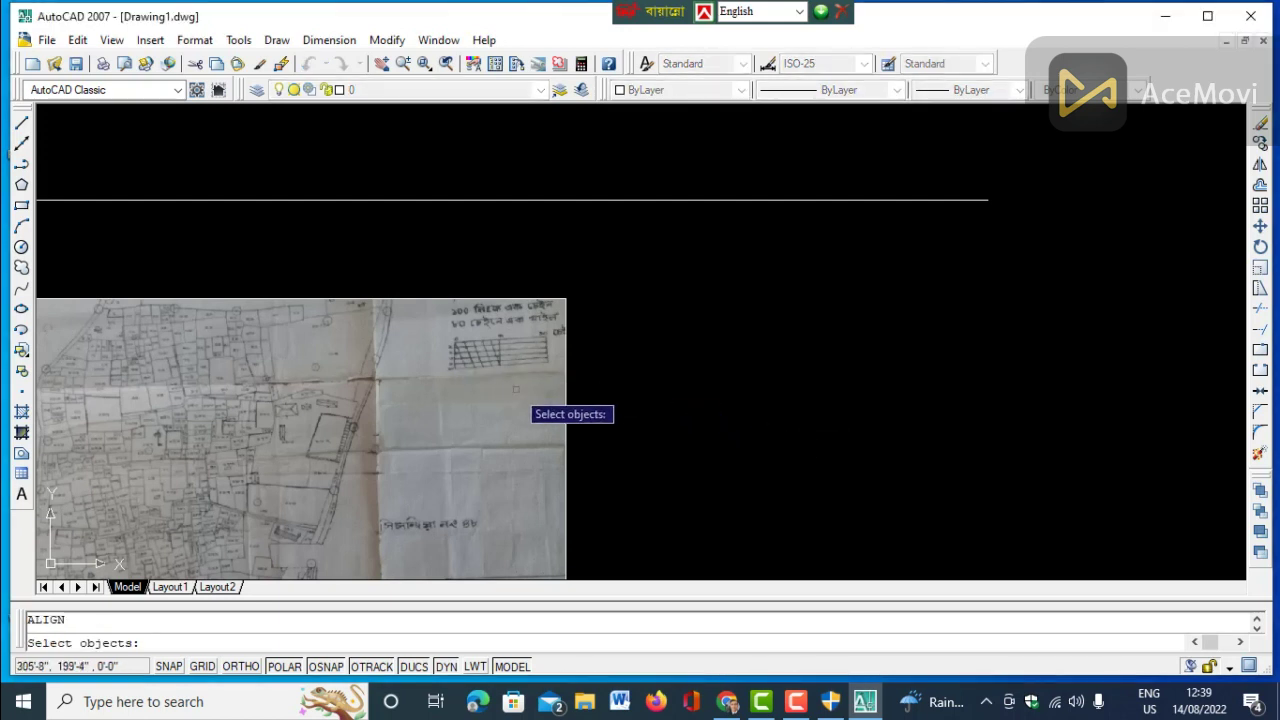
key(Return)
scroll(437, 326, up, 8)
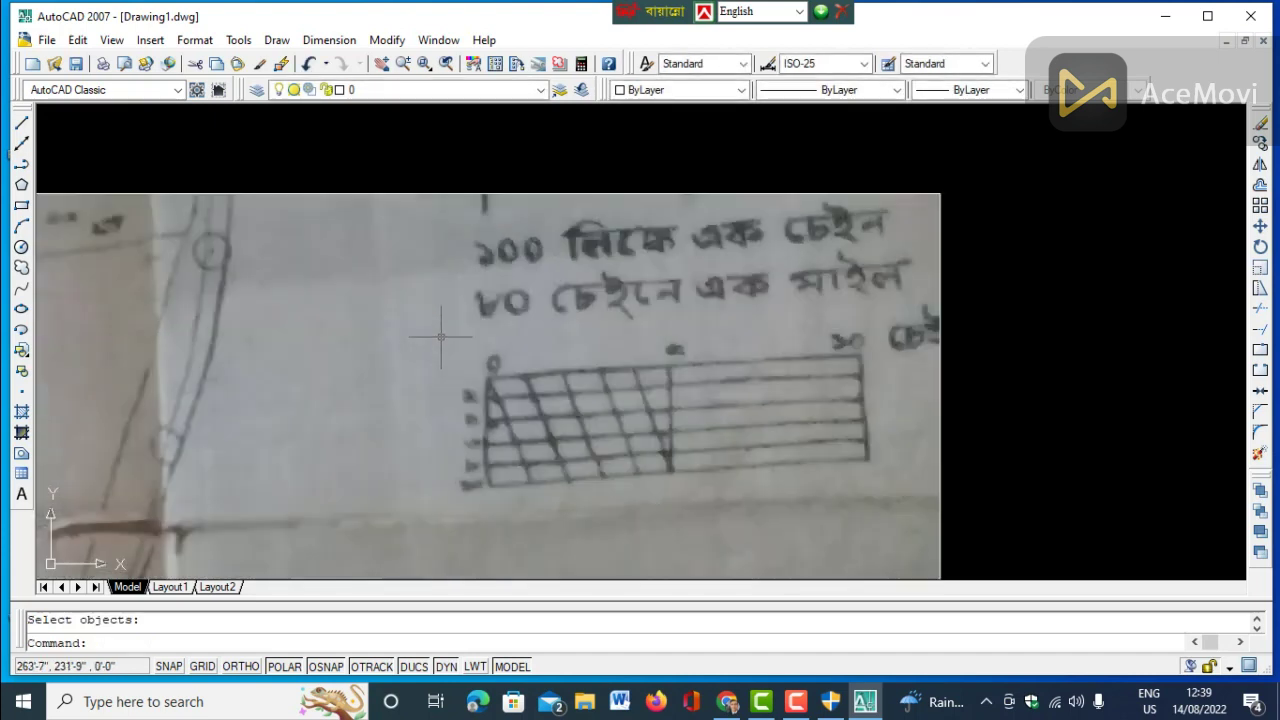
scroll(497, 395, up, 5)
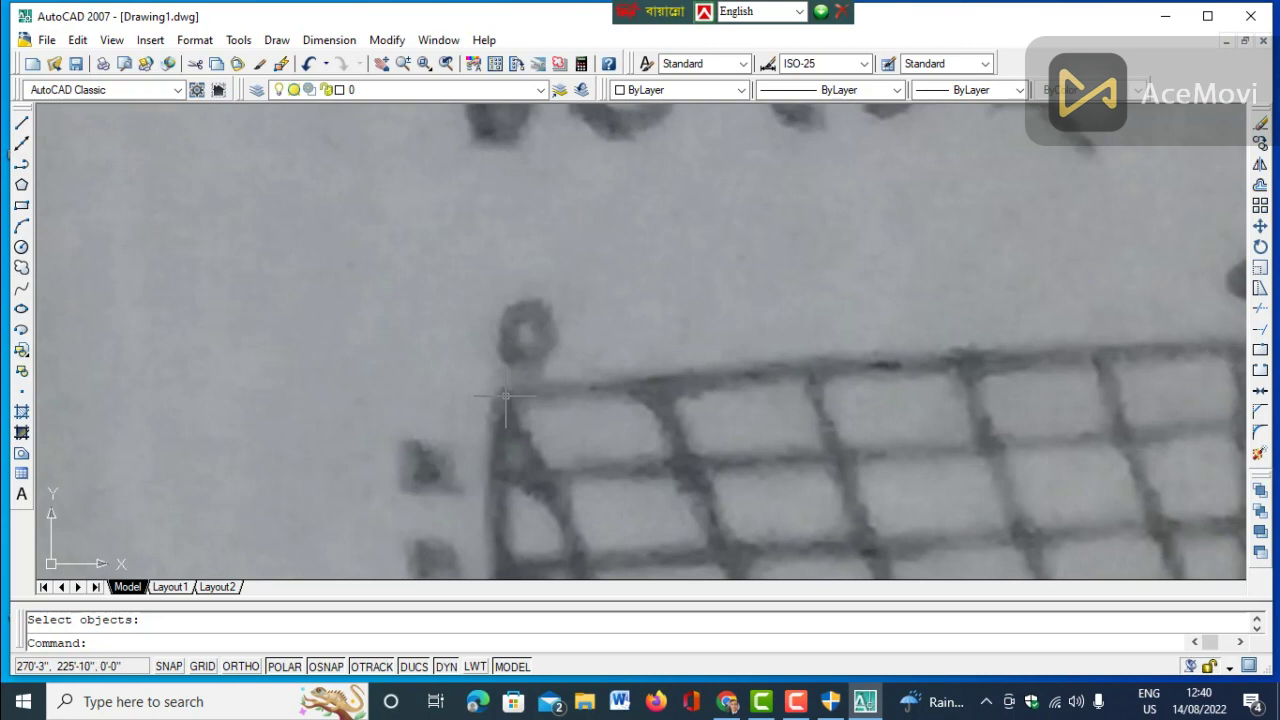
click(505, 395)
click(548, 366)
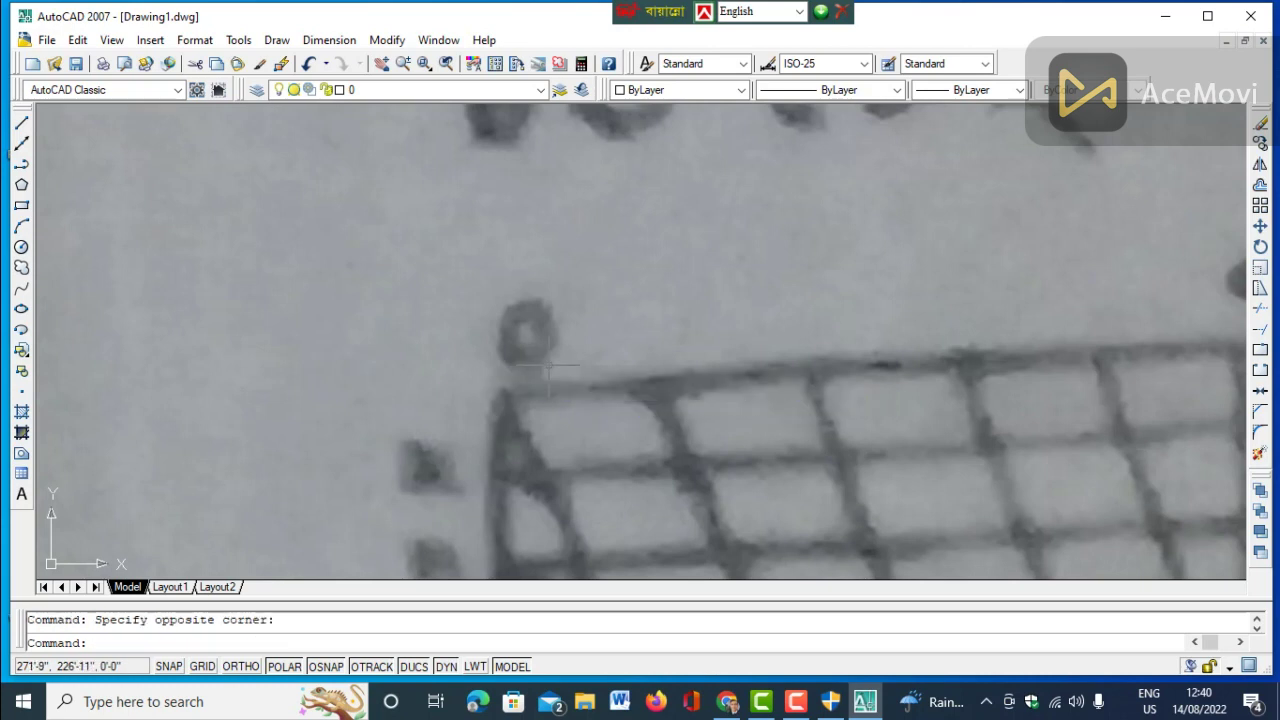
Start aligning the map image again, using the scale bar's upper corner at the 0 mark as the first source point.
text(A)
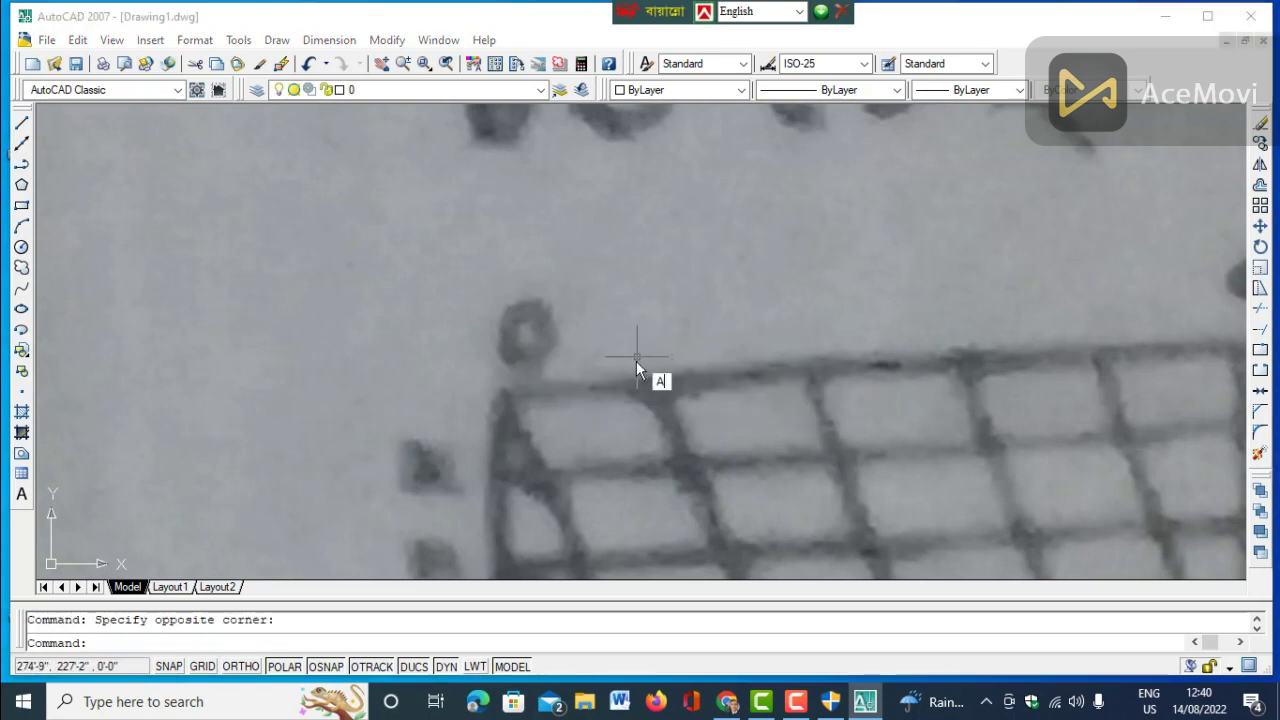
key(Return)
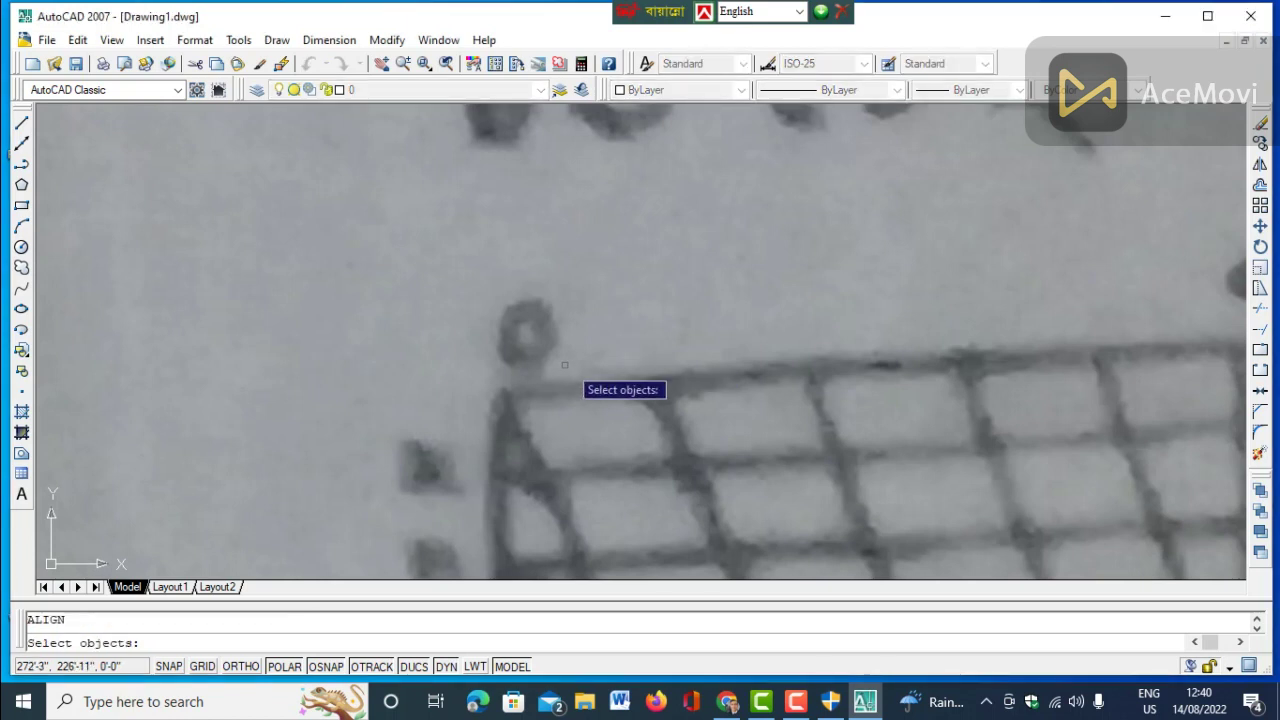
scroll(580, 390, down, 5)
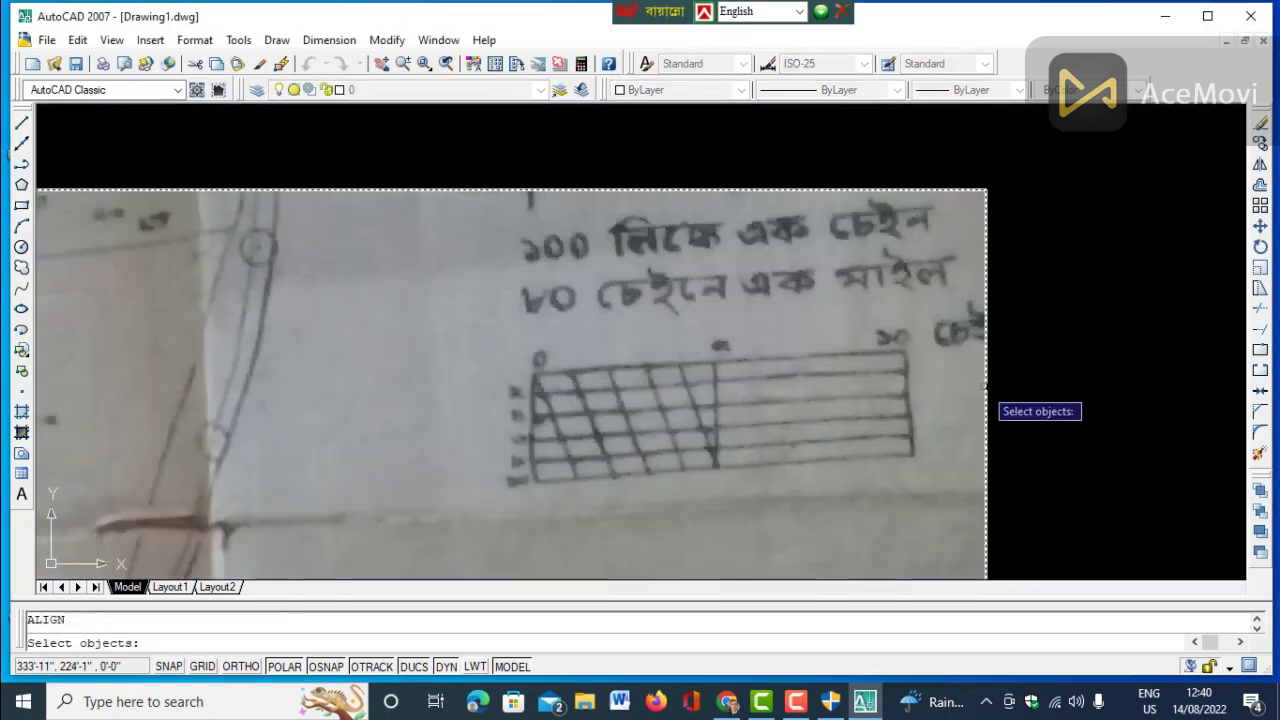
click(986, 386)
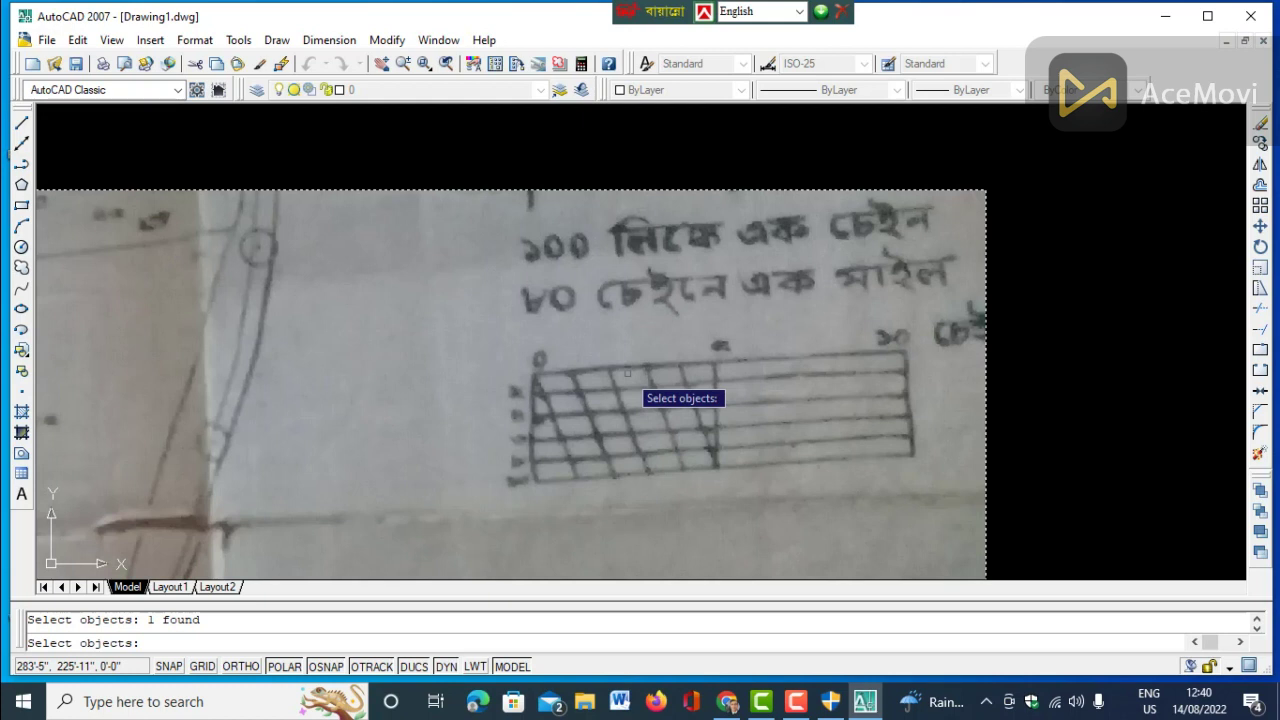
scroll(541, 376, up, 1)
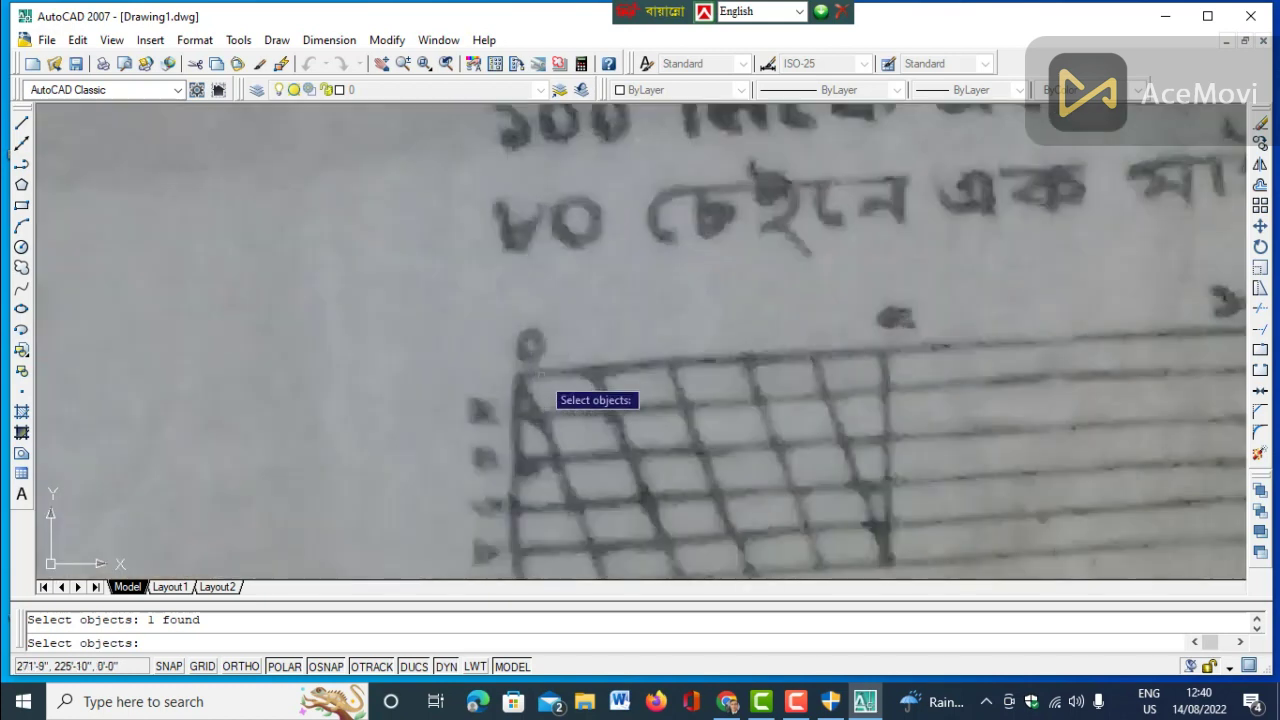
scroll(541, 376, down, 4)
key(Return)
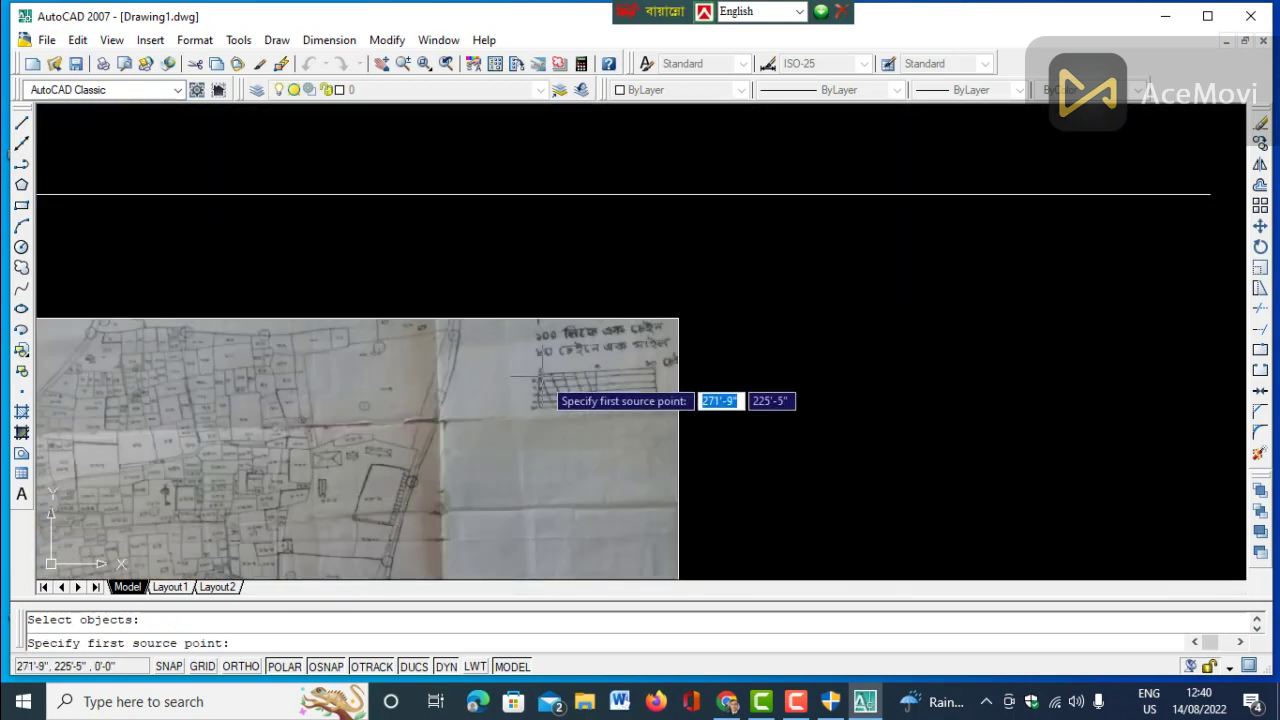
scroll(540, 375, up, 5)
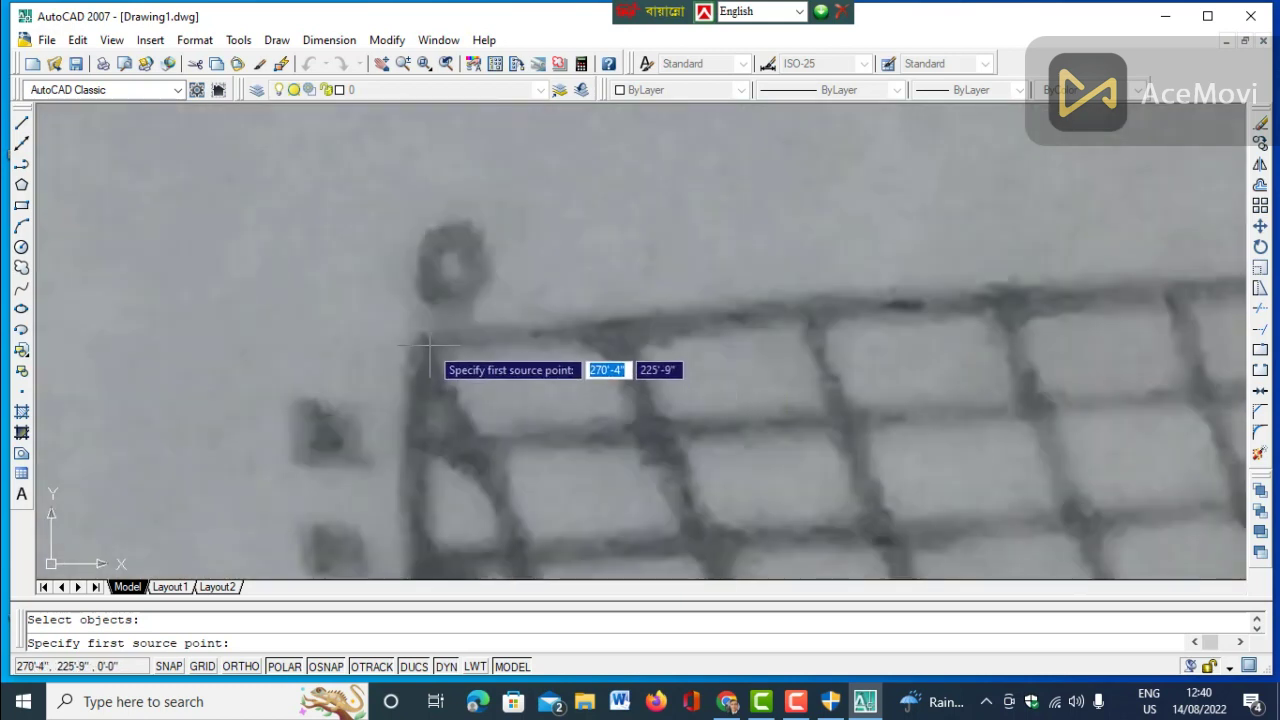
click(425, 350)
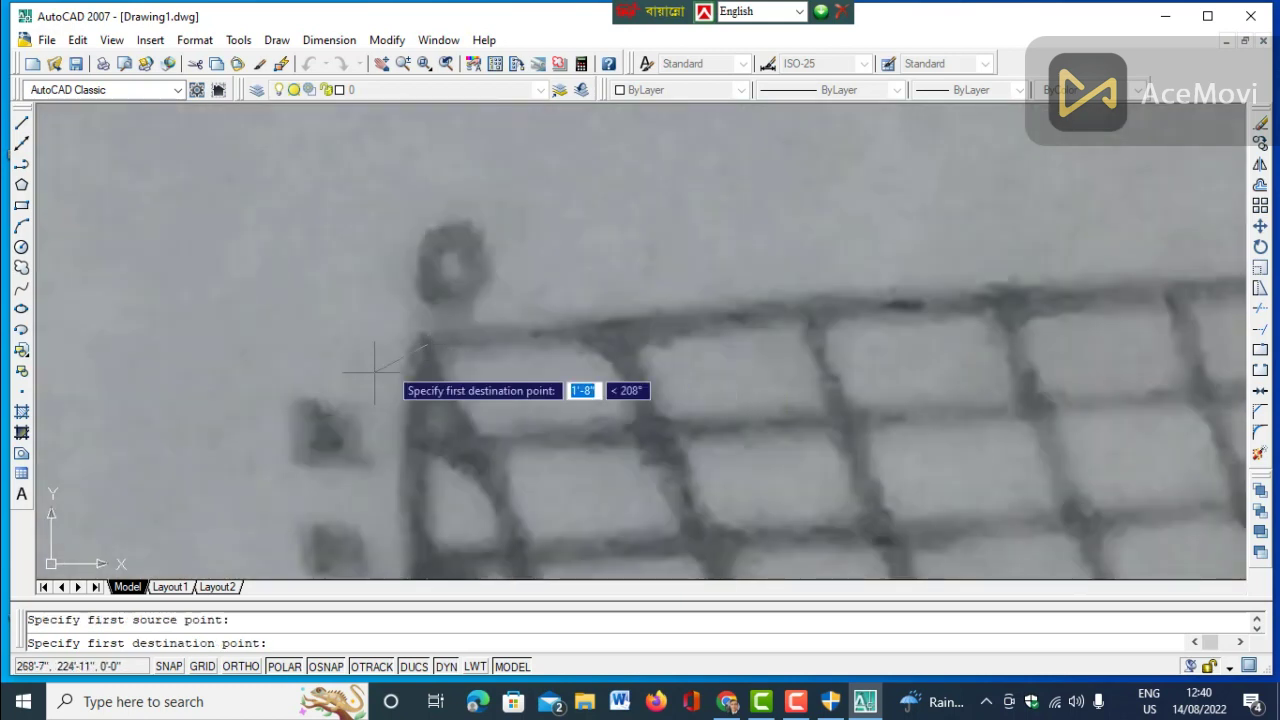
Set the alignment's first destination point at the left endpoint of the 660' line.
scroll(560, 450, down, 6)
scroll(570, 440, down, 2)
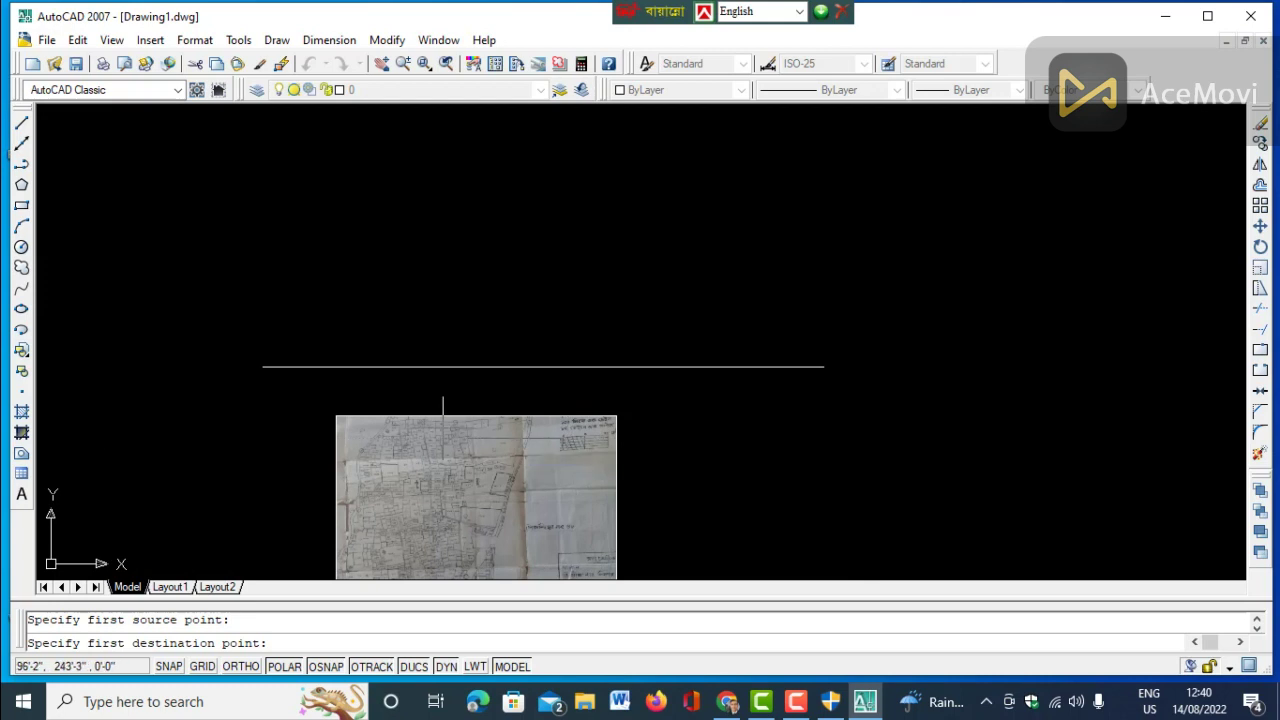
scroll(263, 367, up, 4)
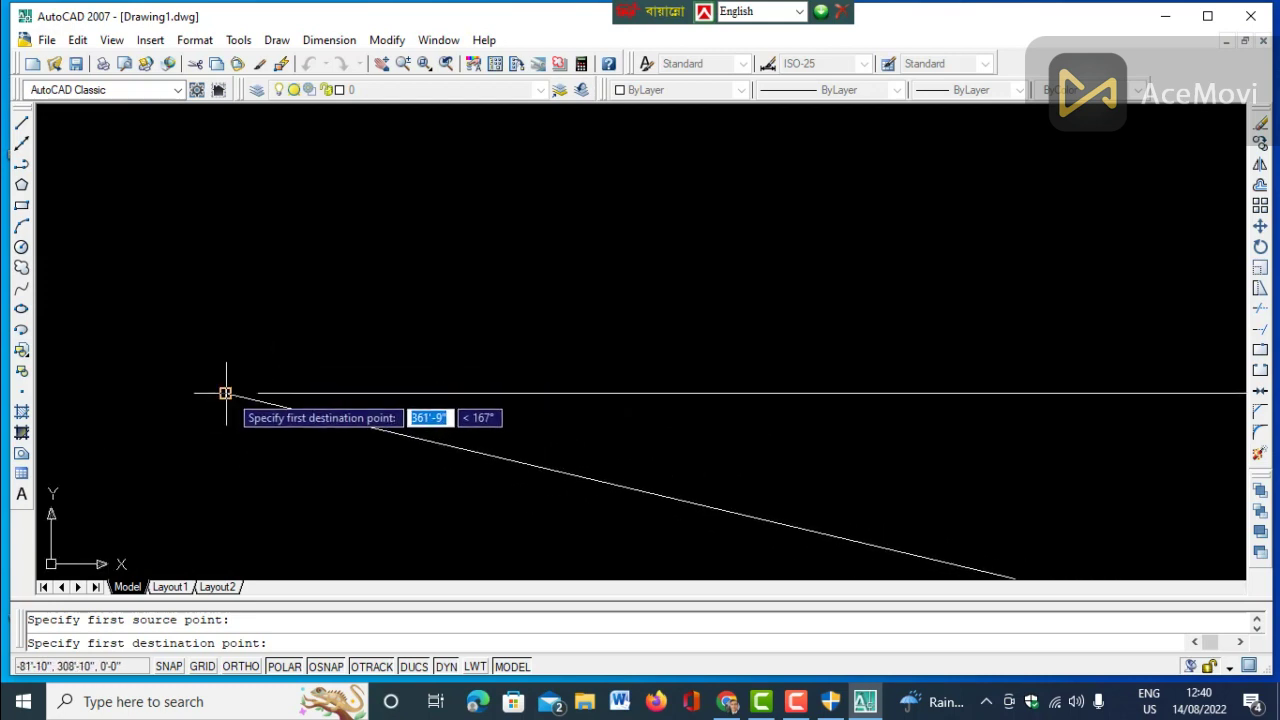
click(225, 393)
Set the alignment's second source point at the scale bar's upper corner under the 10 mark (১০).
scroll(202, 430, down, 3)
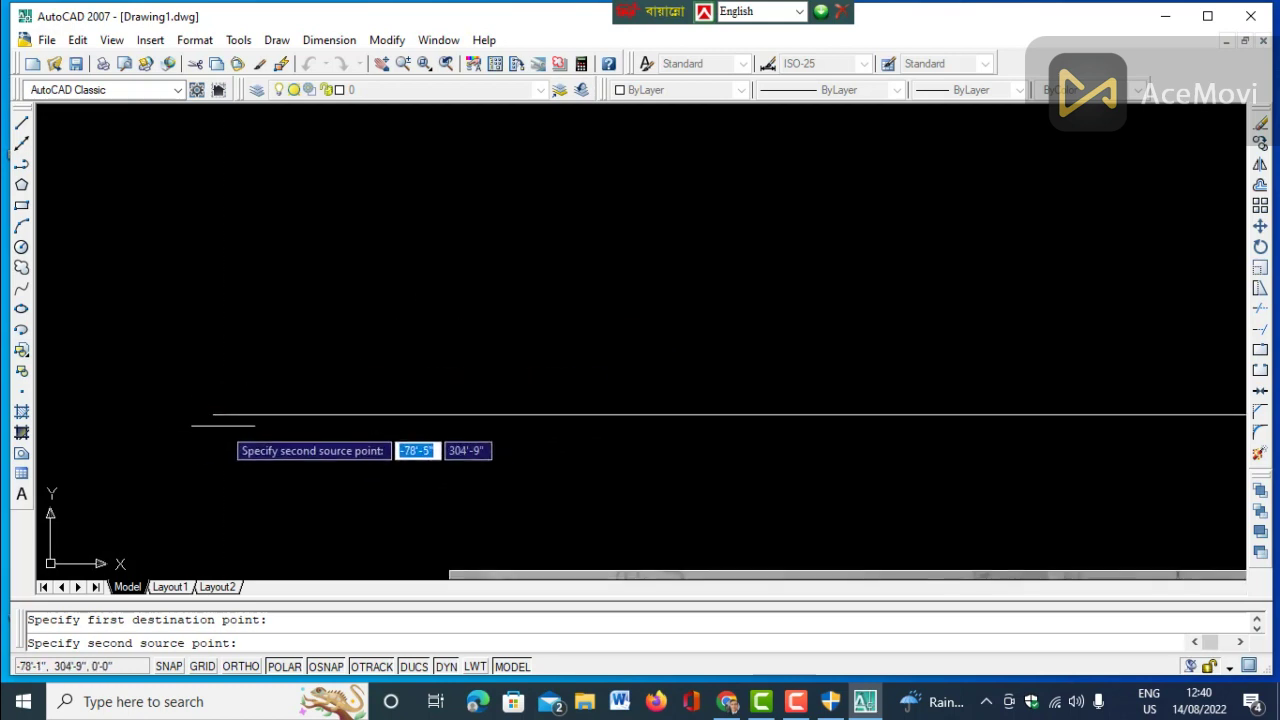
scroll(470, 354, down, 7)
scroll(589, 418, up, 4)
scroll(589, 416, up, 4)
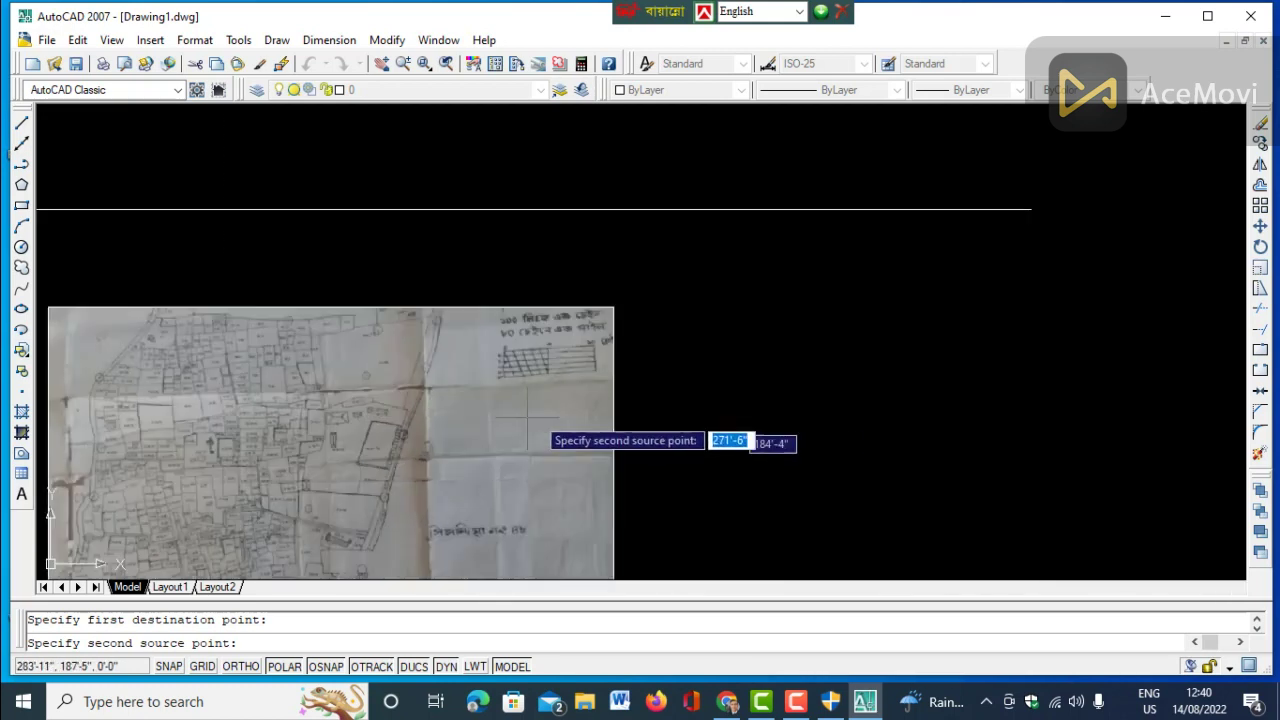
scroll(560, 323, up, 4)
scroll(560, 323, up, 2)
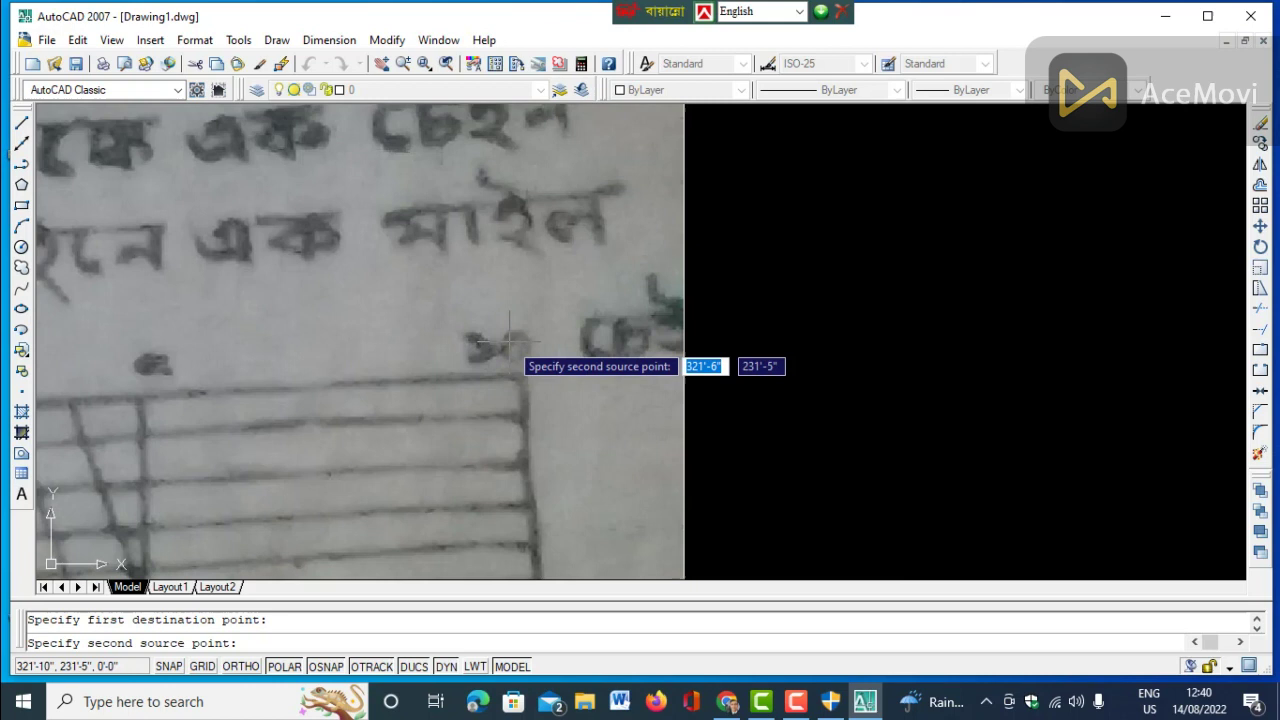
scroll(560, 343, down, 4)
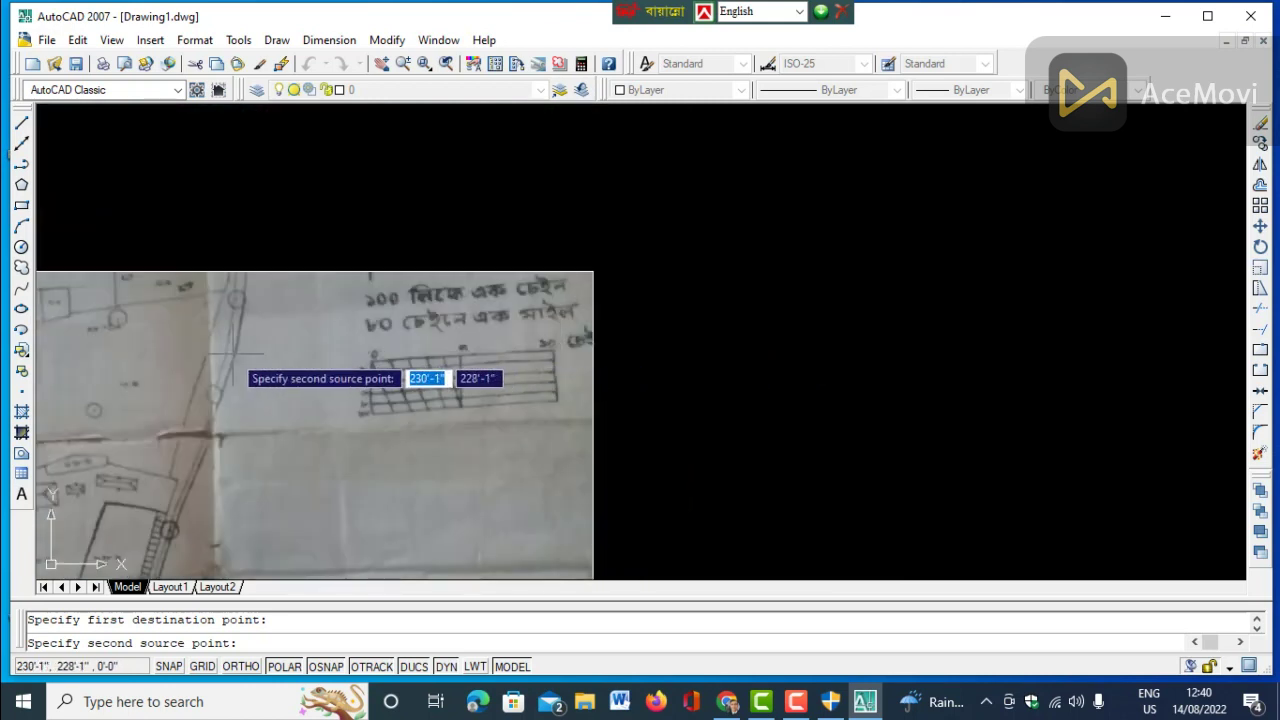
scroll(493, 360, down, 5)
scroll(299, 358, up, 5)
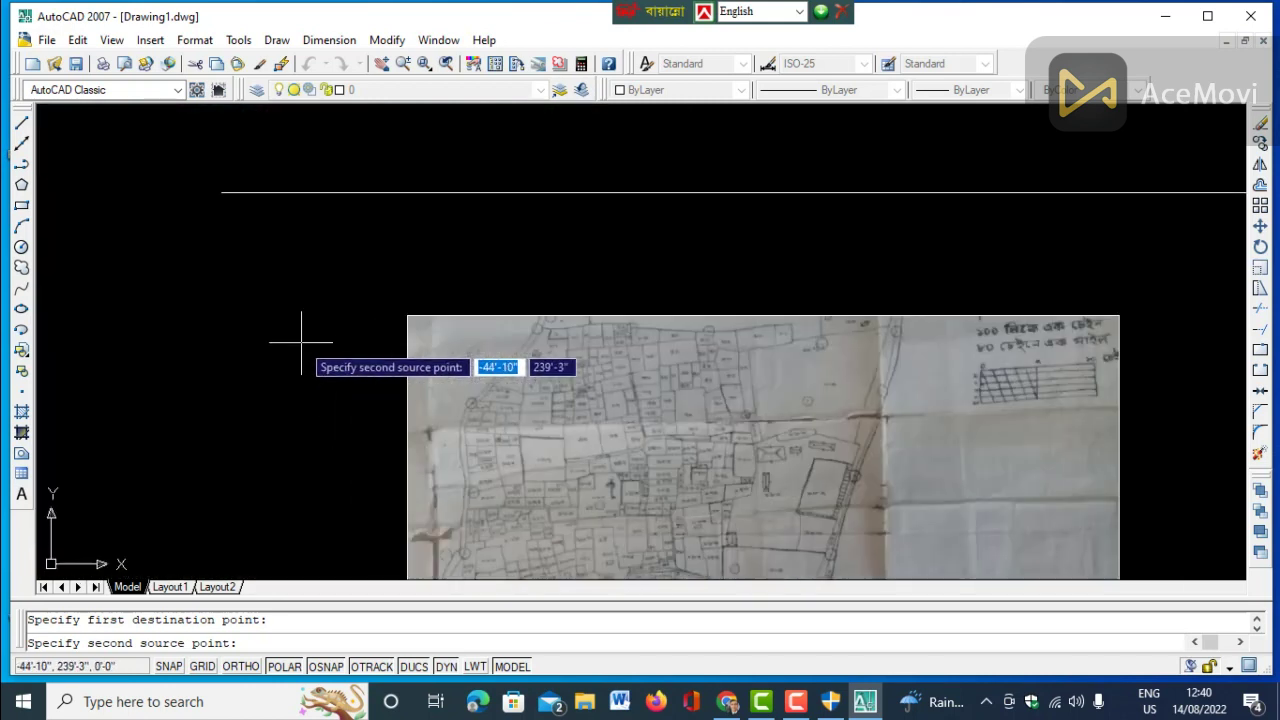
scroll(383, 272, up, 4)
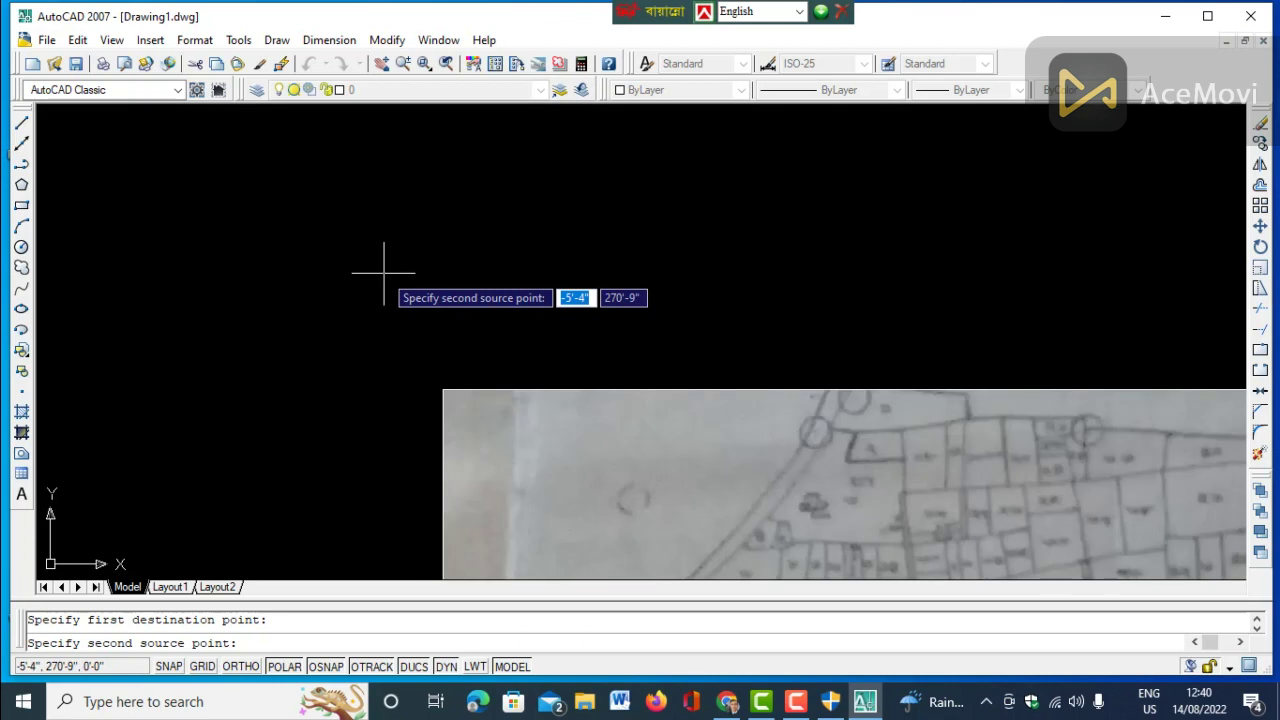
scroll(354, 278, down, 5)
scroll(682, 335, up, 3)
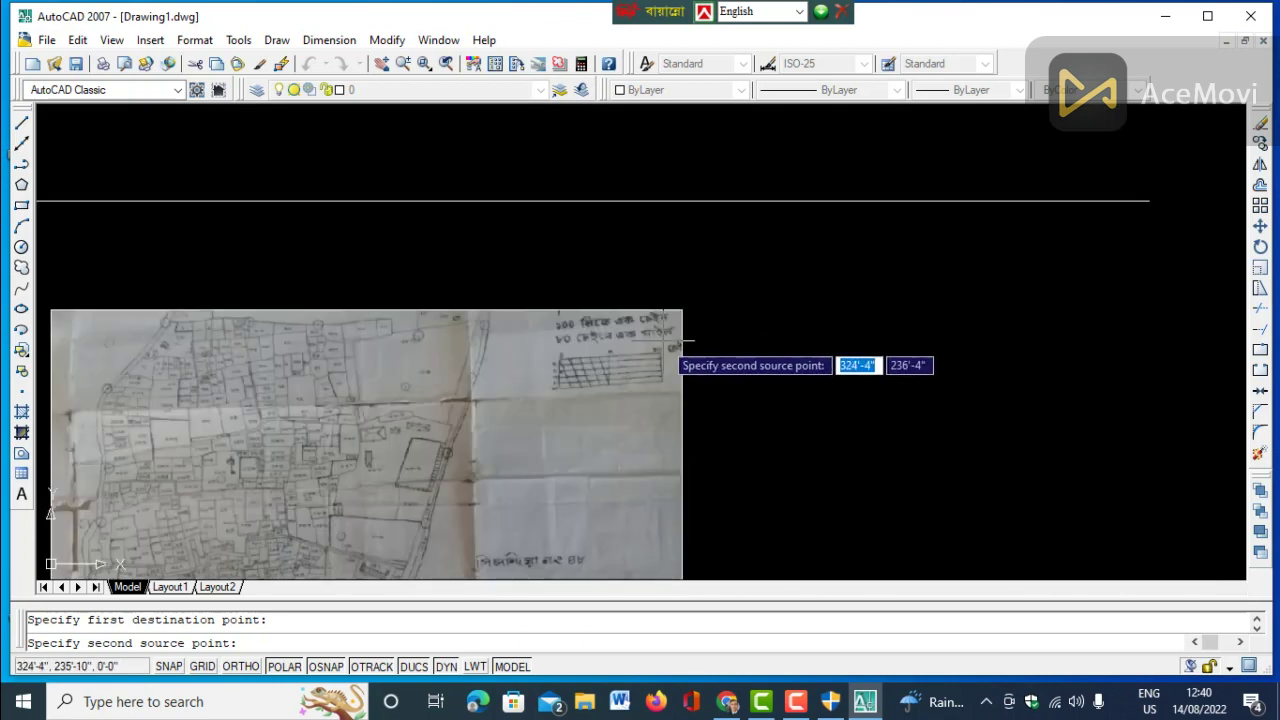
scroll(684, 350, up, 8)
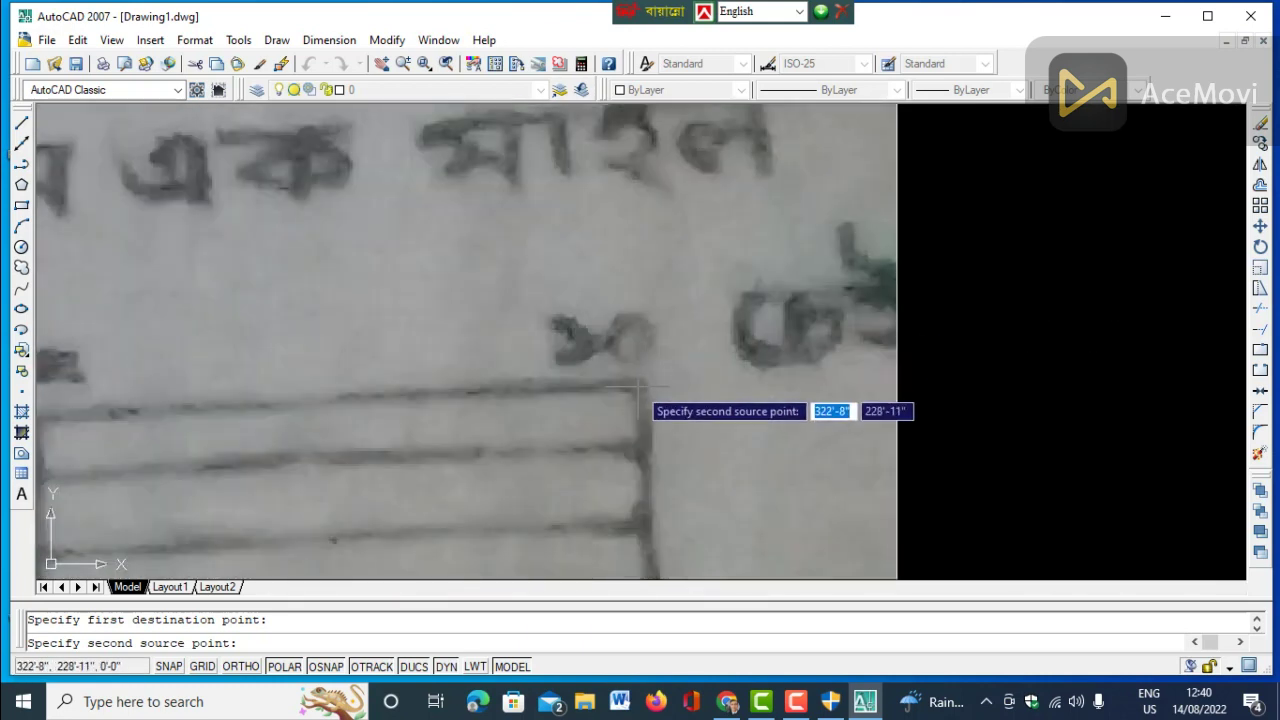
click(638, 389)
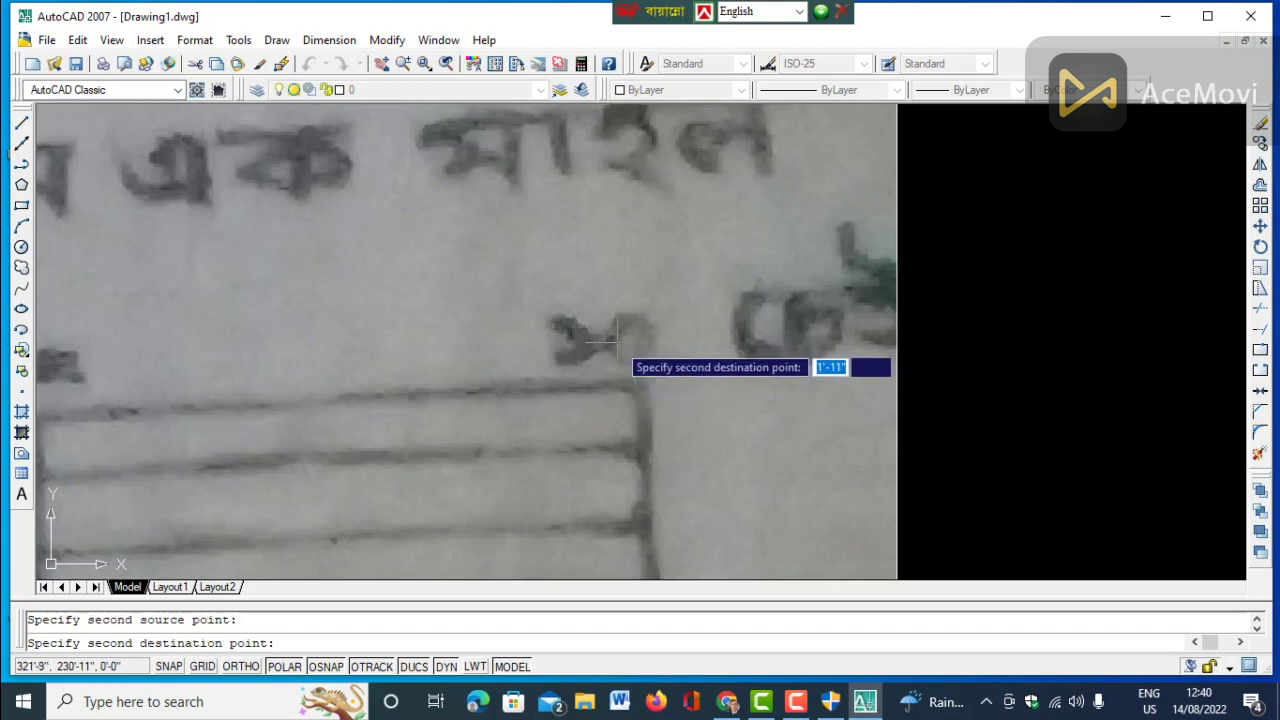
Set the second destination point at the right end of the 660' line and continue without a third source point.
scroll(617, 341, down, 8)
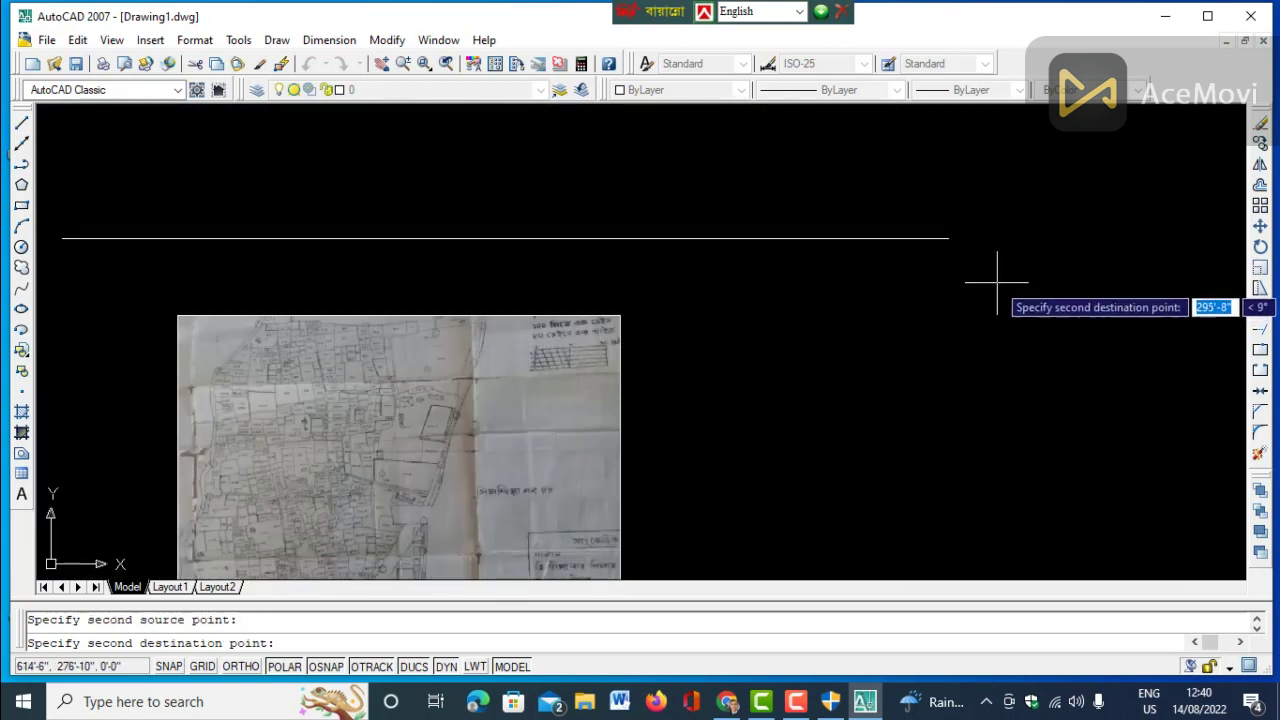
scroll(980, 214, up, 8)
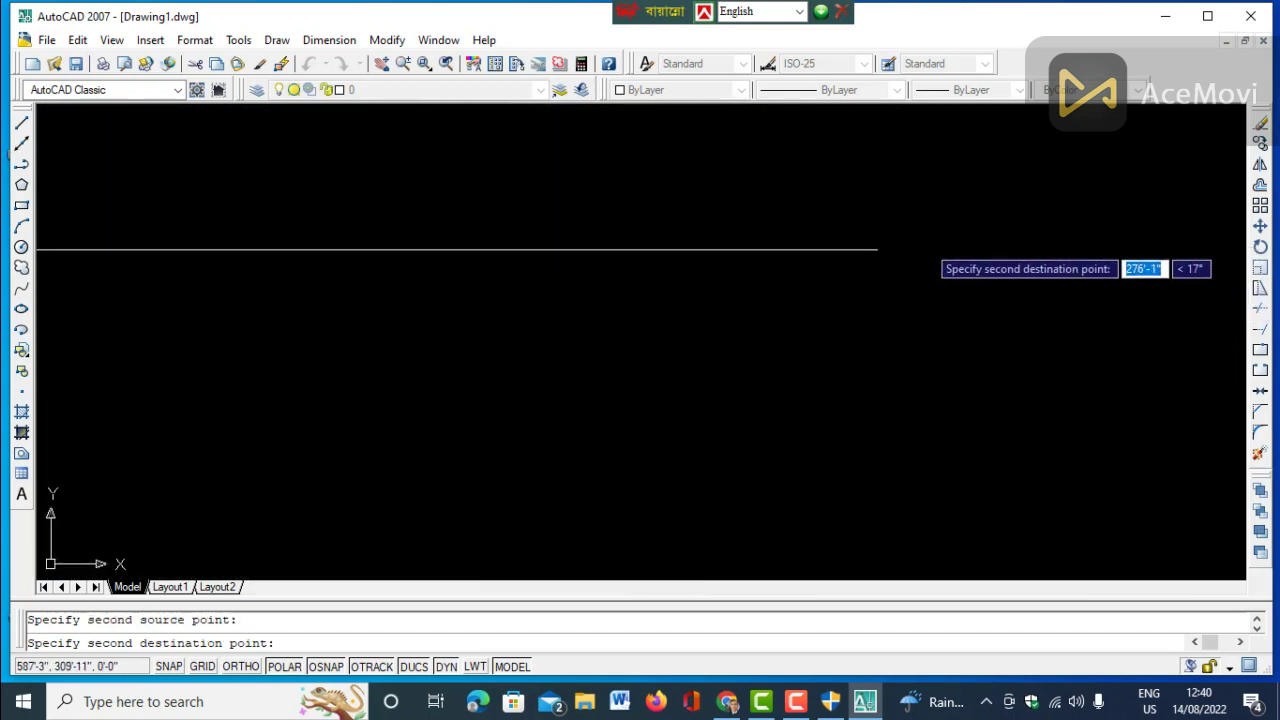
click(842, 247)
scroll(960, 375, down, 5)
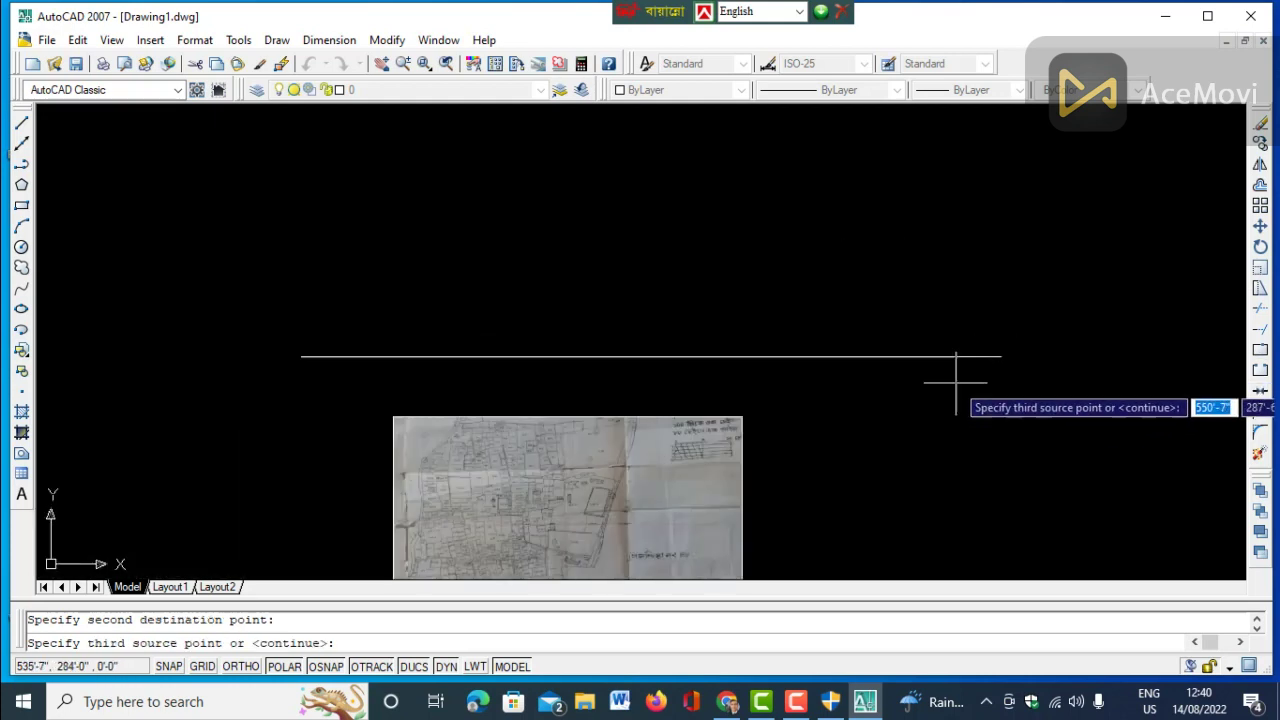
key(Return)
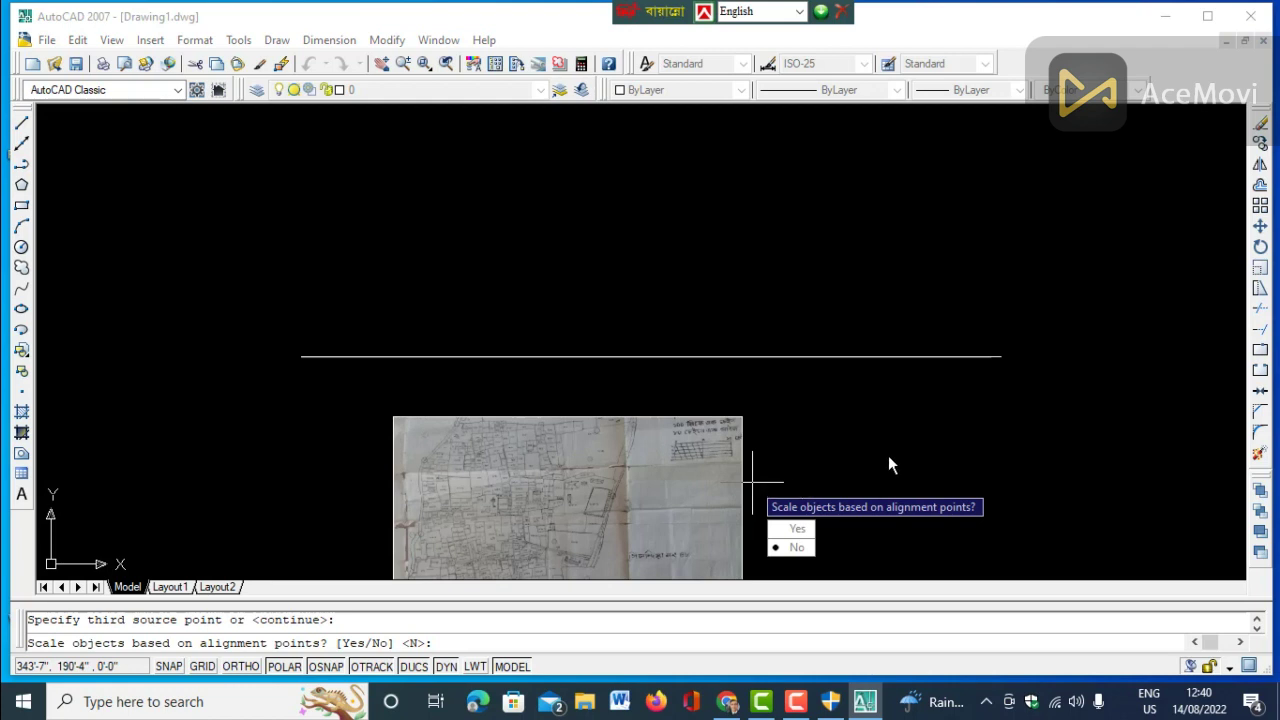
scroll(888, 455, down, 1)
scroll(640, 354, down, 2)
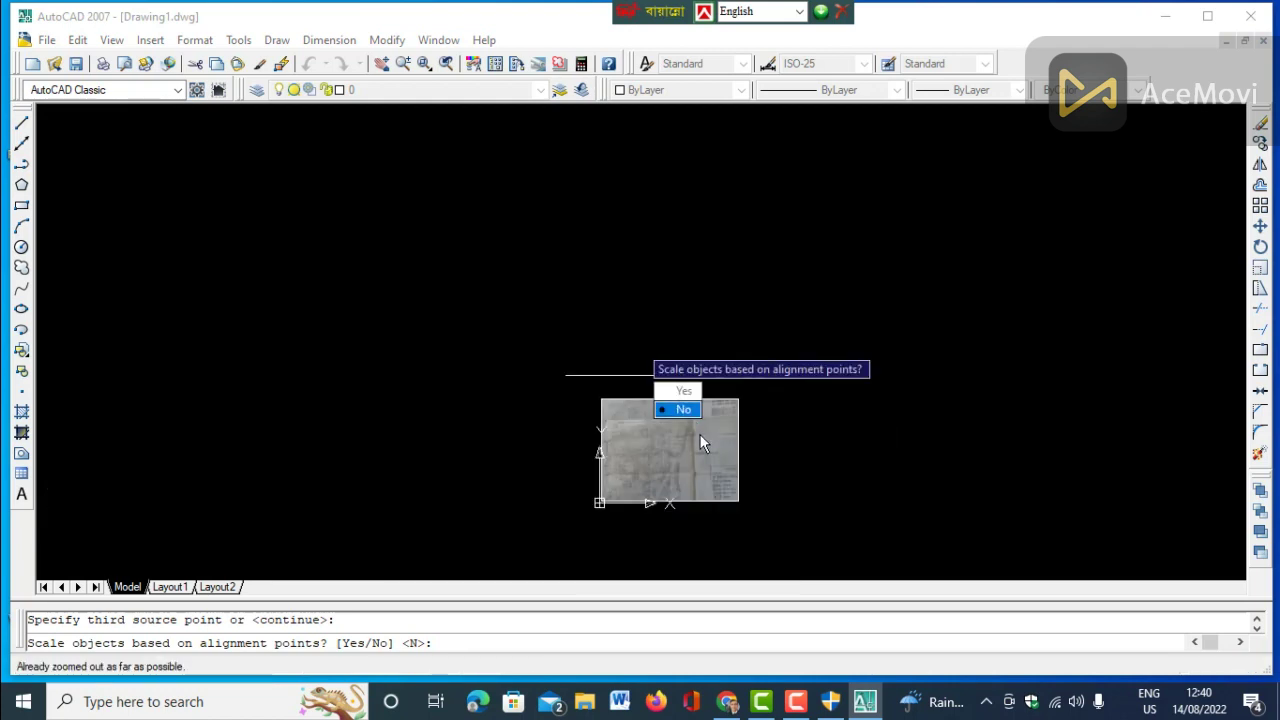
Finish the map alignment by choosing to scale the image based on the alignment points.
scroll(701, 444, up, 1)
scroll(701, 444, up, 5)
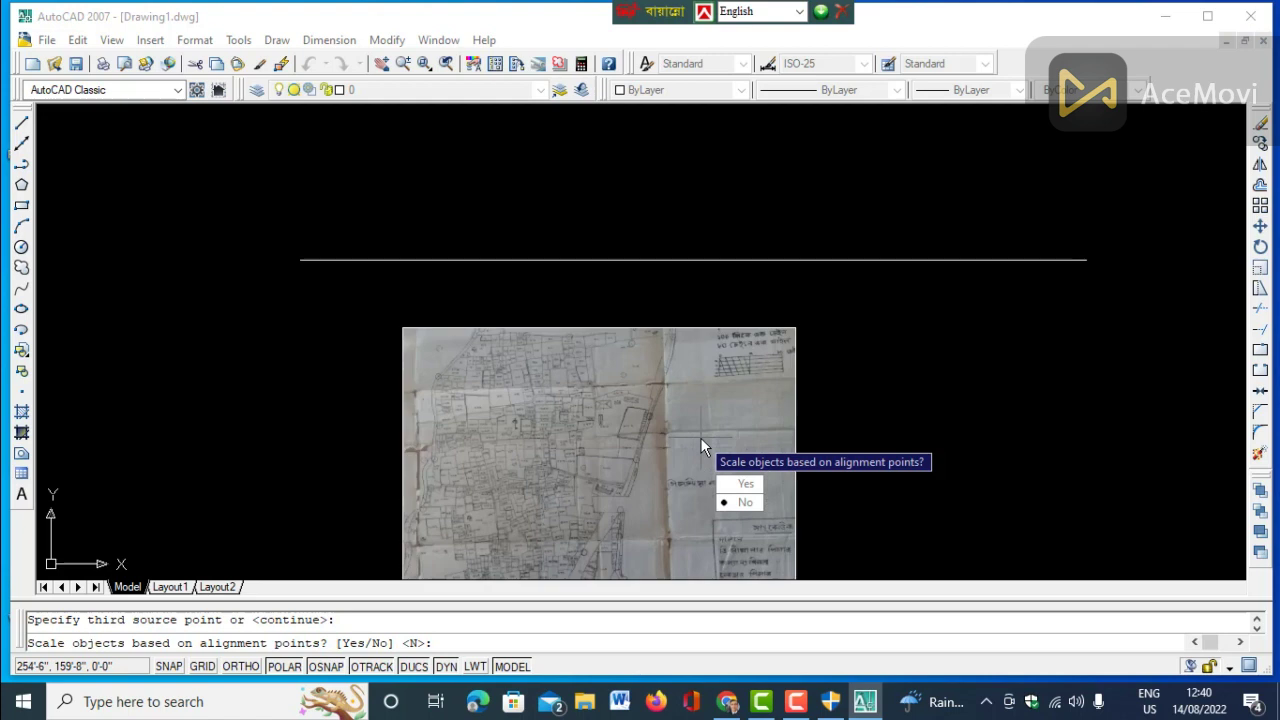
click(746, 483)
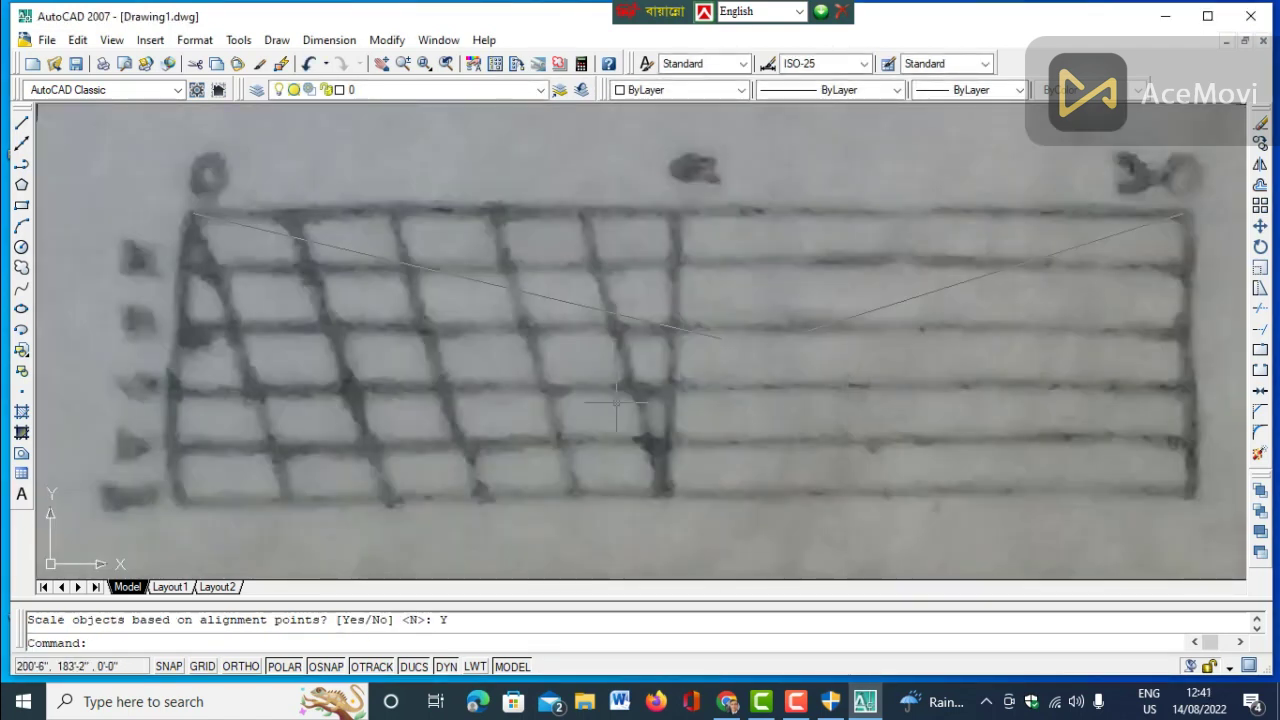
Inspect the aligned map's scale bar up close and the whole map at the drawing's full extents.
scroll(643, 398, down, 4)
scroll(662, 336, up, 6)
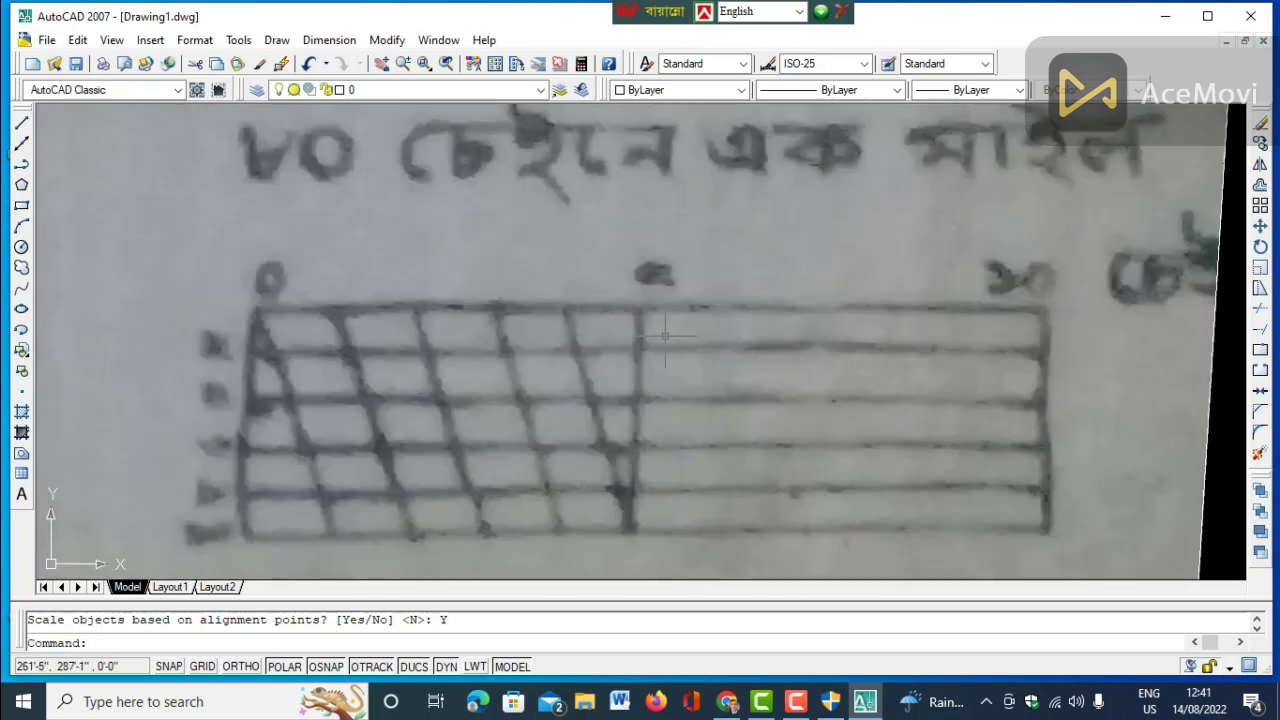
scroll(805, 331, down, 2)
scroll(800, 330, down, 6)
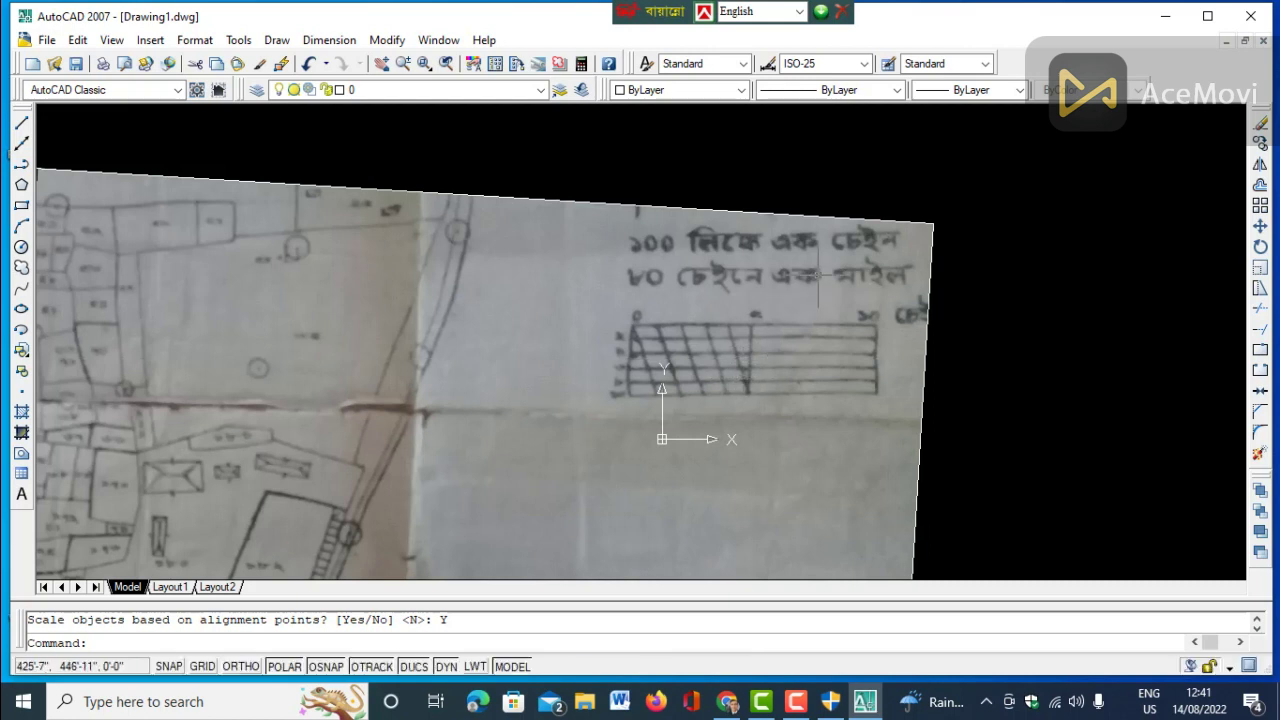
scroll(782, 408, up, 5)
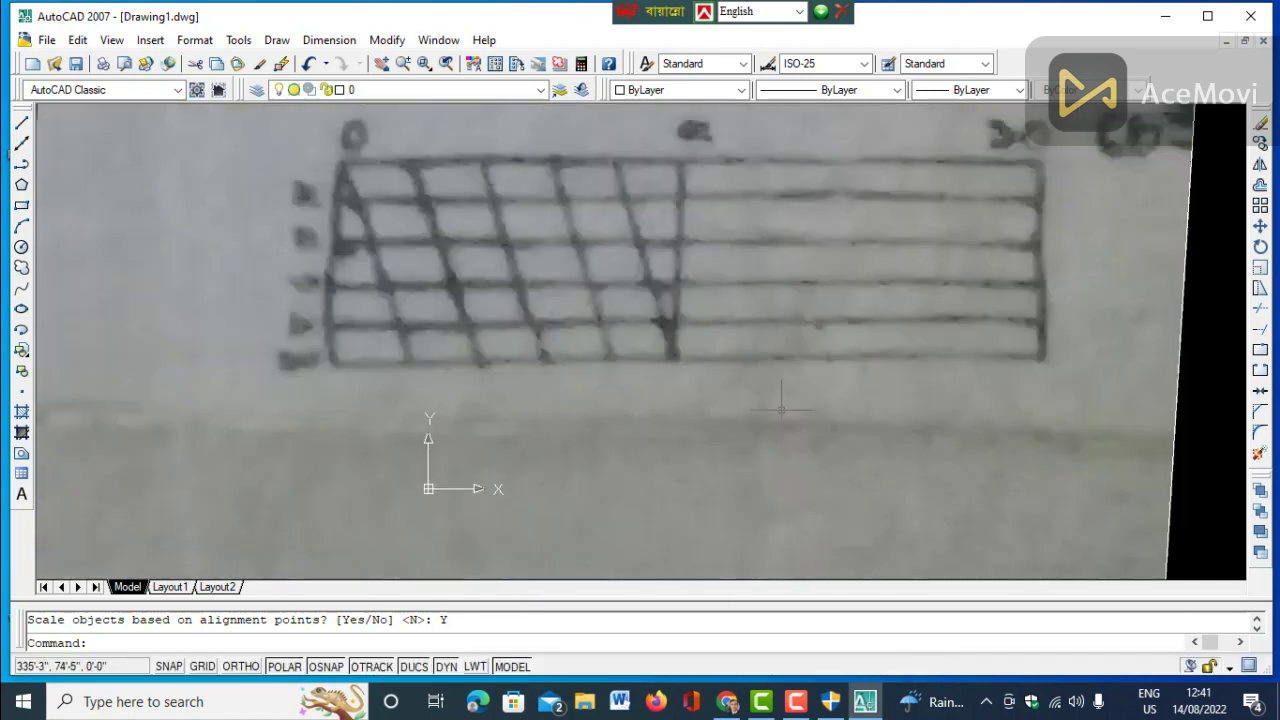
scroll(782, 408, up, 2)
scroll(782, 408, down, 8)
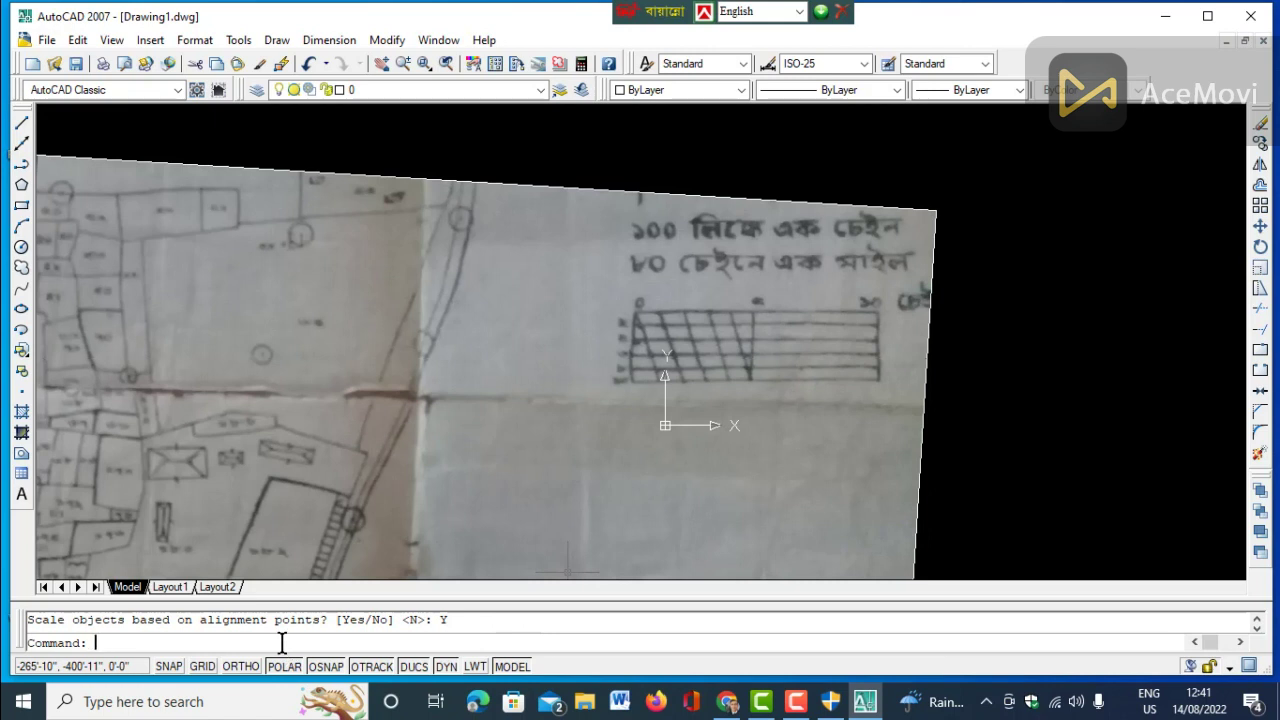
key(Return)
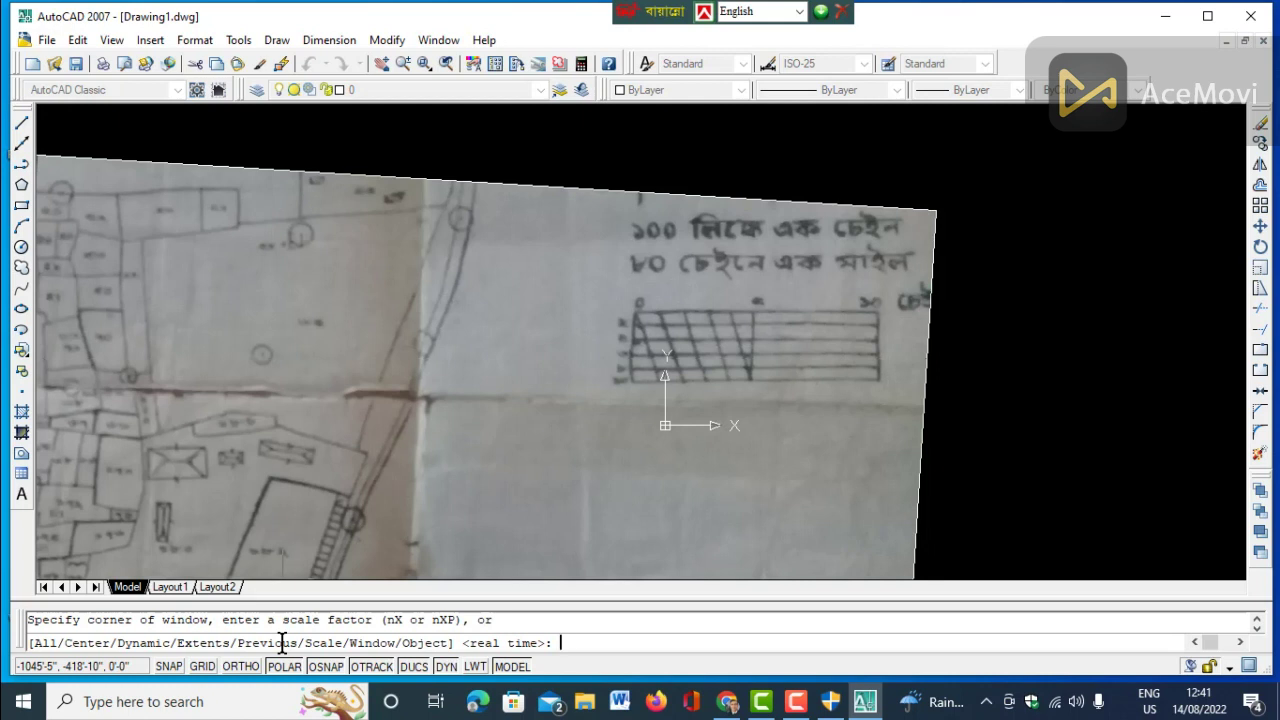
key(Return)
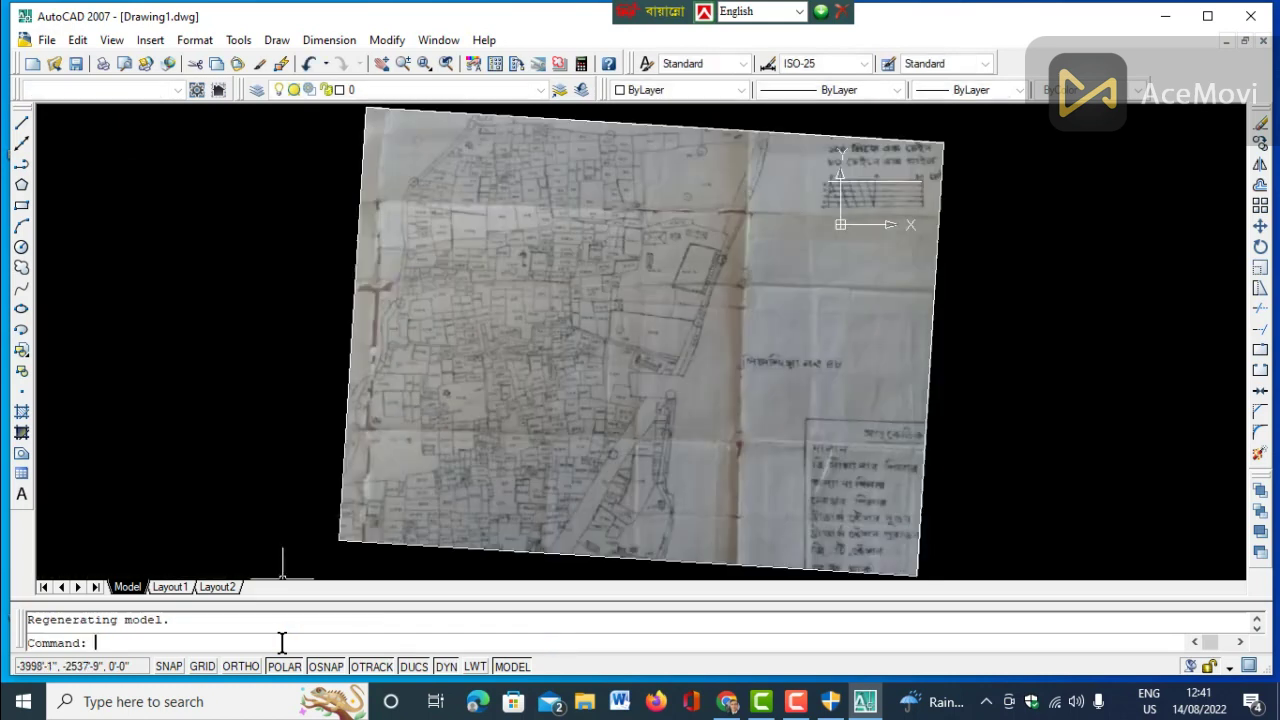
scroll(650, 450, down, 3)
scroll(863, 334, up, 3)
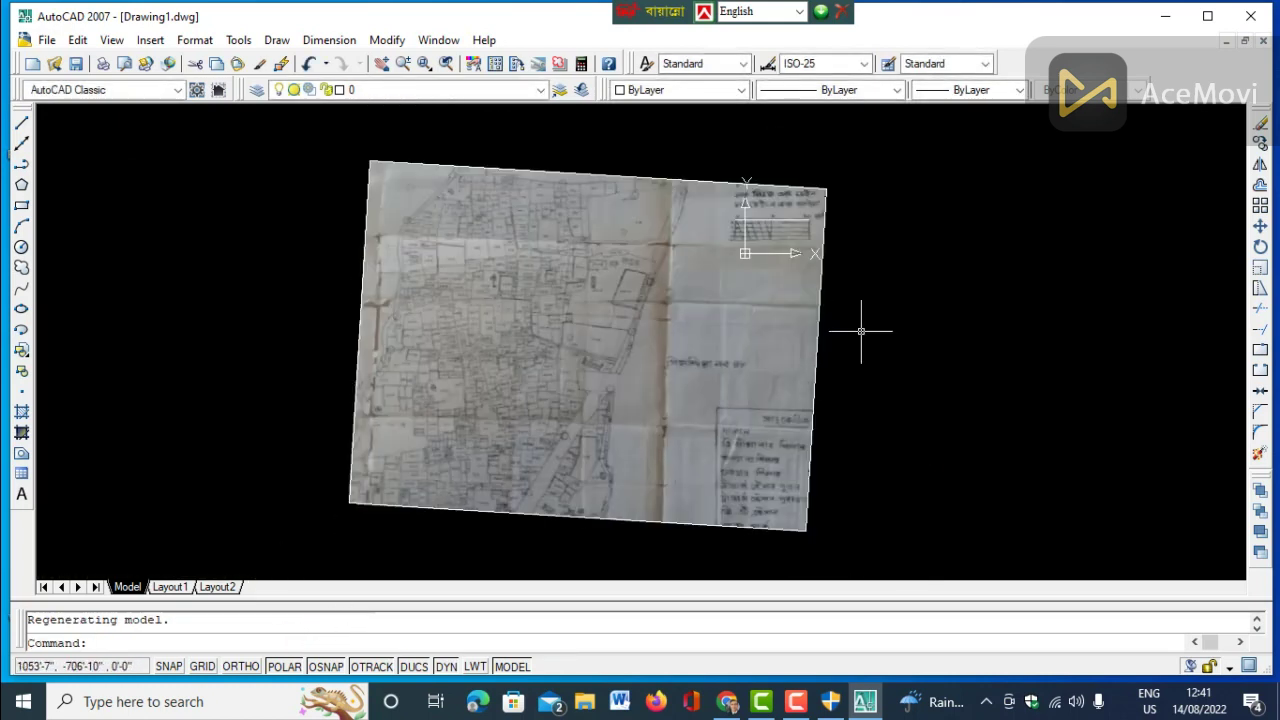
Delete the 660' reference line lying along the scale bar's upper edge.
scroll(857, 200, up, 2)
scroll(818, 216, up, 3)
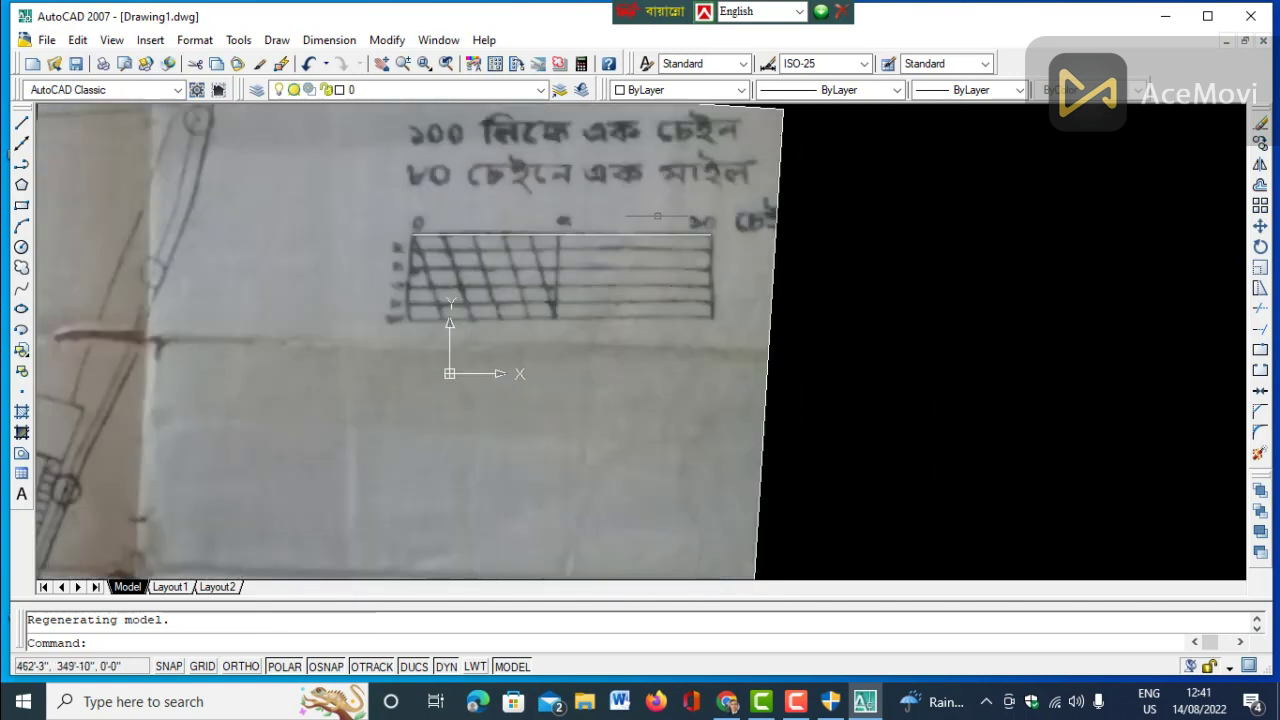
scroll(790, 220, up, 3)
click(575, 254)
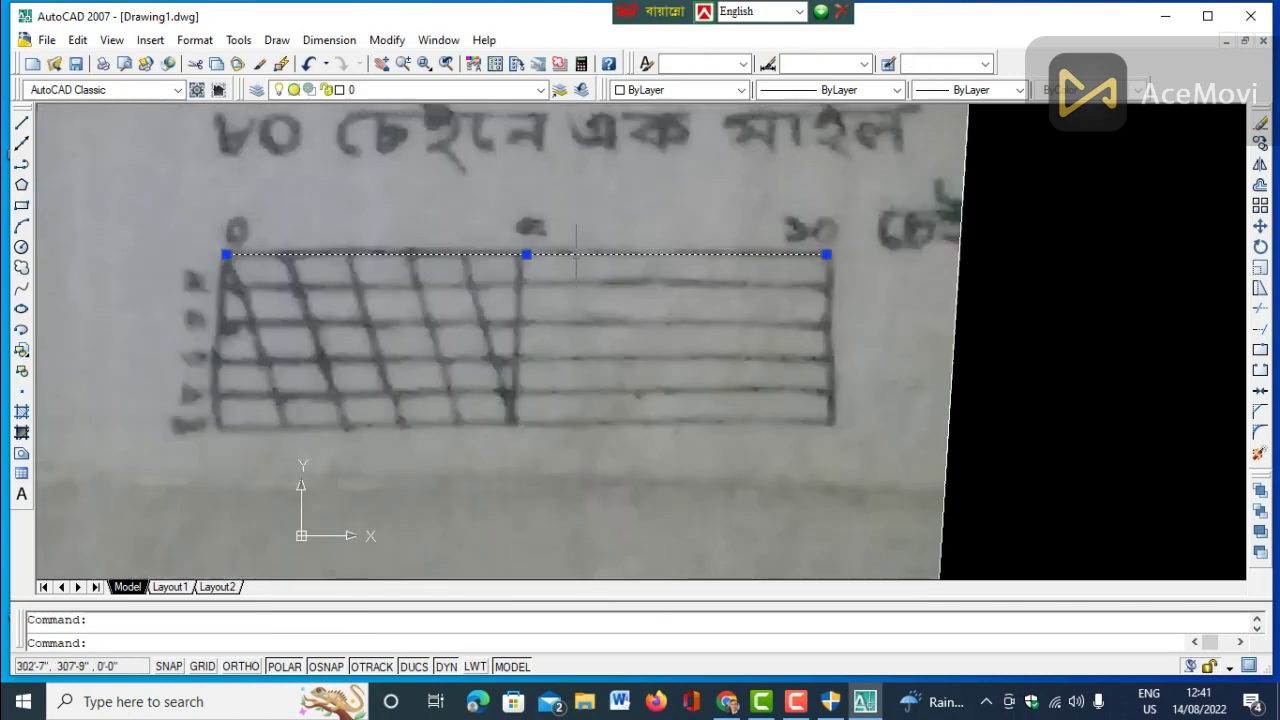
key(Delete)
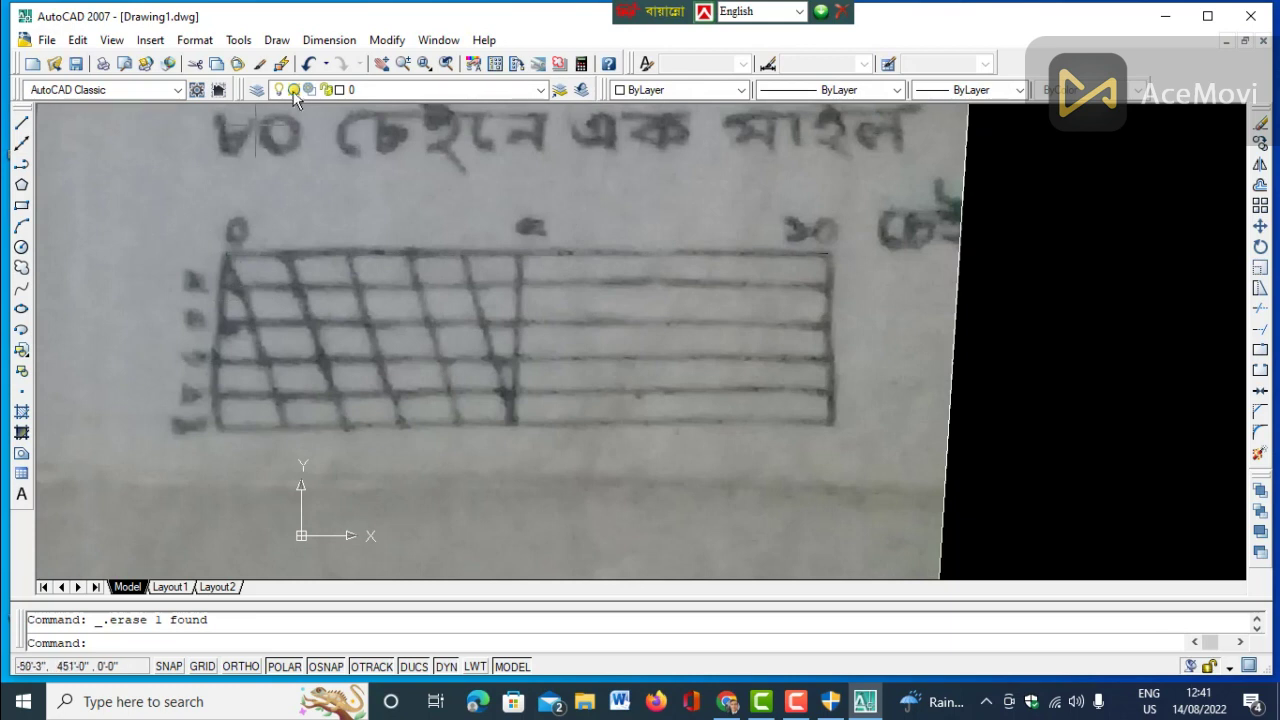
Add an aligned dimension along the scale bar's upper edge from the 0 mark to the 10 mark (১০), placed just above the bar.
click(343, 45)
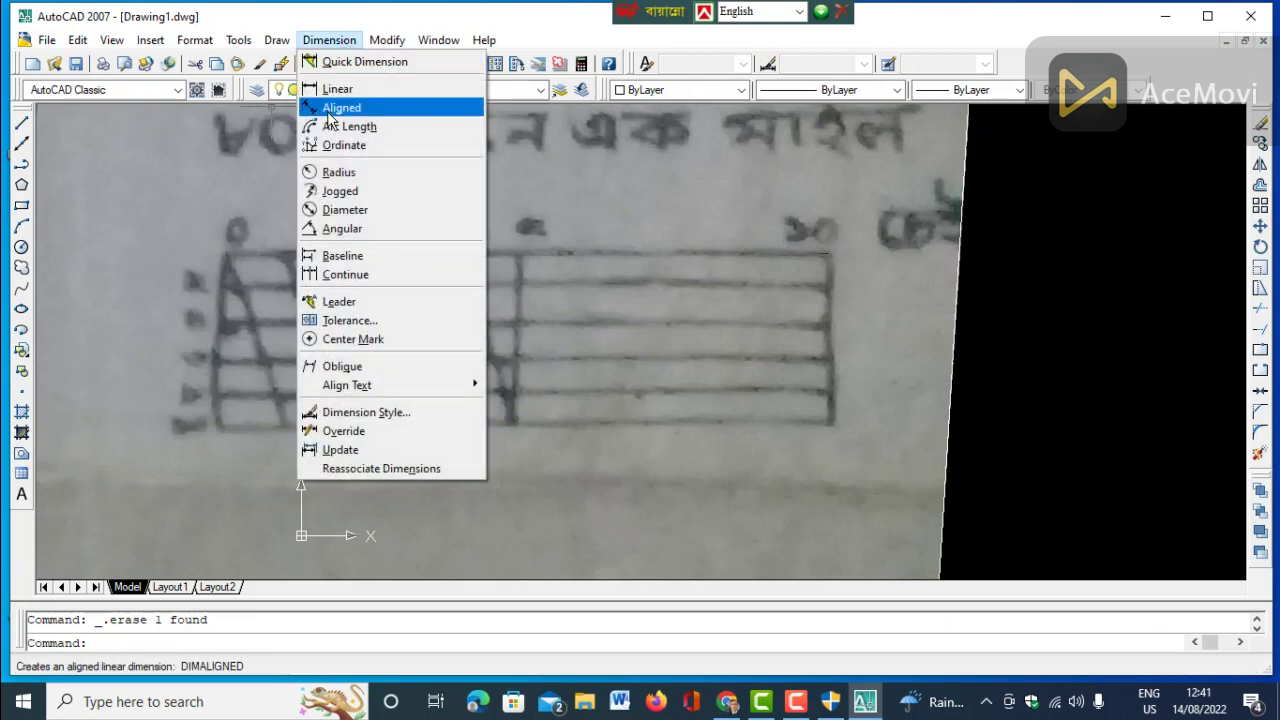
click(330, 104)
scroll(211, 243, up, 5)
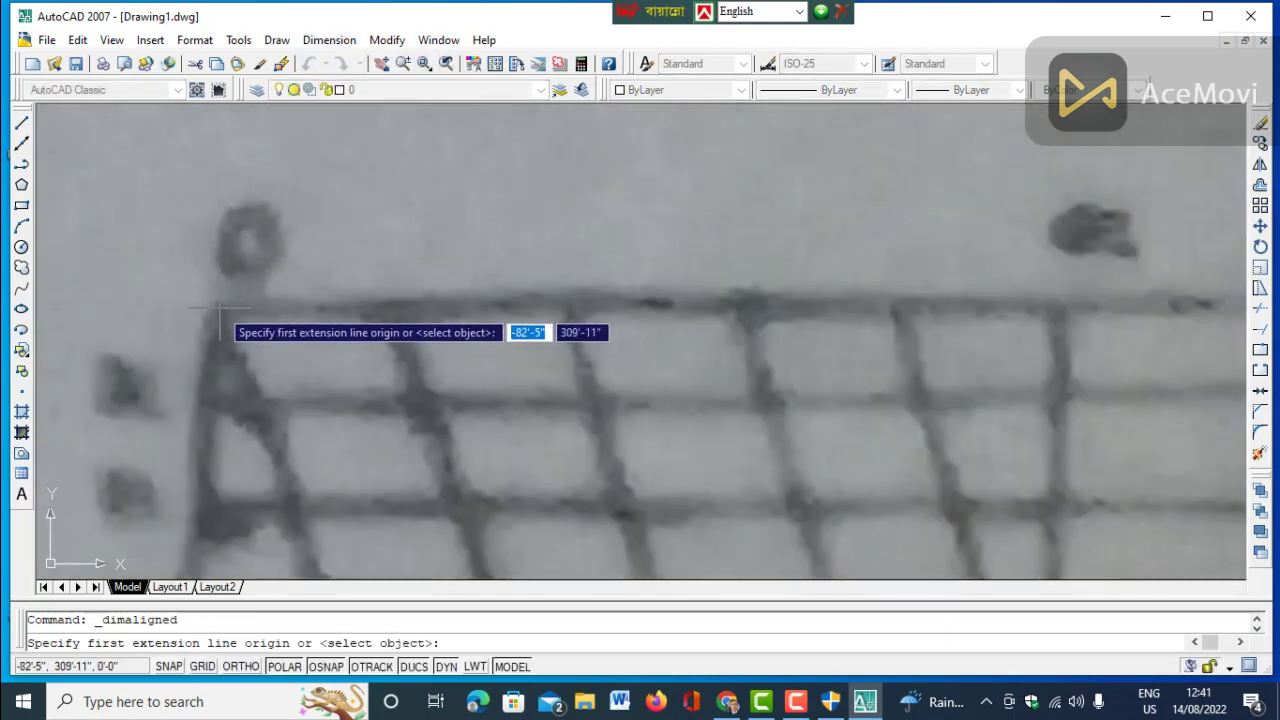
click(221, 311)
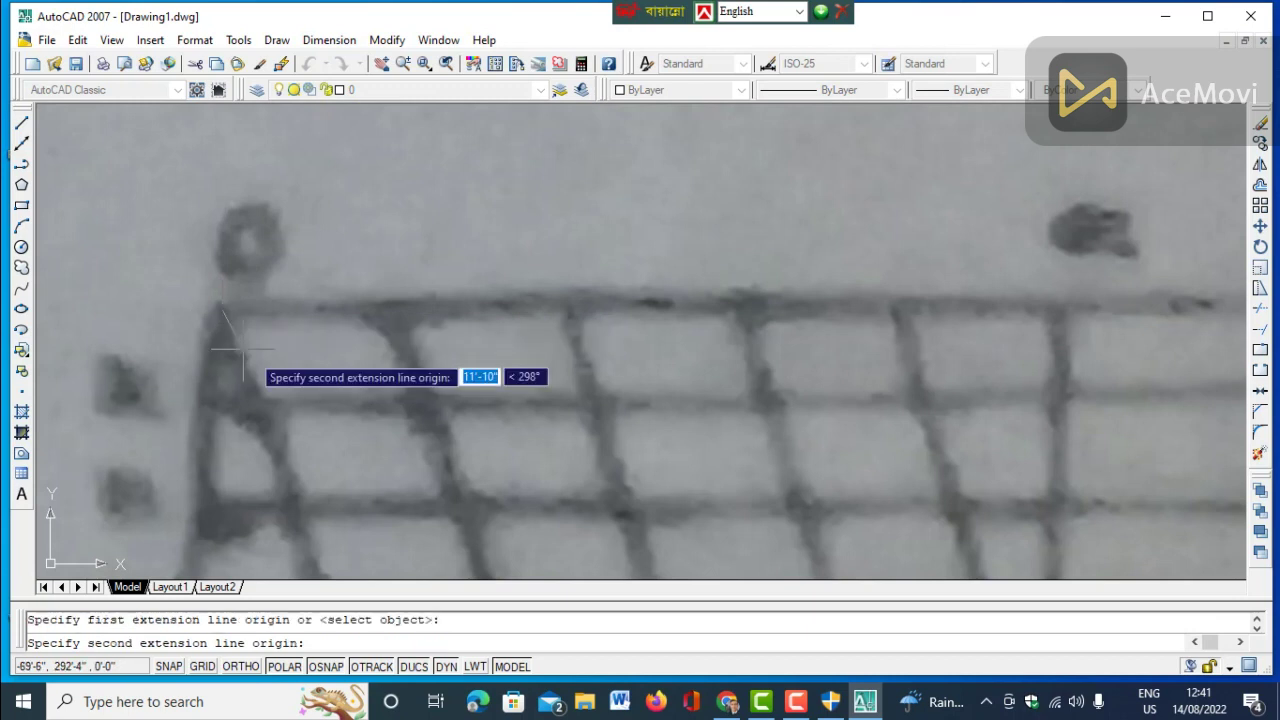
scroll(160, 334, down, 5)
scroll(565, 318, up, 3)
scroll(565, 318, up, 3)
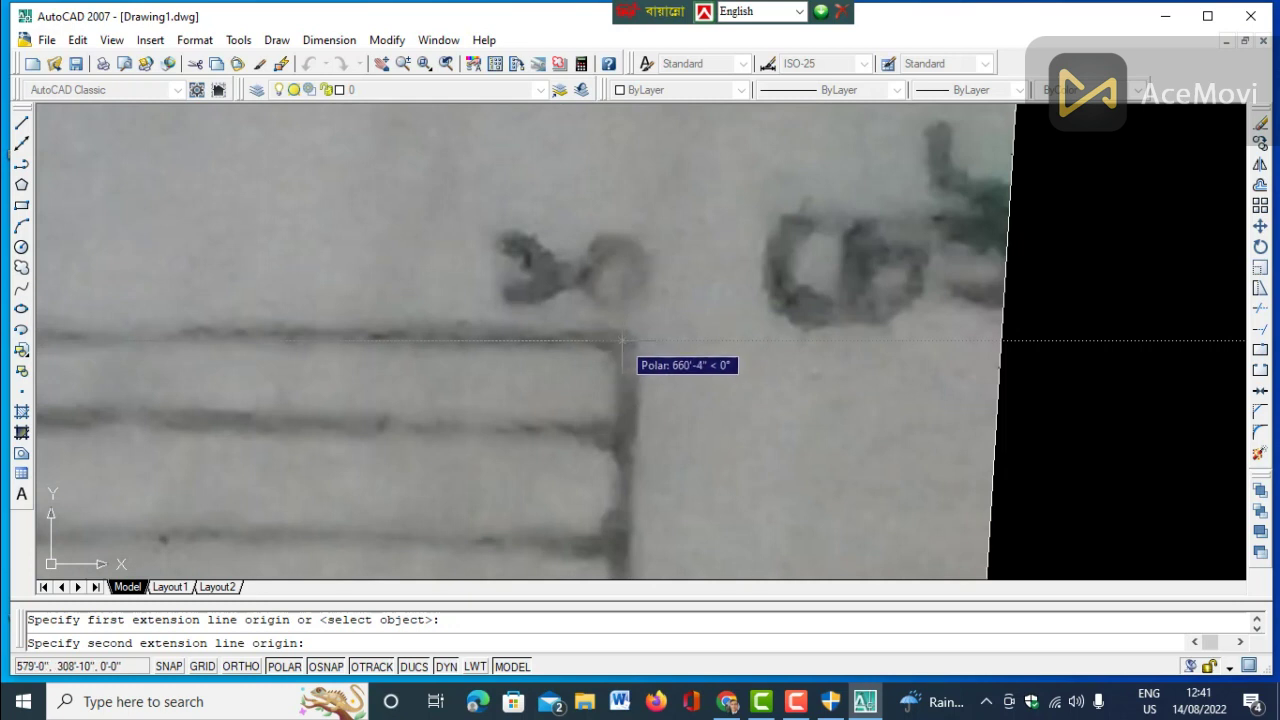
click(620, 340)
click(618, 283)
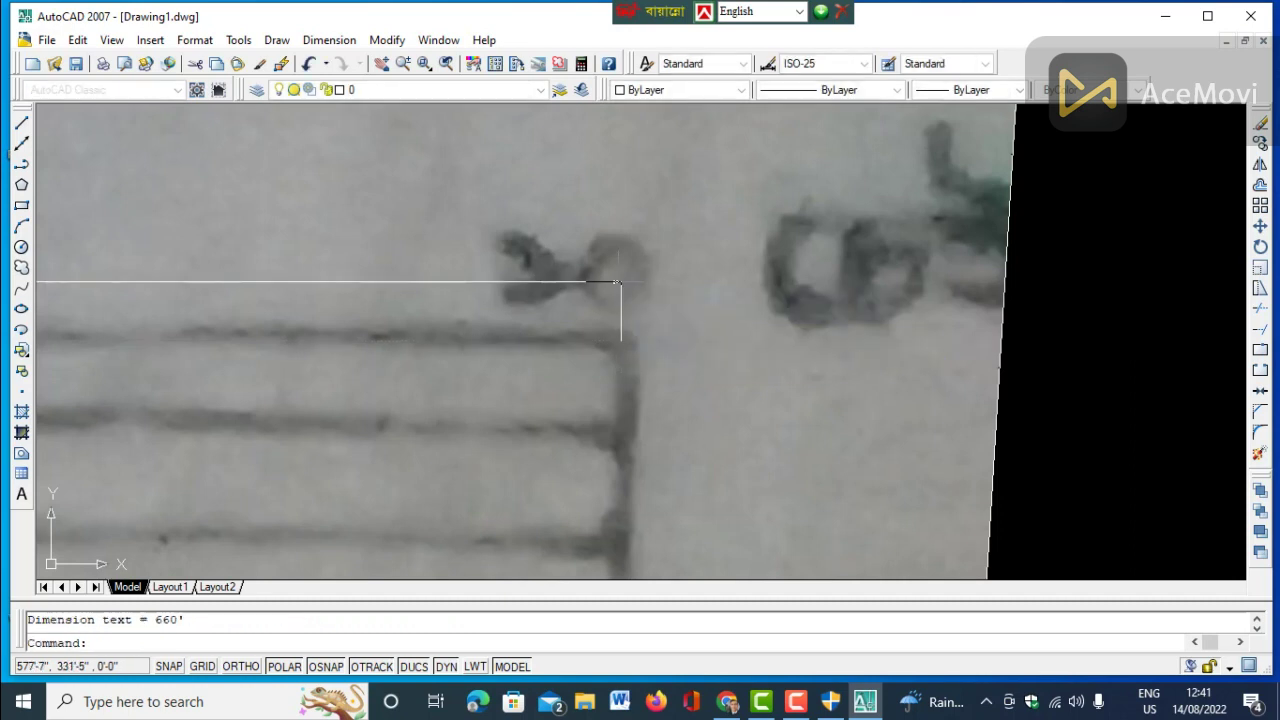
Check the dimension above the scale bar against the map and delete it.
scroll(618, 283, down, 3)
scroll(604, 213, up, 3)
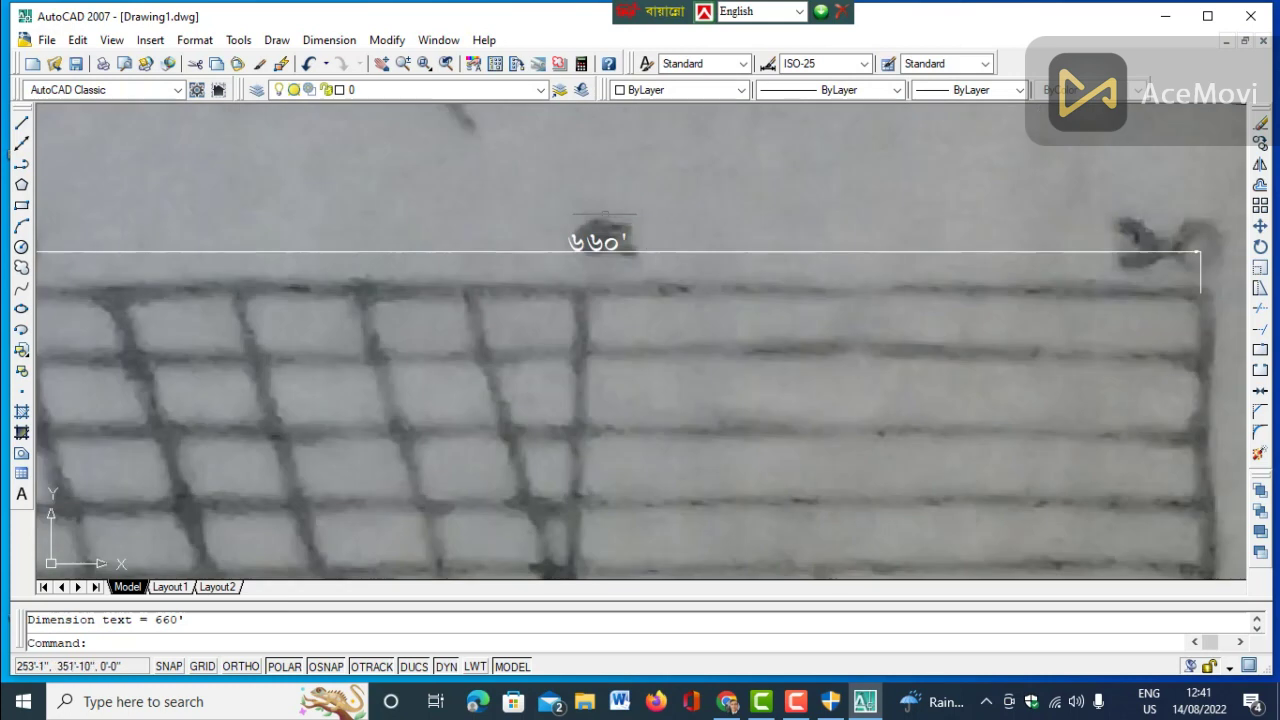
scroll(604, 214, up, 2)
scroll(542, 284, down, 5)
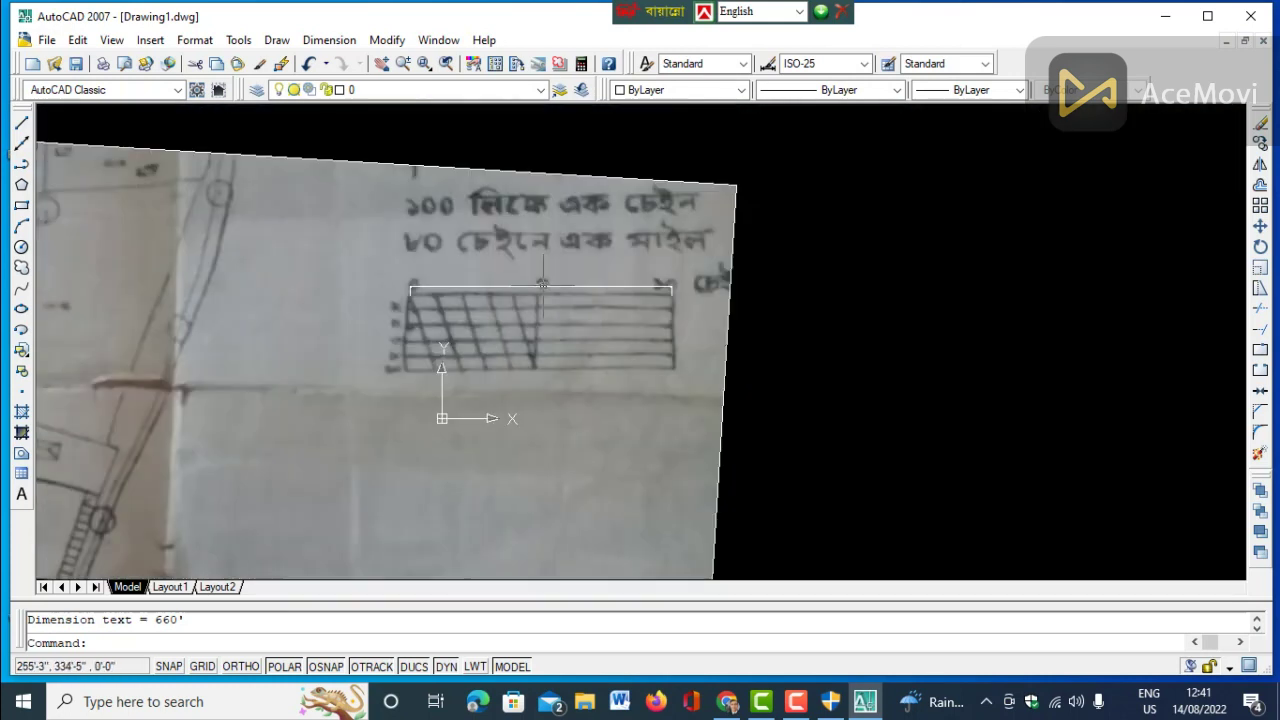
scroll(542, 284, down, 6)
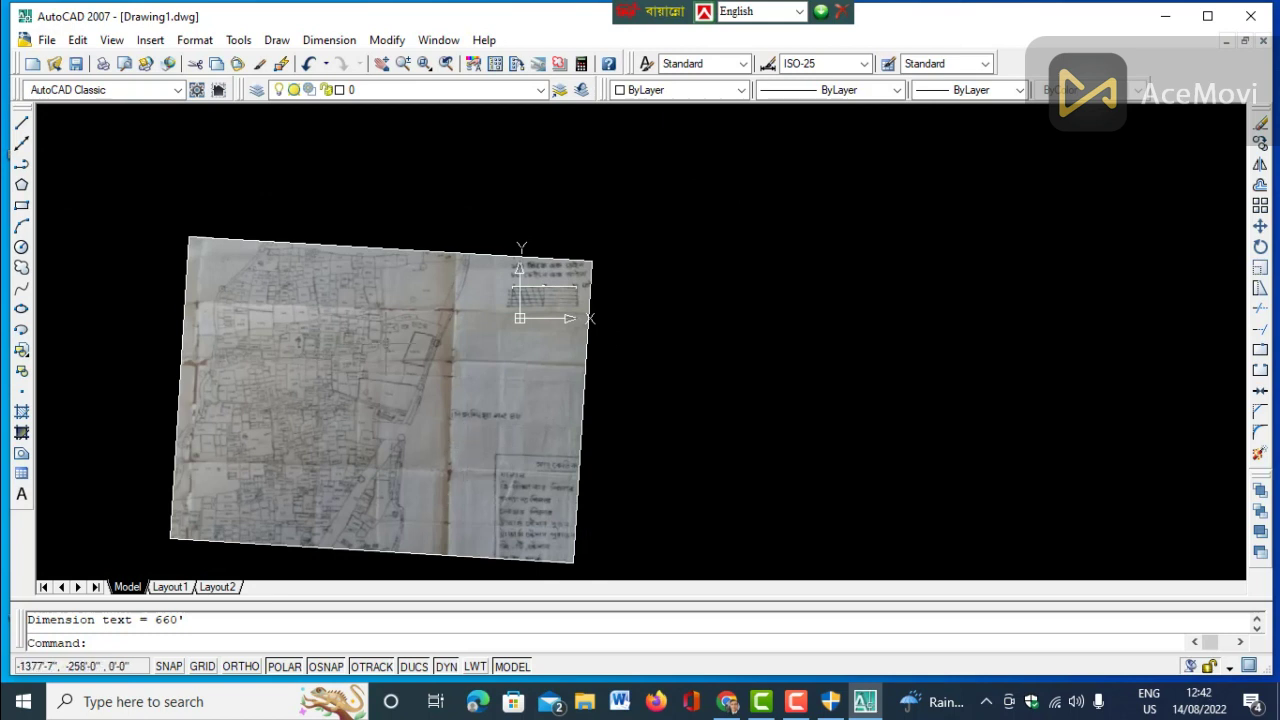
scroll(524, 278, up, 6)
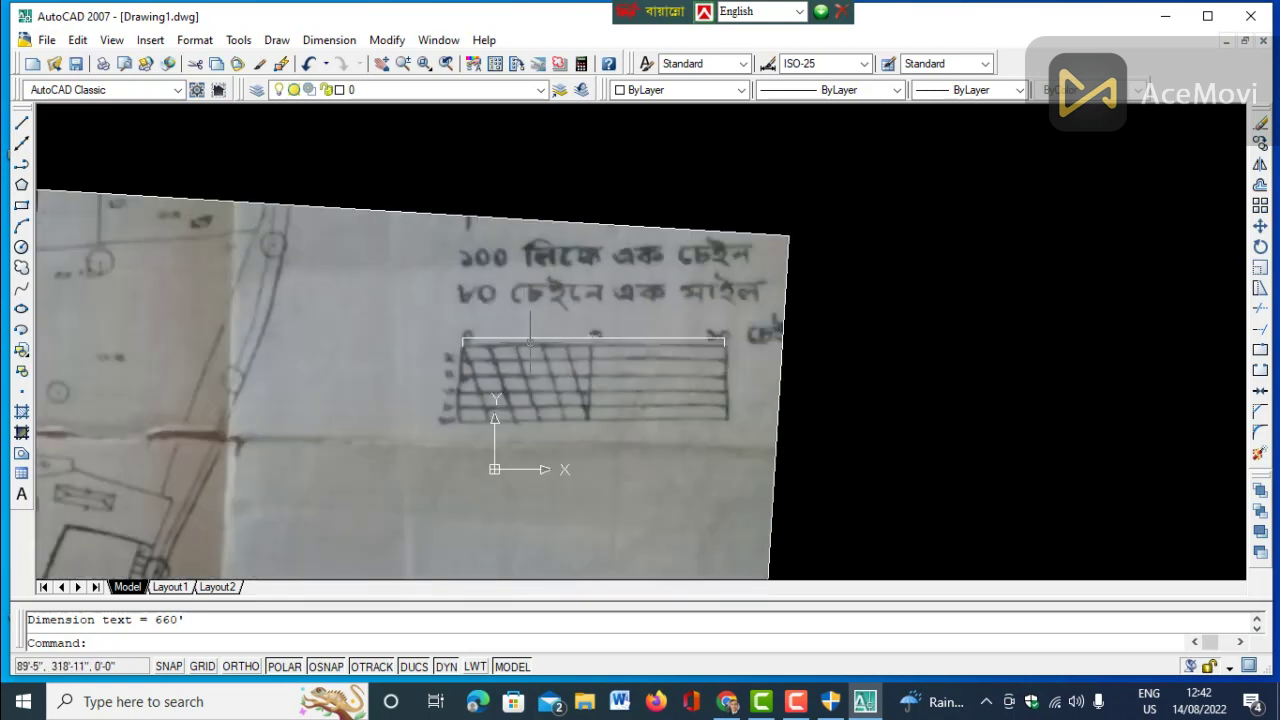
click(540, 338)
key(Delete)
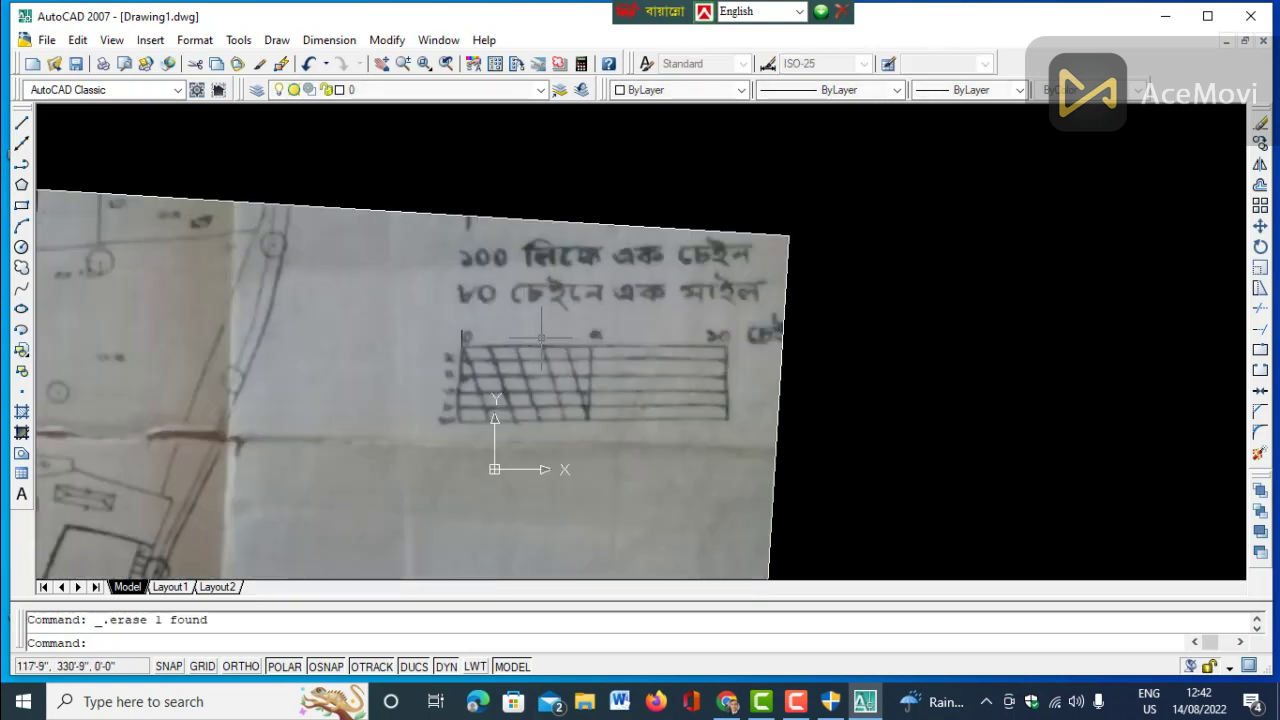
Start a polyline at the upper left corner of the large plot beside the road and trace its left boundary to the lower left corner.
scroll(875, 357, down, 5)
scroll(577, 402, down, 2)
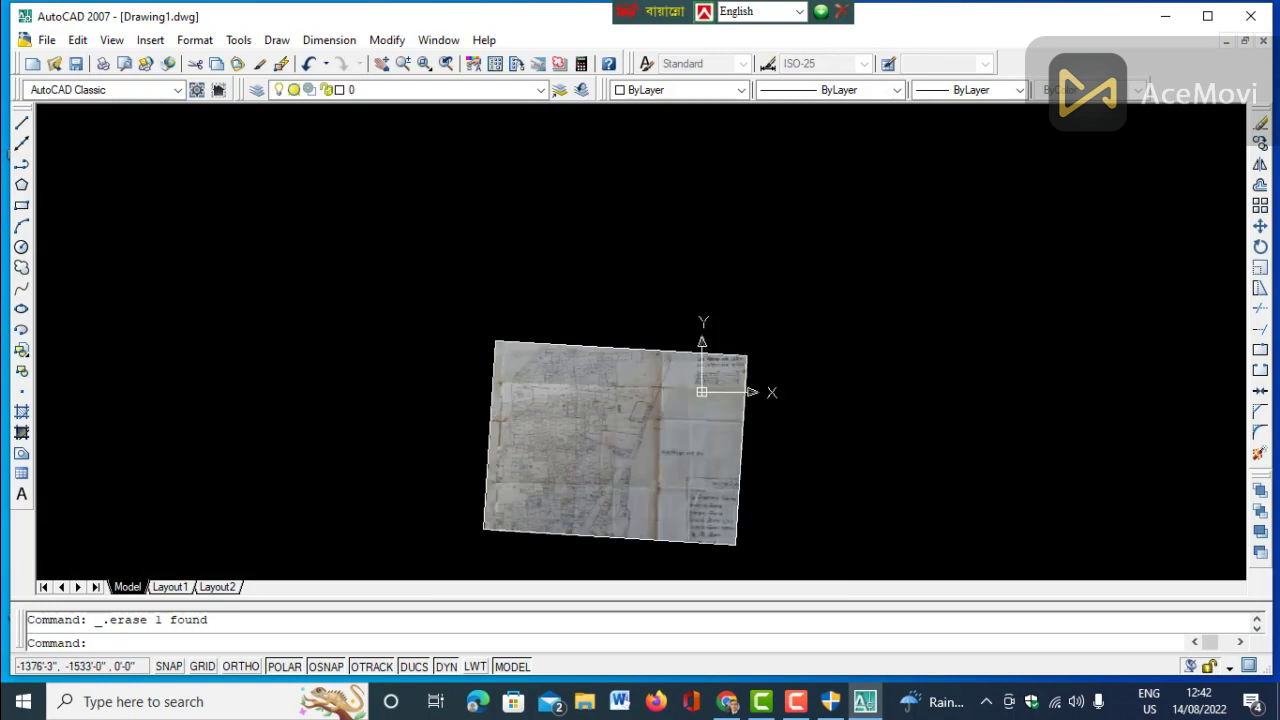
scroll(632, 490, up, 6)
scroll(578, 282, down, 3)
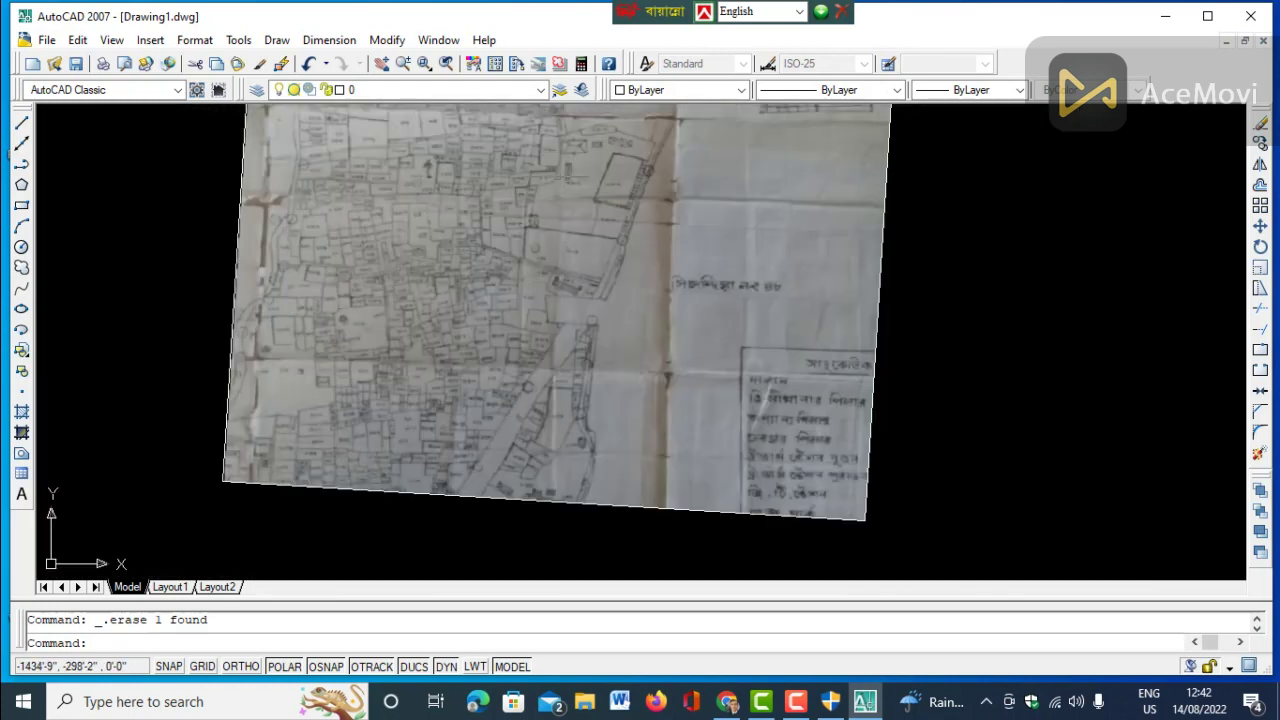
scroll(541, 224, up, 3)
scroll(518, 235, up, 2)
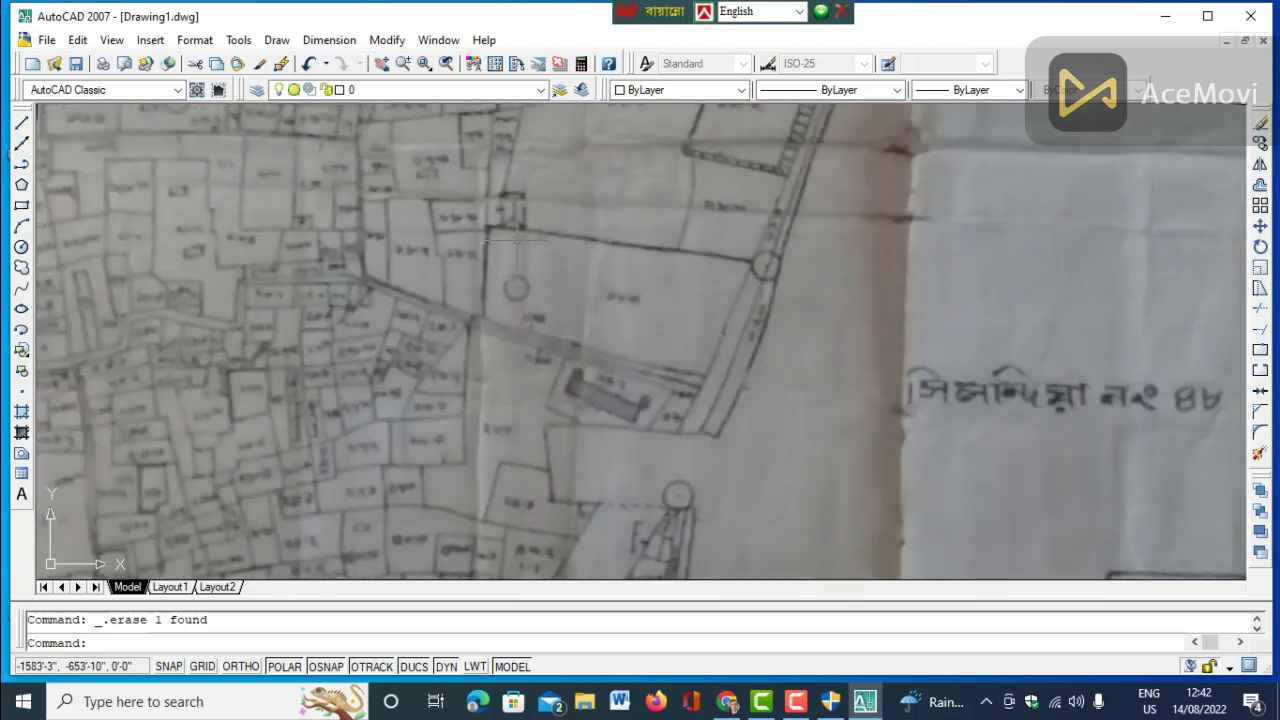
scroll(516, 238, up, 2)
scroll(703, 253, up, 2)
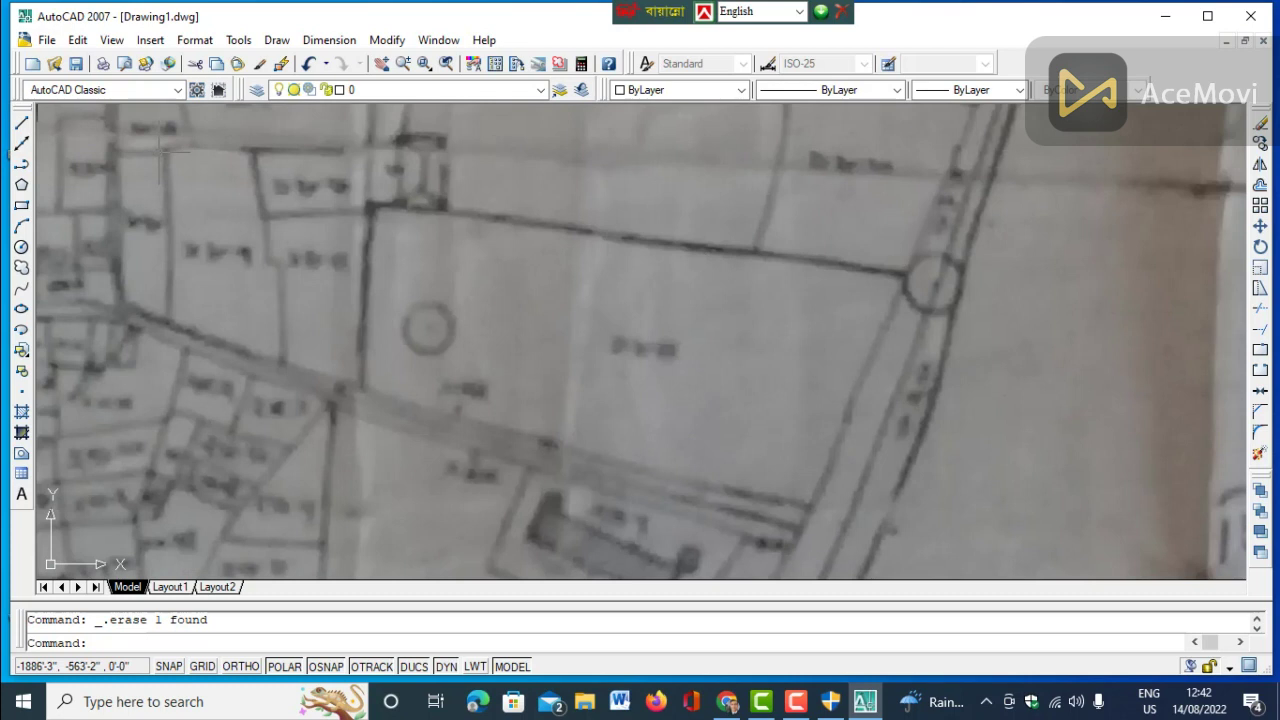
click(22, 164)
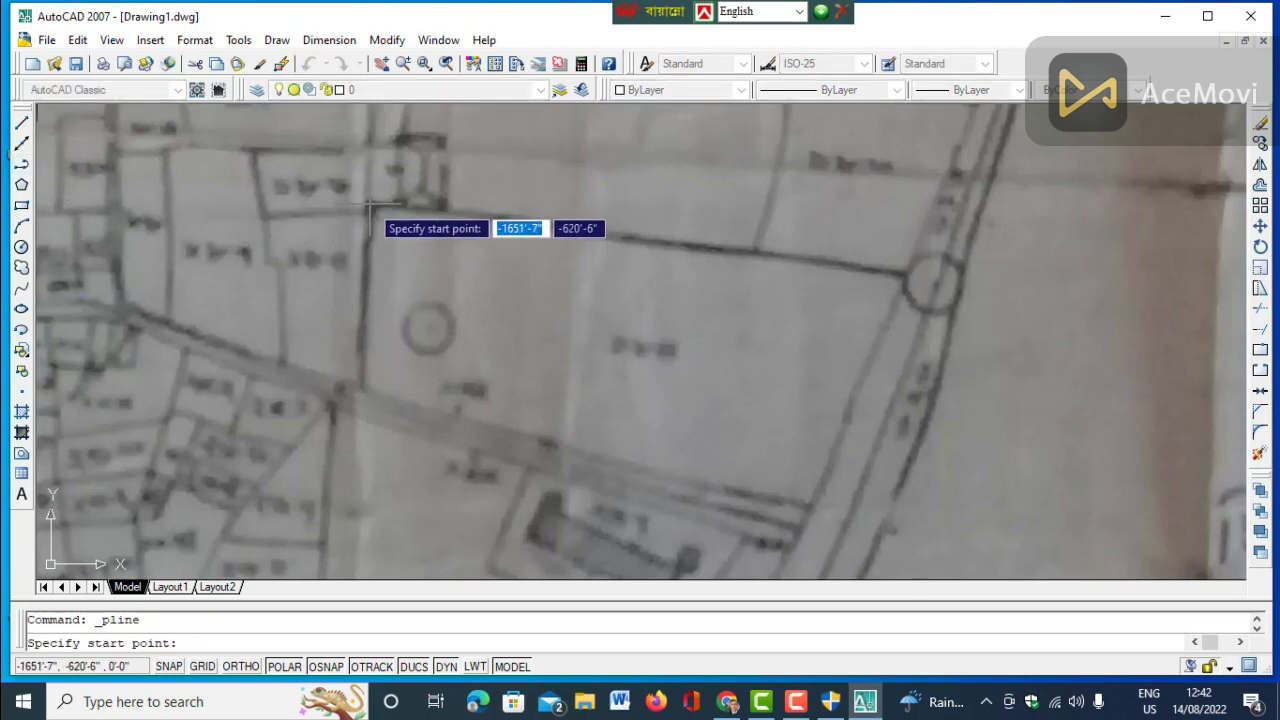
click(370, 207)
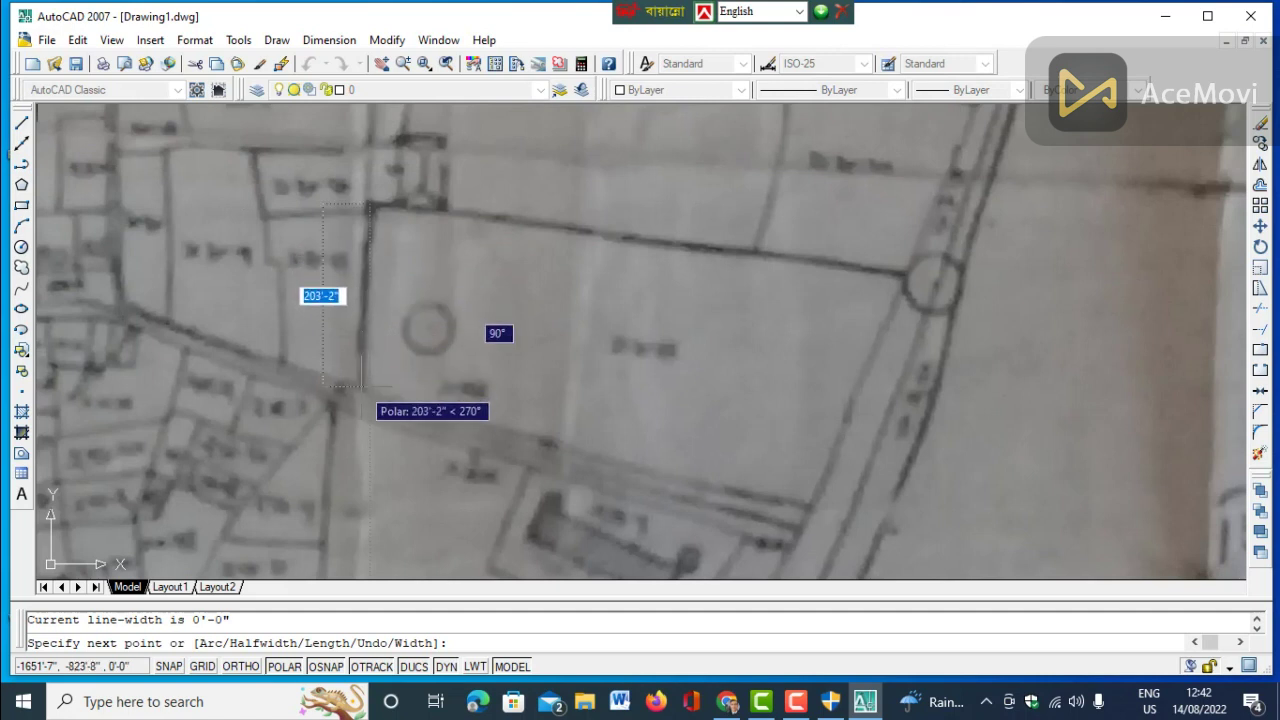
scroll(376, 372, up, 3)
scroll(345, 386, up, 2)
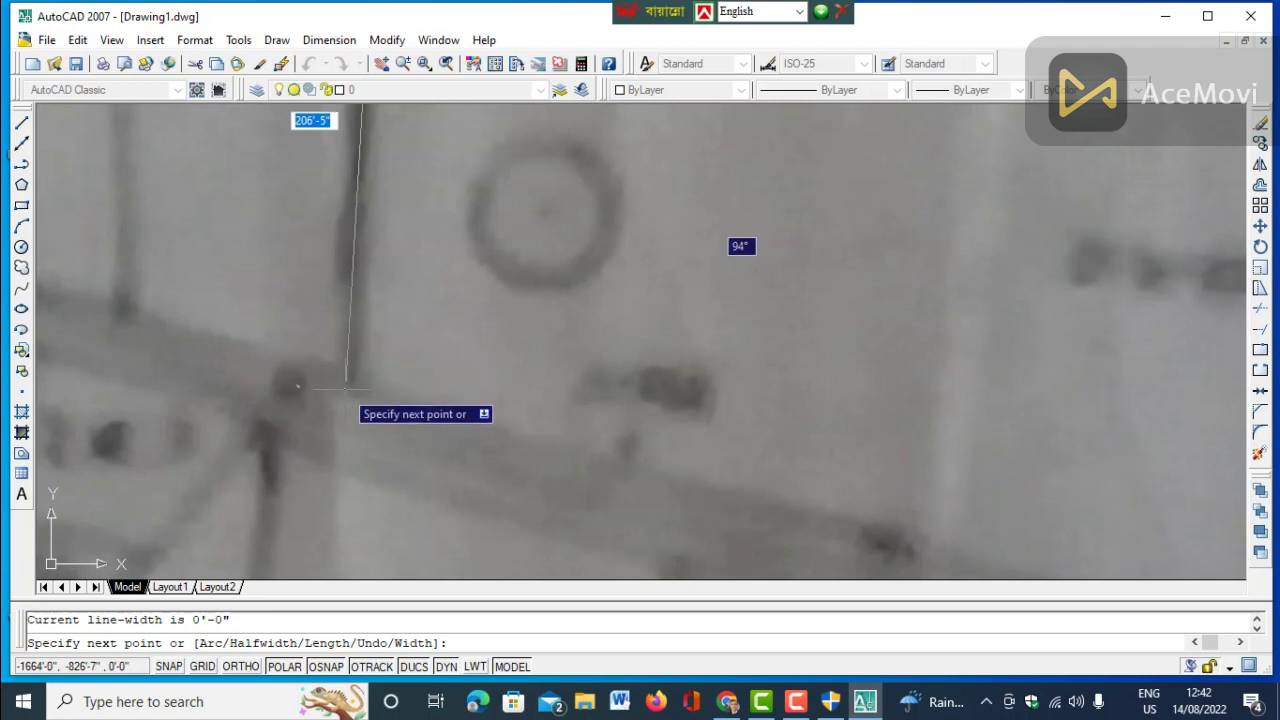
click(350, 350)
Continue the polyline along the plot's lower boundary, up the roadside edge, and back along the upper boundary to its starting corner.
scroll(352, 364, down, 4)
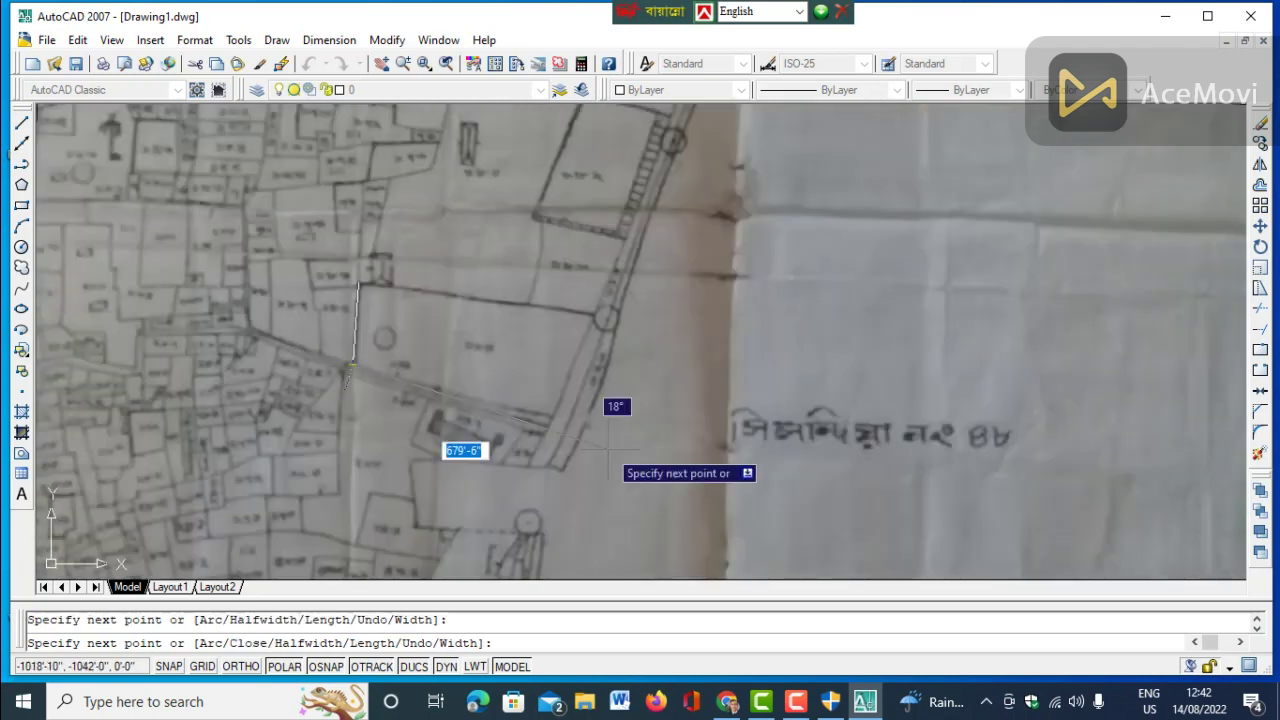
scroll(575, 450, up, 3)
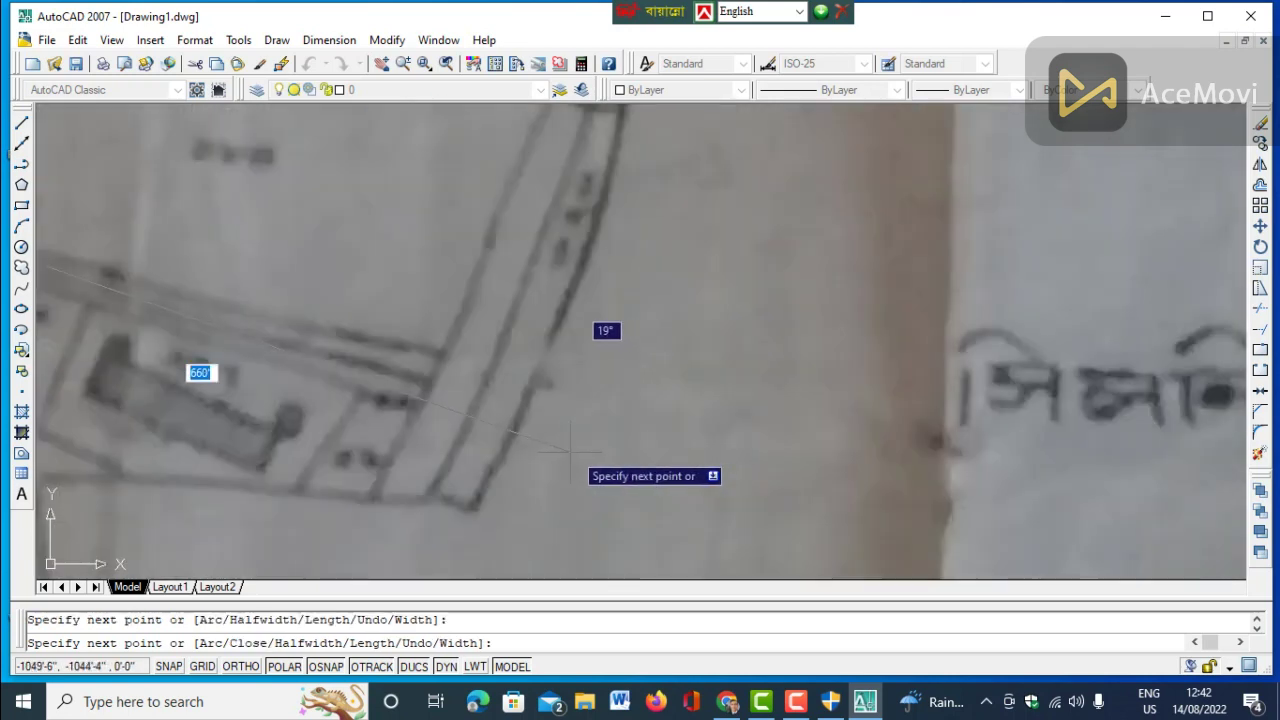
click(441, 353)
scroll(440, 400, down, 3)
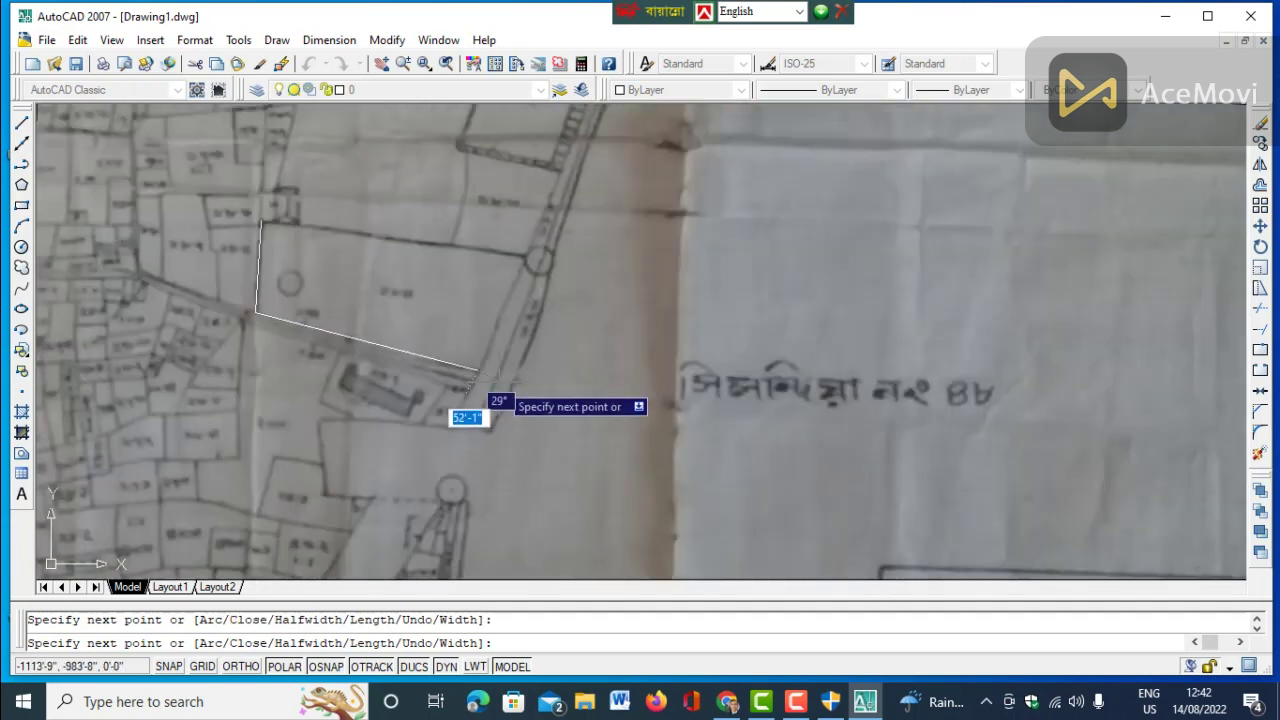
scroll(532, 266, up, 4)
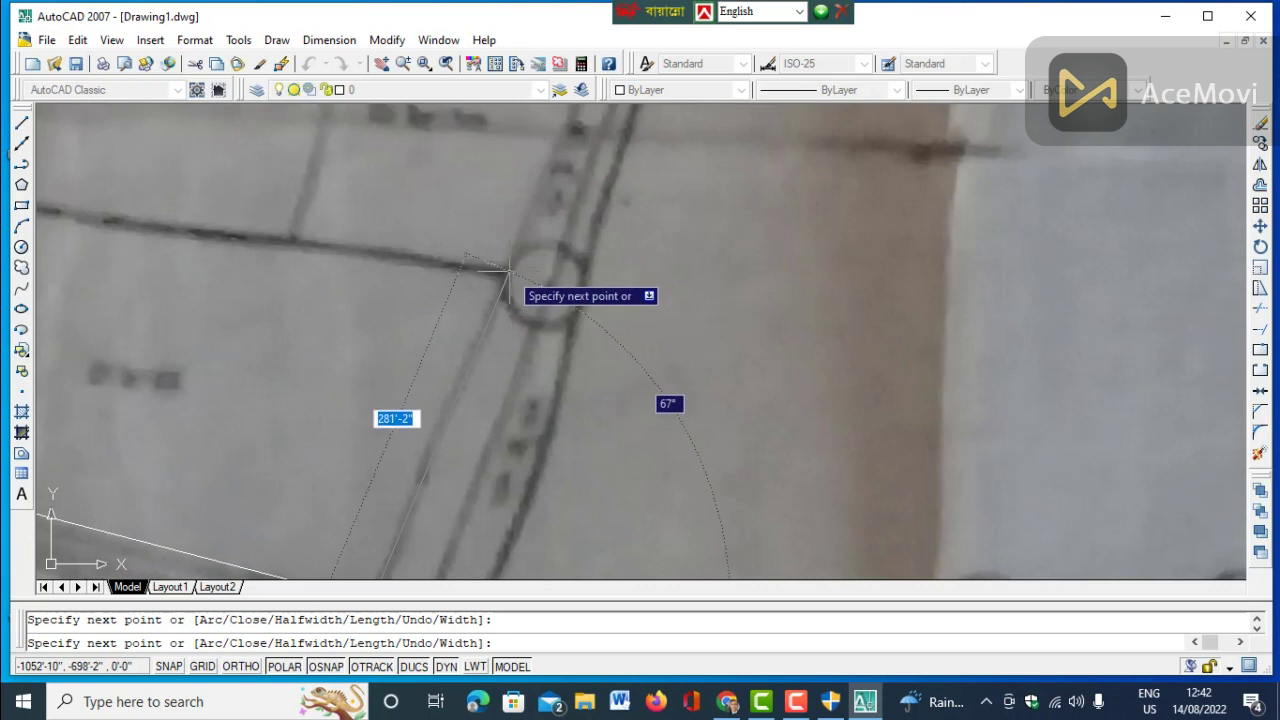
click(535, 250)
scroll(648, 336, down, 3)
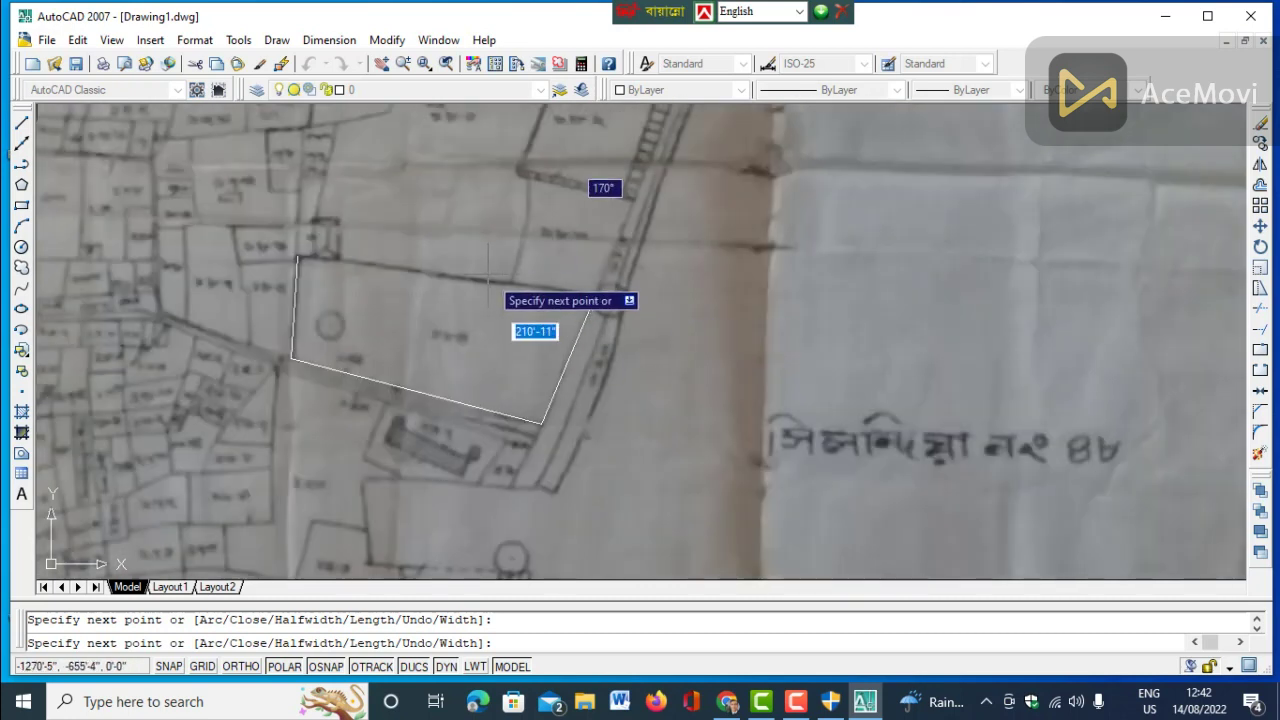
scroll(421, 271, up, 3)
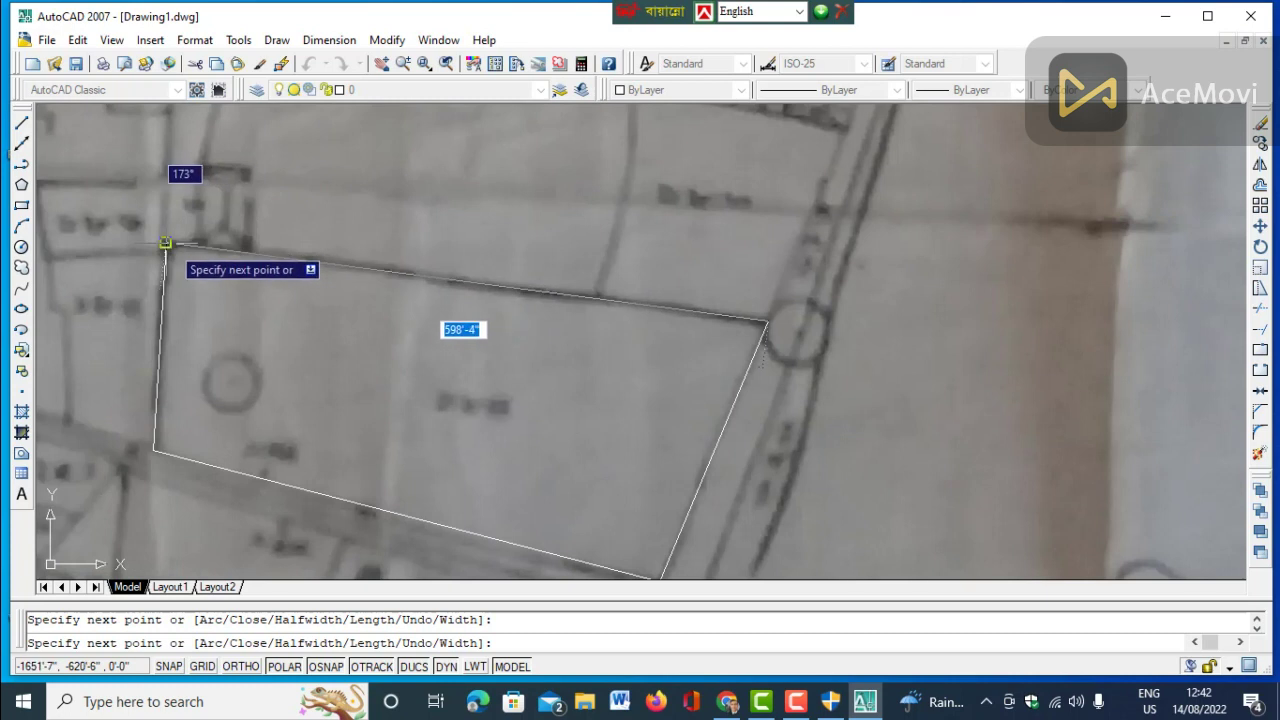
click(166, 243)
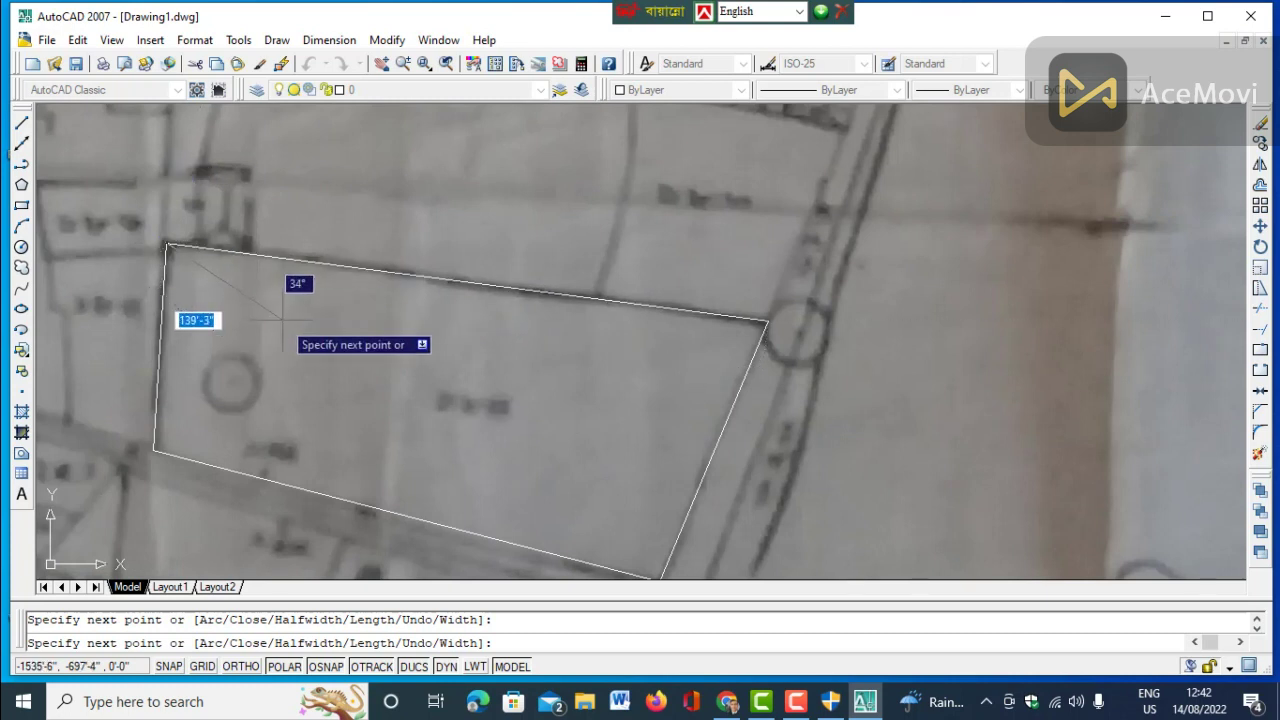
key(Escape)
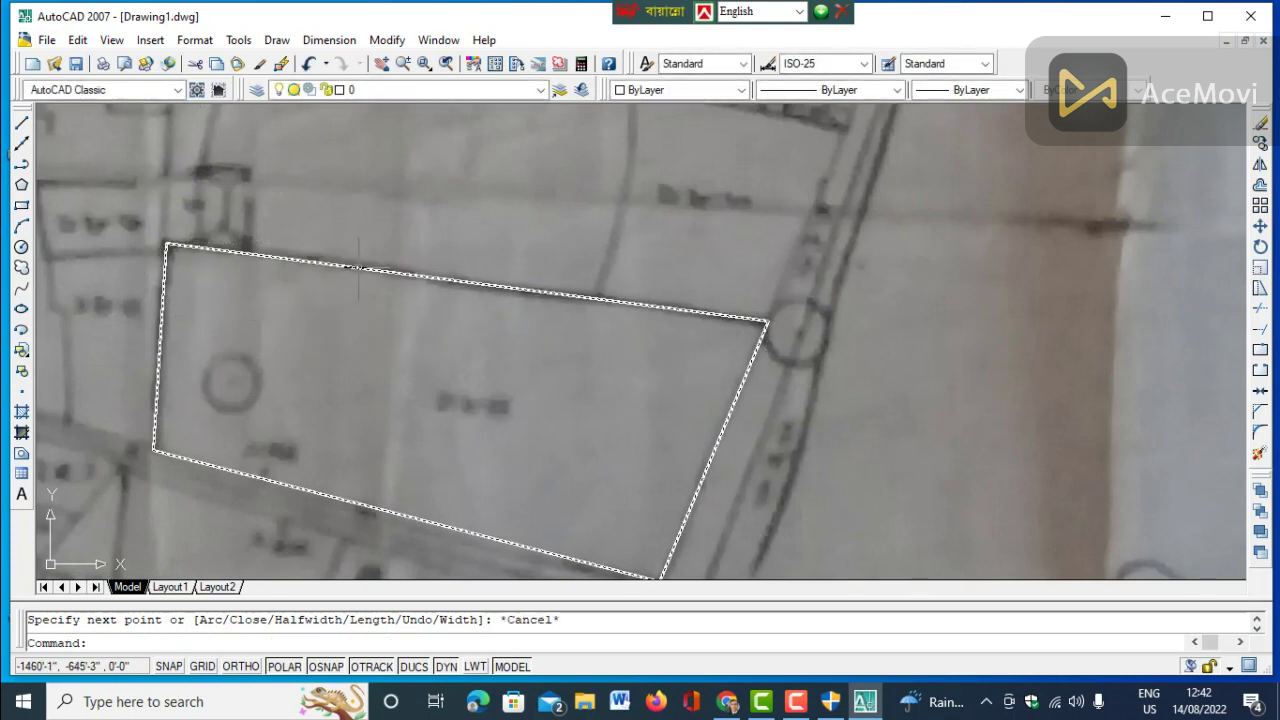
click(365, 267)
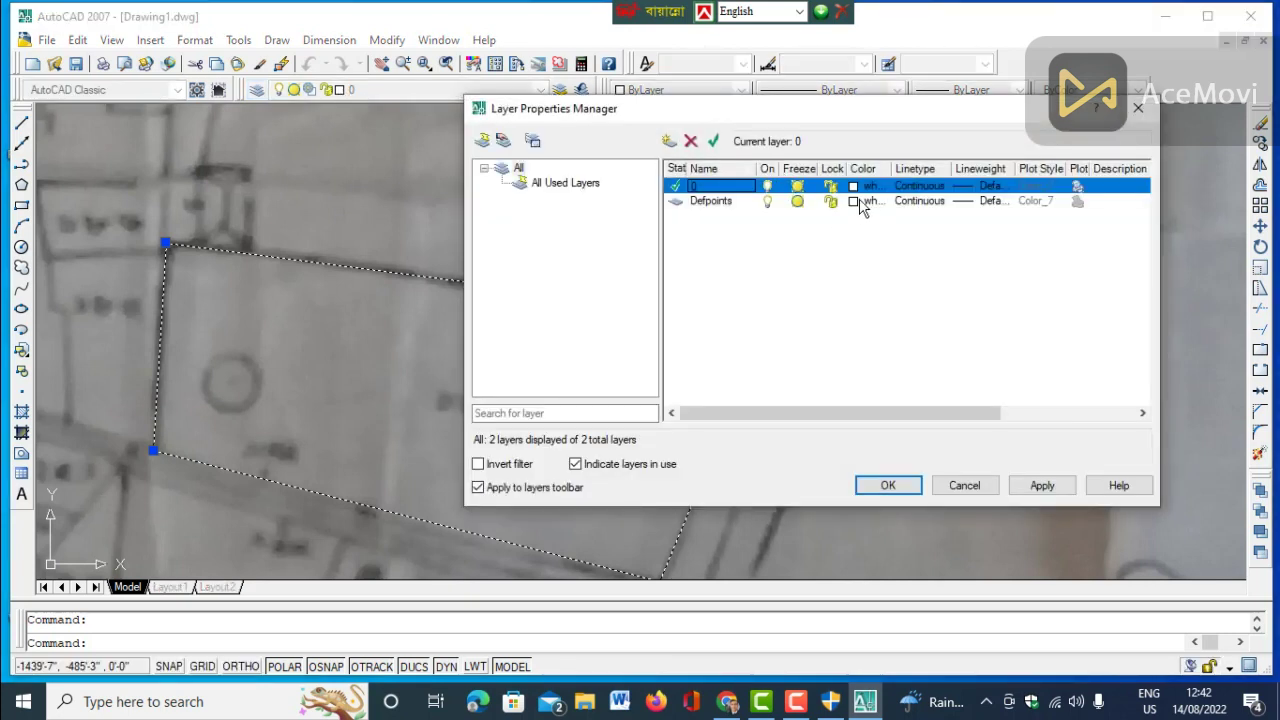
click(860, 203)
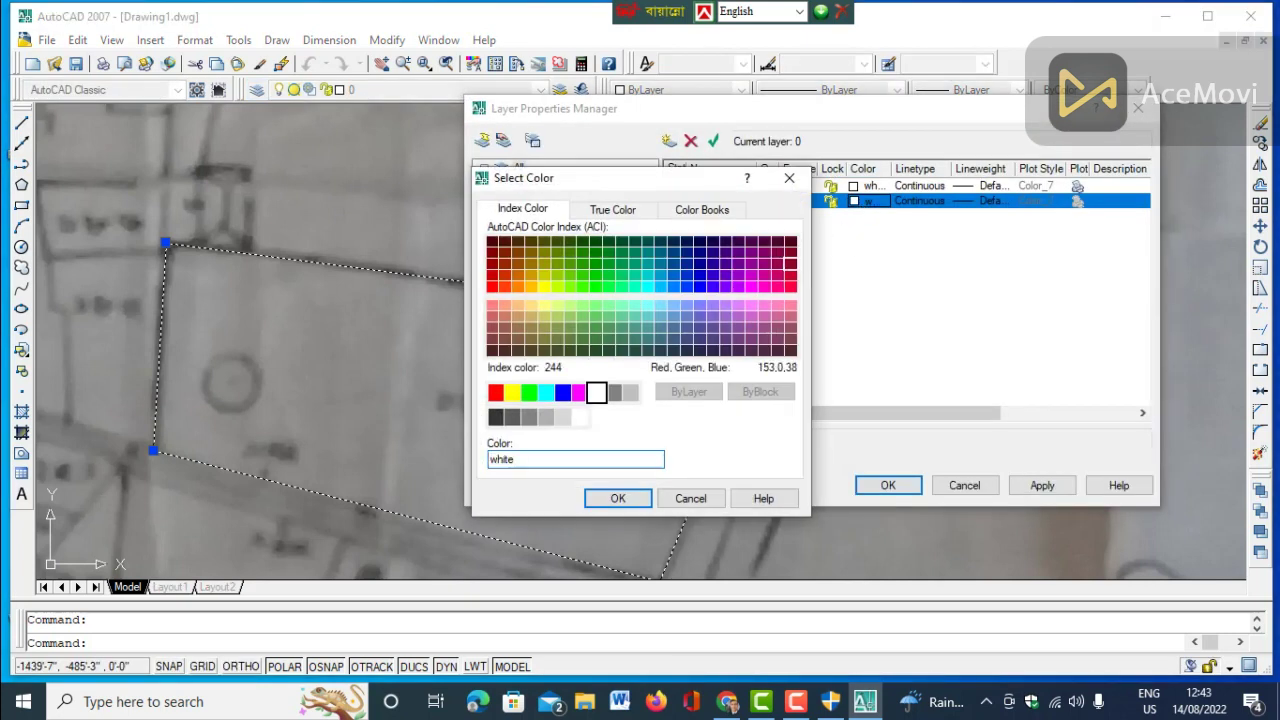
click(686, 498)
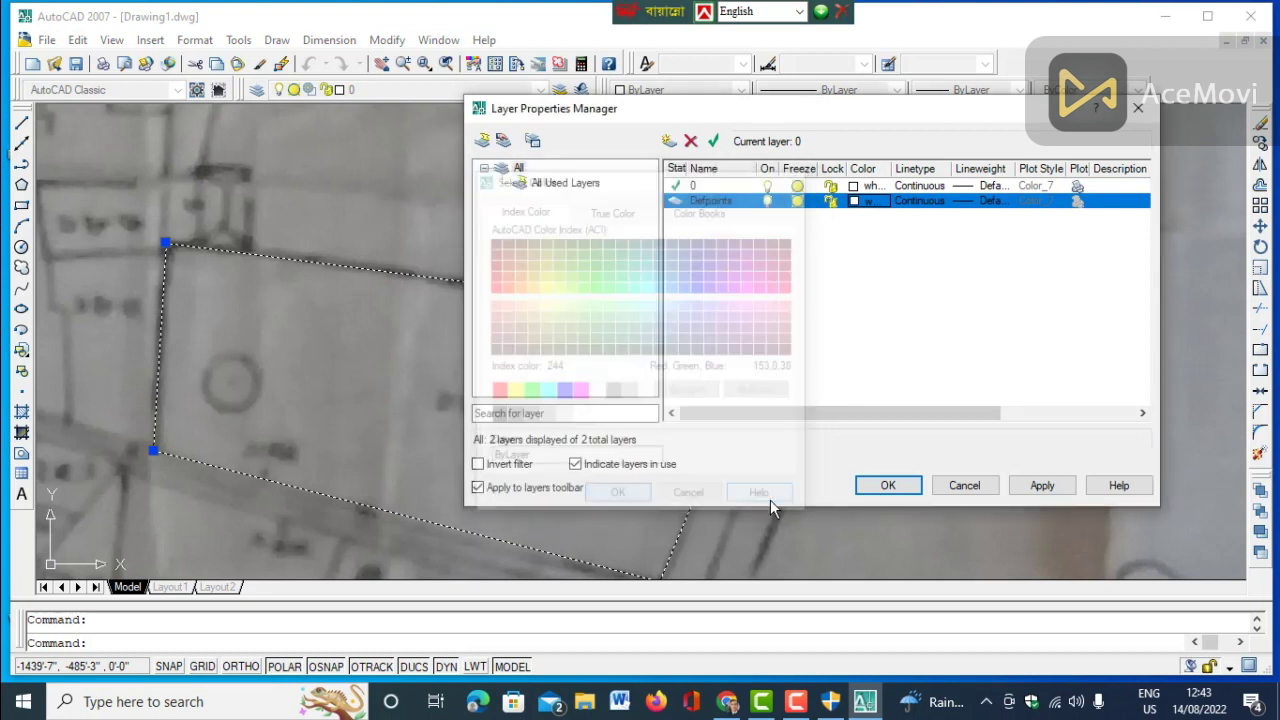
click(886, 487)
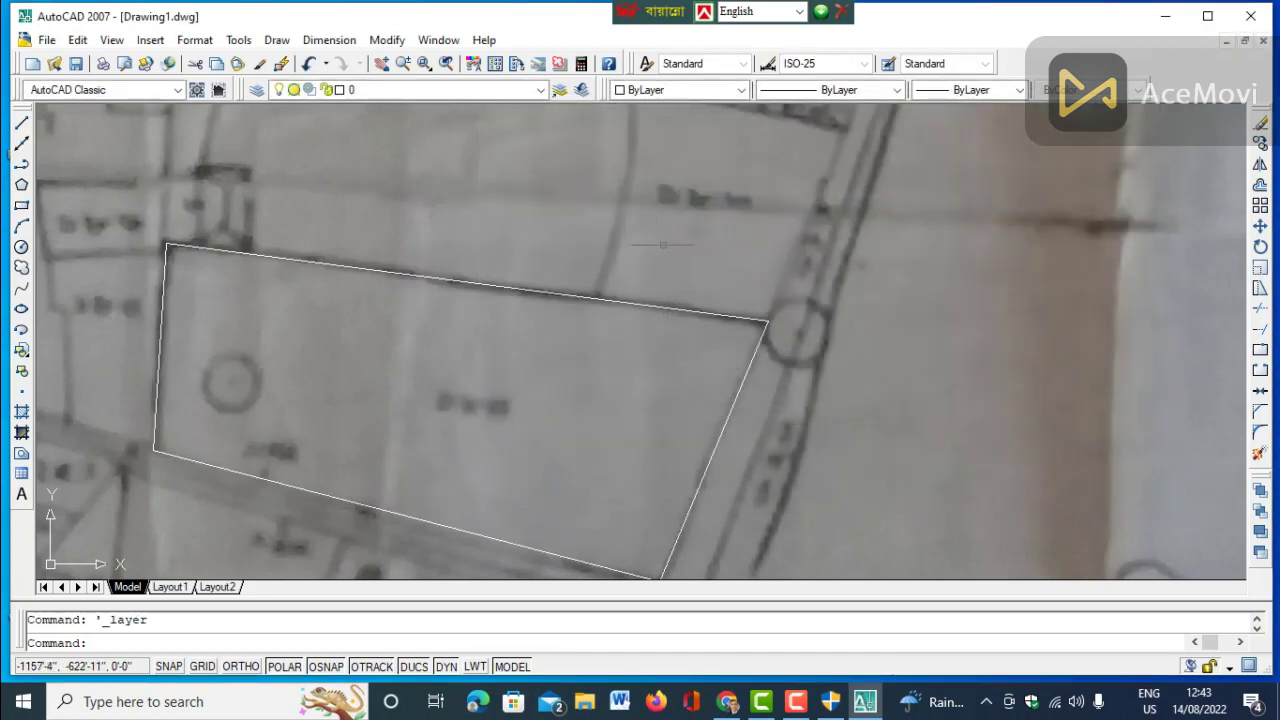
scroll(783, 215, down, 2)
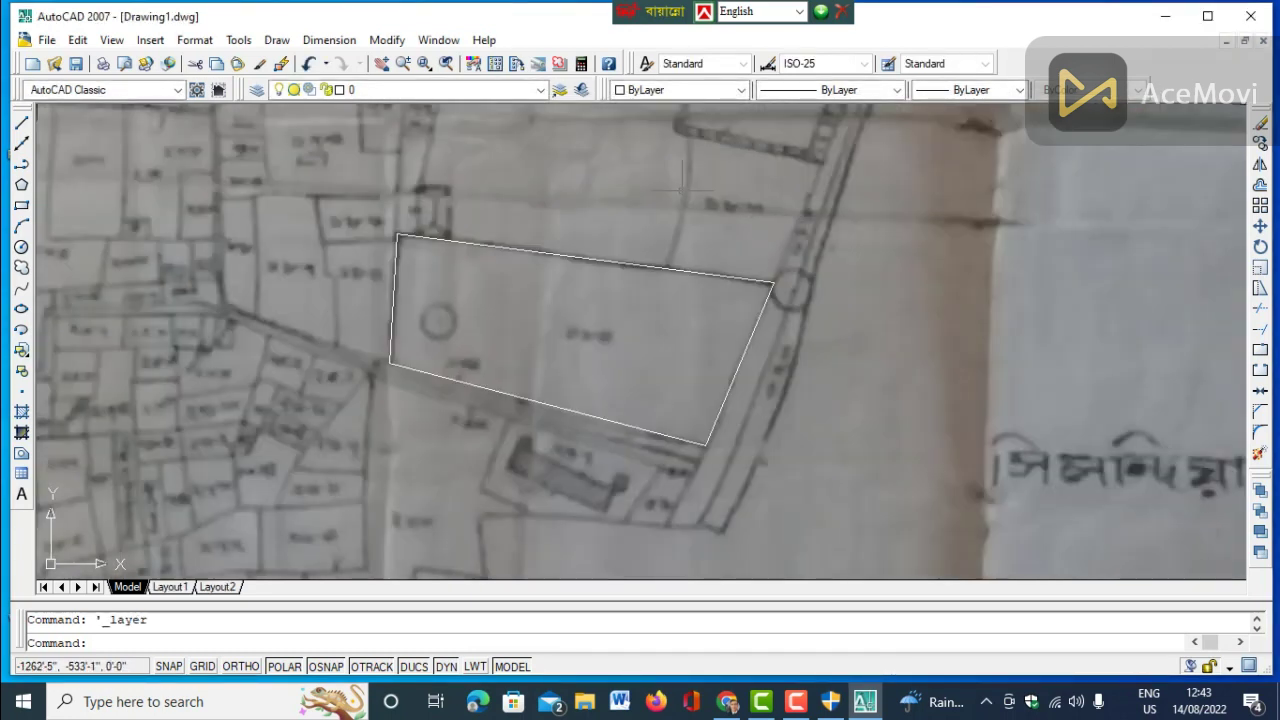
click(340, 92)
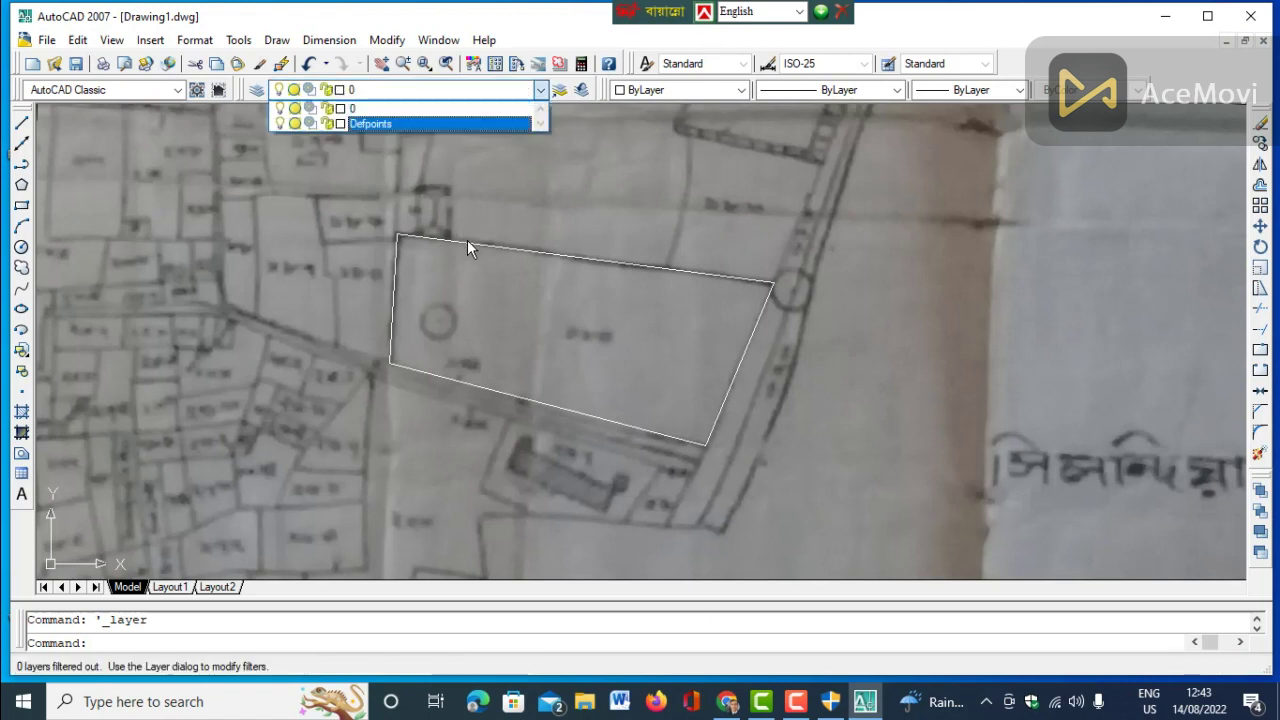
scroll(509, 270, up, 2)
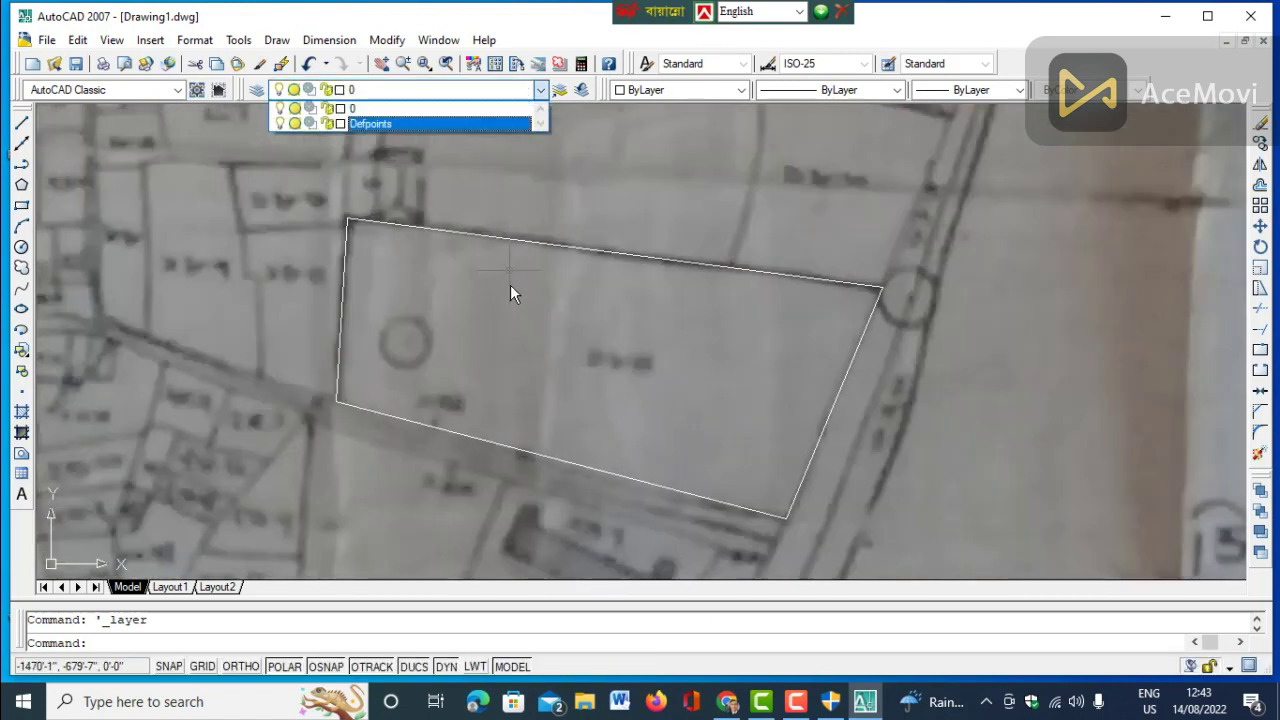
click(510, 280)
Set the colour of the traced plot boundary polyline to Red.
click(518, 240)
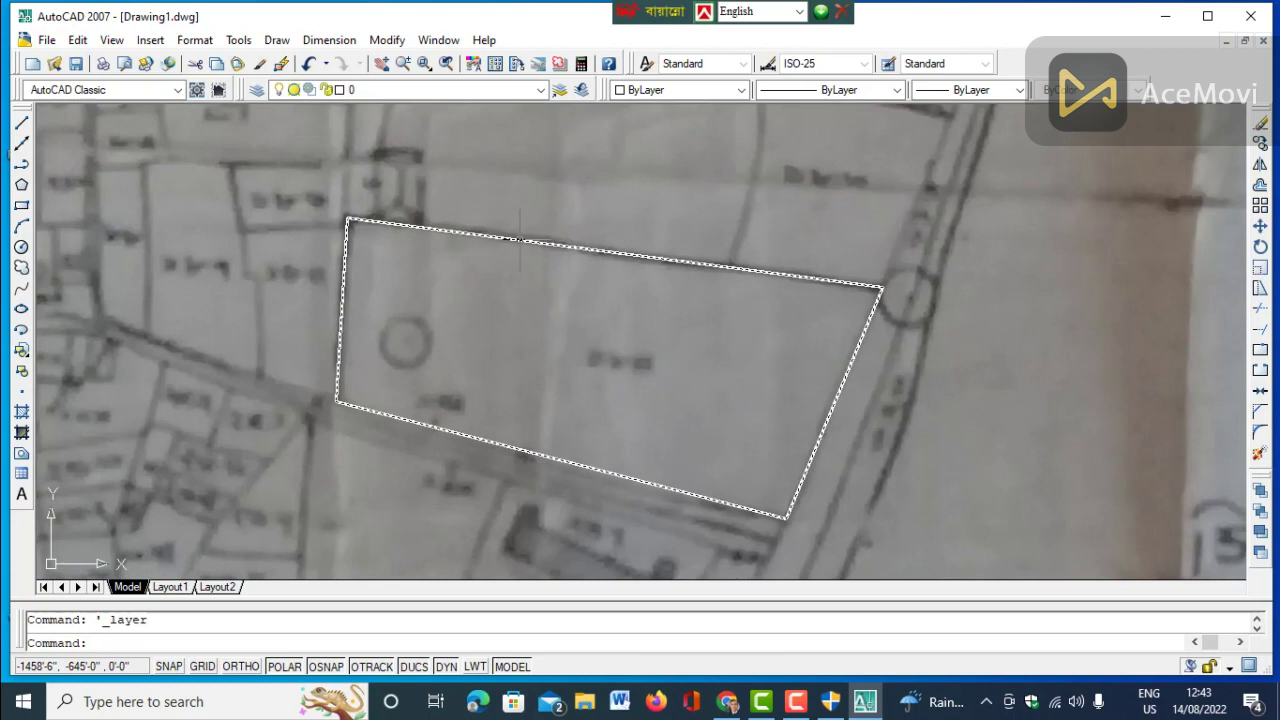
click(340, 90)
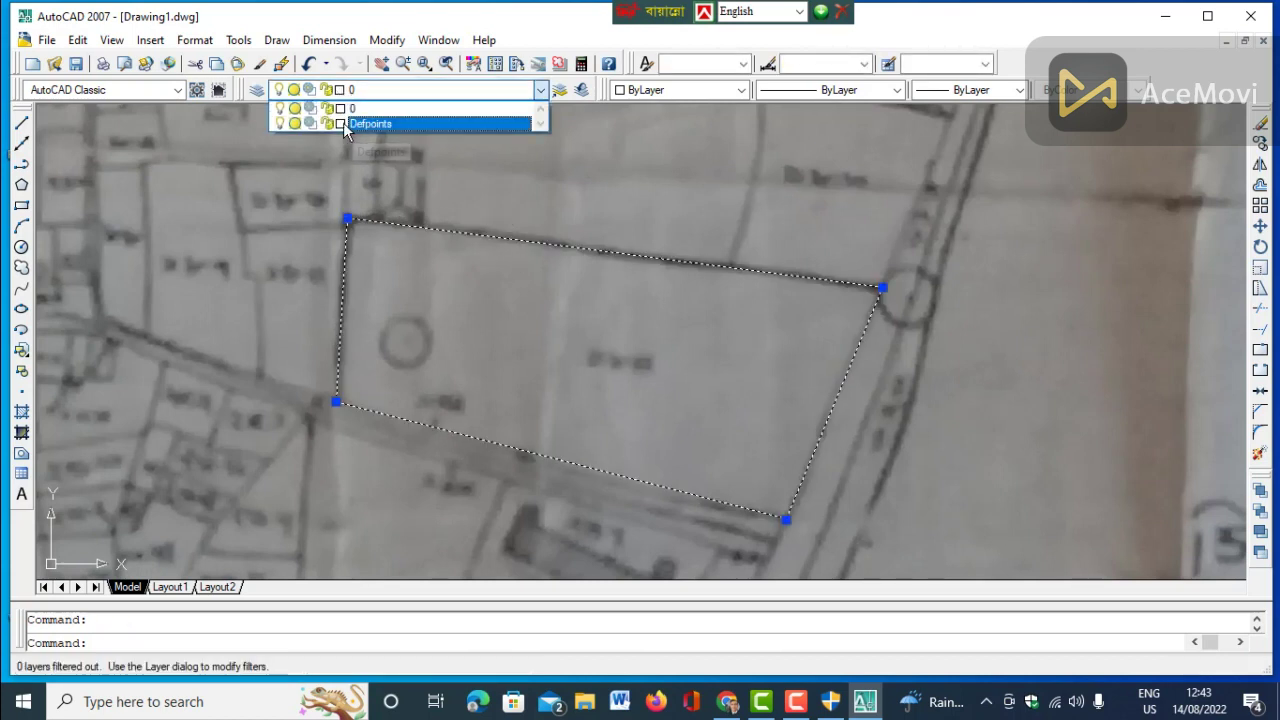
click(343, 112)
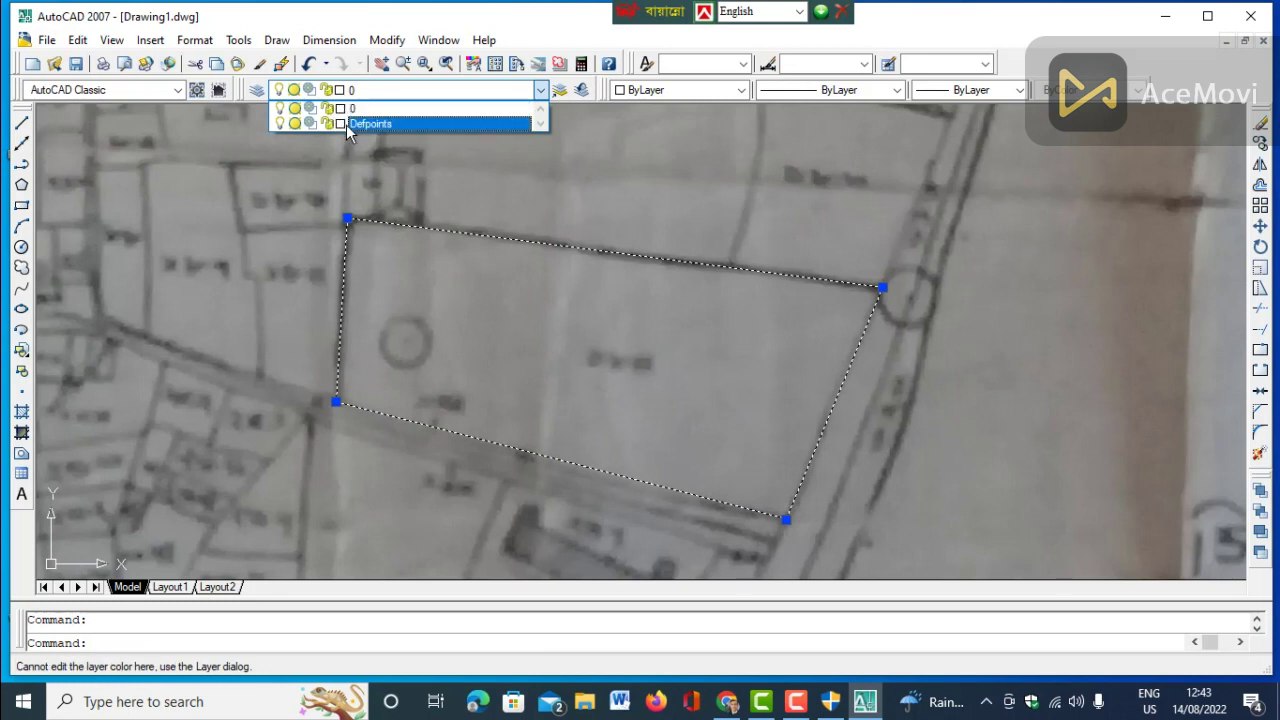
click(258, 93)
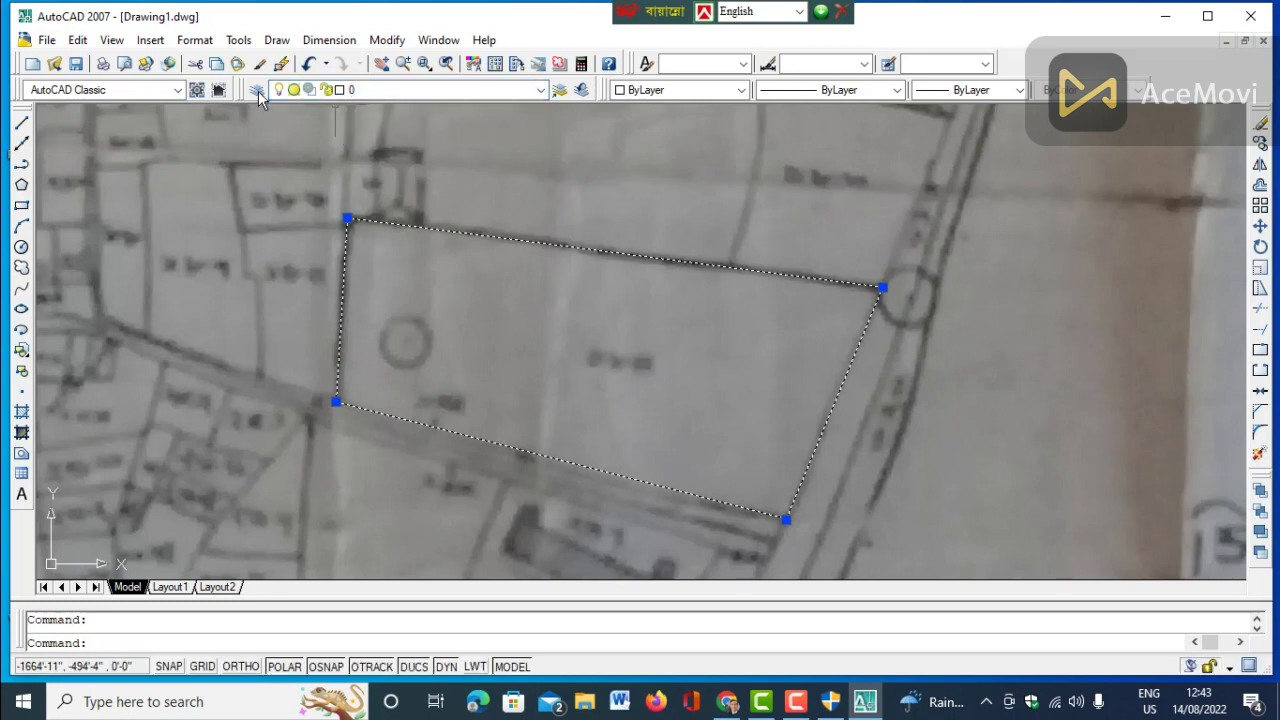
click(622, 92)
click(622, 142)
click(610, 178)
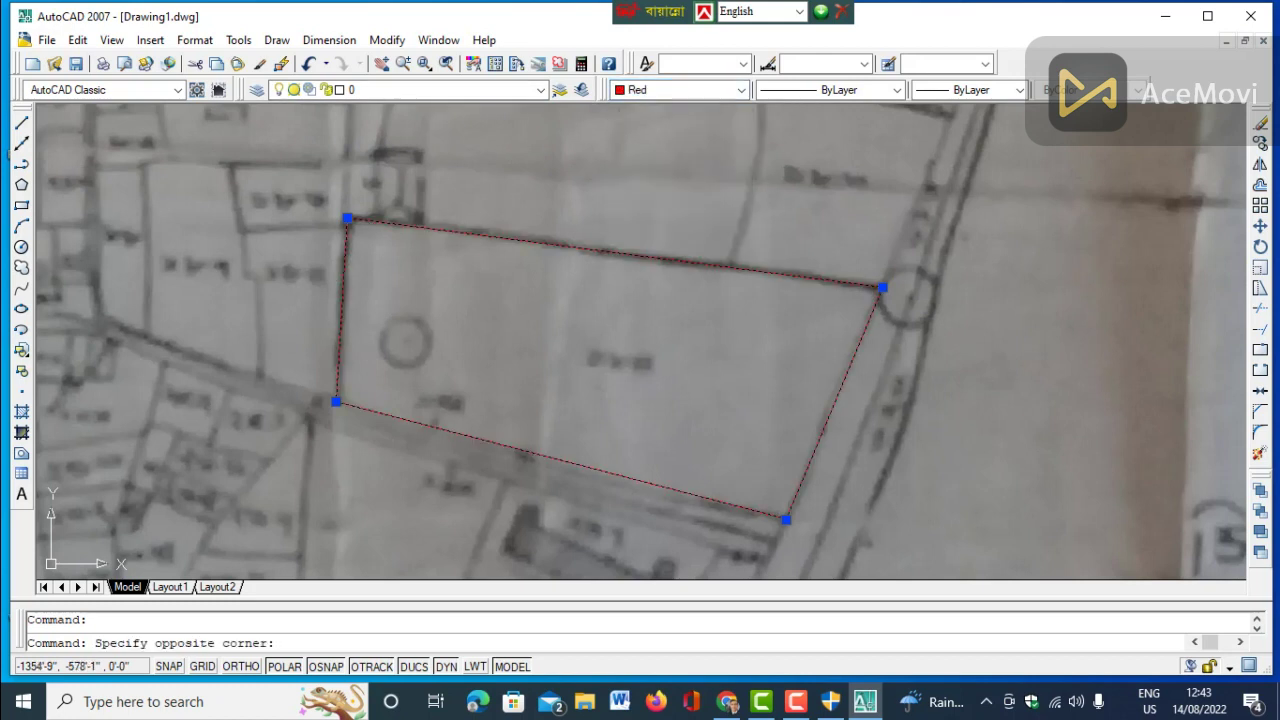
click(850, 238)
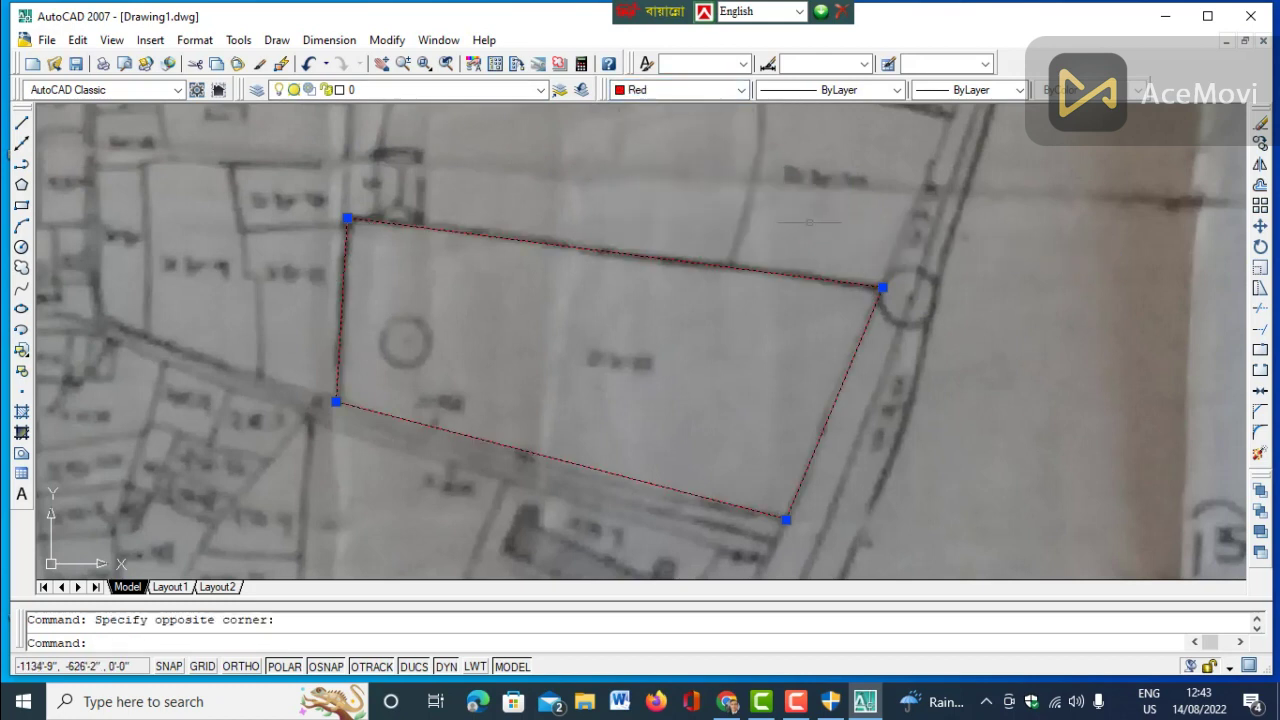
Examine the red boundary against the plot outline and the surrounding plots on the scanned map.
click(21, 122)
scroll(736, 180, down, 3)
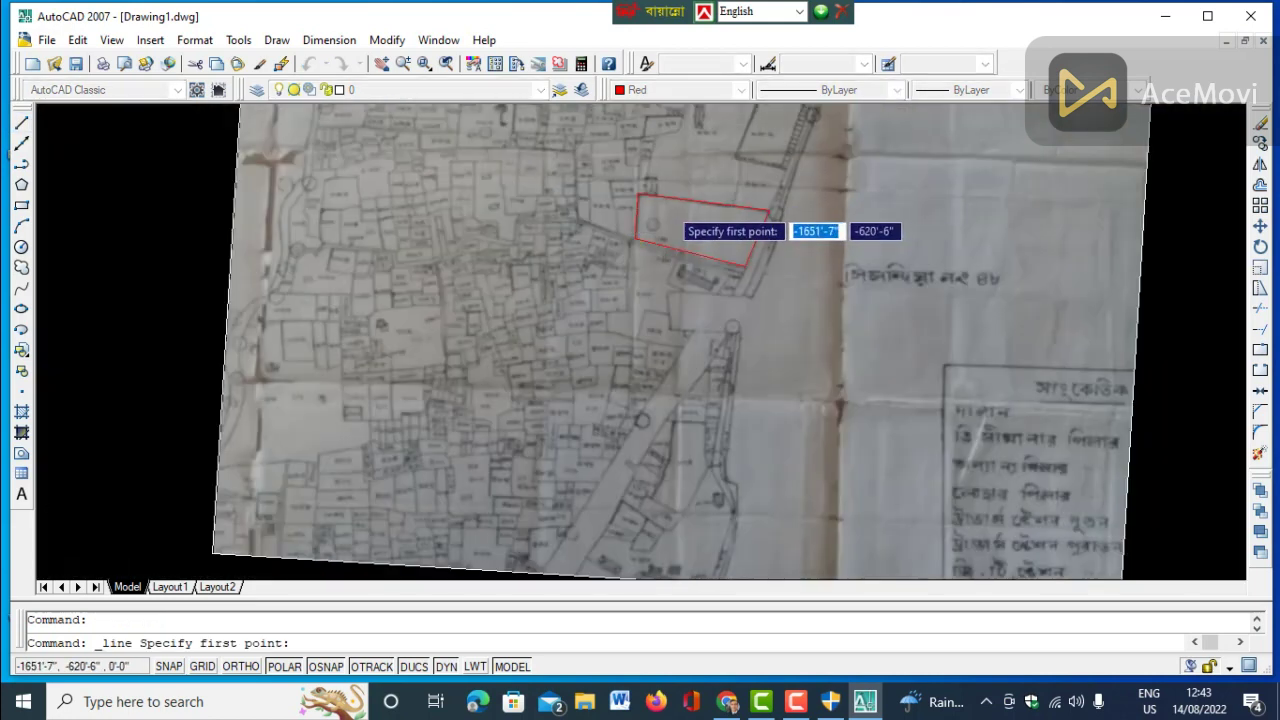
scroll(670, 210, up, 5)
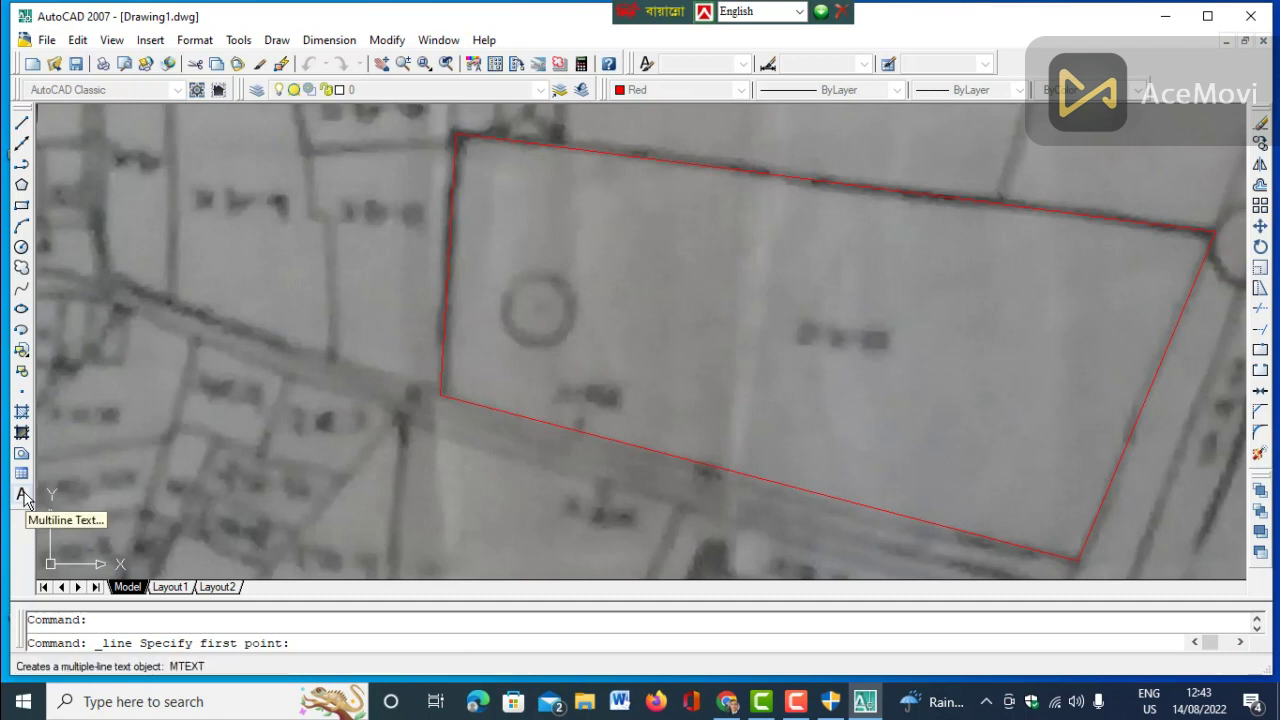
scroll(767, 357, down, 5)
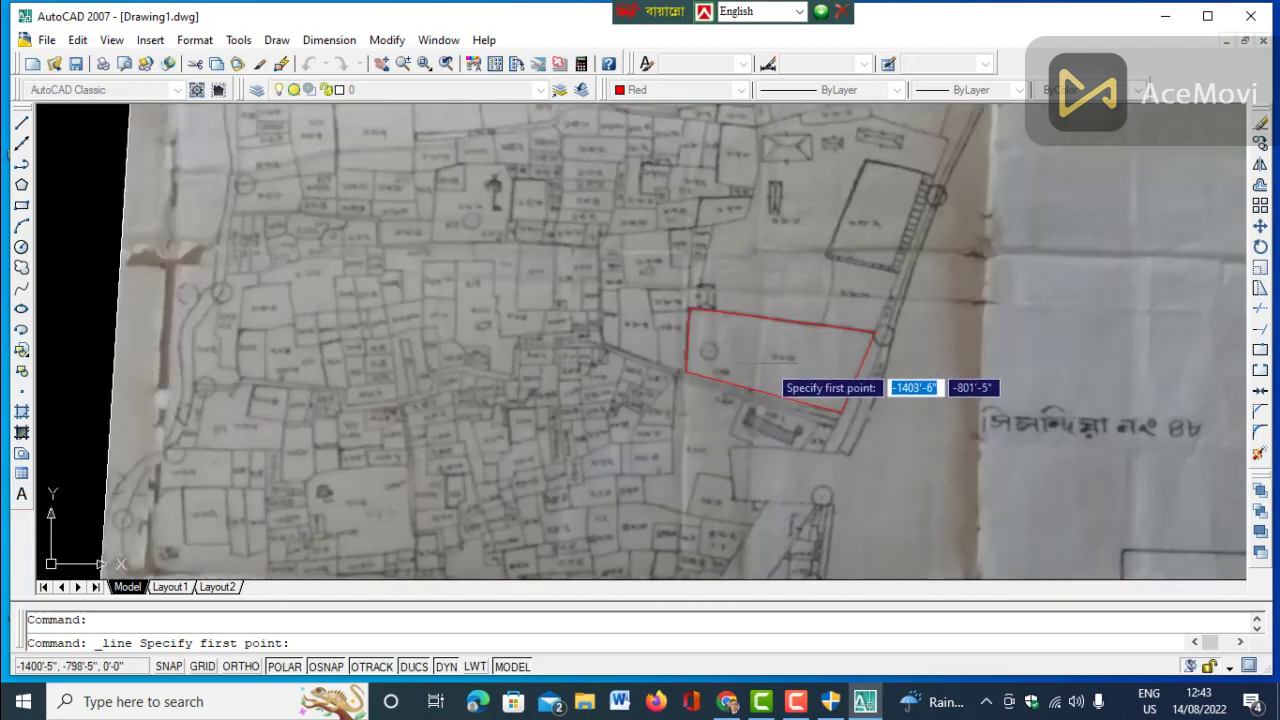
scroll(785, 343, down, 2)
scroll(785, 355, up, 3)
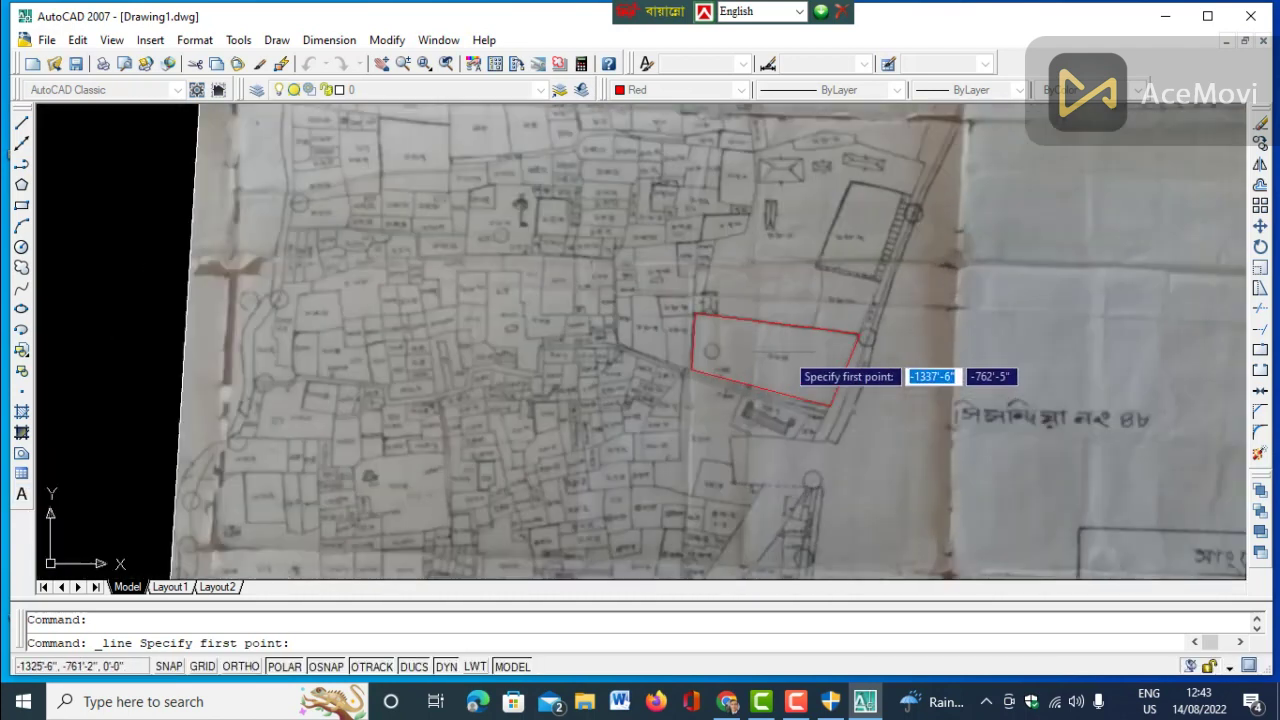
scroll(765, 395, up, 4)
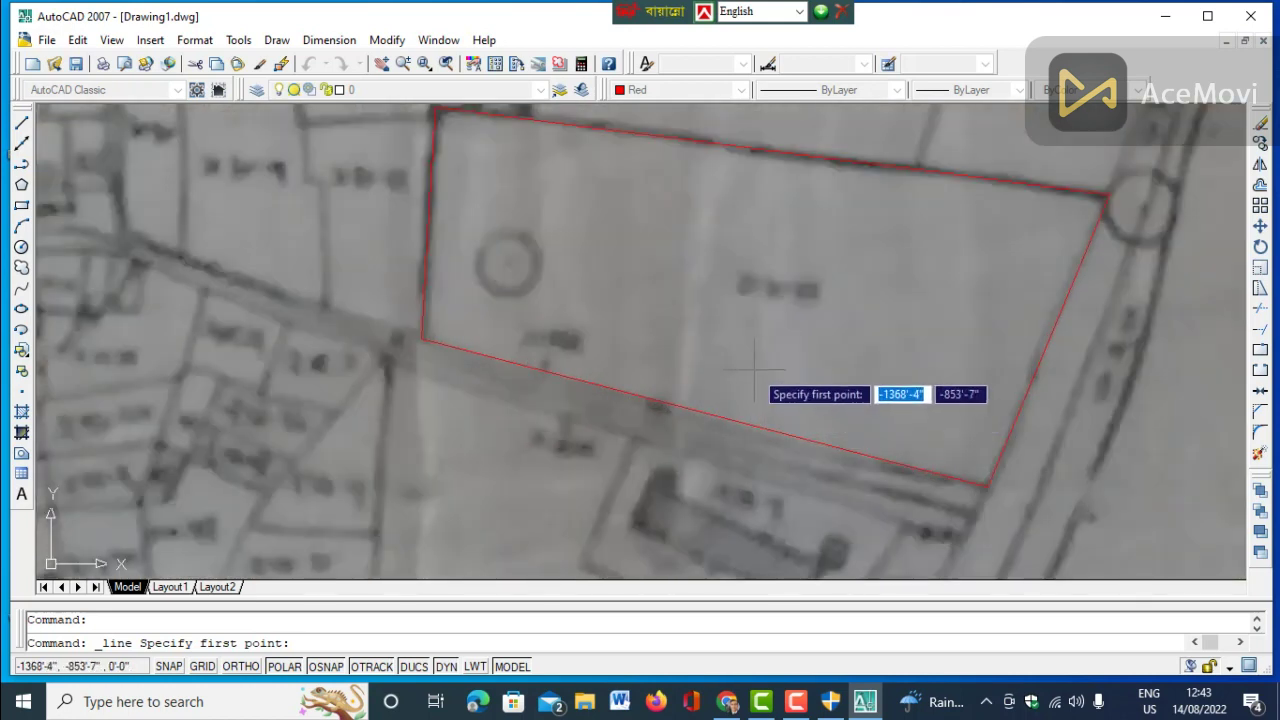
scroll(755, 370, down, 2)
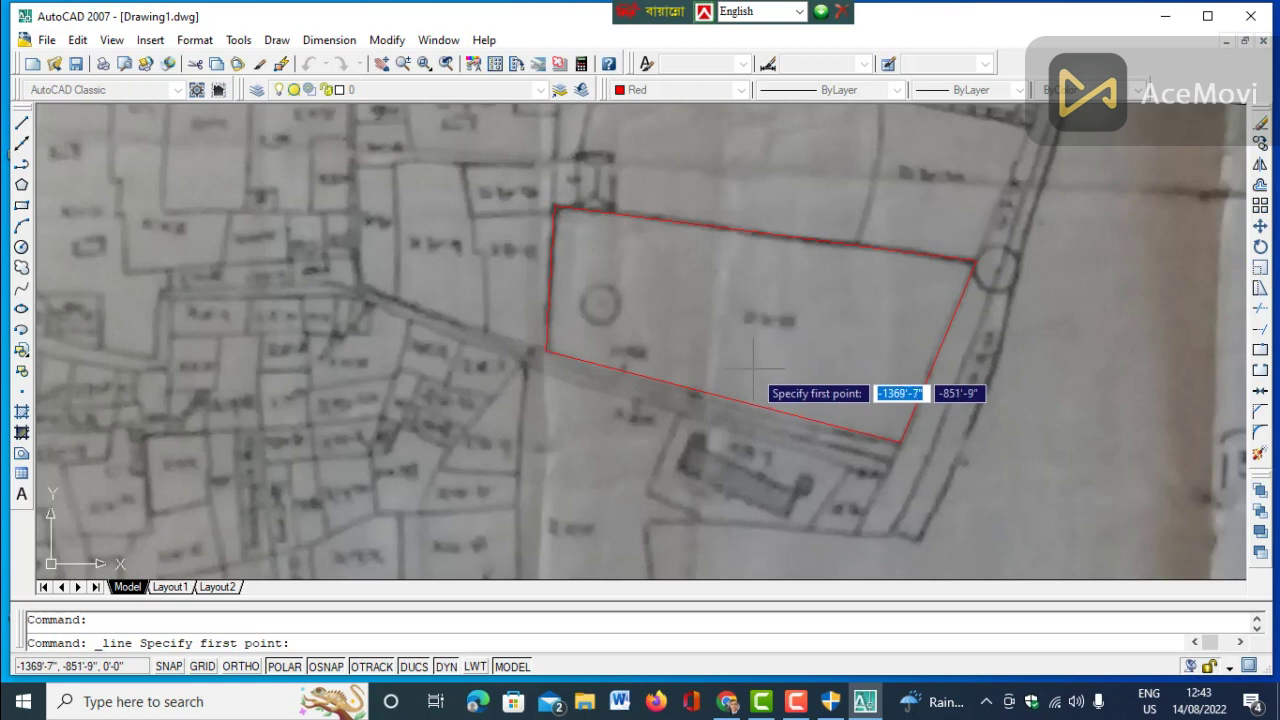
scroll(753, 371, down, 2)
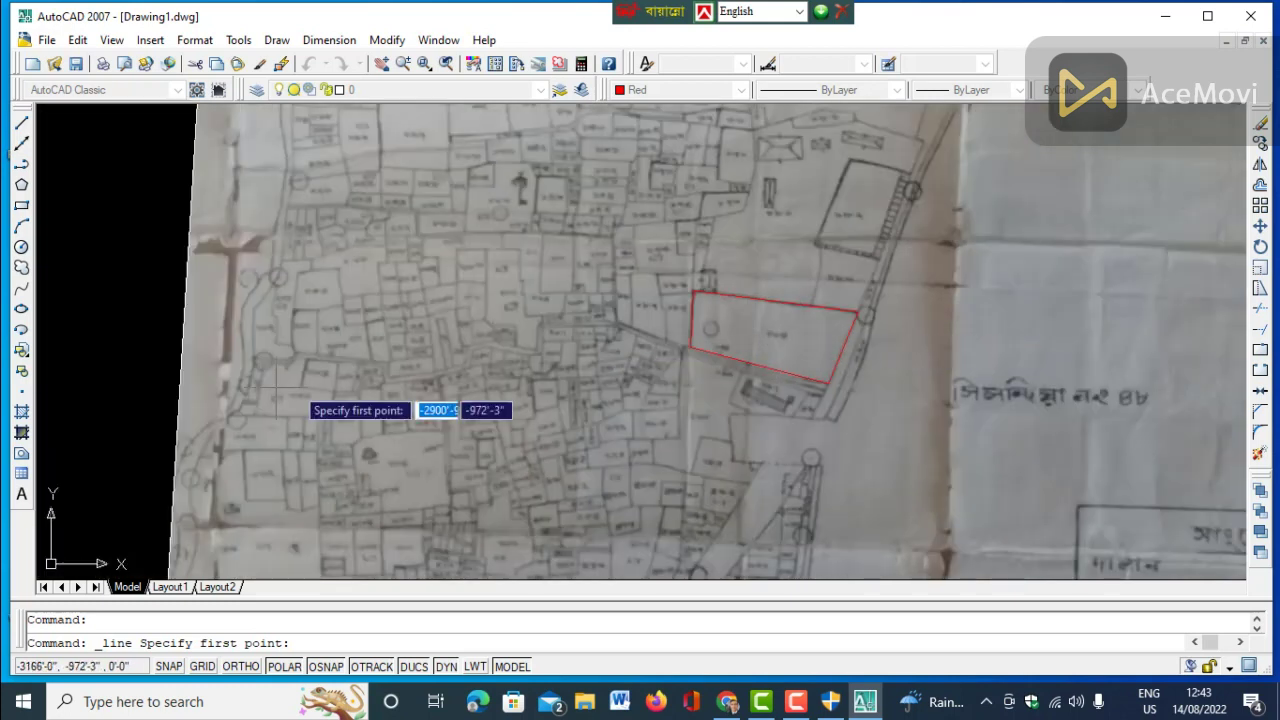
Add the multiline text ২৮৪ inside the red plot boundary, near its upper edge.
click(21, 495)
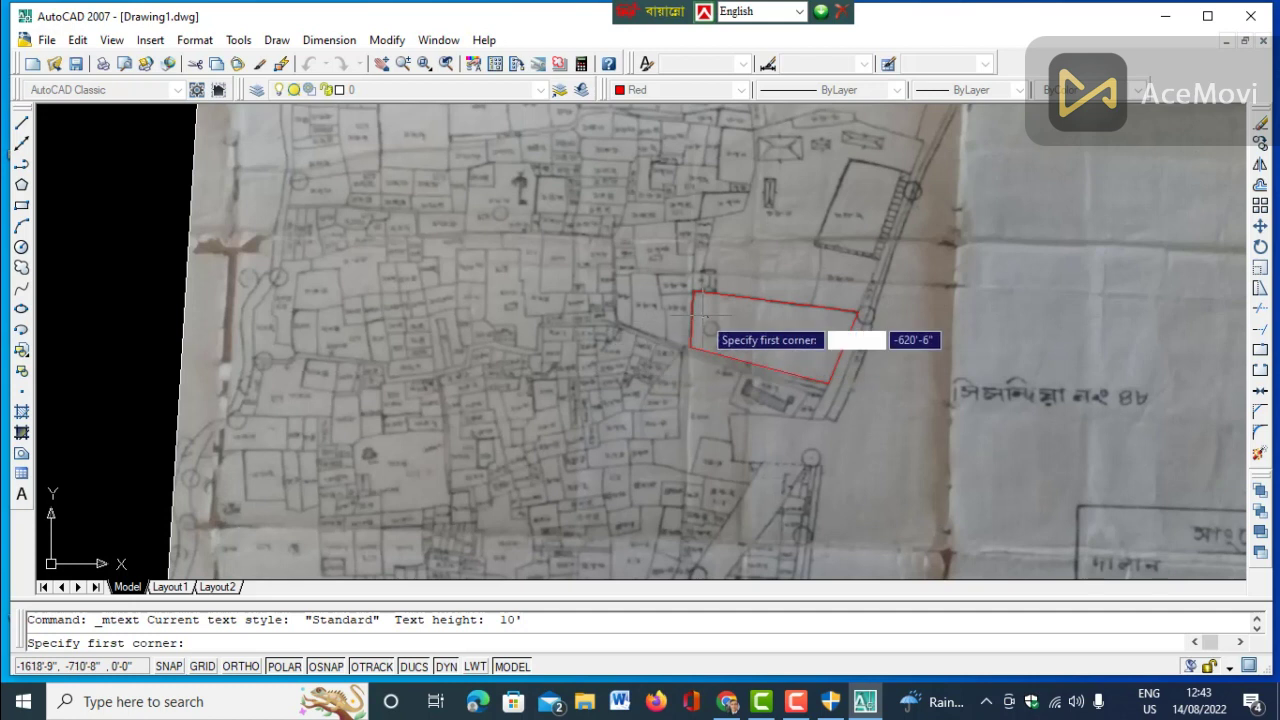
click(747, 317)
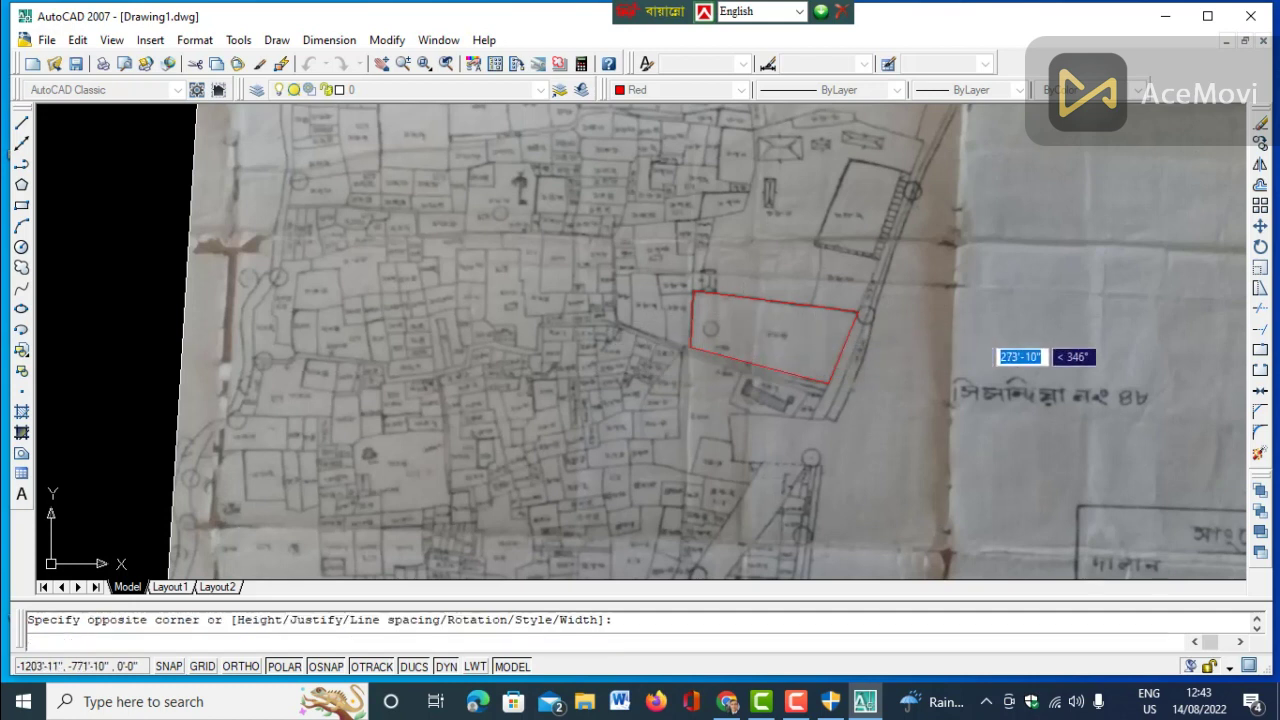
click(1038, 389)
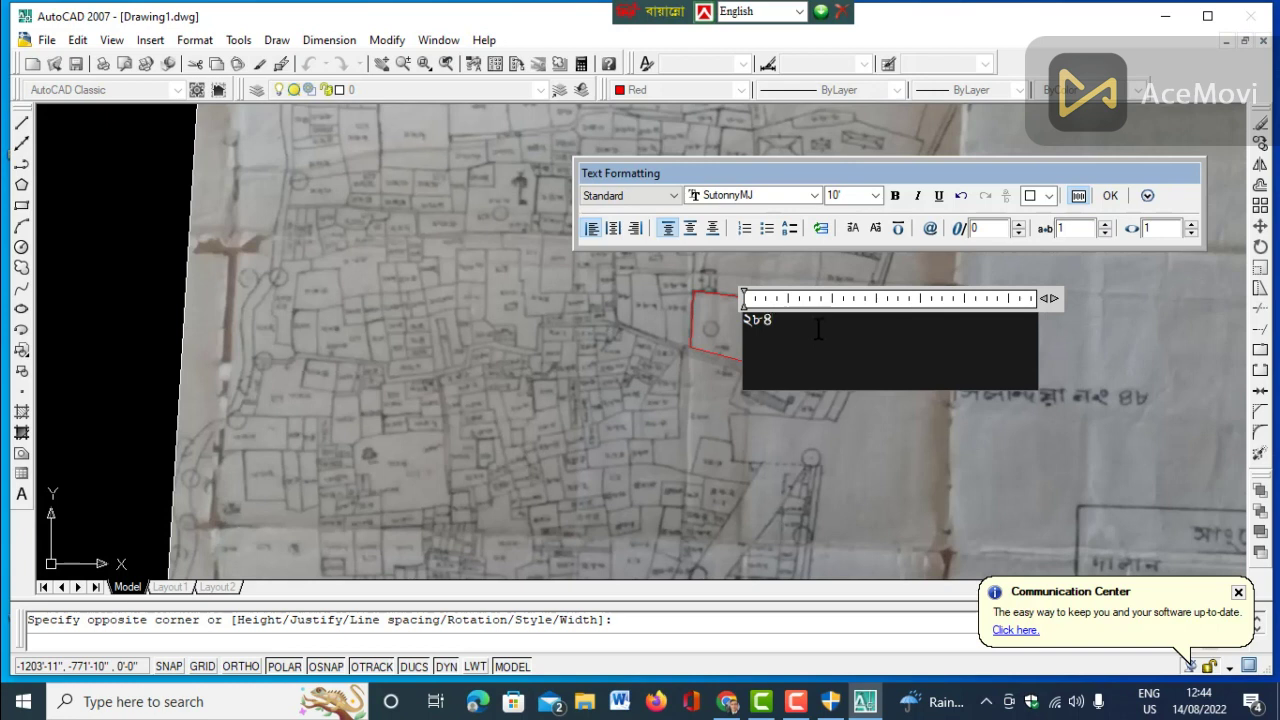
key(Return)
click(1110, 195)
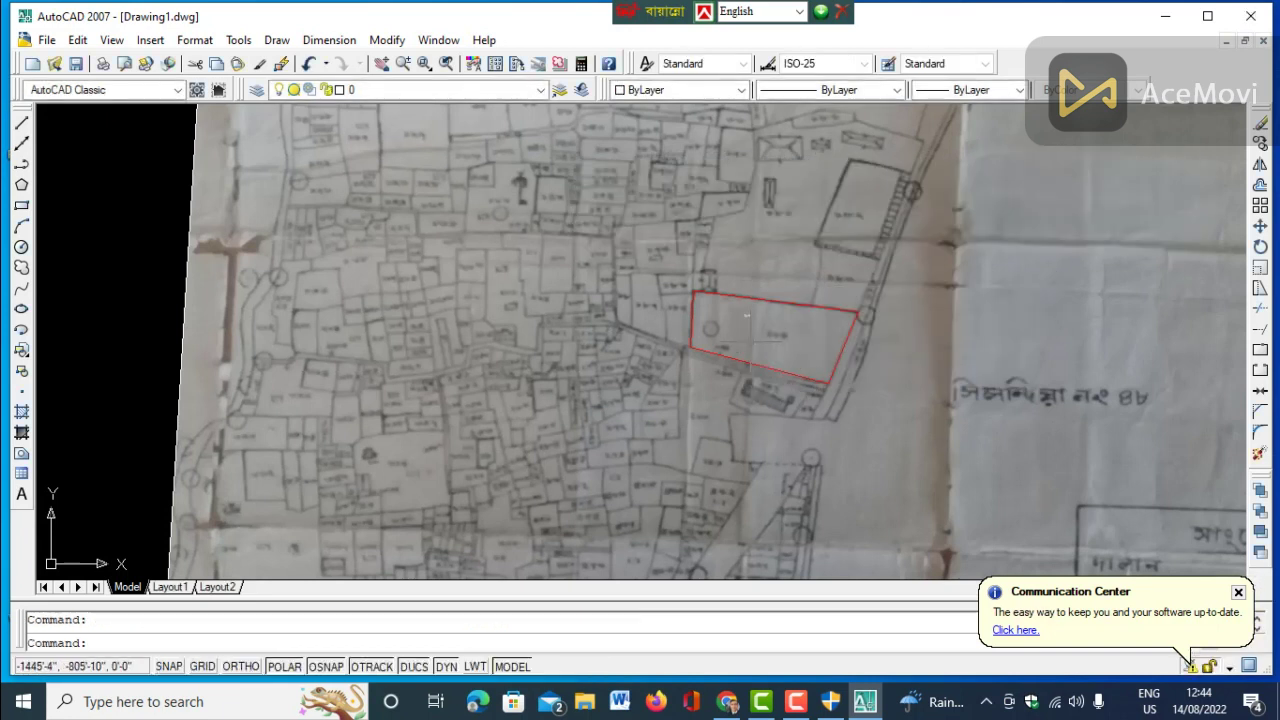
scroll(746, 316, up, 6)
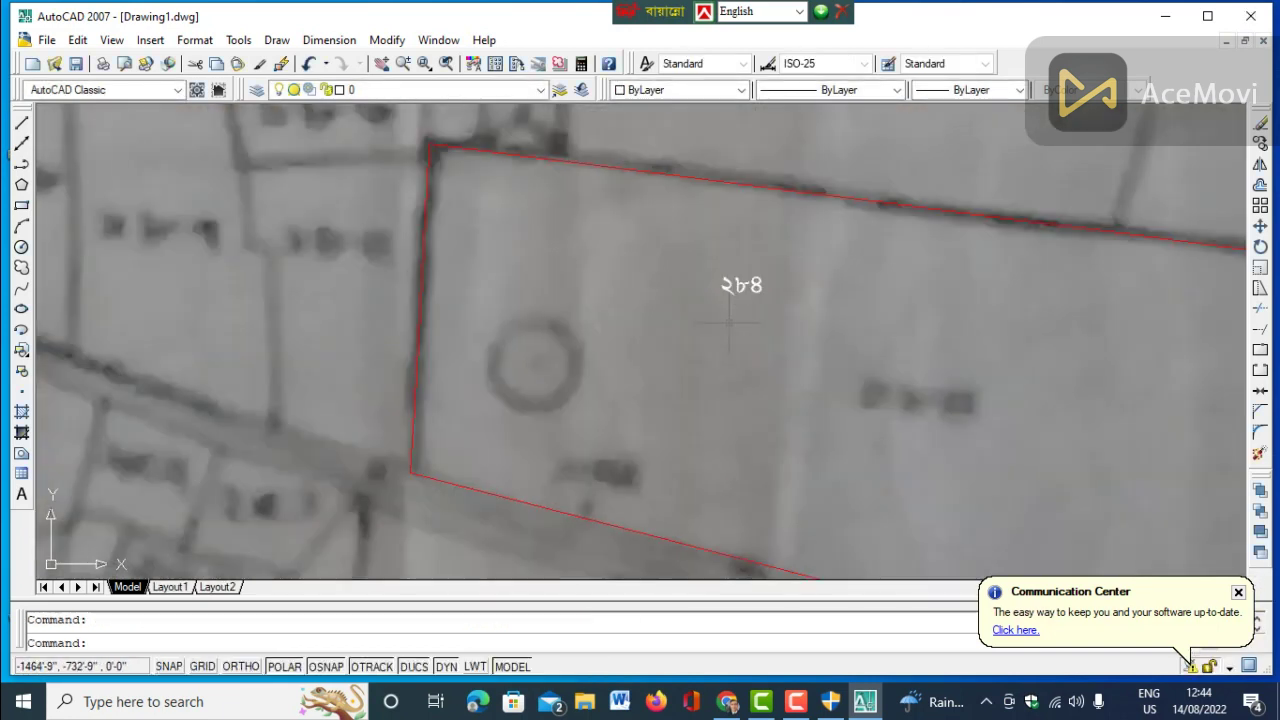
scroll(729, 321, up, 3)
scroll(729, 321, down, 6)
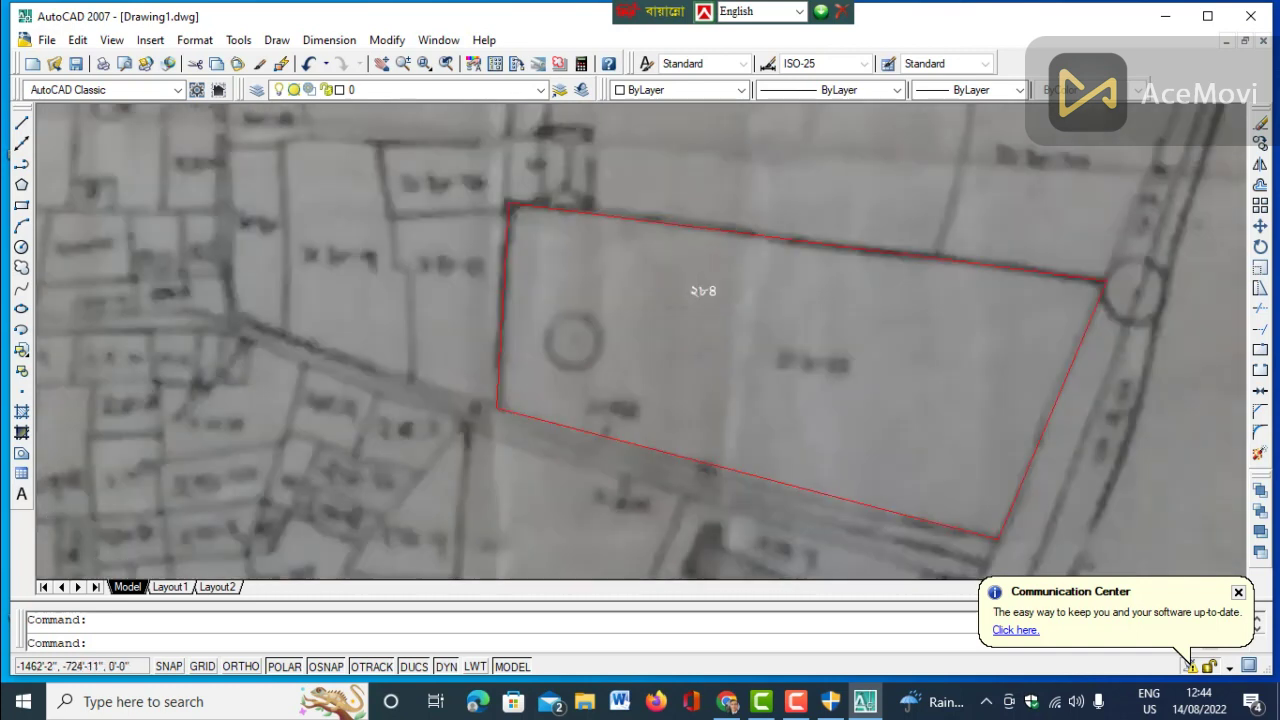
Open the red plot boundary's properties and bring its area into QuickCalc.
scroll(695, 303, down, 2)
click(791, 270)
right_click(786, 260)
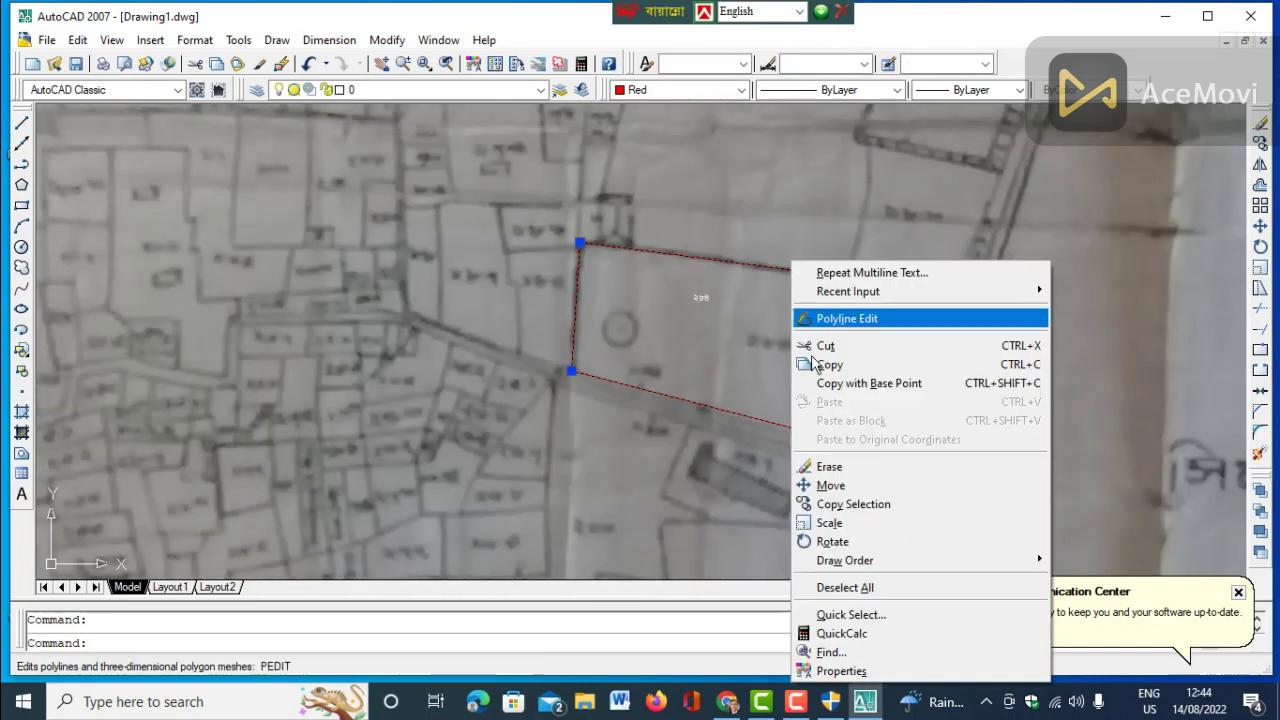
click(820, 671)
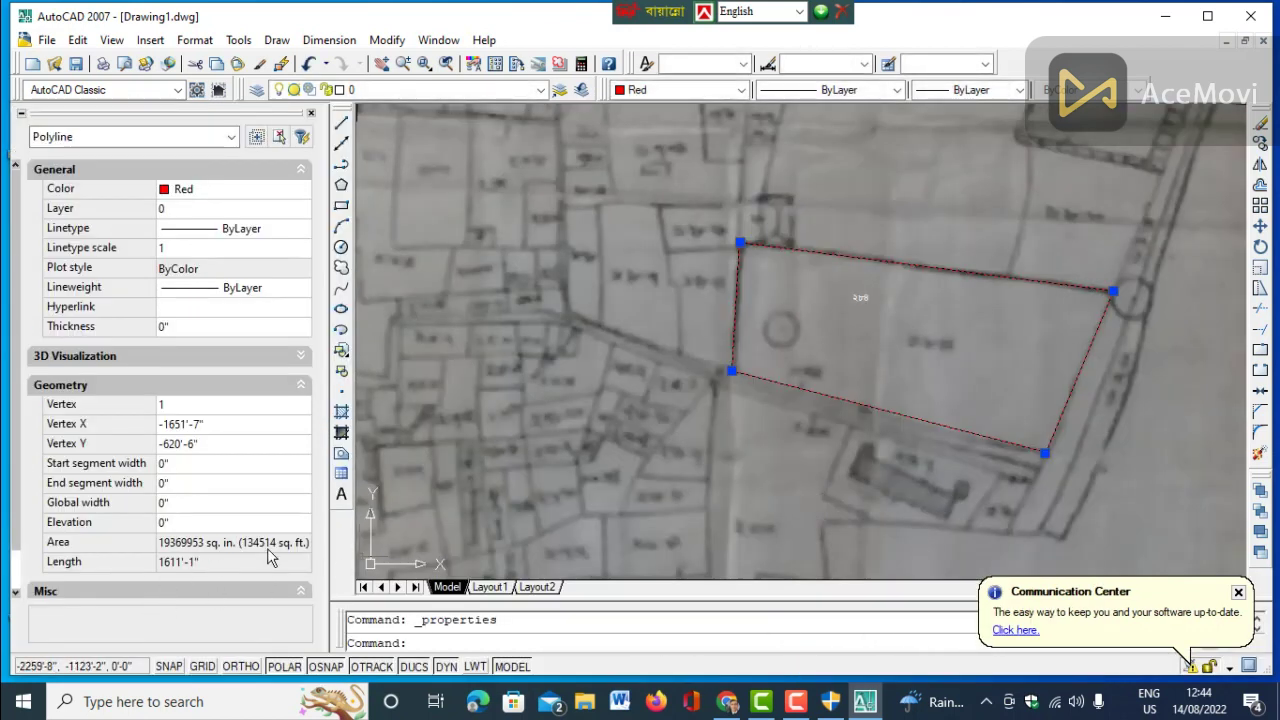
click(275, 546)
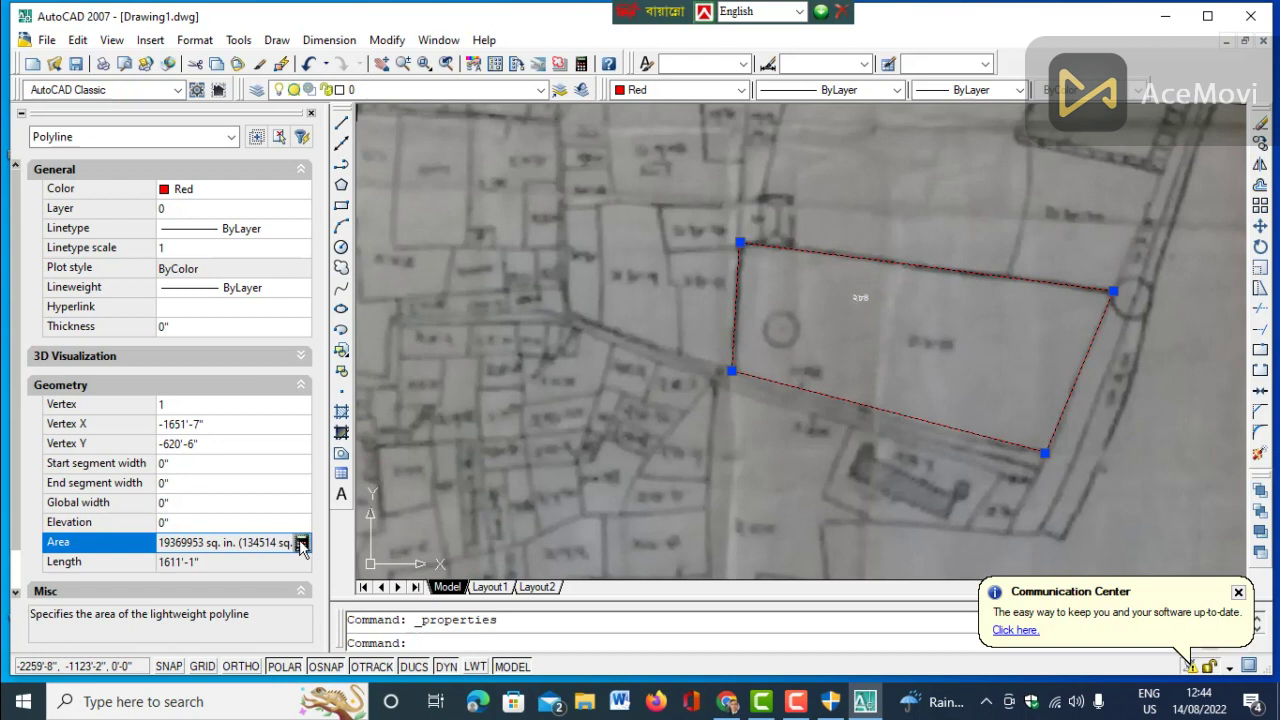
click(301, 542)
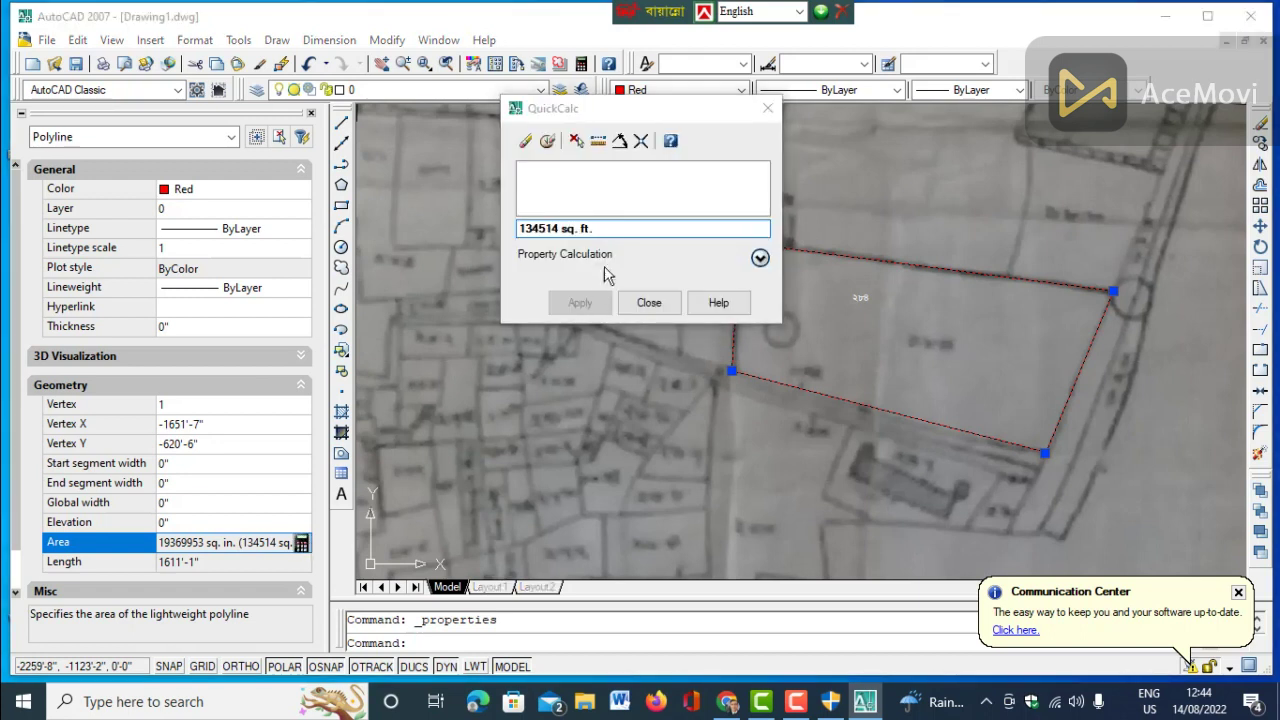
Divide the plot area 134514 by 435.6, copy the result to two decimals, and close the calculator and properties.
key(BackSpace)
key(BackSpace)
key(BackSpace)
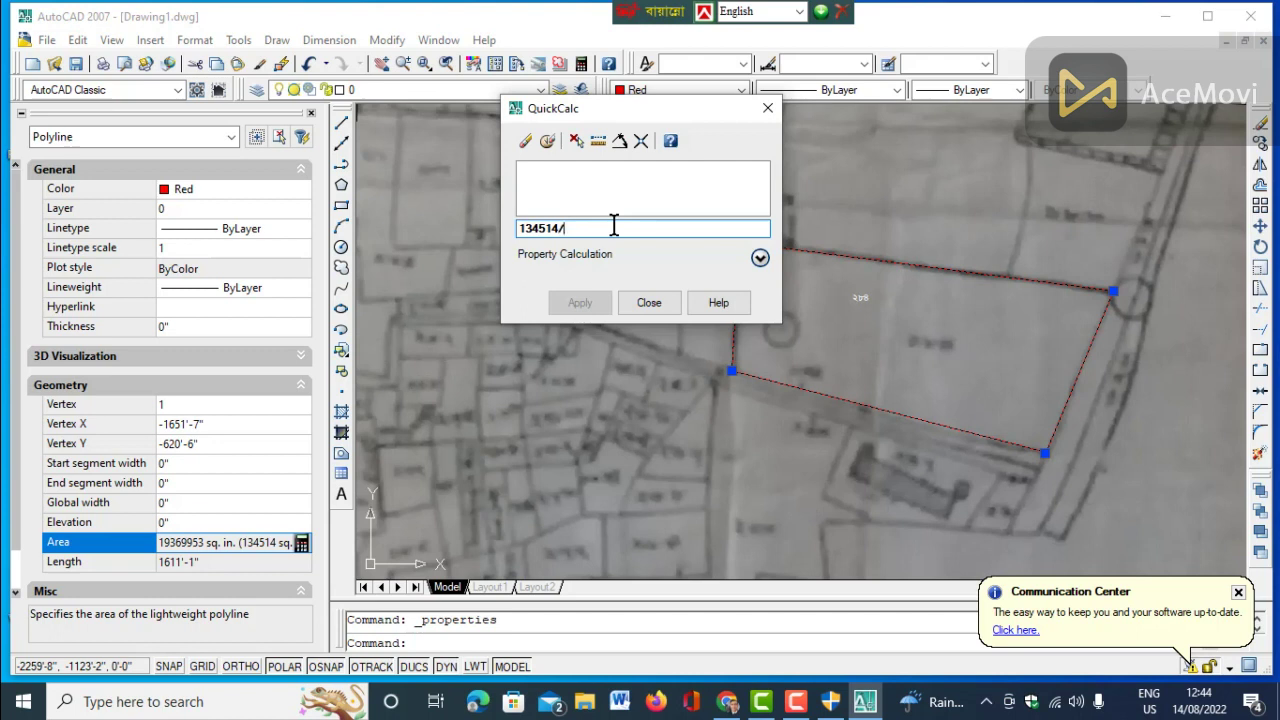
text(/435.6)
key(Return)
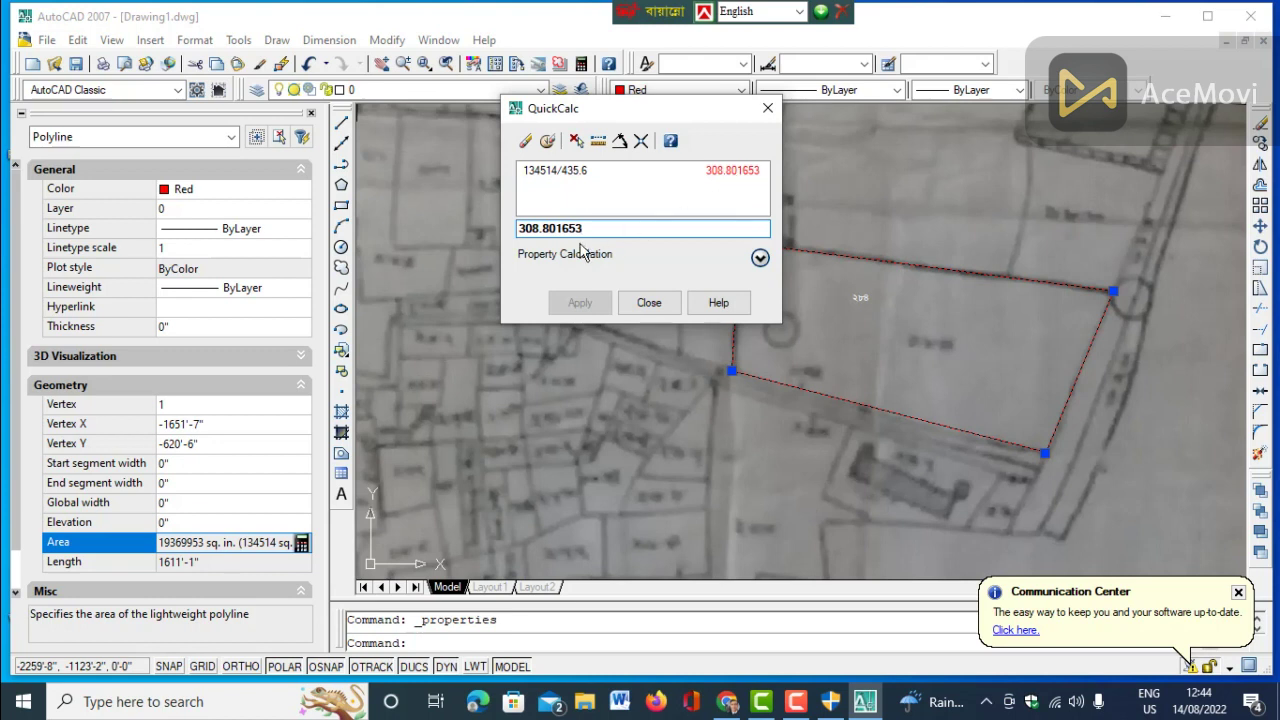
drag(556, 228, 522, 230)
click(769, 109)
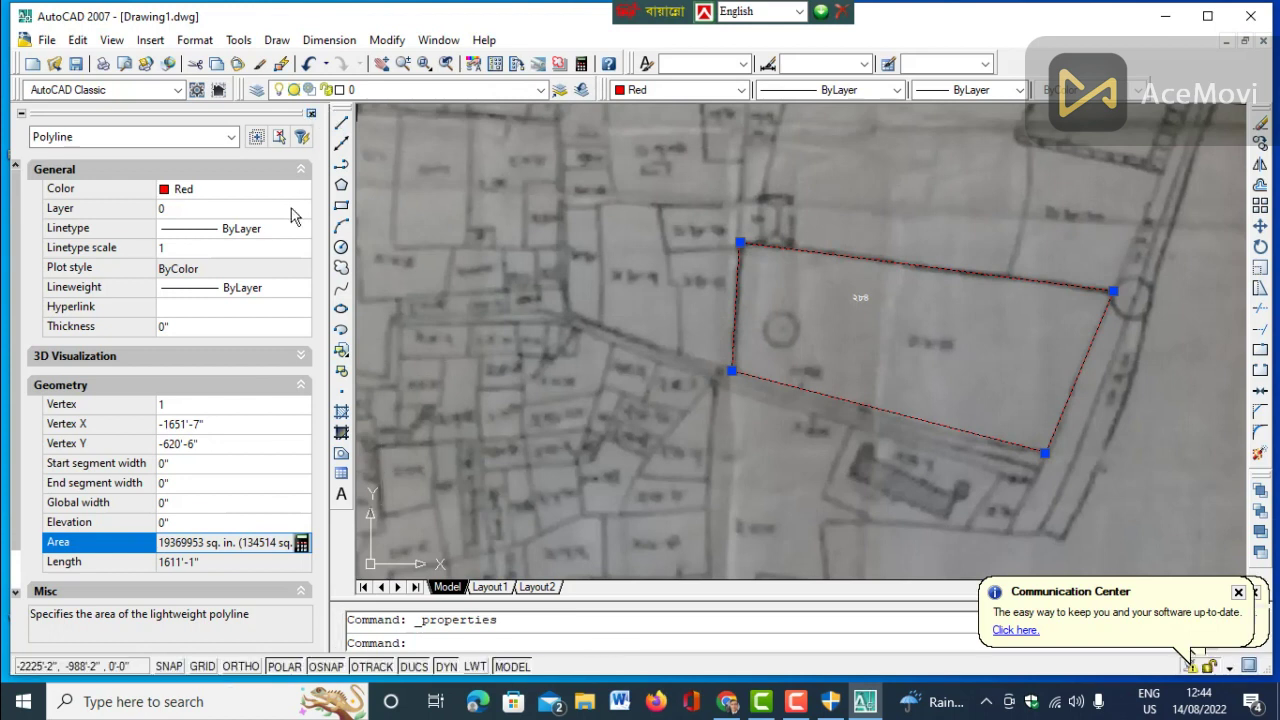
key(ctrl+1)
Start a multiline text box inside the red boundary beneath the plot number and paste the calculated area 308.80.
click(21, 494)
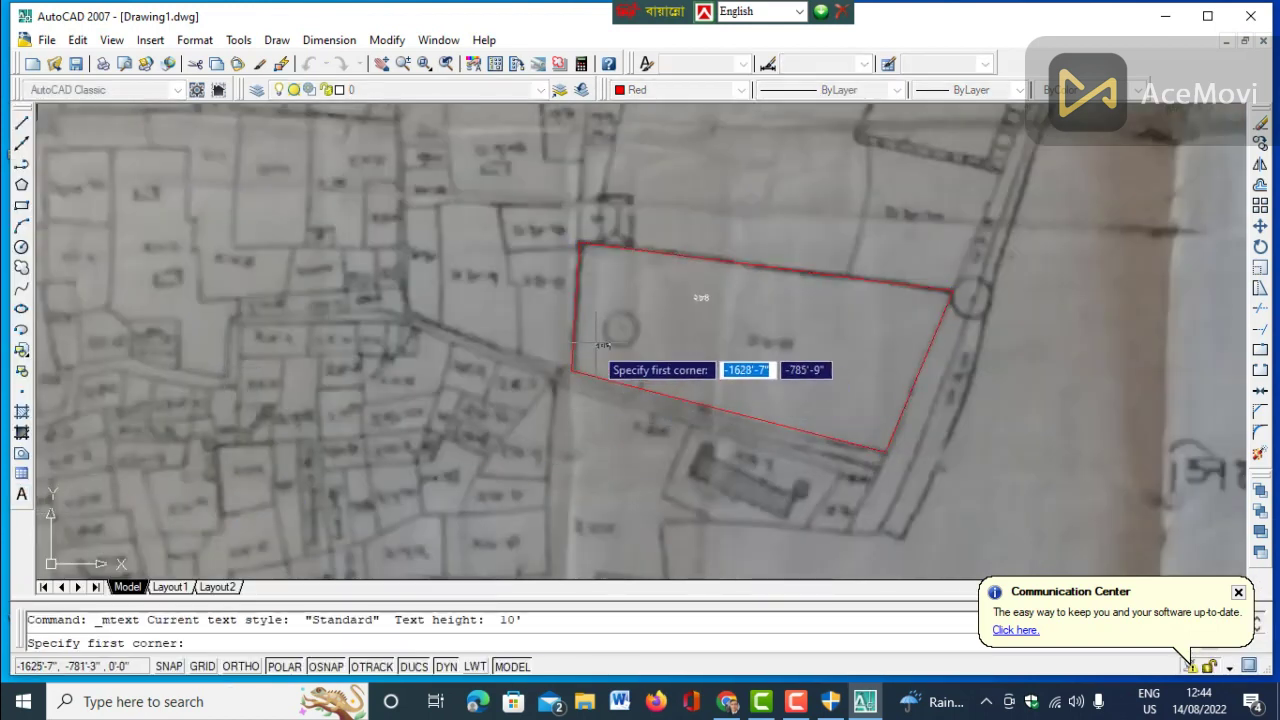
click(685, 324)
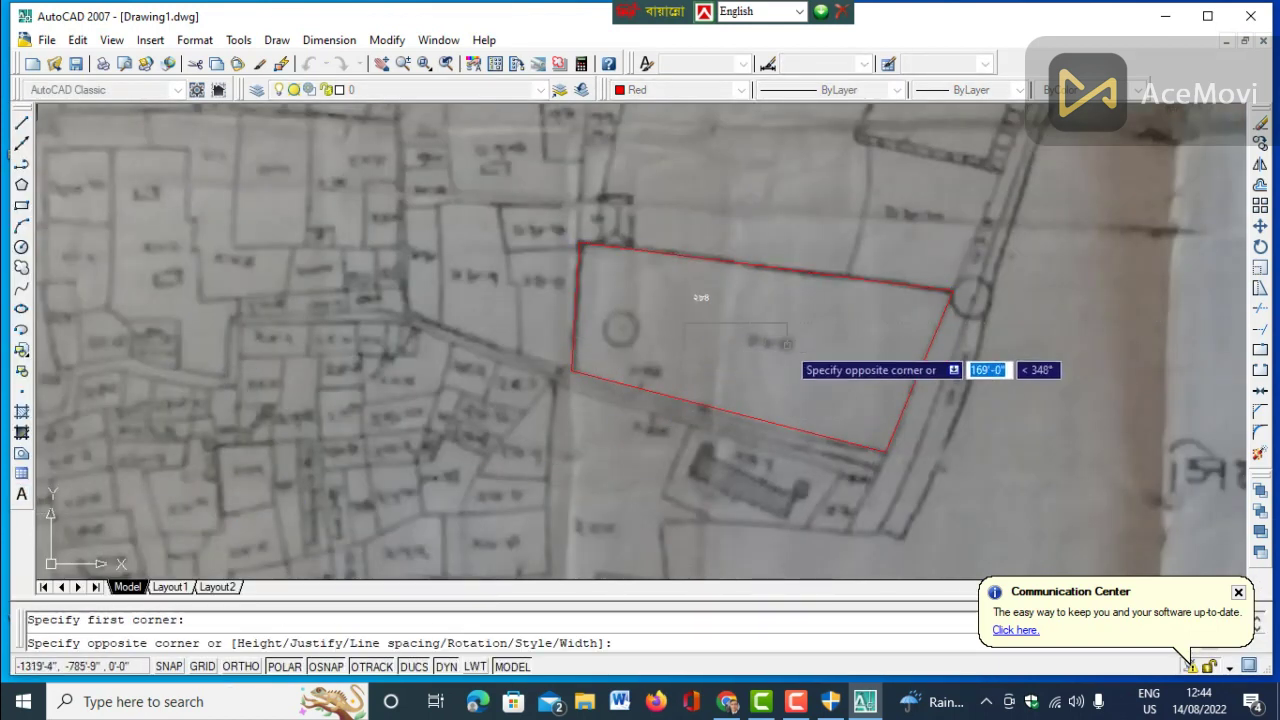
click(821, 361)
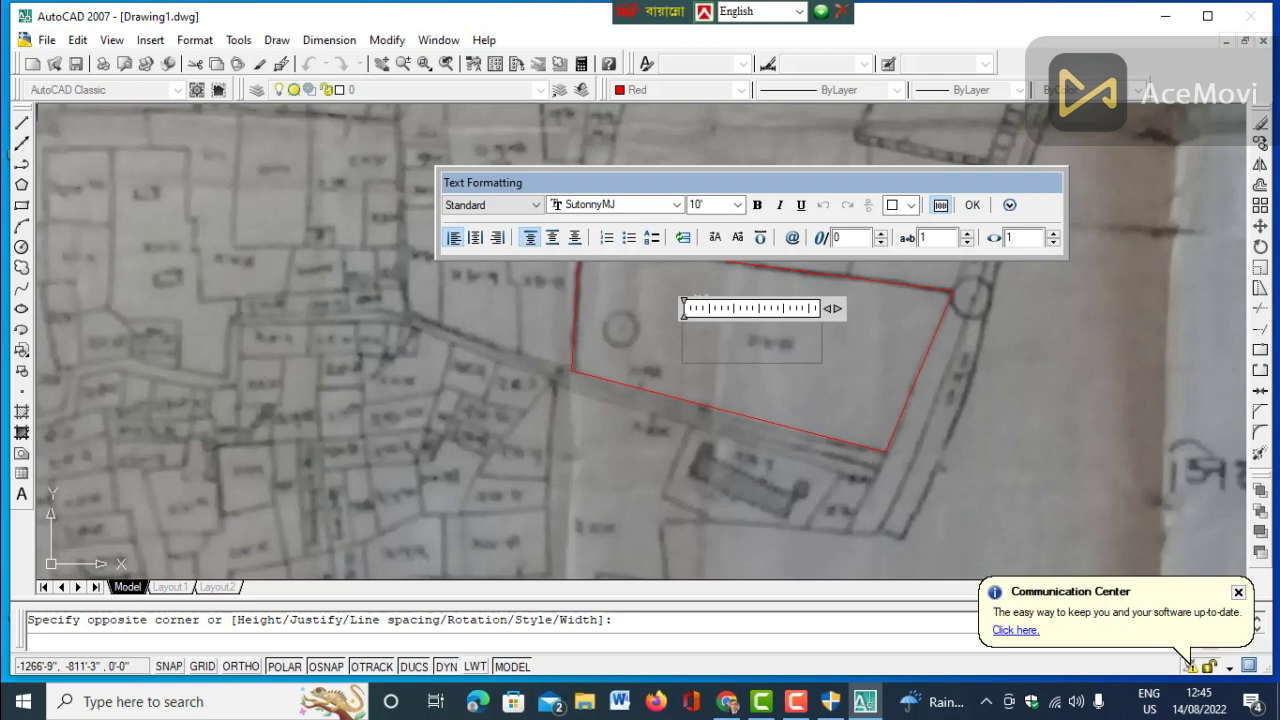
right_click(748, 340)
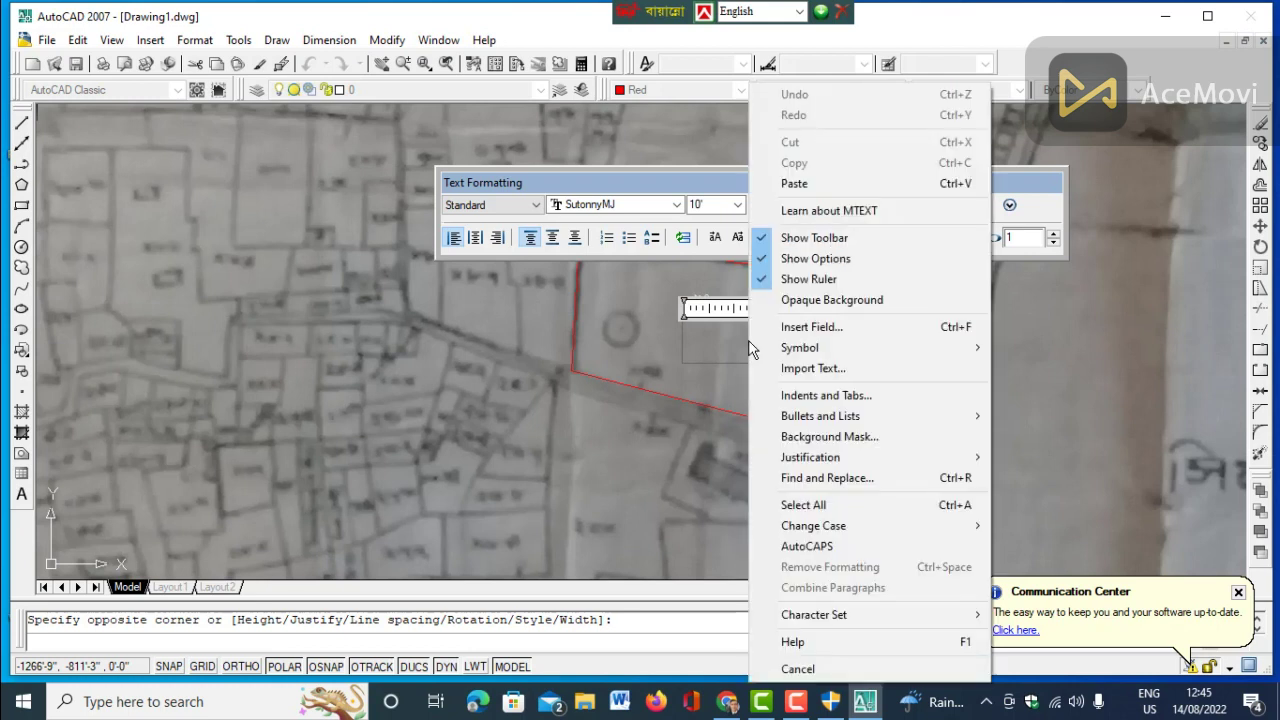
click(790, 179)
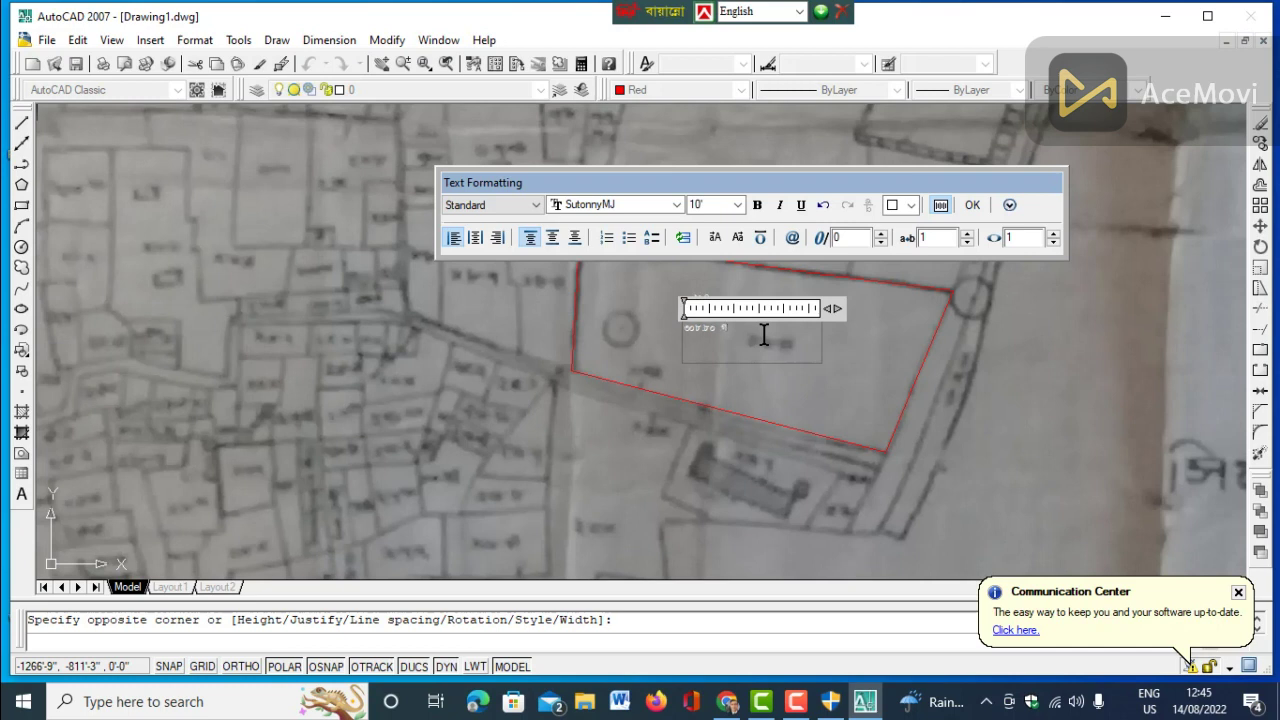
Replace the stray ending after the pasted area with শতাংশ so the label reads ৩০৮.৮০ শতাংশ, and finish the text.
scroll(765, 336, up, 2)
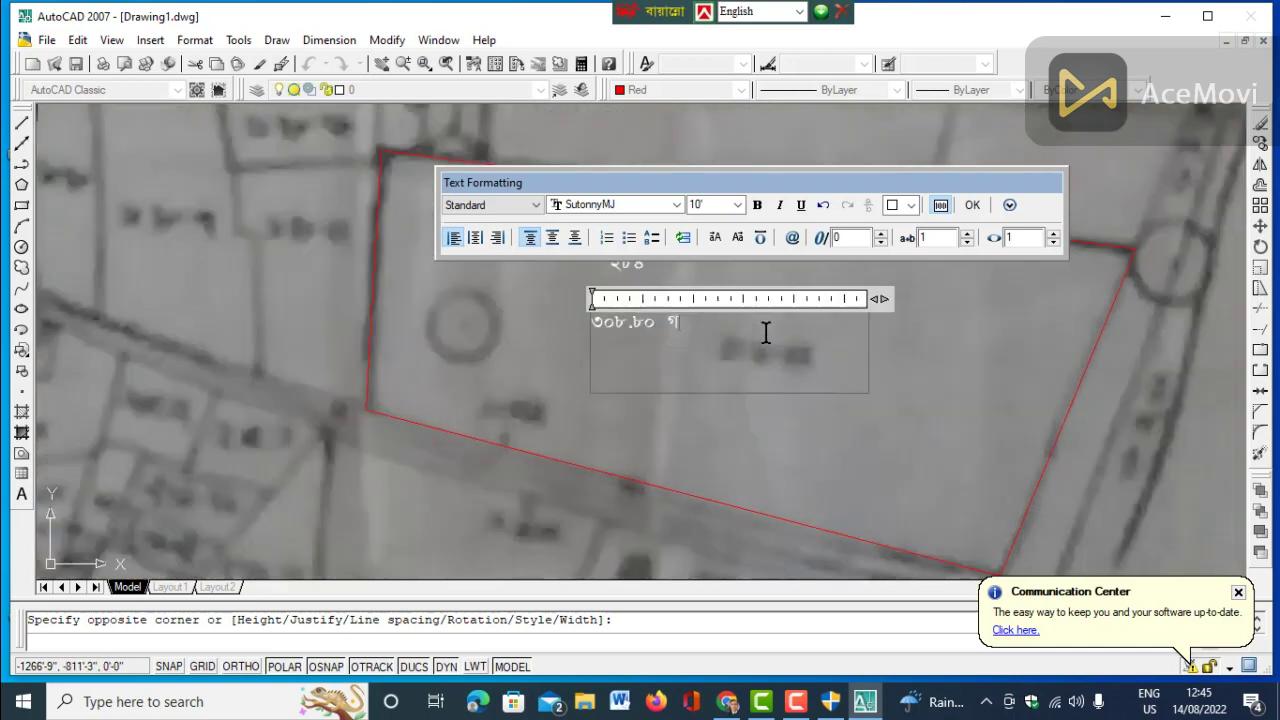
key(BackSpace)
key(BackSpace)
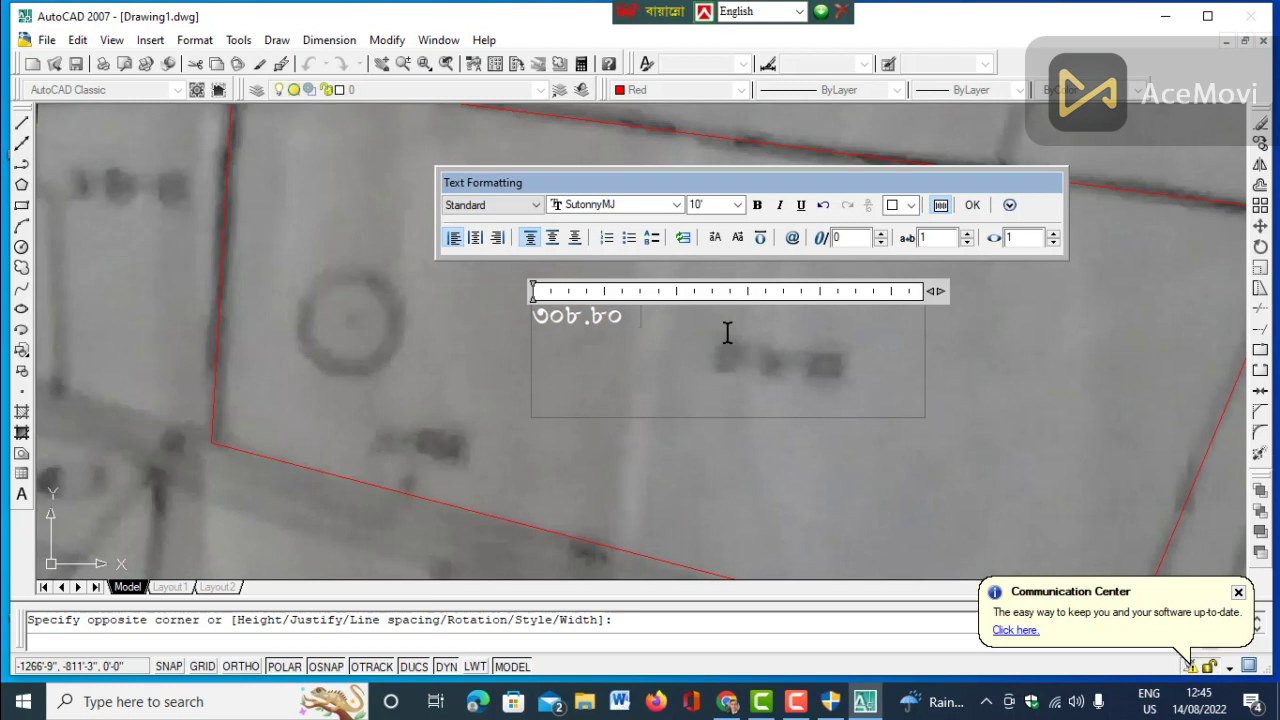
key(ctrl+alt+b)
text(শতাংশ)
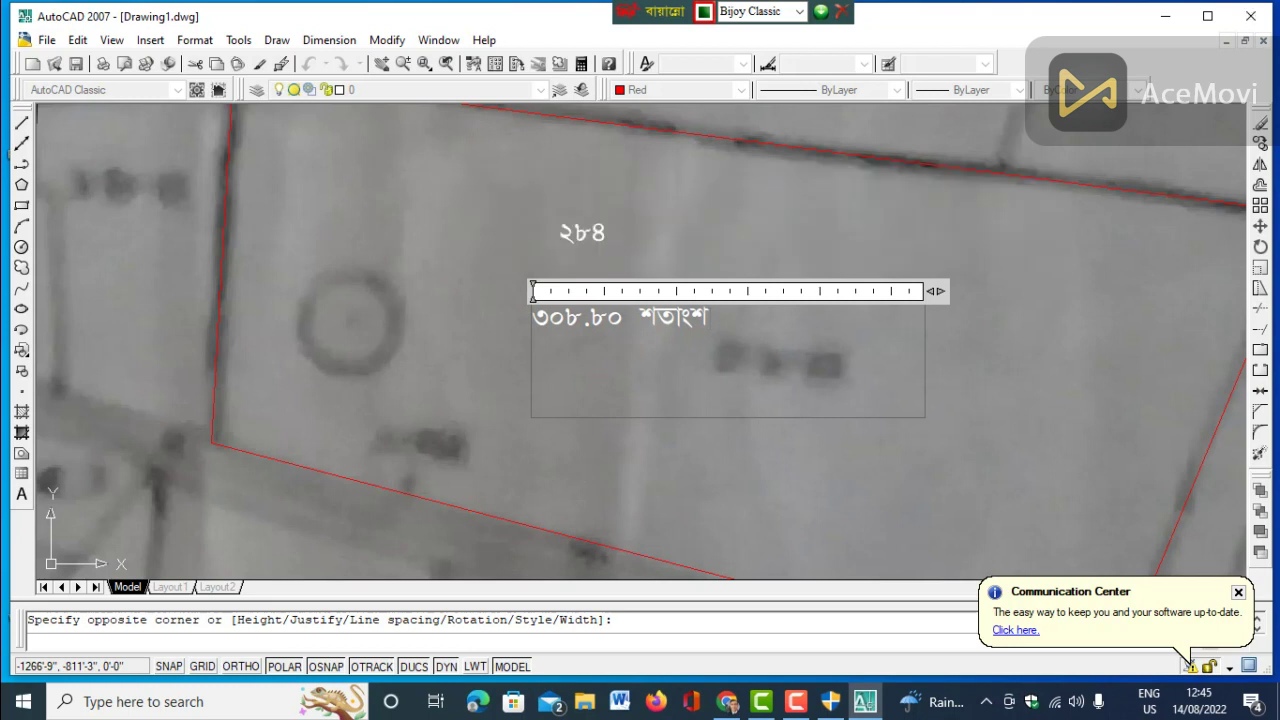
click(973, 205)
Copy the red plot boundary with its two text labels and paste it in the empty space west of the scanned map.
scroll(800, 355, down, 4)
scroll(800, 355, down, 2)
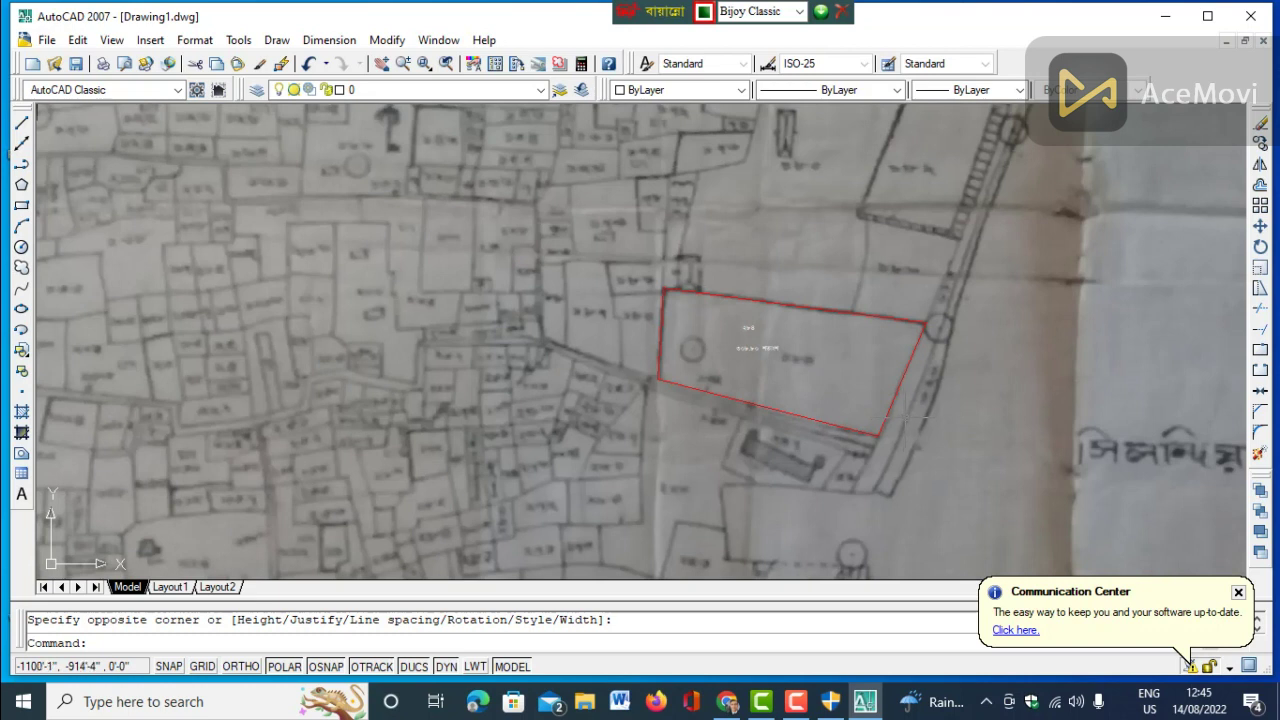
scroll(850, 378, down, 2)
scroll(654, 297, down, 2)
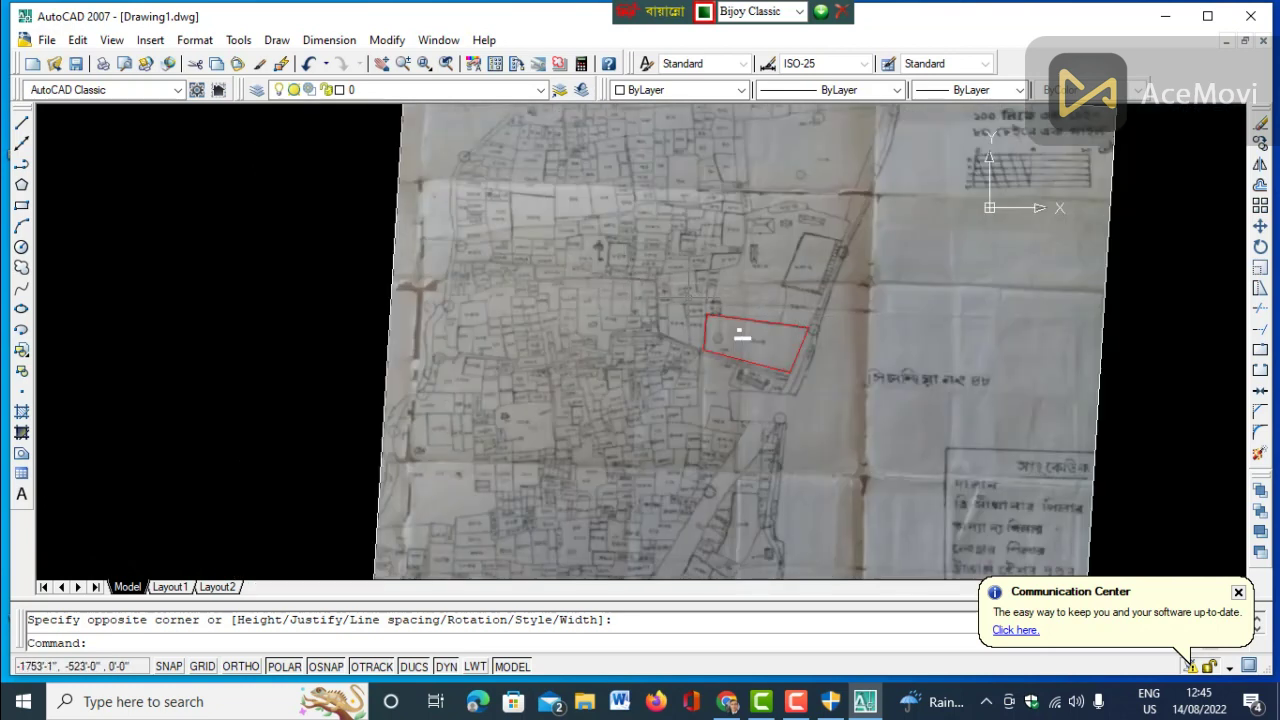
click(686, 296)
click(845, 401)
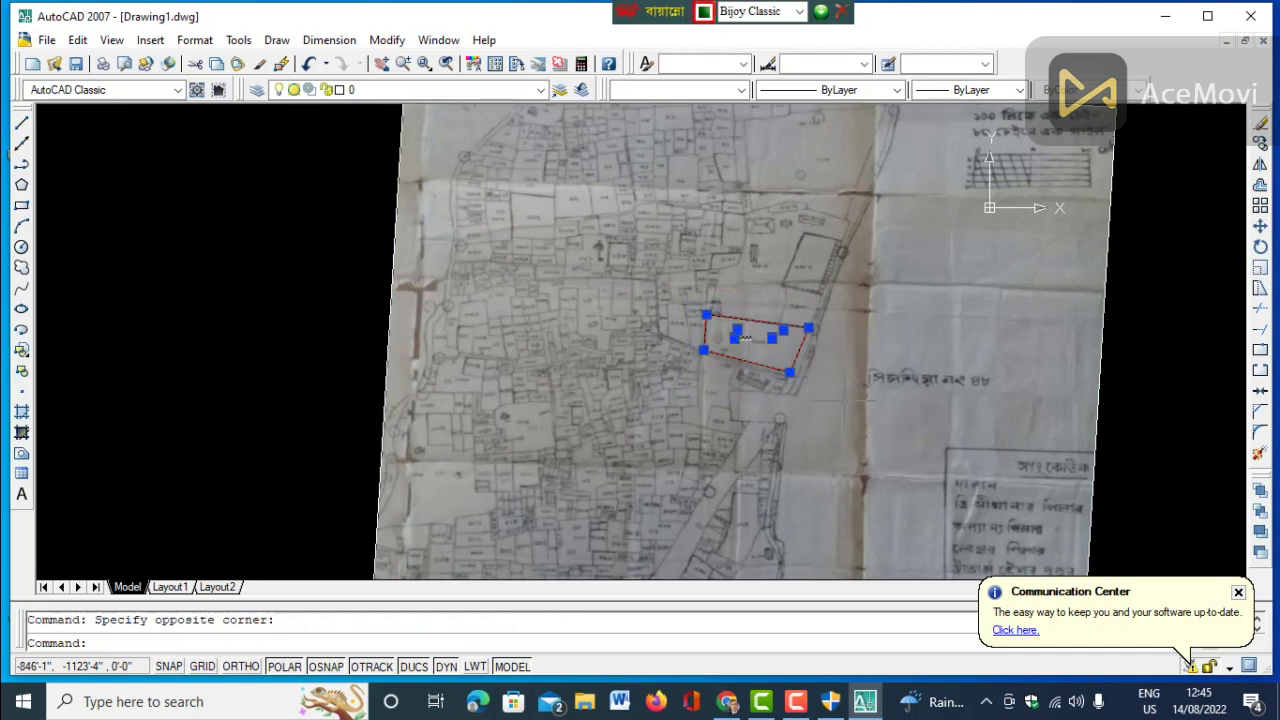
key(ctrl+c)
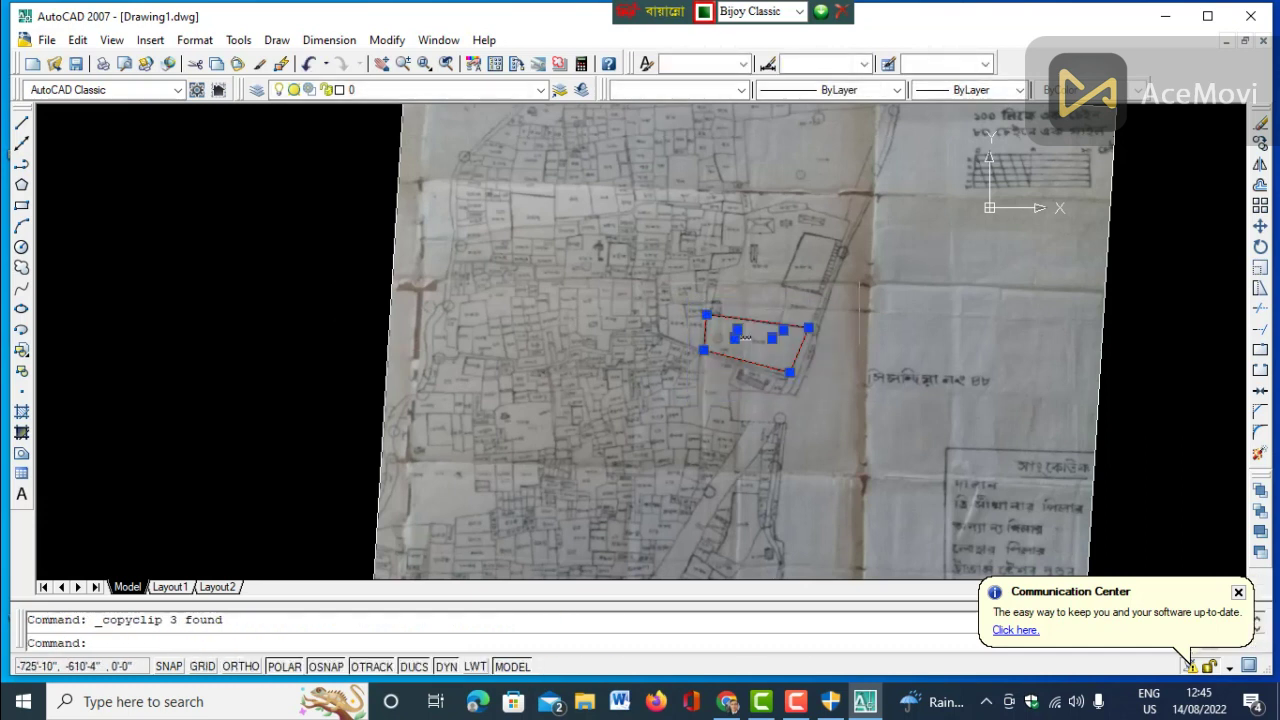
scroll(887, 312, down, 2)
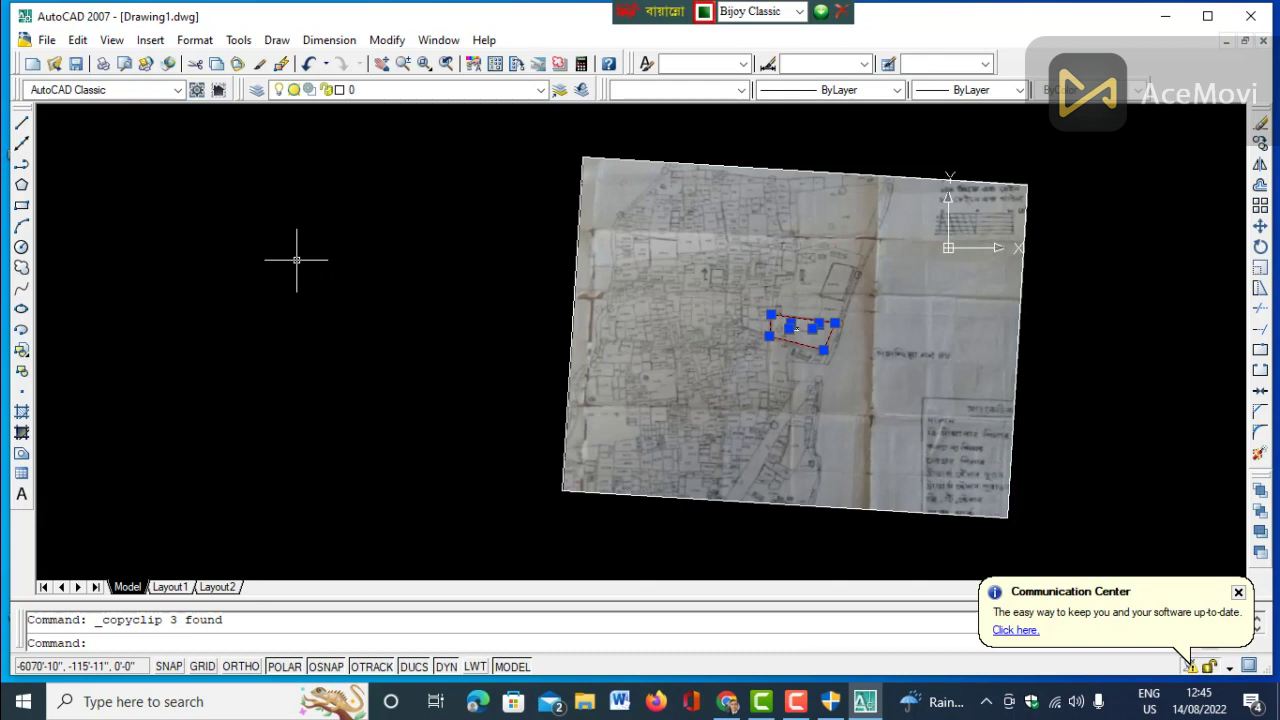
key(ctrl+v)
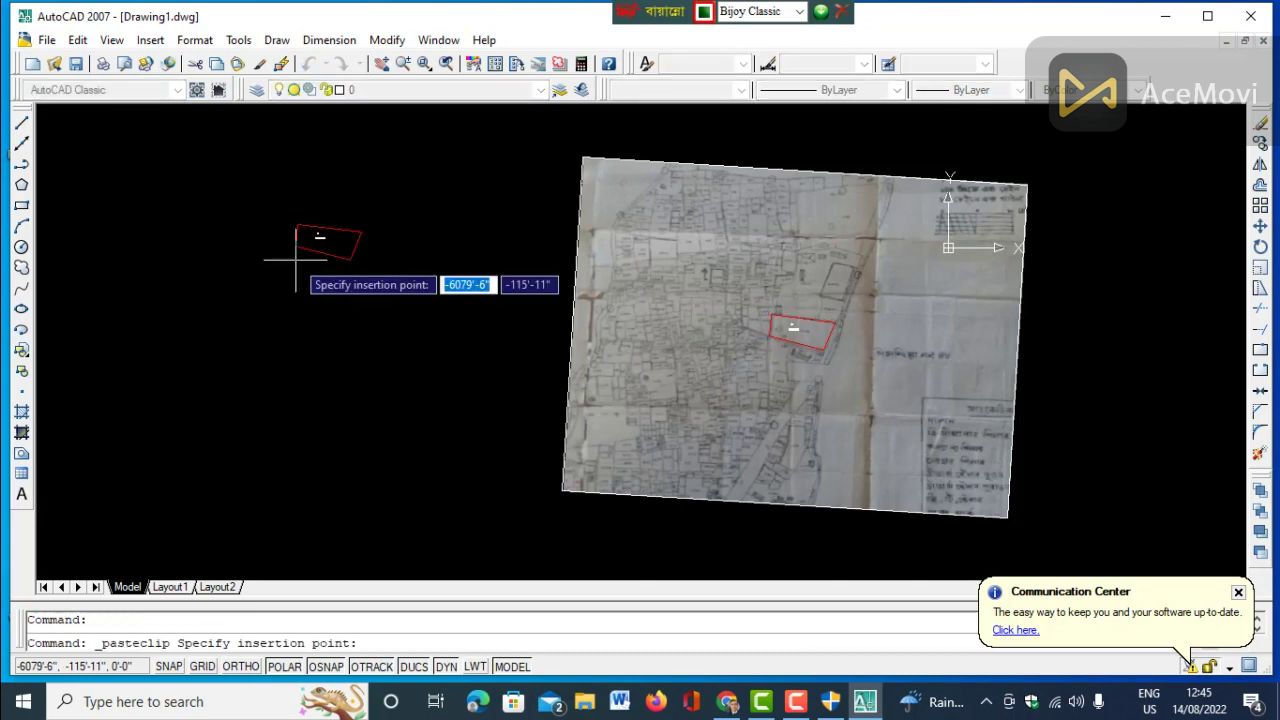
click(320, 302)
scroll(320, 295, up, 3)
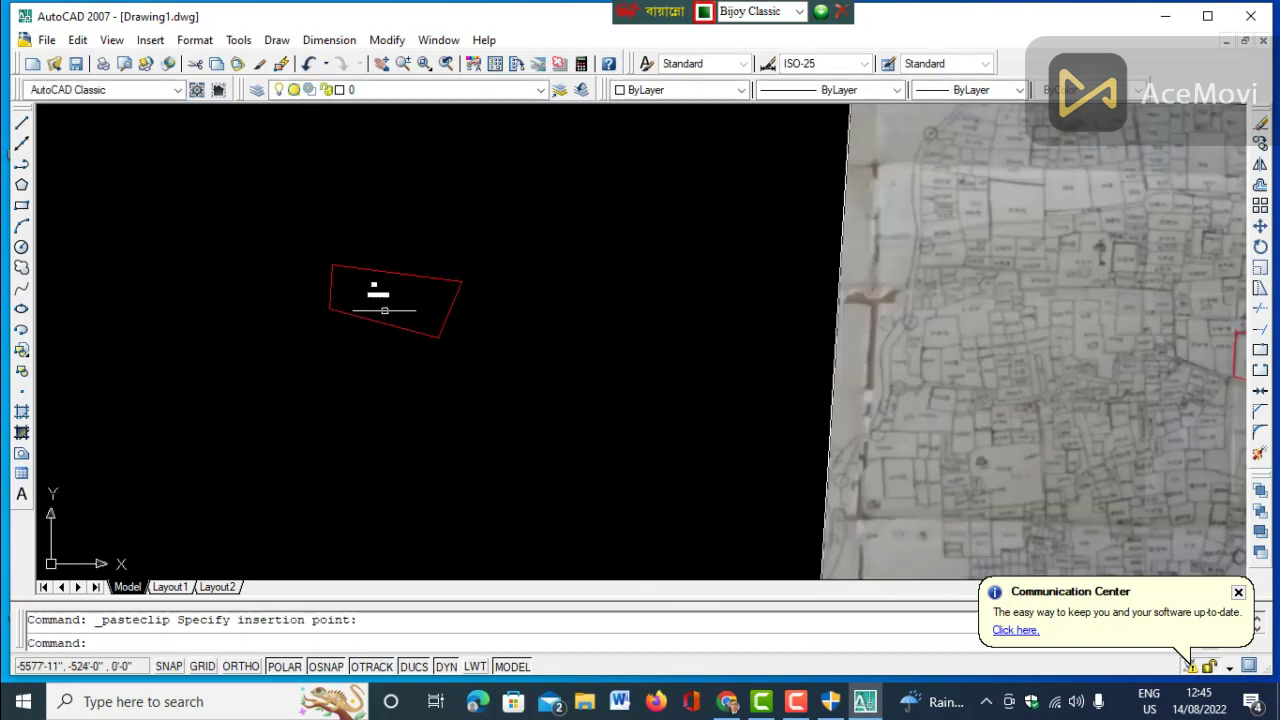
scroll(384, 310, up, 6)
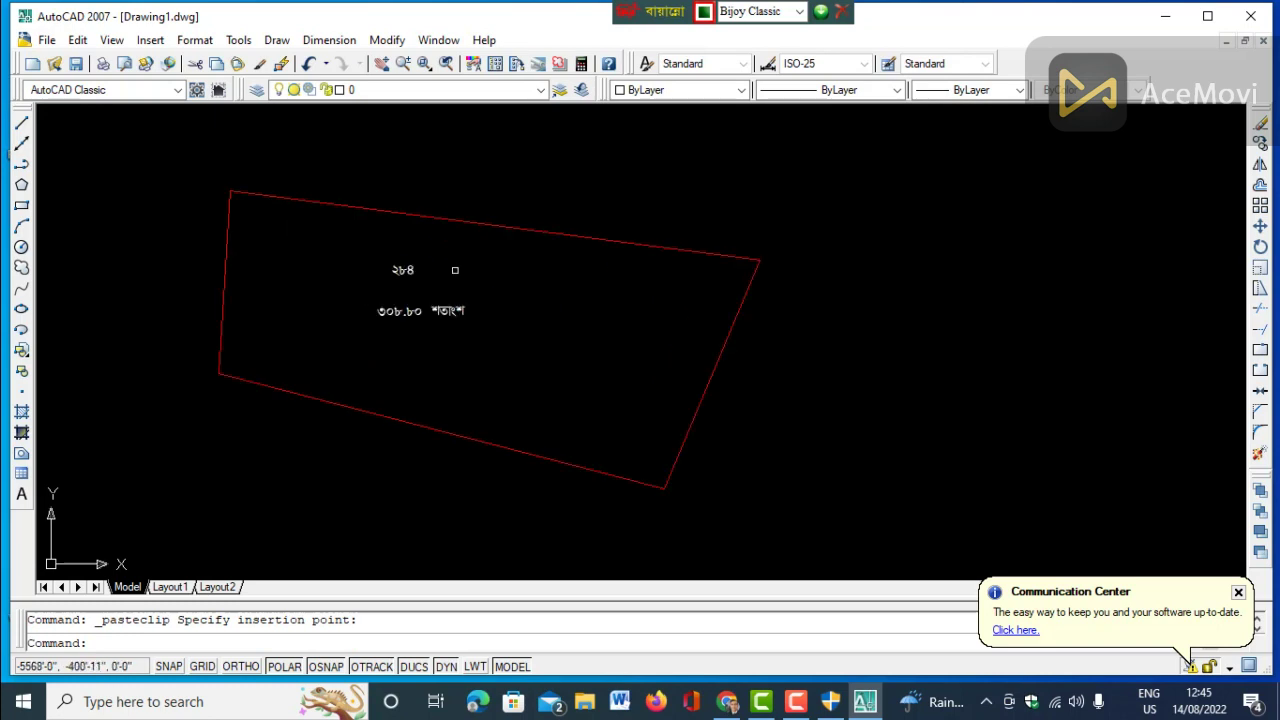
Add an aligned dimension along the upper edge of the copied plot boundary, placed just outside it.
click(387, 40)
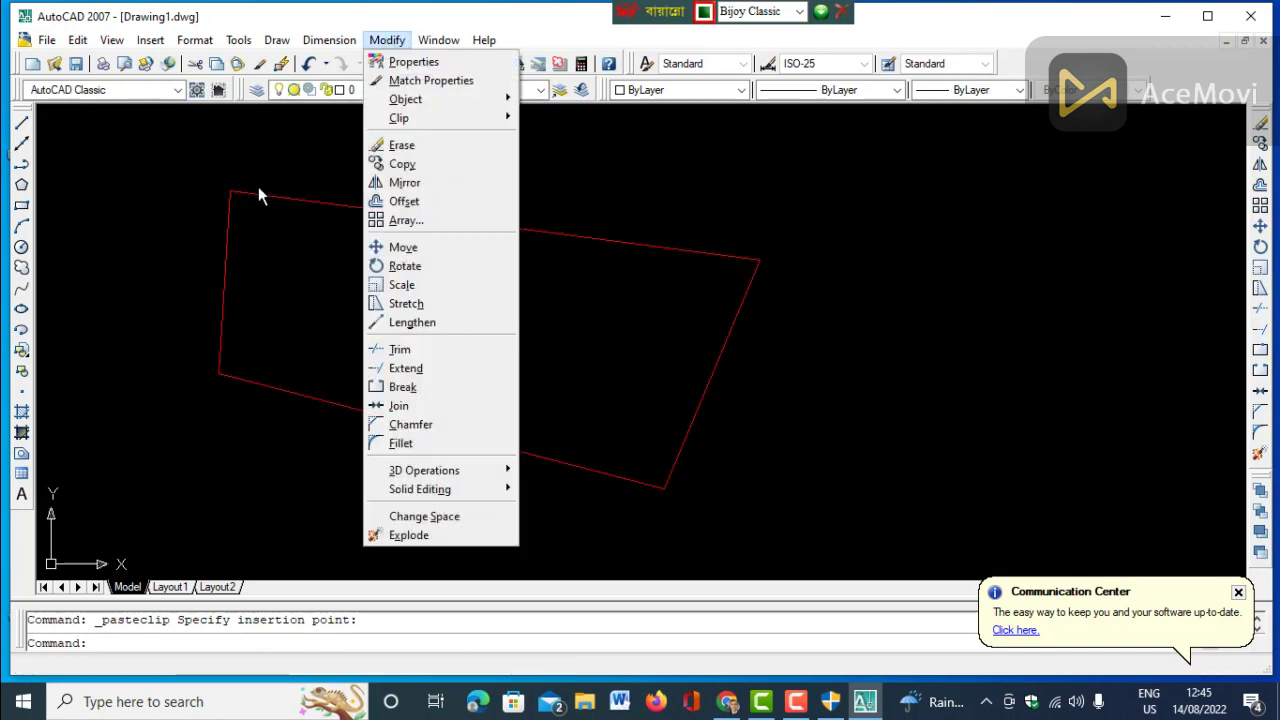
mouse_move(329, 40)
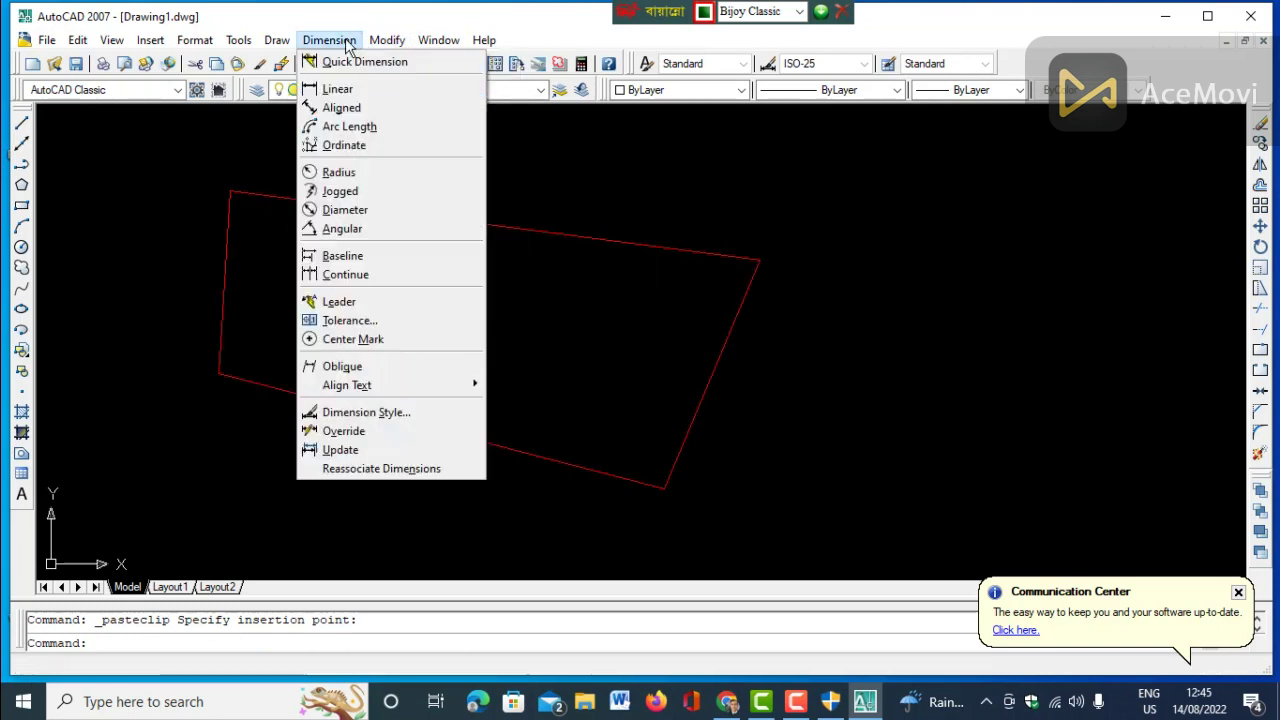
click(337, 108)
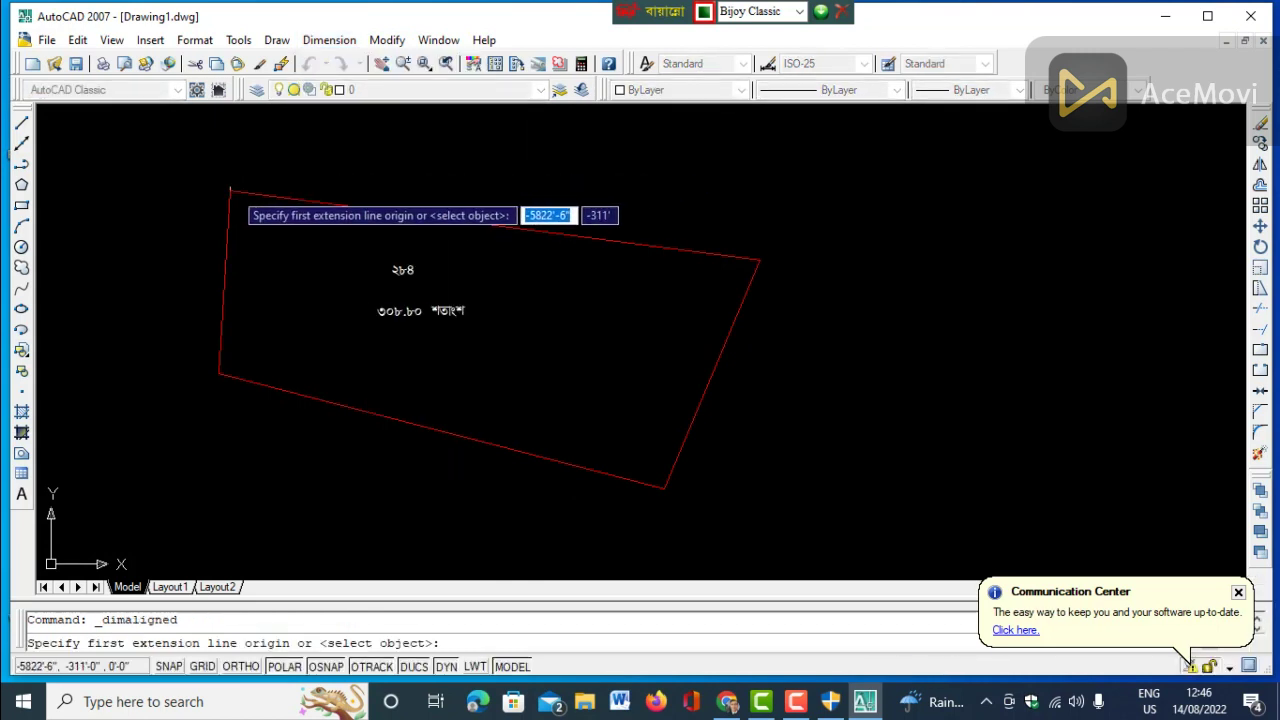
click(230, 190)
click(760, 260)
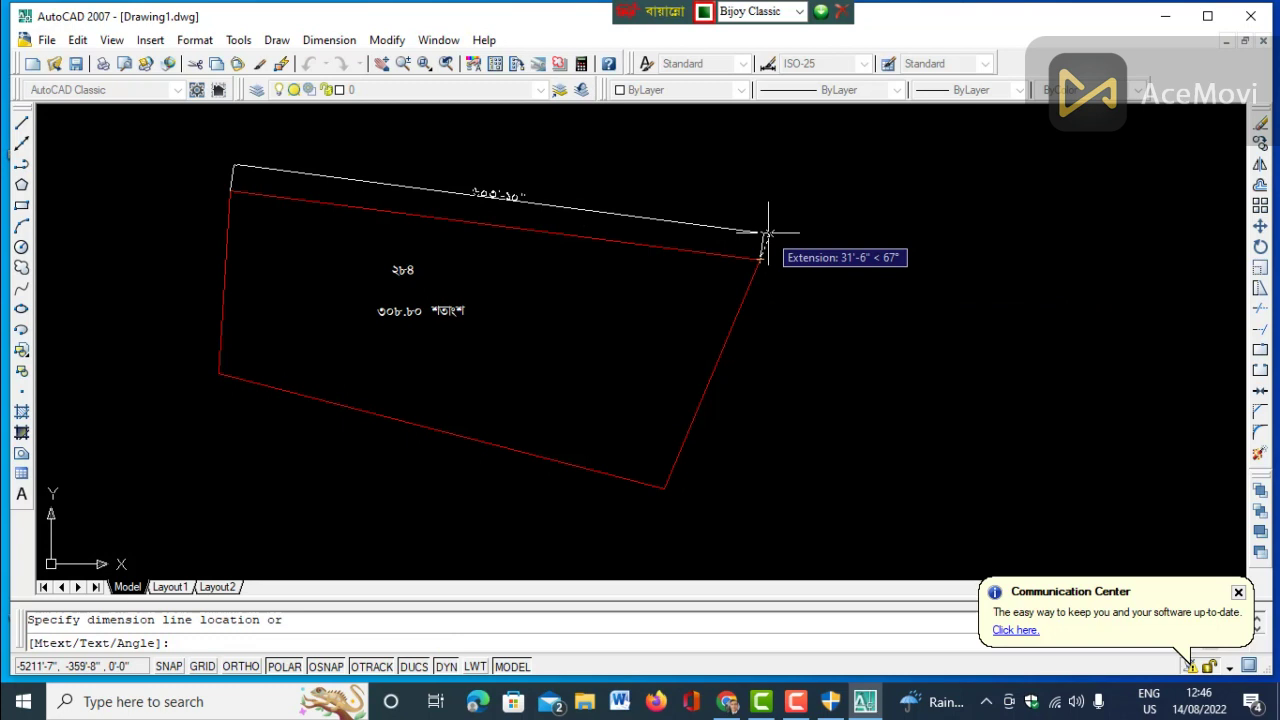
click(767, 233)
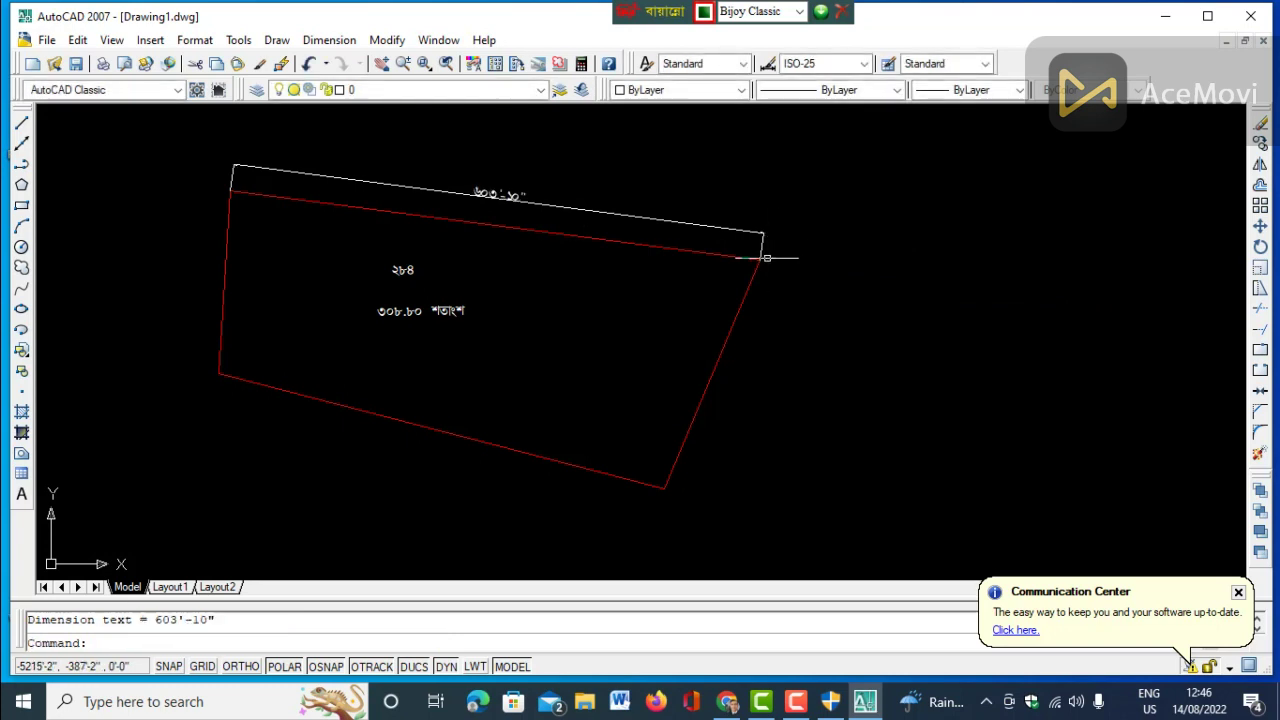
Add an aligned dimension along the right, roadside edge of the copied plot boundary, placed just outside it.
click(340, 42)
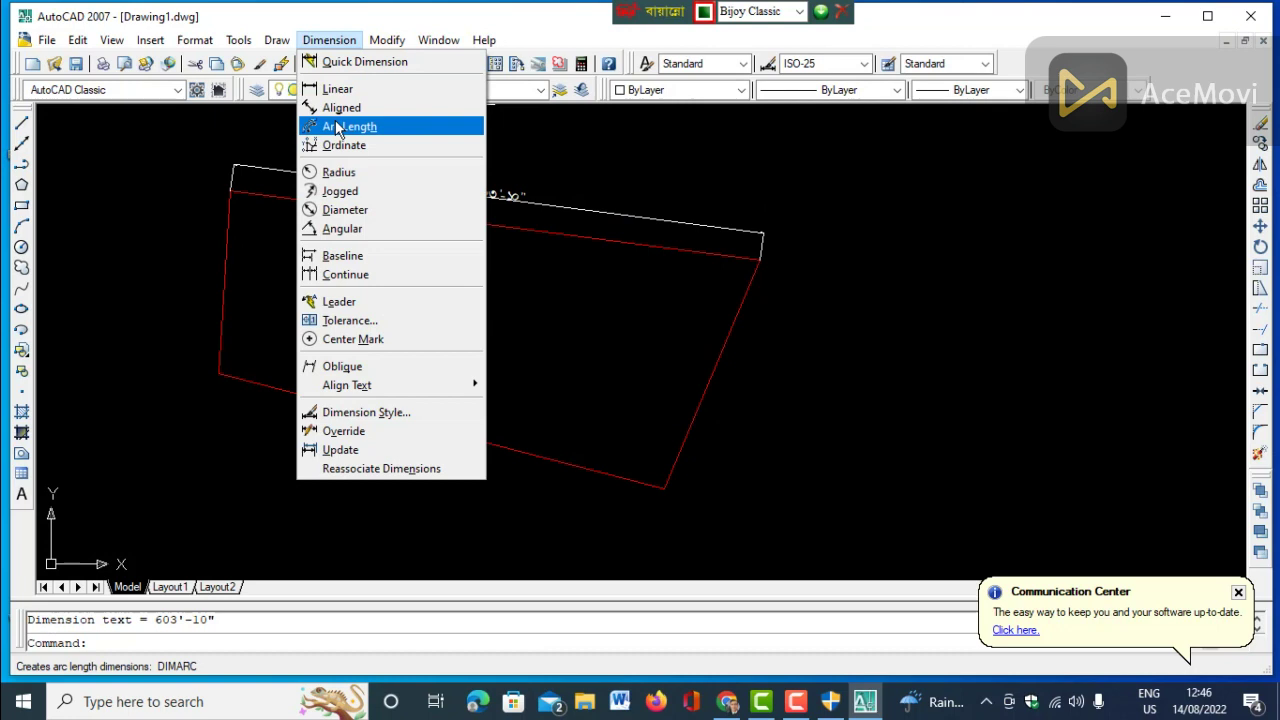
click(340, 107)
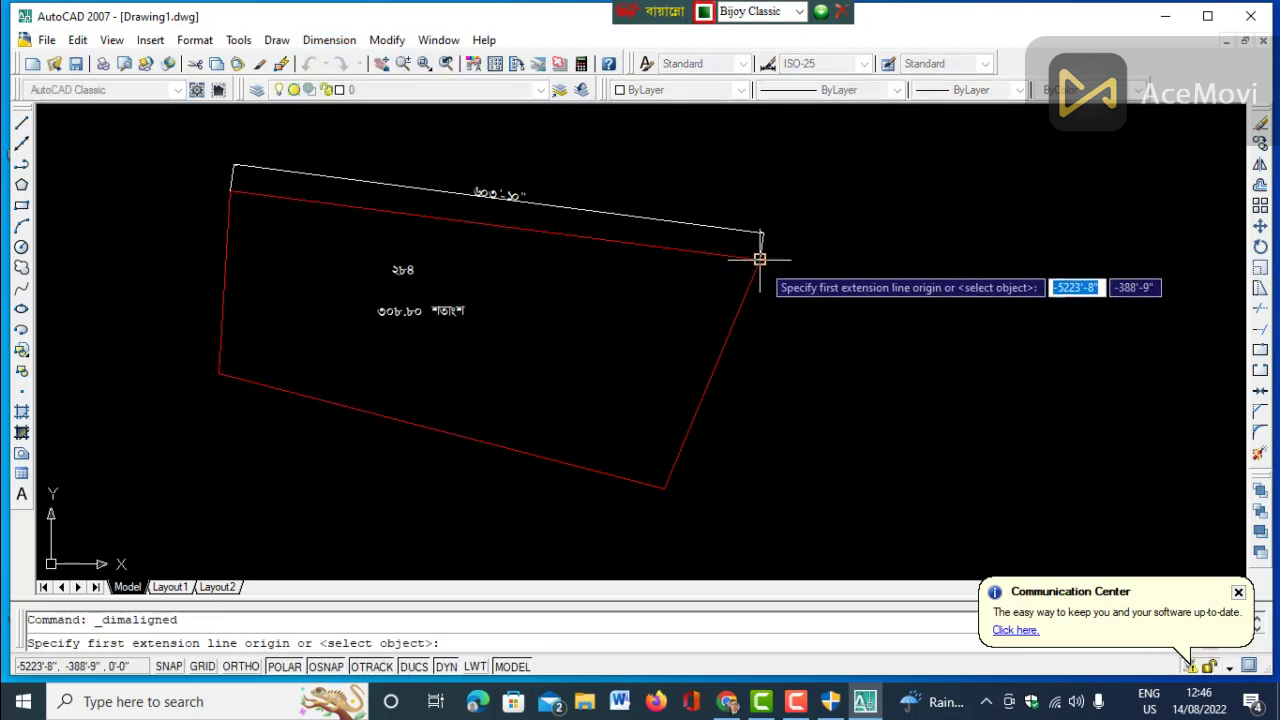
click(760, 257)
click(663, 486)
click(690, 503)
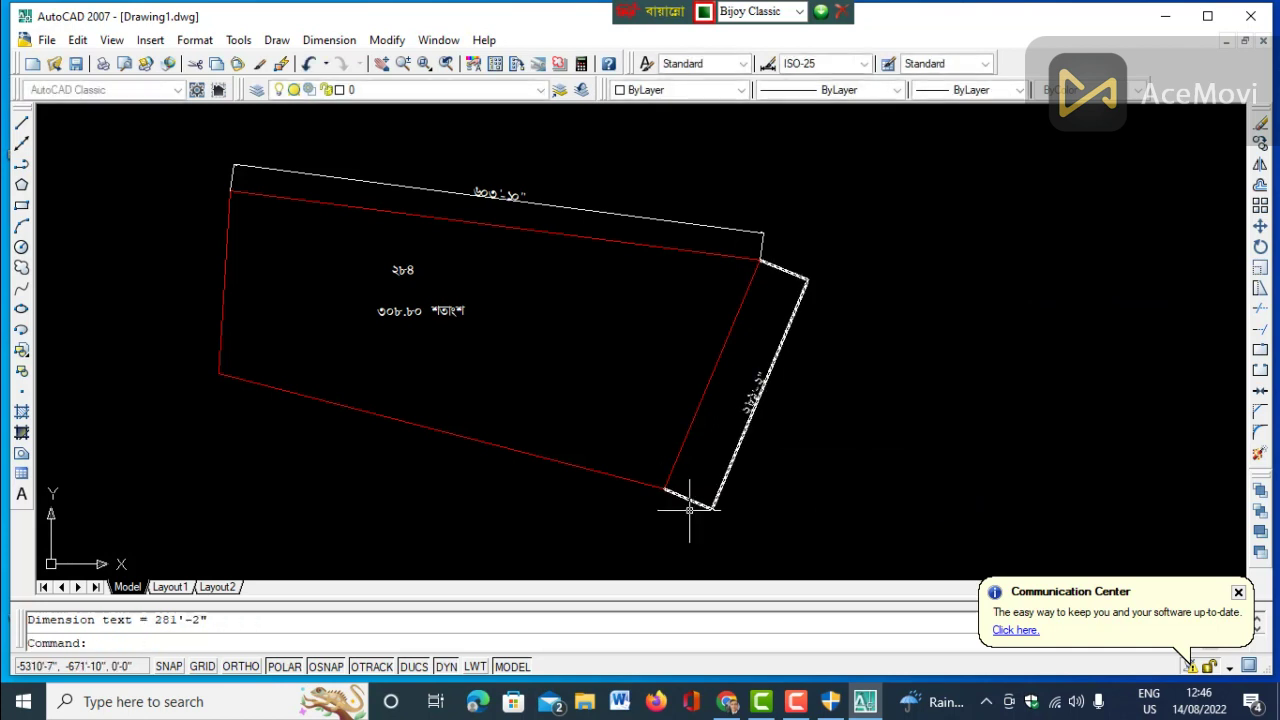
Add an aligned dimension along the left edge of the copied plot boundary, placed just outside it.
click(318, 40)
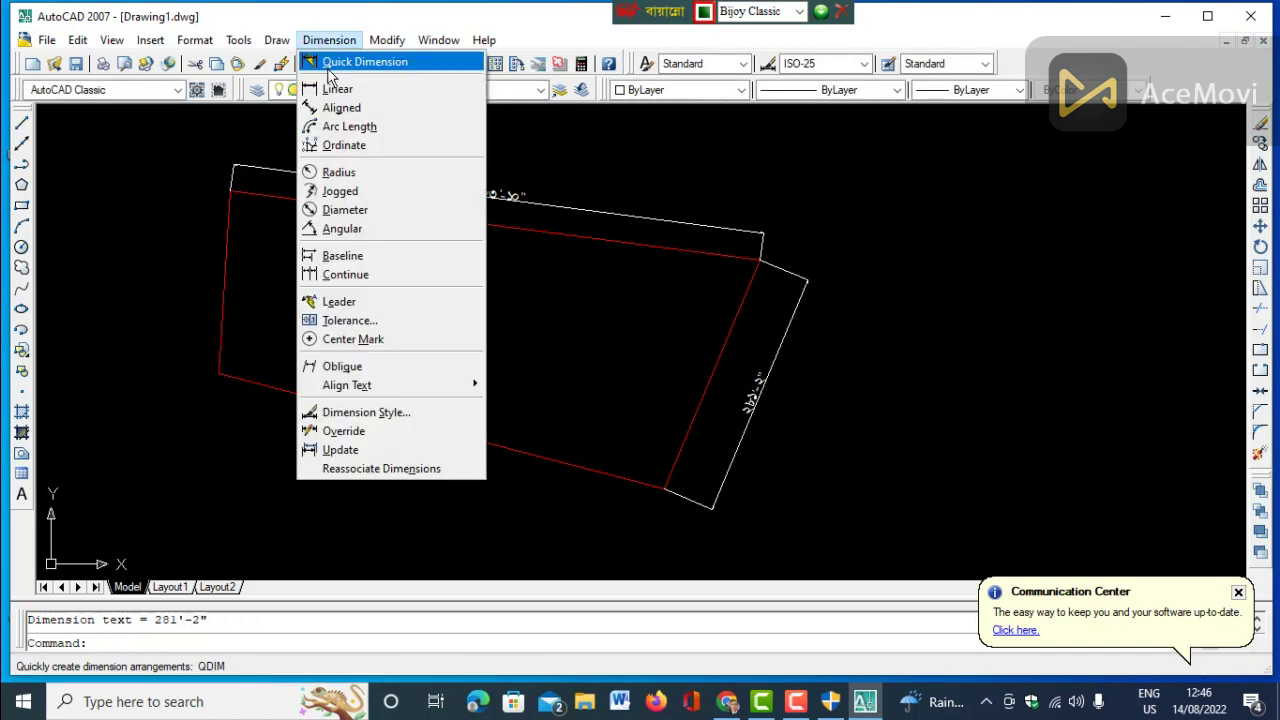
click(338, 106)
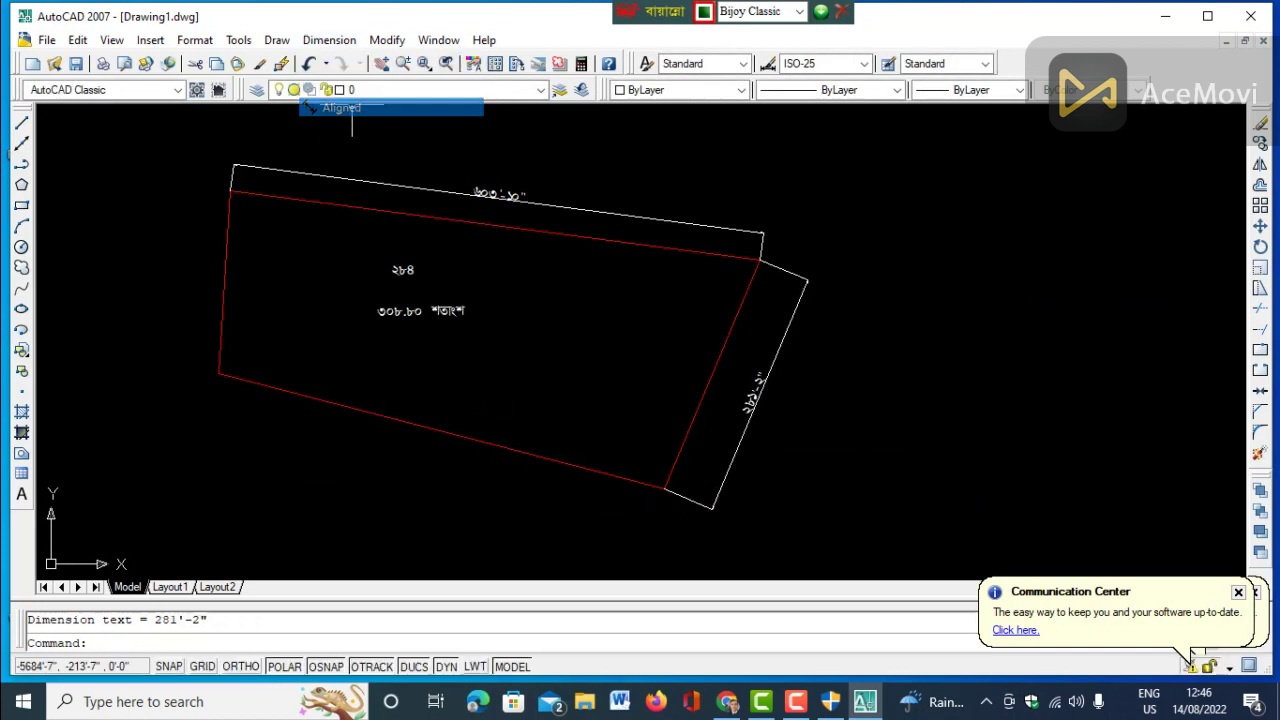
click(230, 190)
click(219, 373)
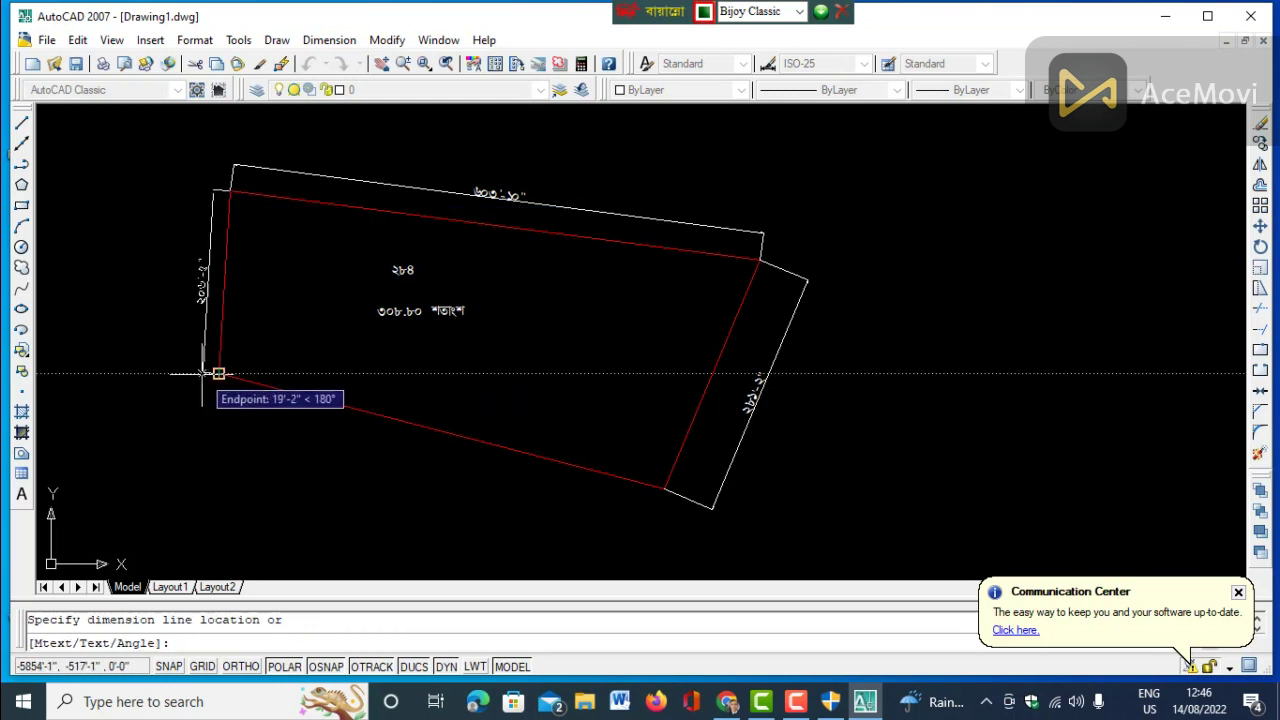
click(200, 371)
Add an aligned dimension along the lower edge of the copied plot boundary, placed just outside it.
click(331, 40)
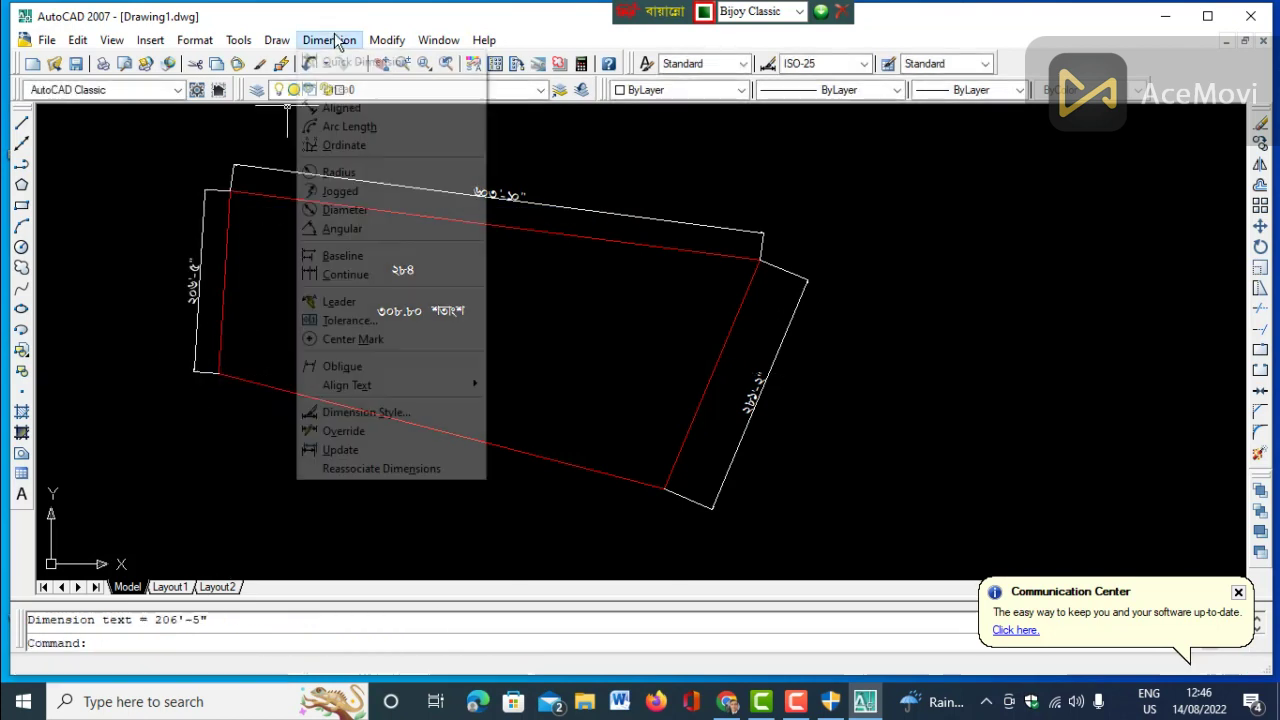
click(345, 108)
click(219, 373)
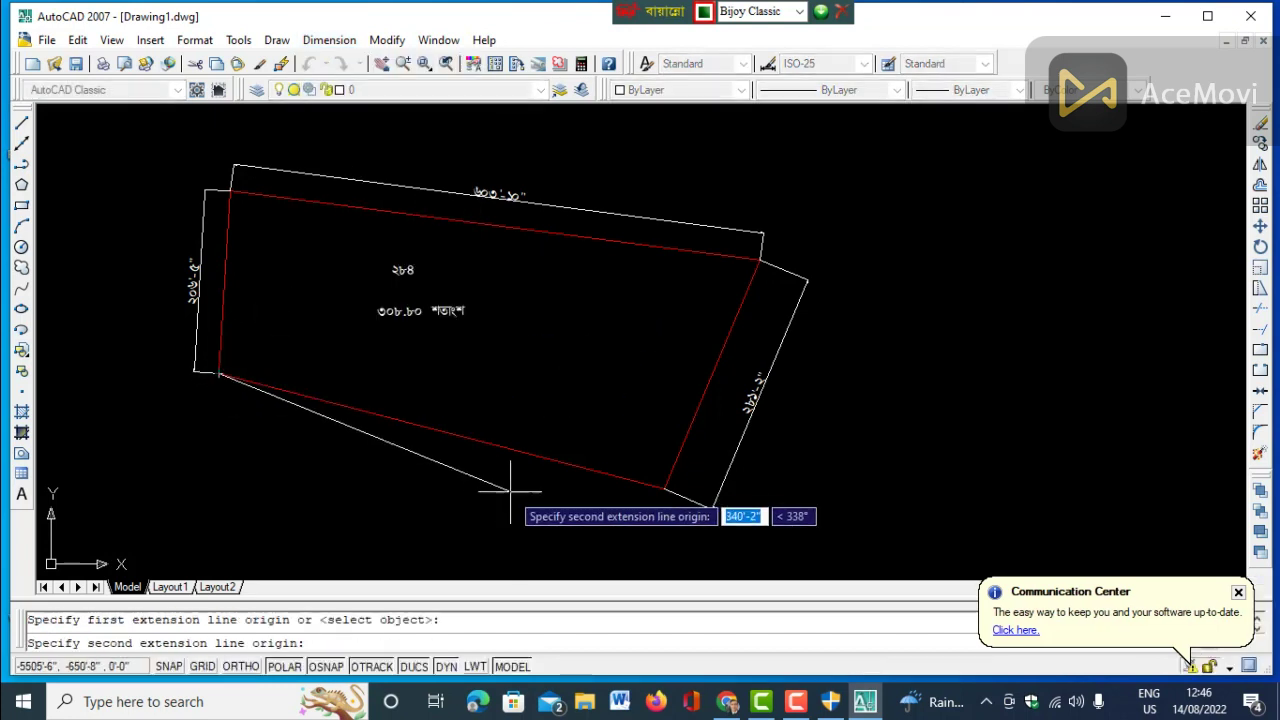
click(664, 490)
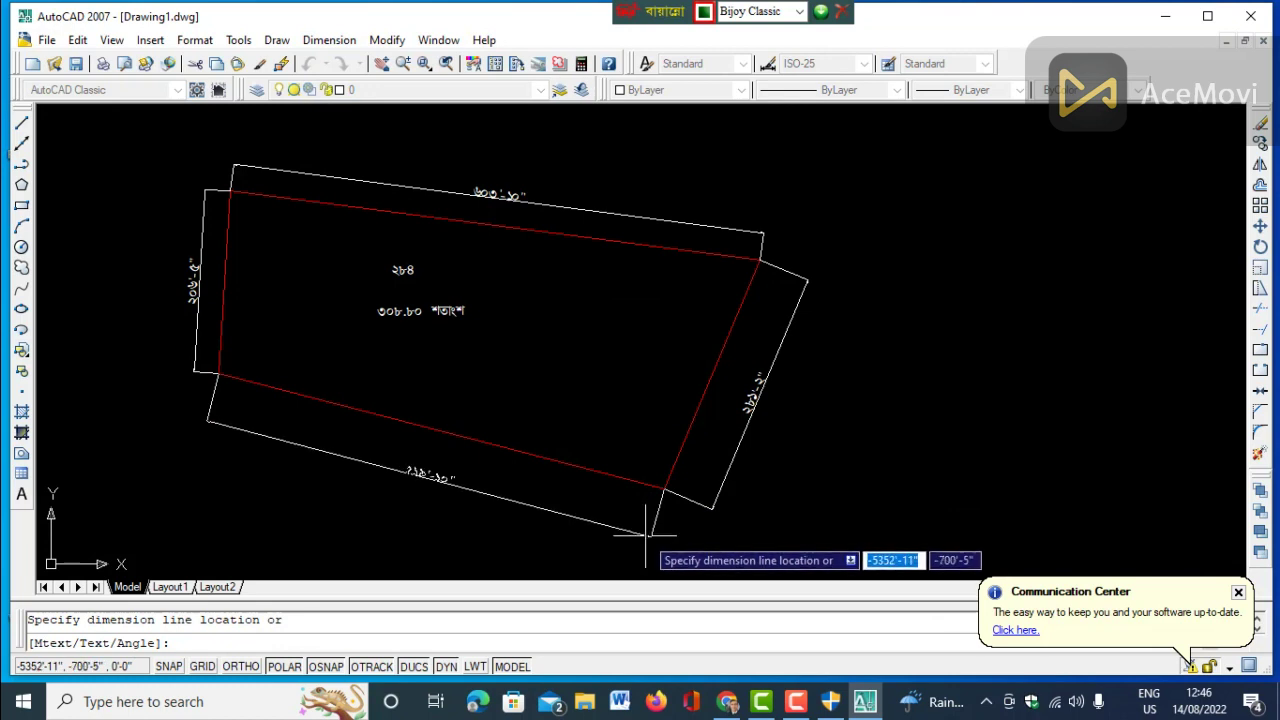
click(647, 535)
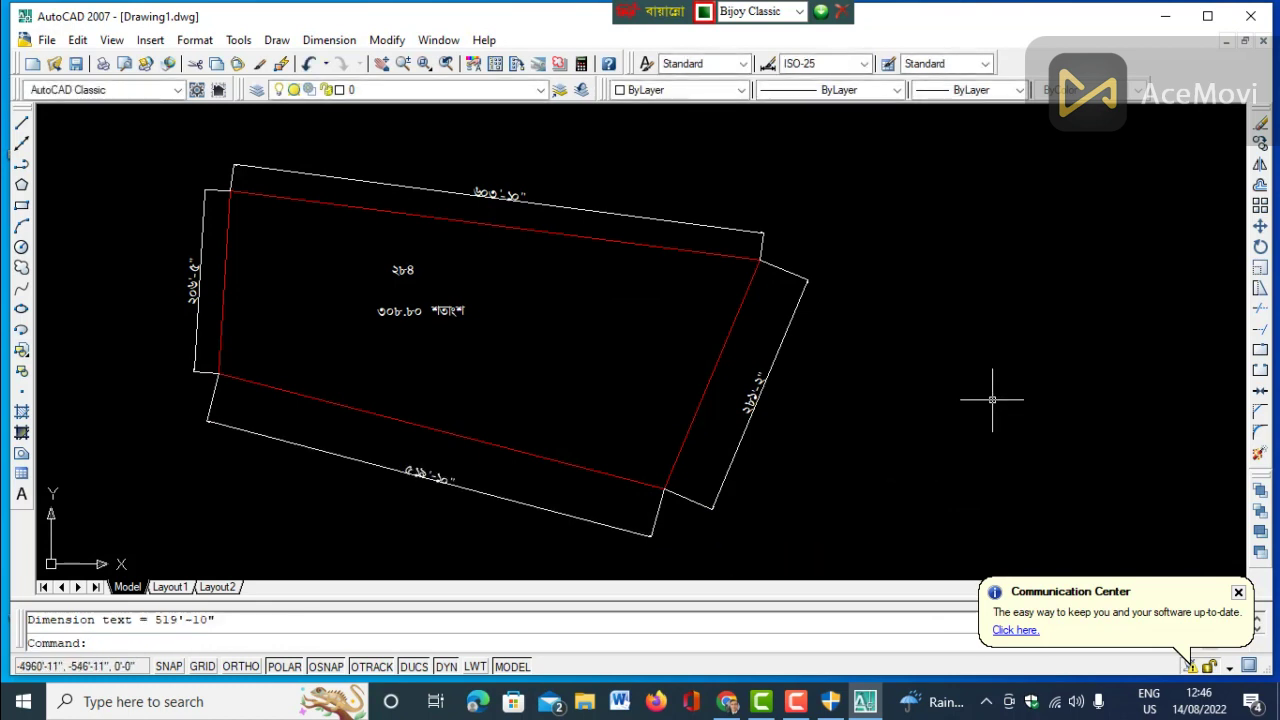
Draw a vertical line about 145'-6" long in the empty space west of the dimensioned plot as the north mark's shaft.
scroll(992, 400, down, 2)
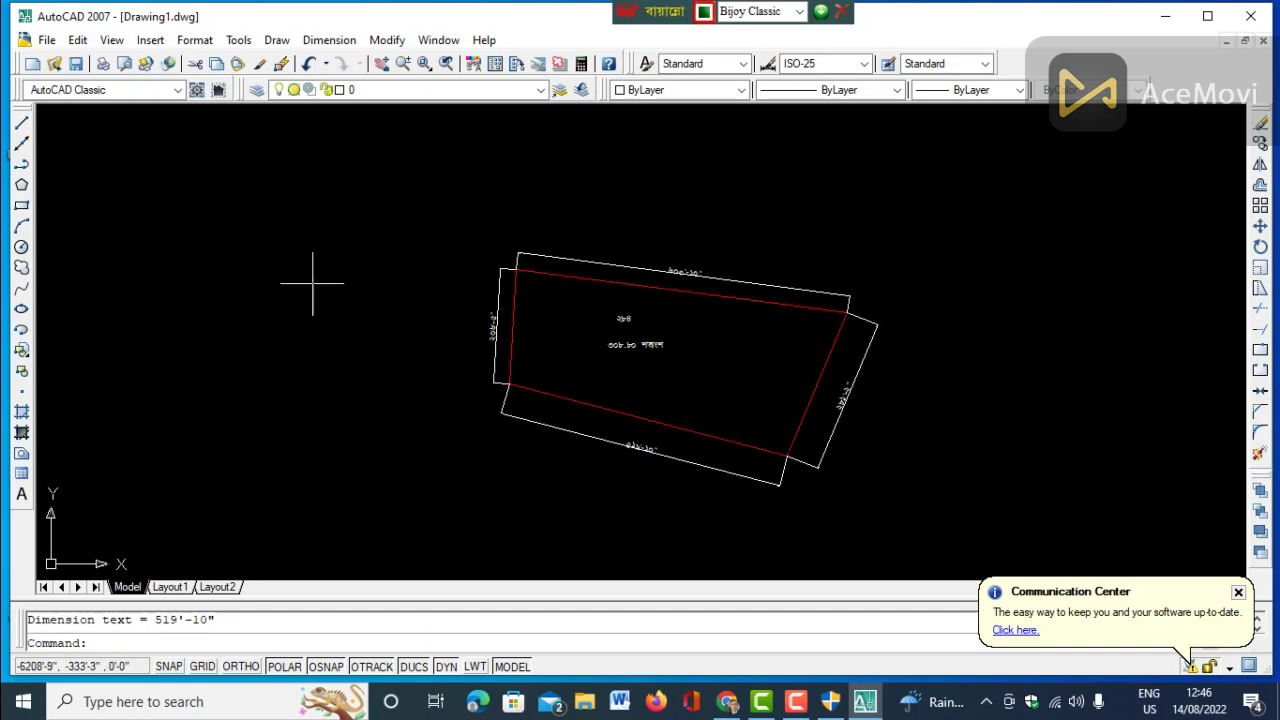
click(22, 123)
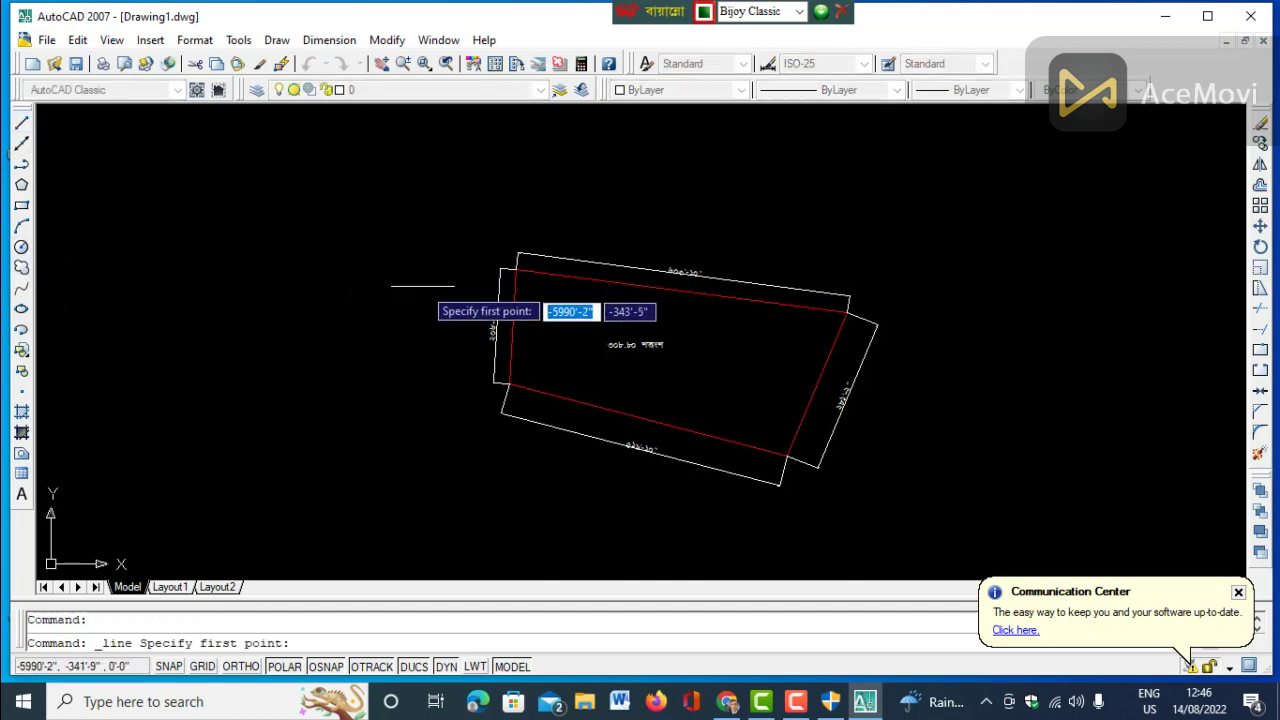
click(435, 259)
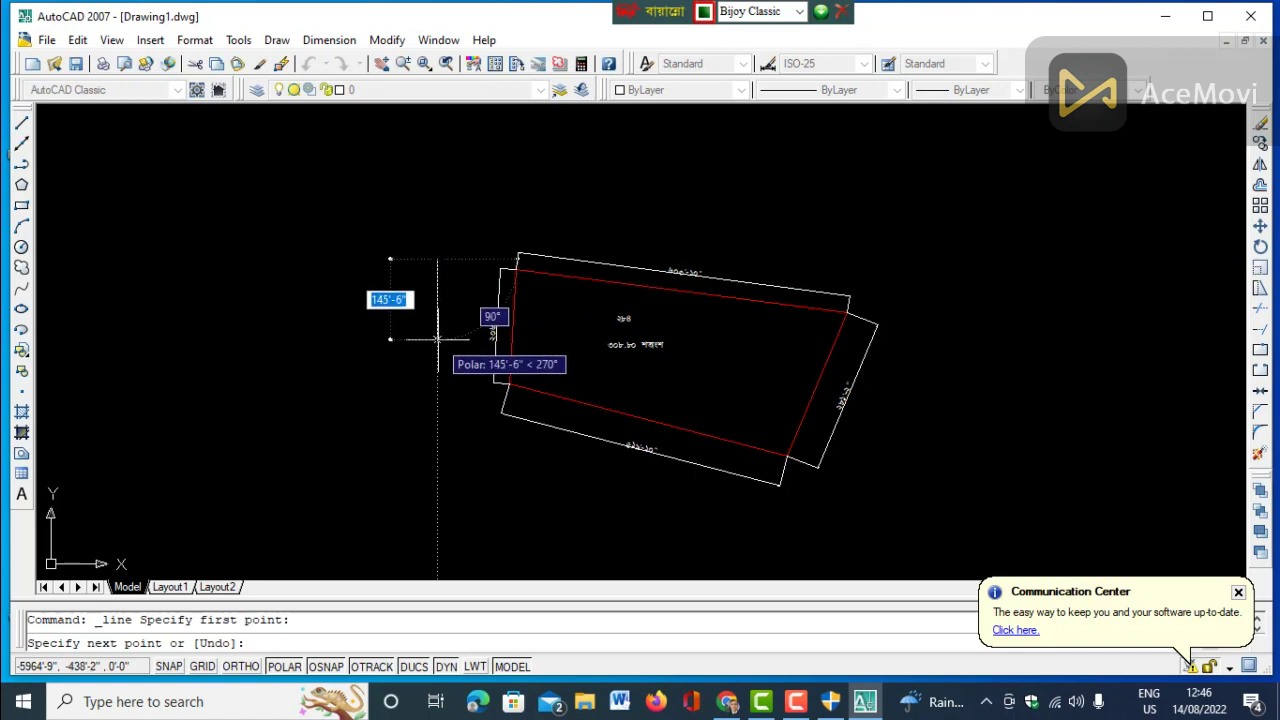
click(437, 340)
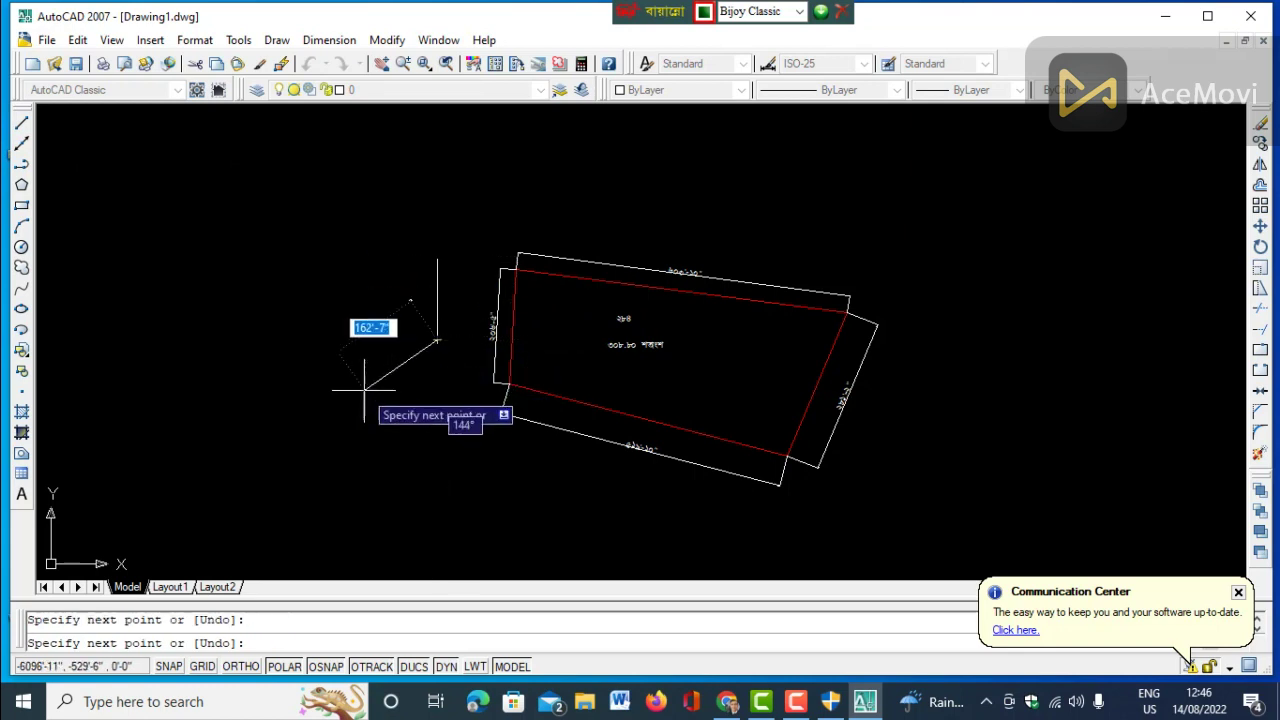
key(Escape)
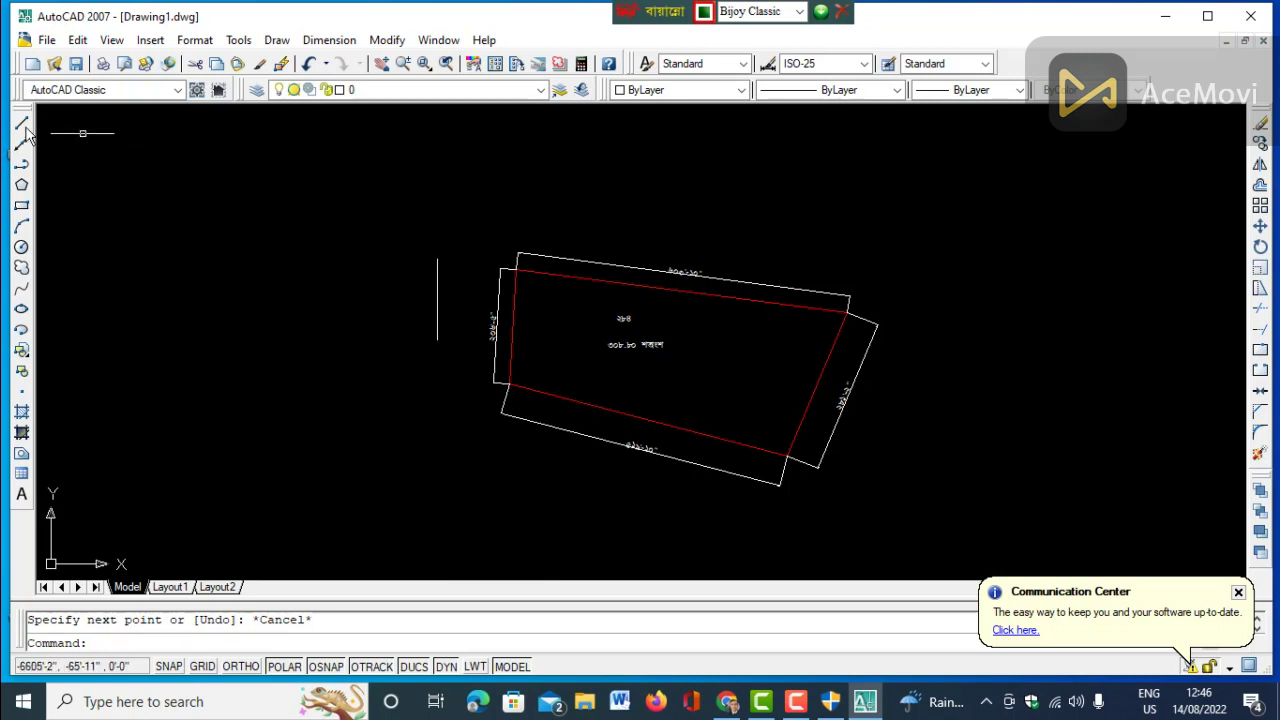
Complete the 4-shaped north mark with a slanted line down from the shaft's top end and a horizontal crossbar about 110' long.
click(21, 122)
click(437, 260)
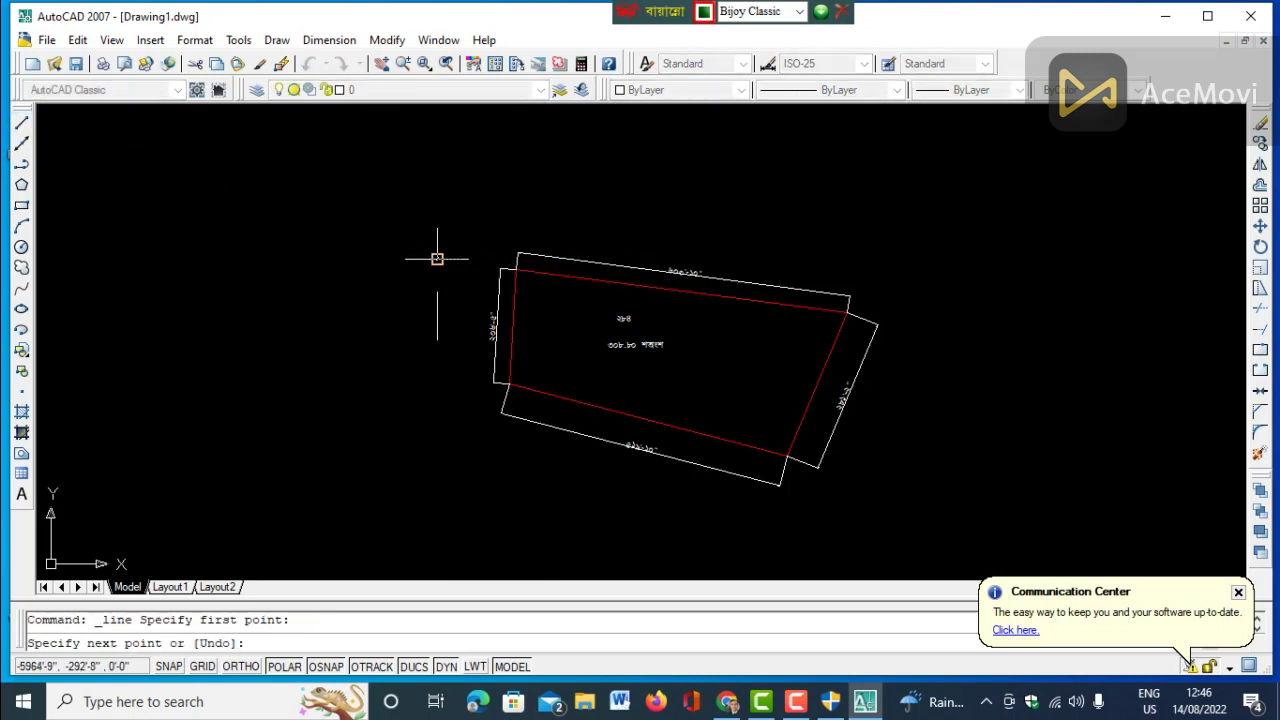
click(413, 300)
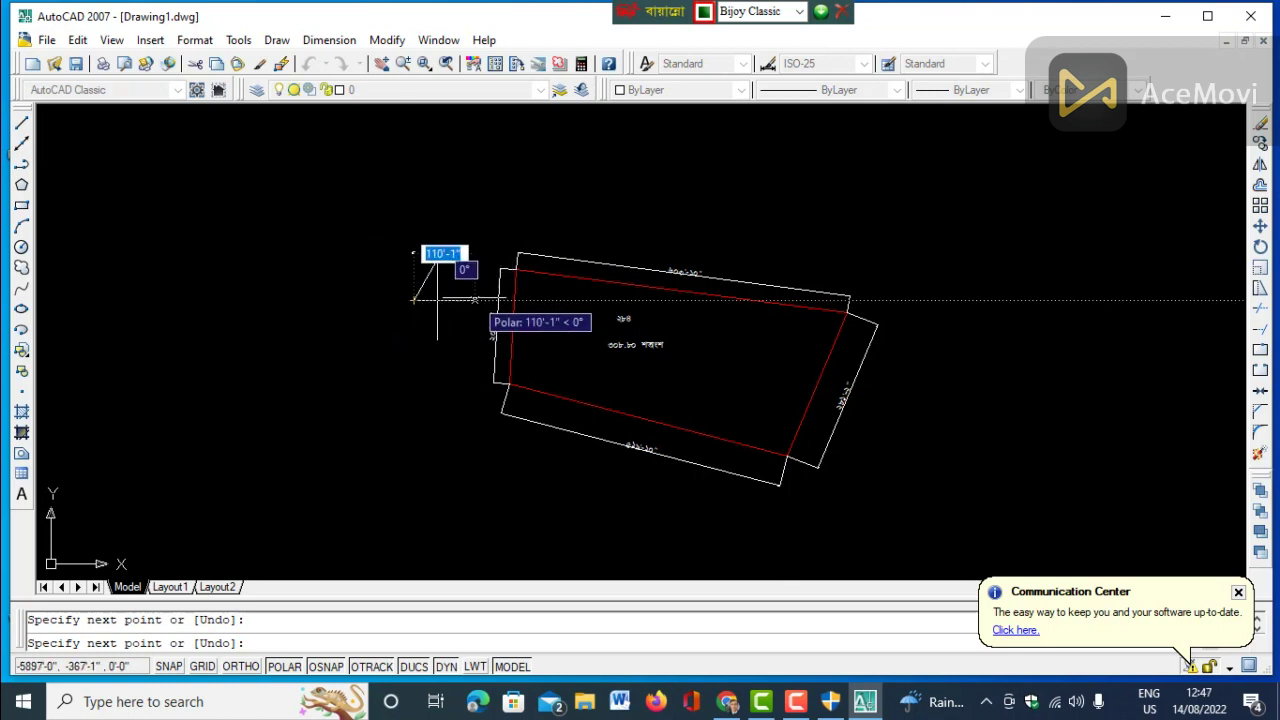
click(475, 300)
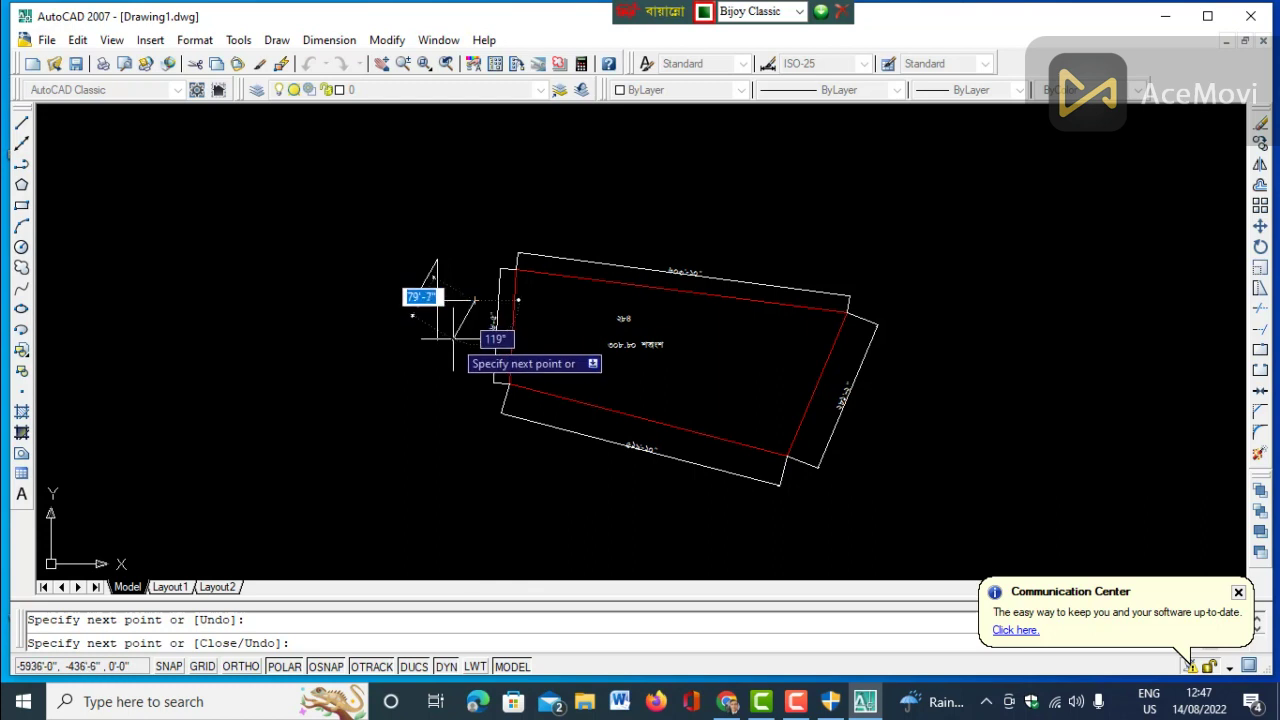
key(Escape)
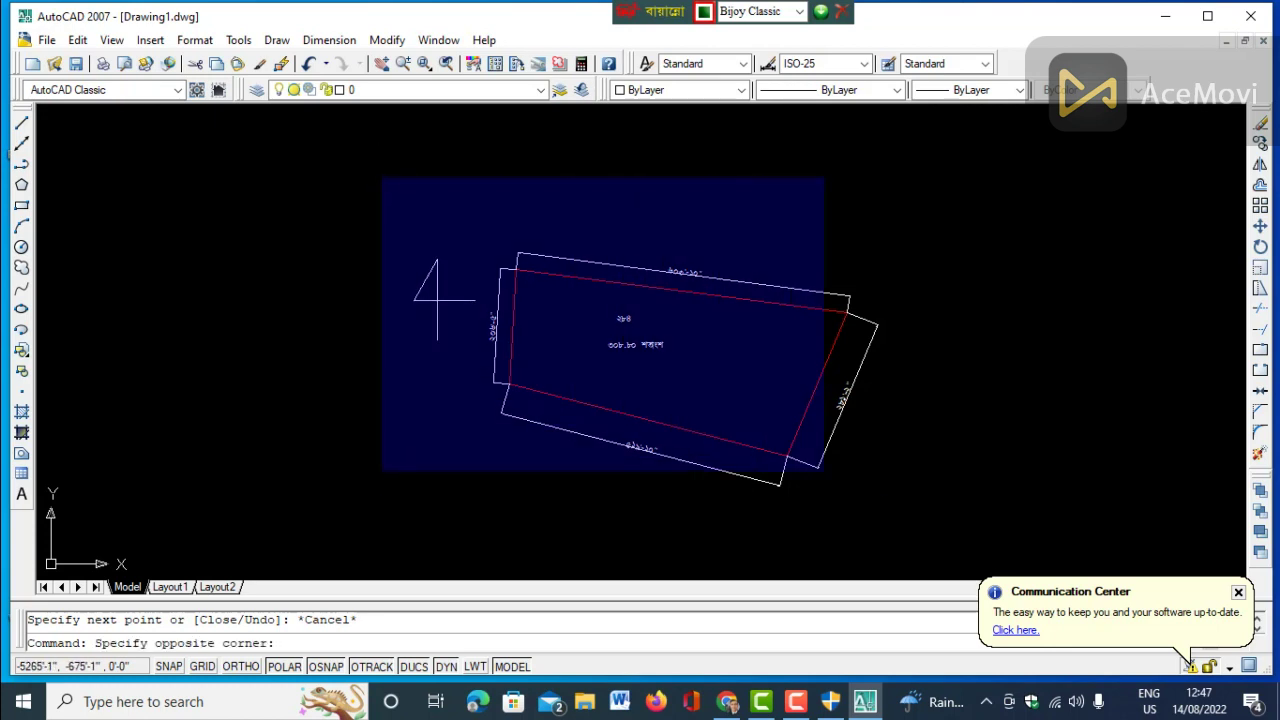
Copy the dimensioned plot, its labels and the north mark to the clipboard and minimize the drawing program.
click(903, 505)
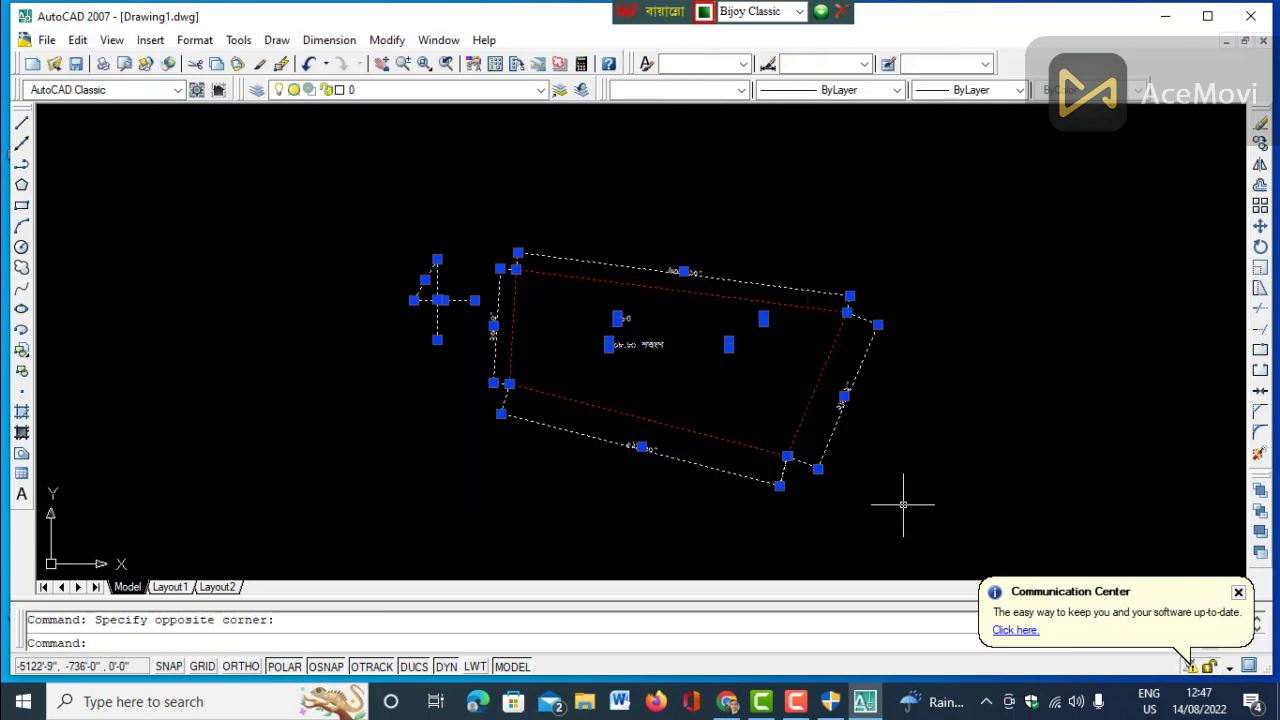
key(ctrl+c)
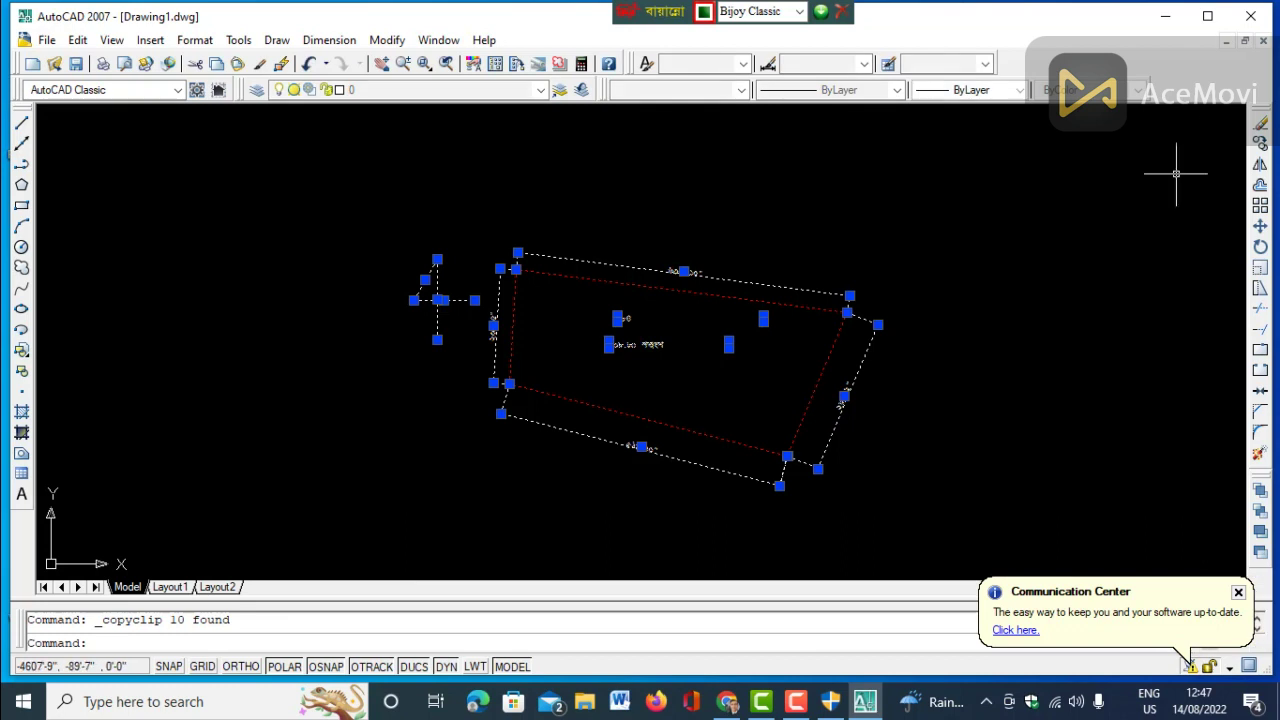
click(1165, 16)
Launch Adobe Photoshop CS, postpone the product registration and dismiss the welcome screen.
click(165, 701)
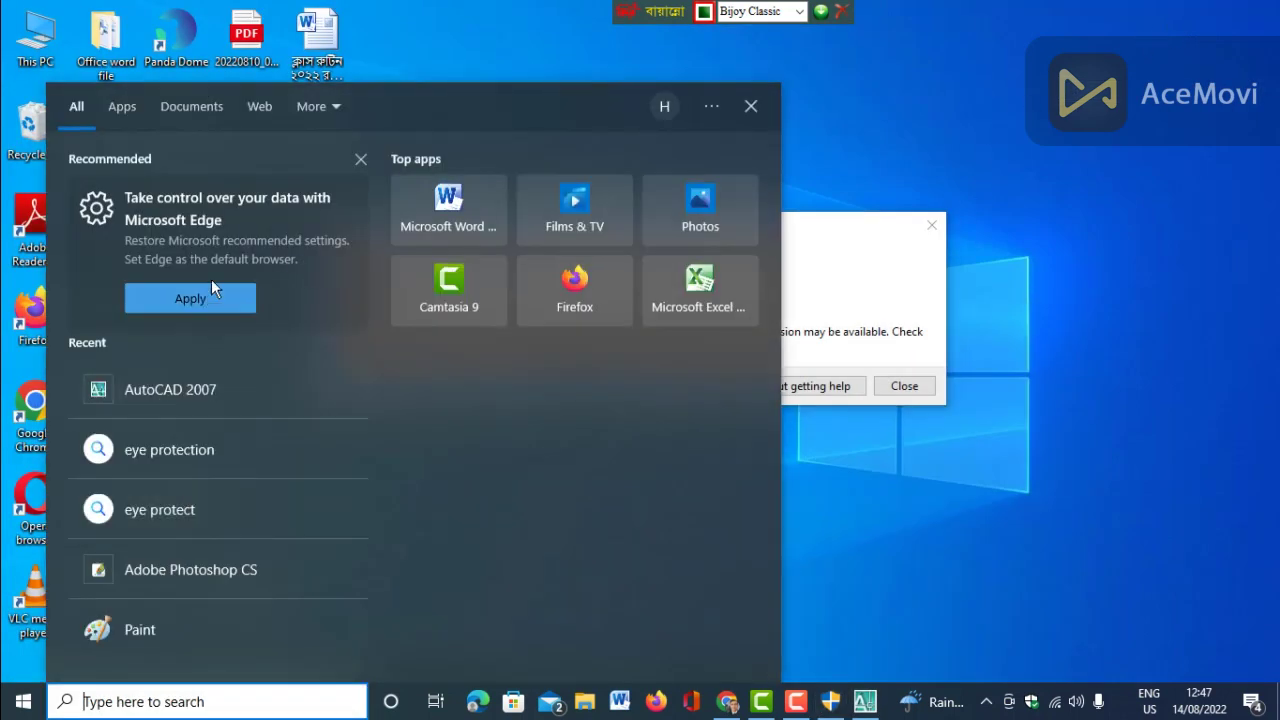
click(22, 701)
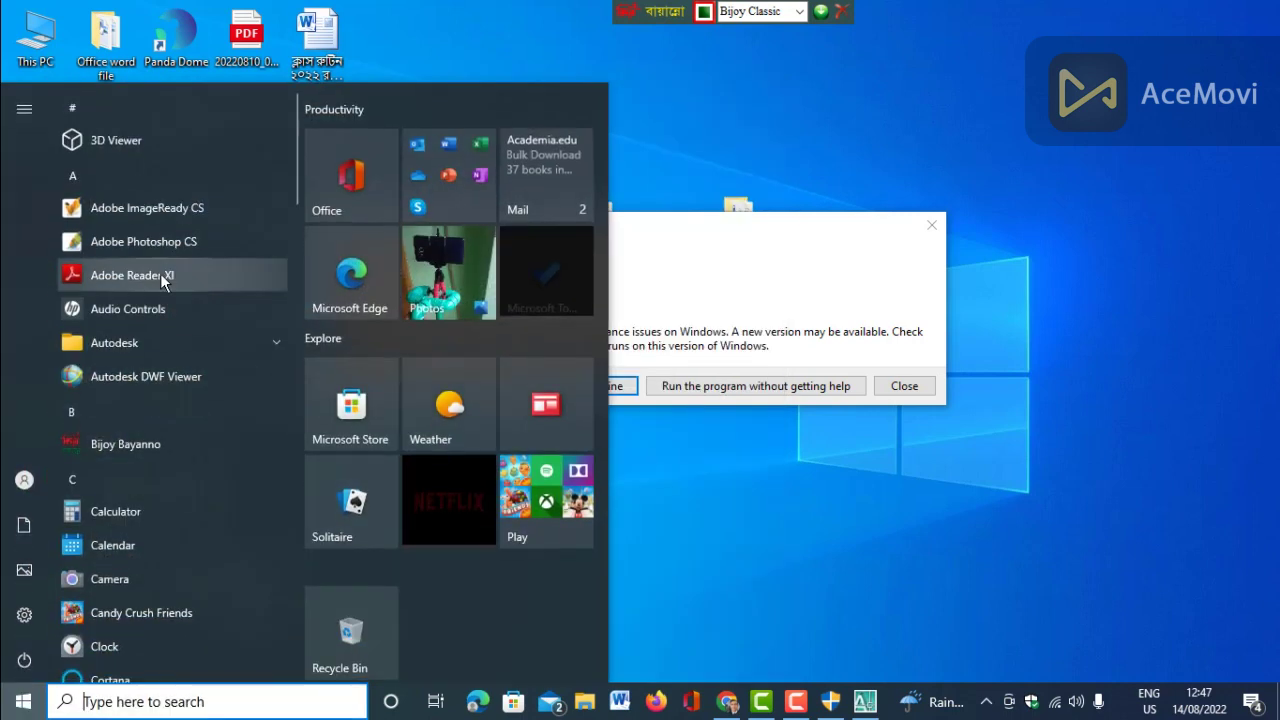
click(630, 231)
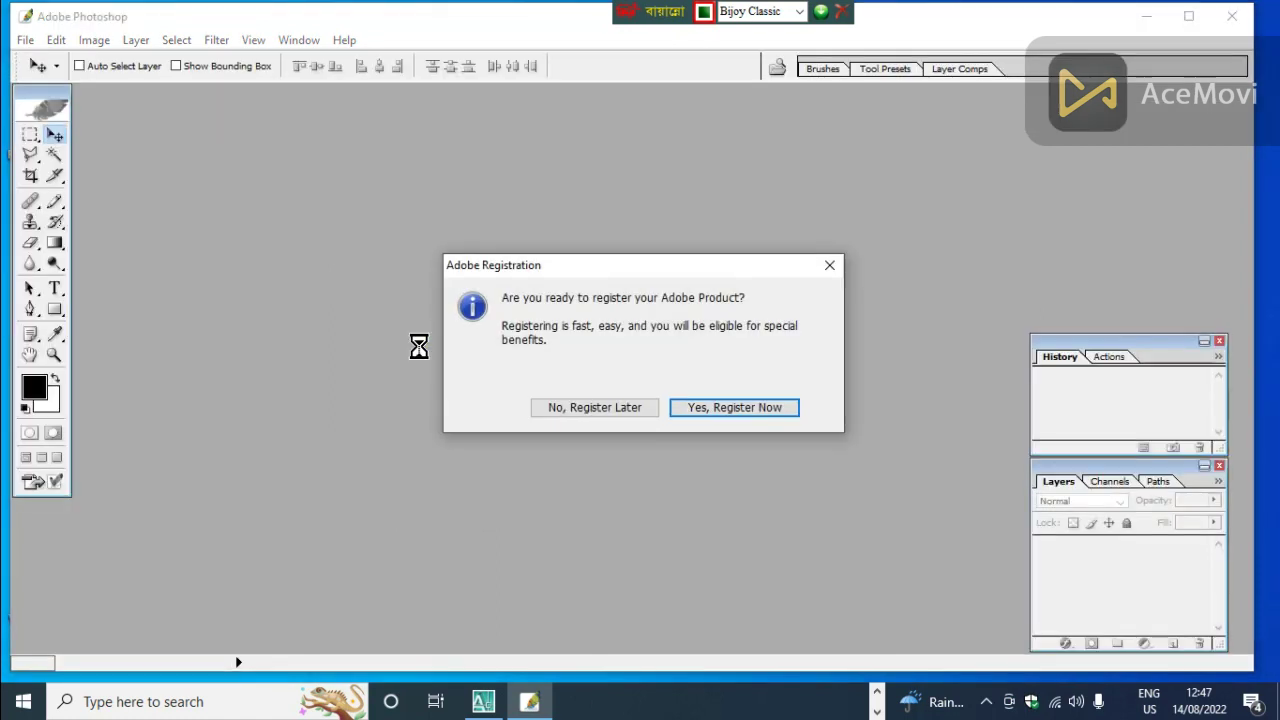
click(576, 410)
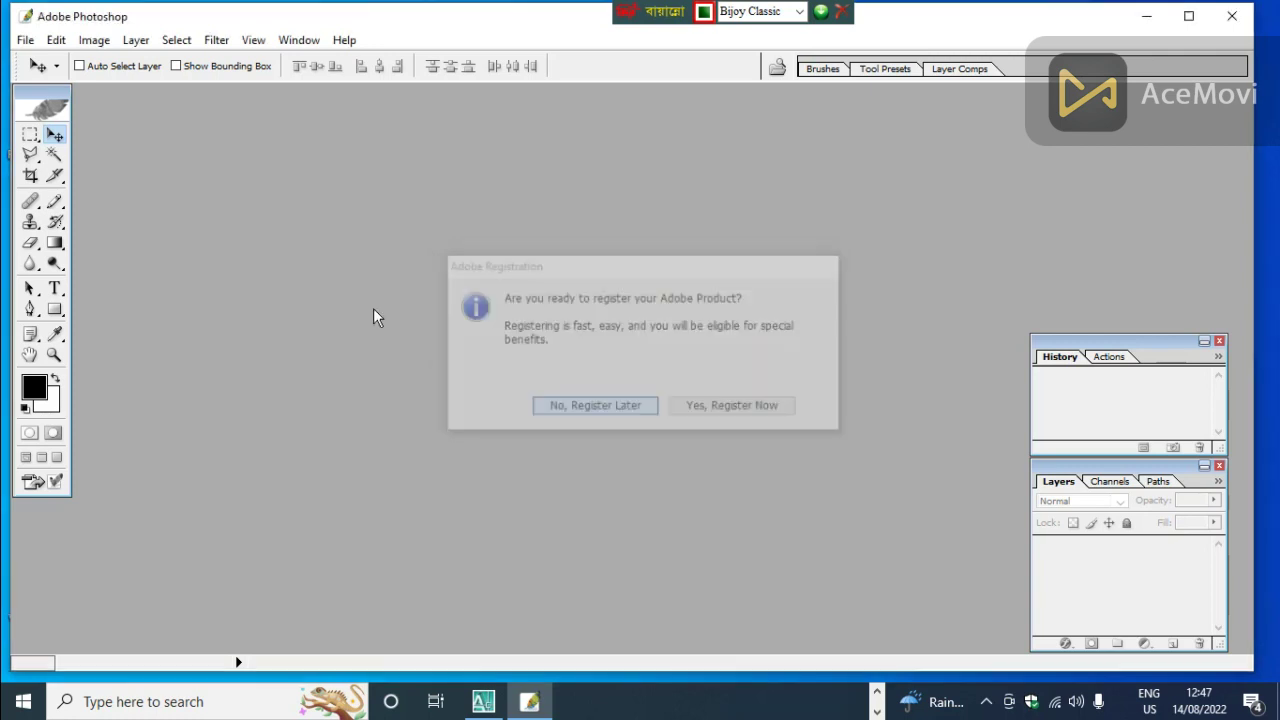
click(871, 549)
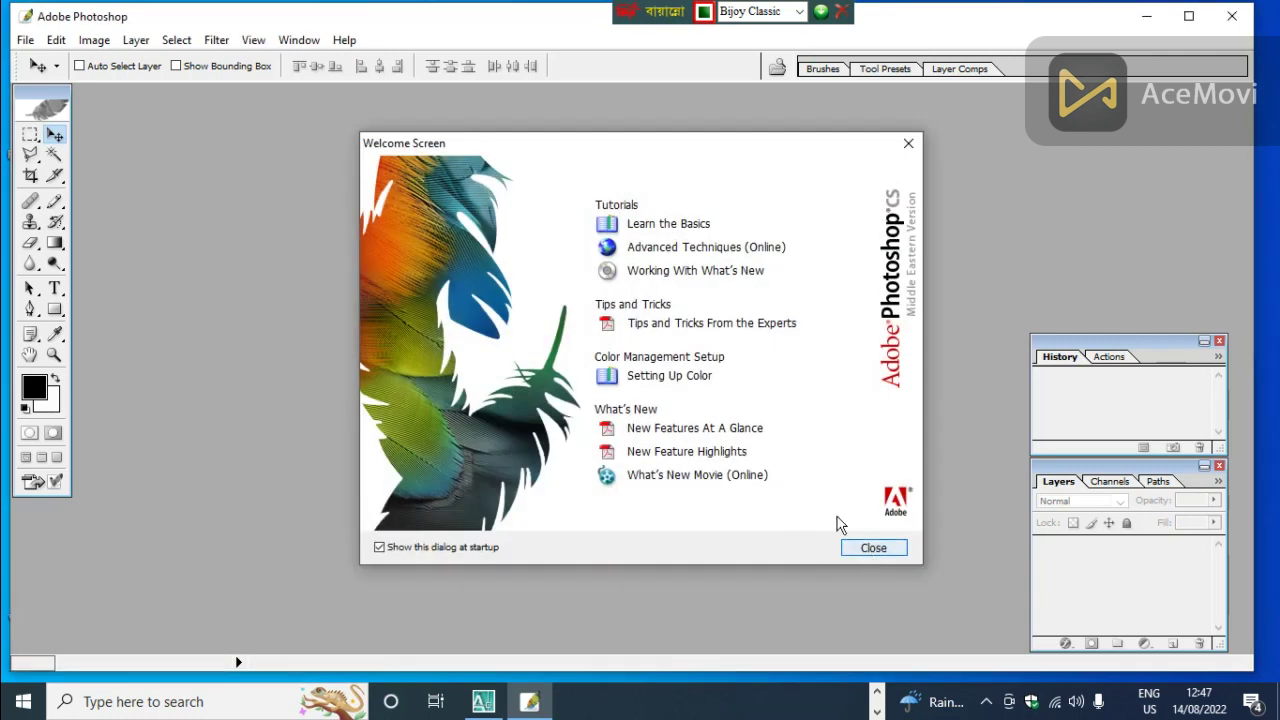
Create a new document 8.3 inches wide and 11.7 inches high.
click(25, 40)
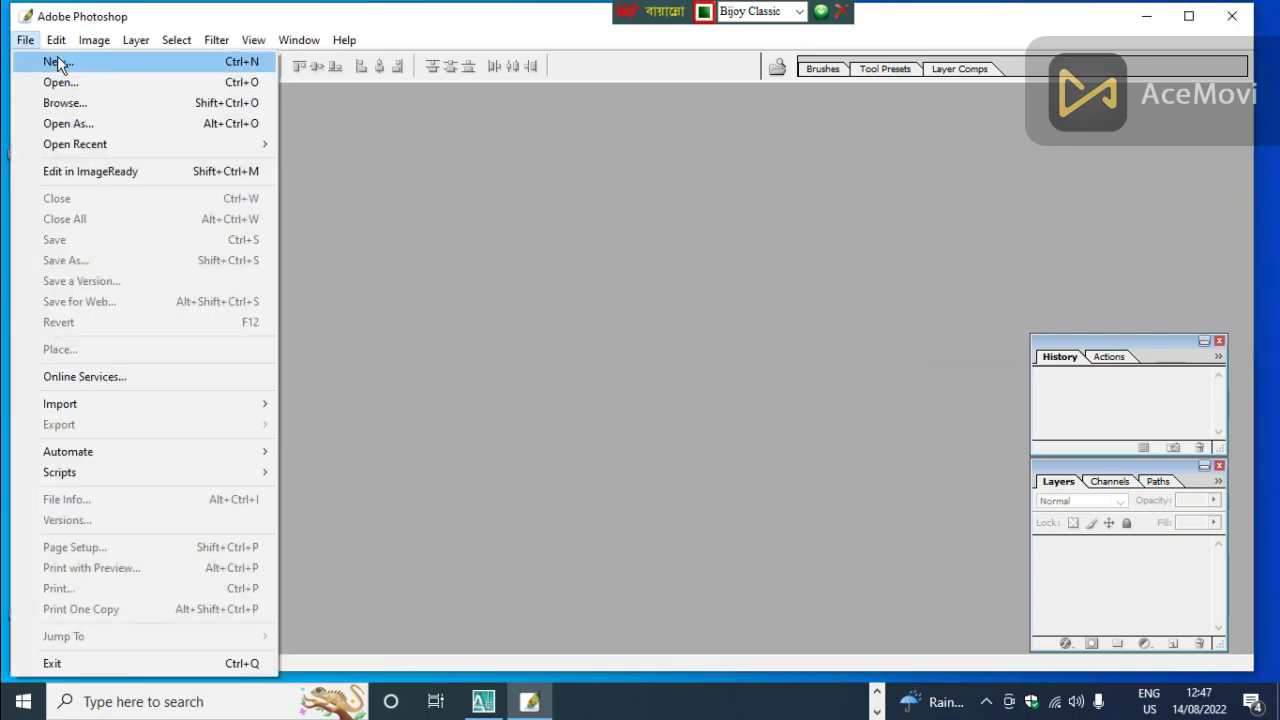
click(55, 57)
click(690, 304)
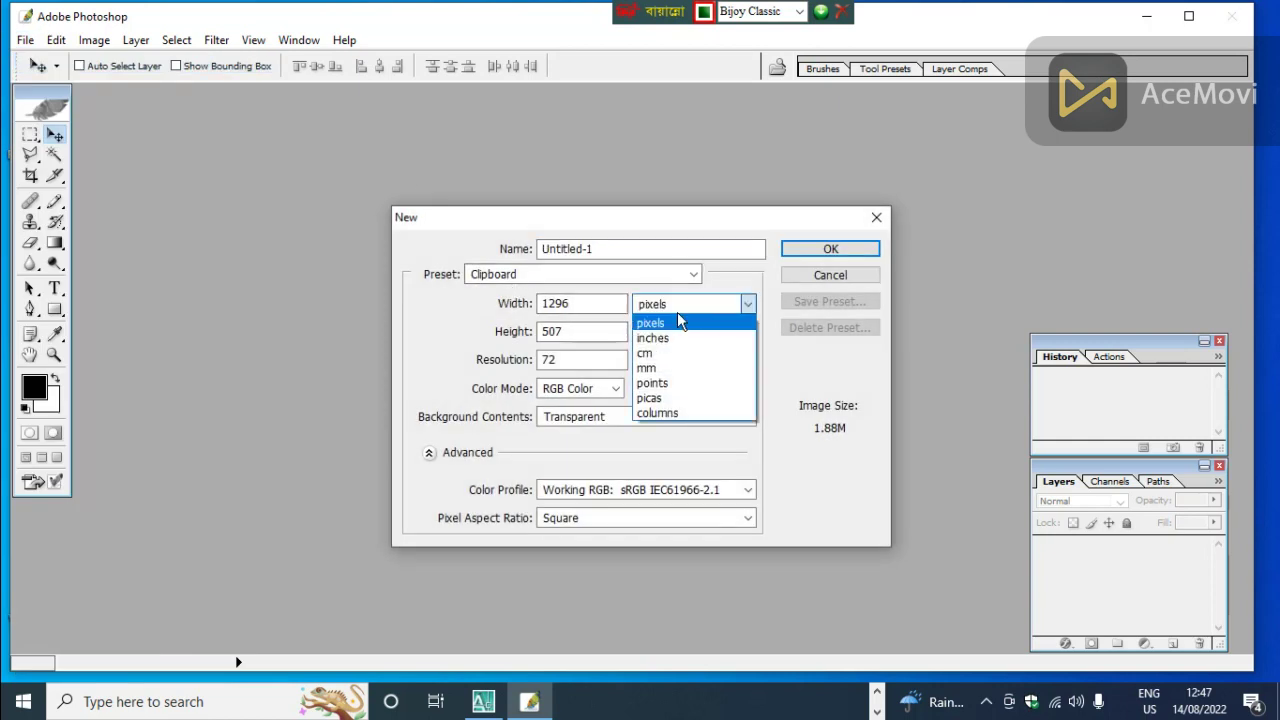
click(674, 338)
drag(569, 303, 523, 303)
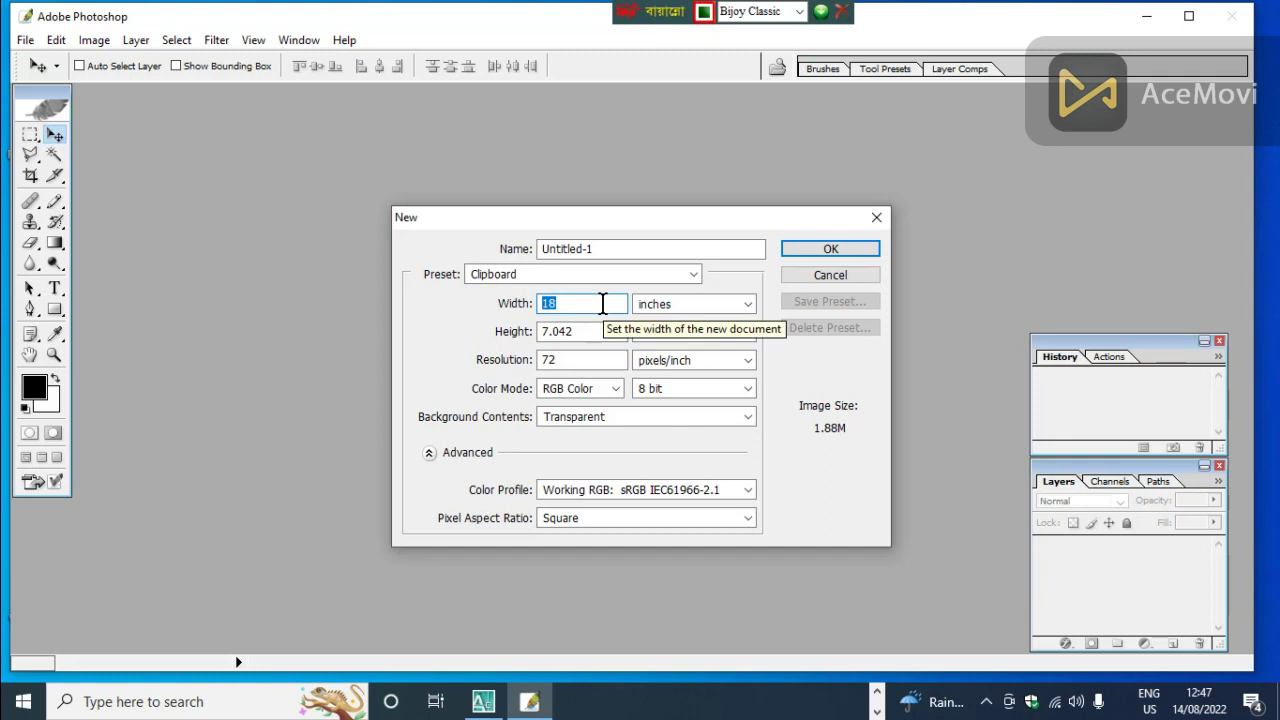
text(8.3)
click(580, 331)
drag(566, 337, 540, 335)
text(11)
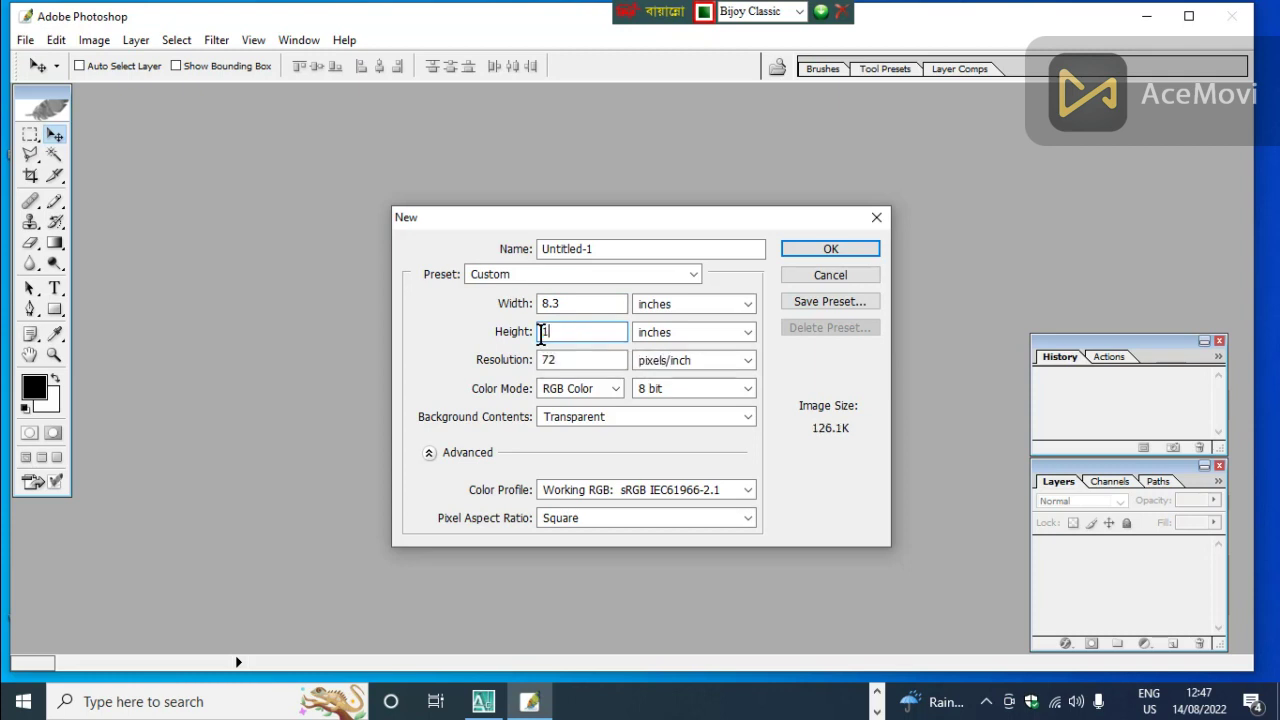
text(.7)
click(860, 250)
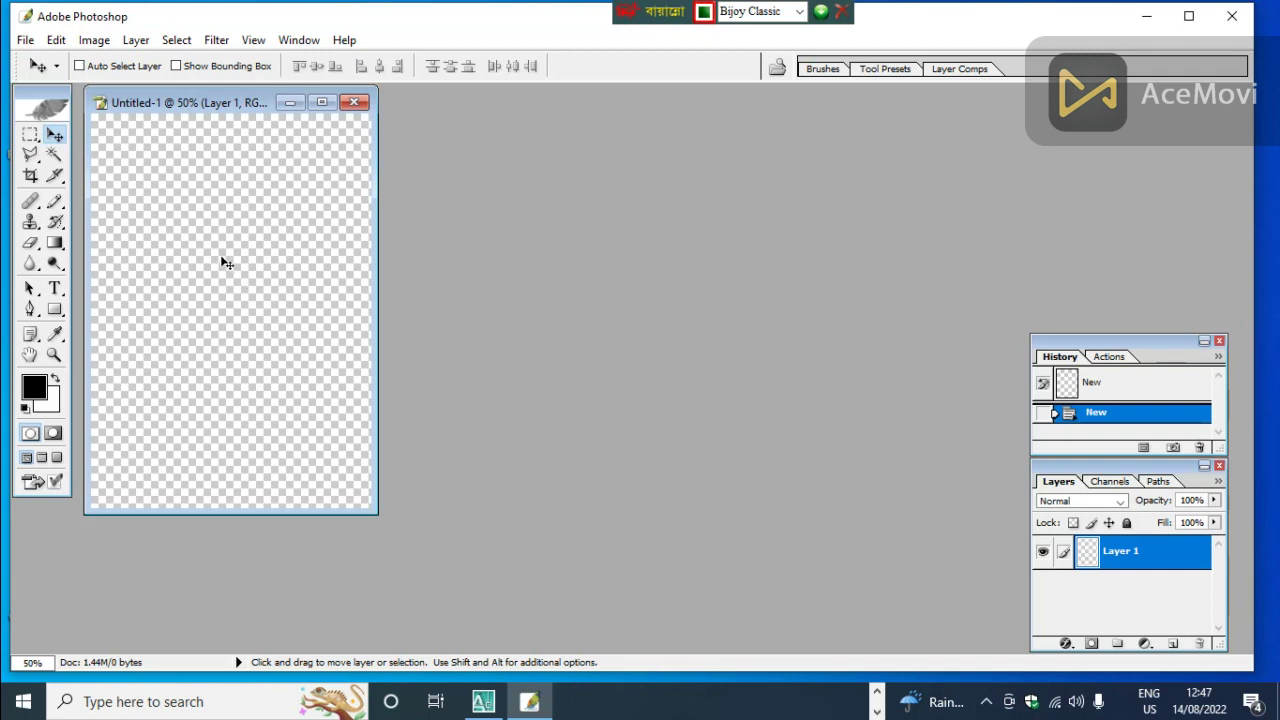
Paste the copied drawing and move it so the whole plot and north mark fit within the page width.
key(ctrl+v)
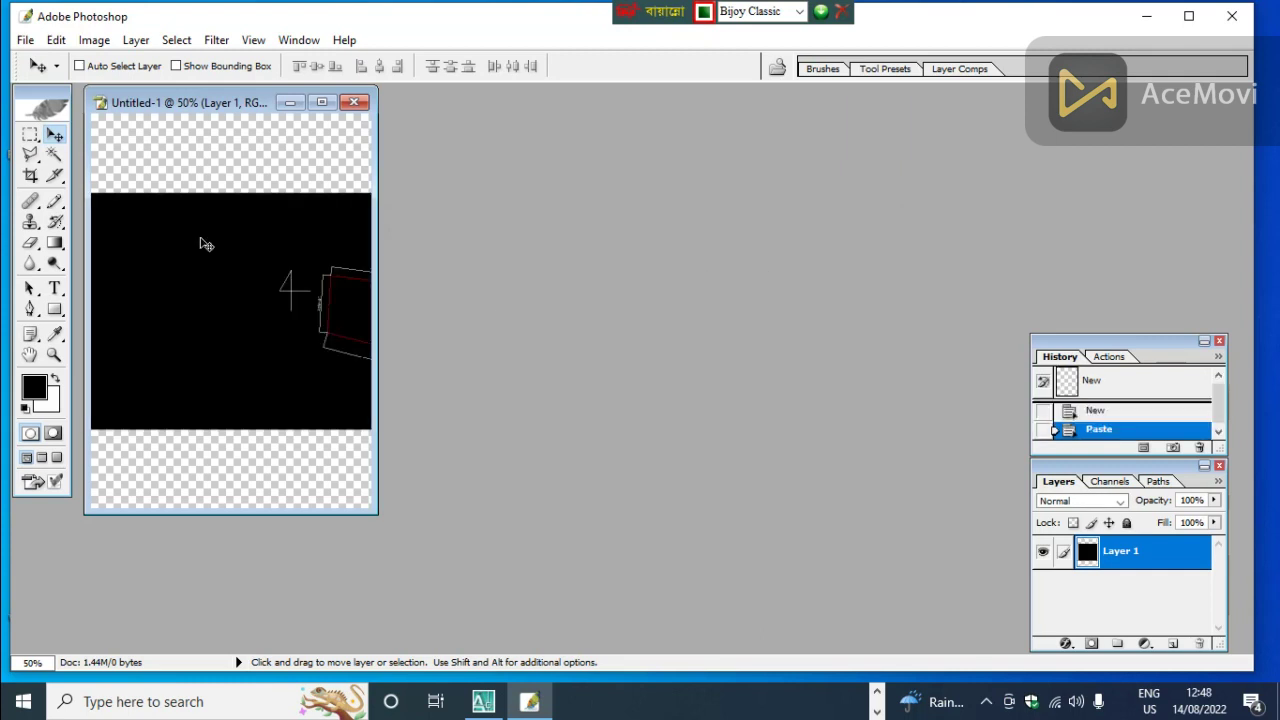
drag(246, 266, 128, 260)
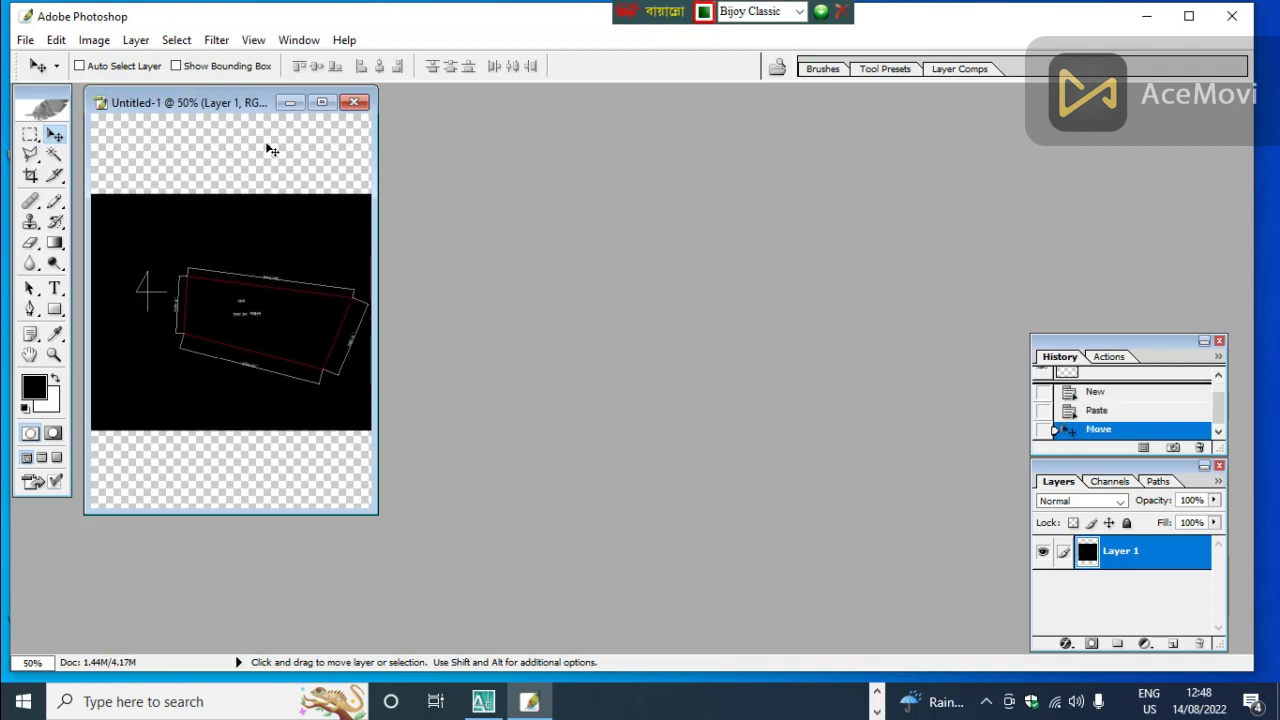
drag(286, 271, 257, 249)
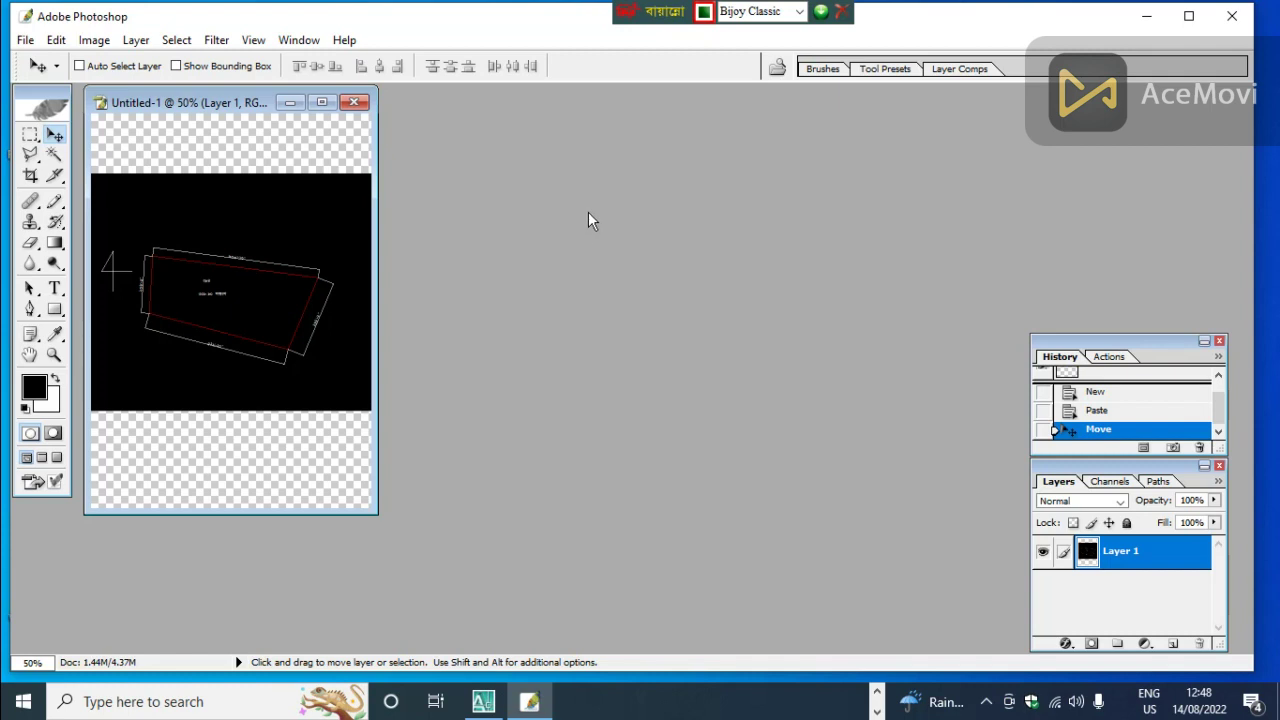
Start saving the document under a new name on the Desktop with JPEG as the format.
click(25, 40)
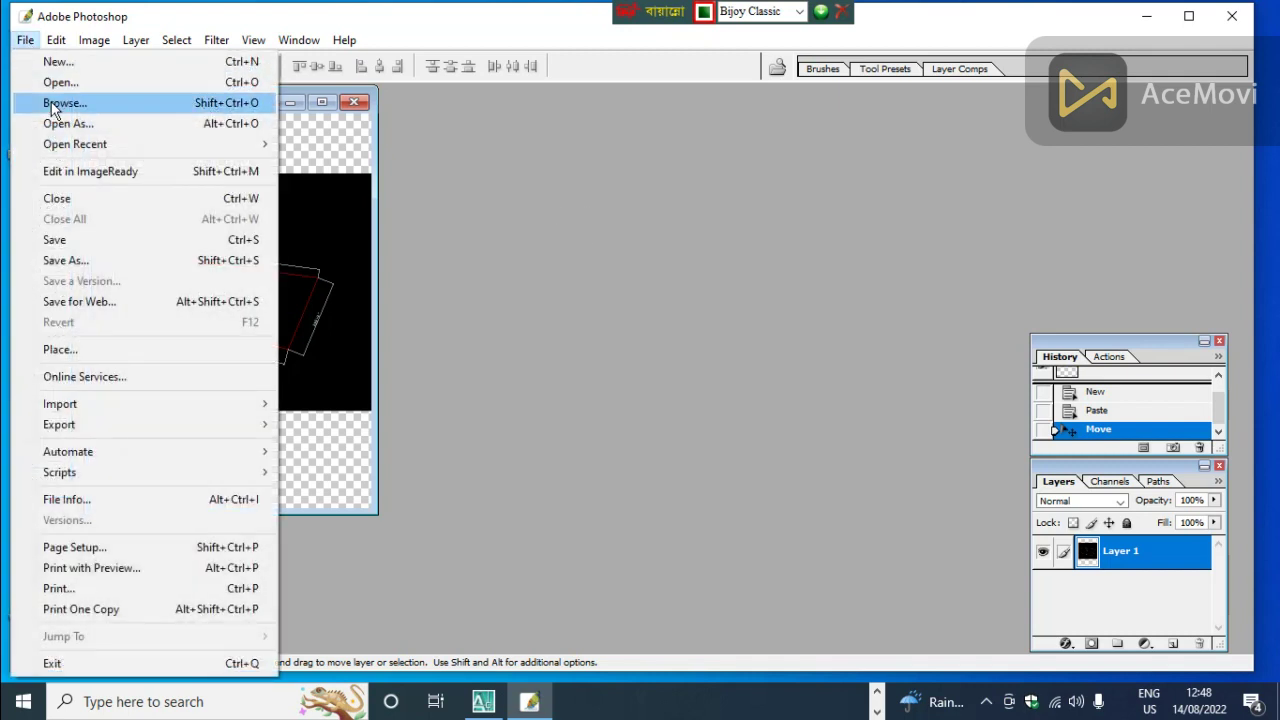
click(70, 262)
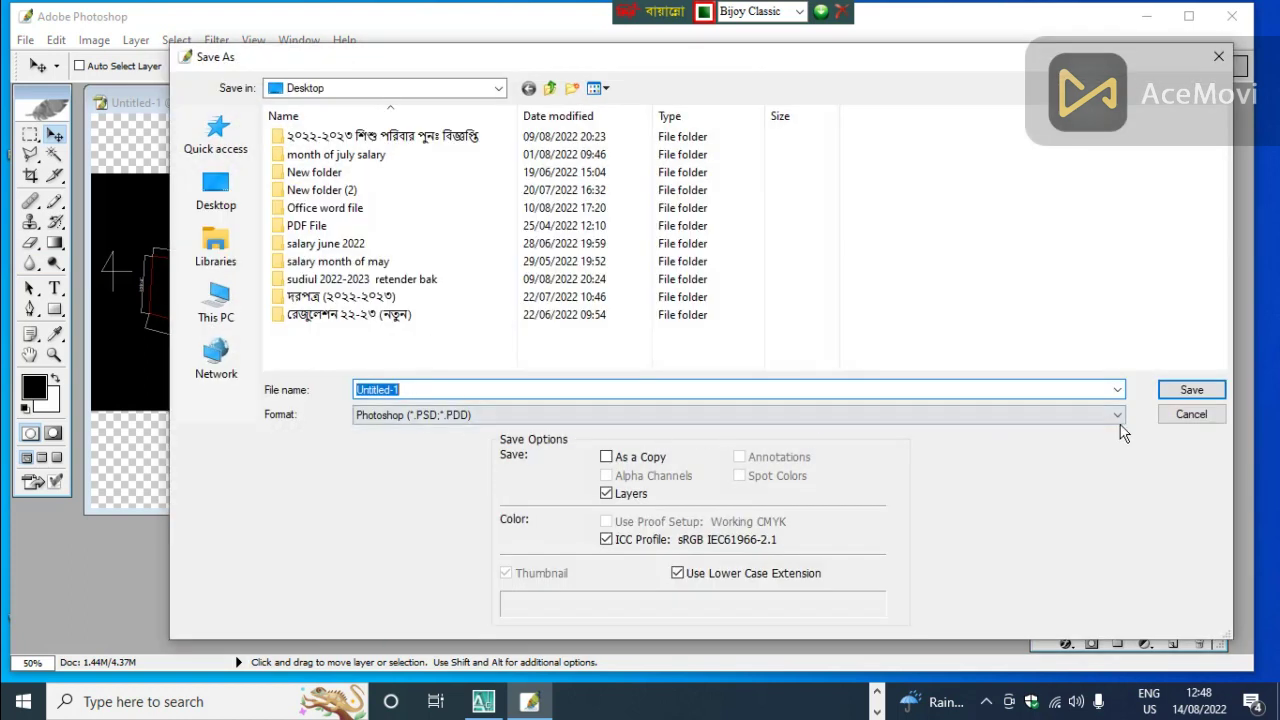
click(1117, 414)
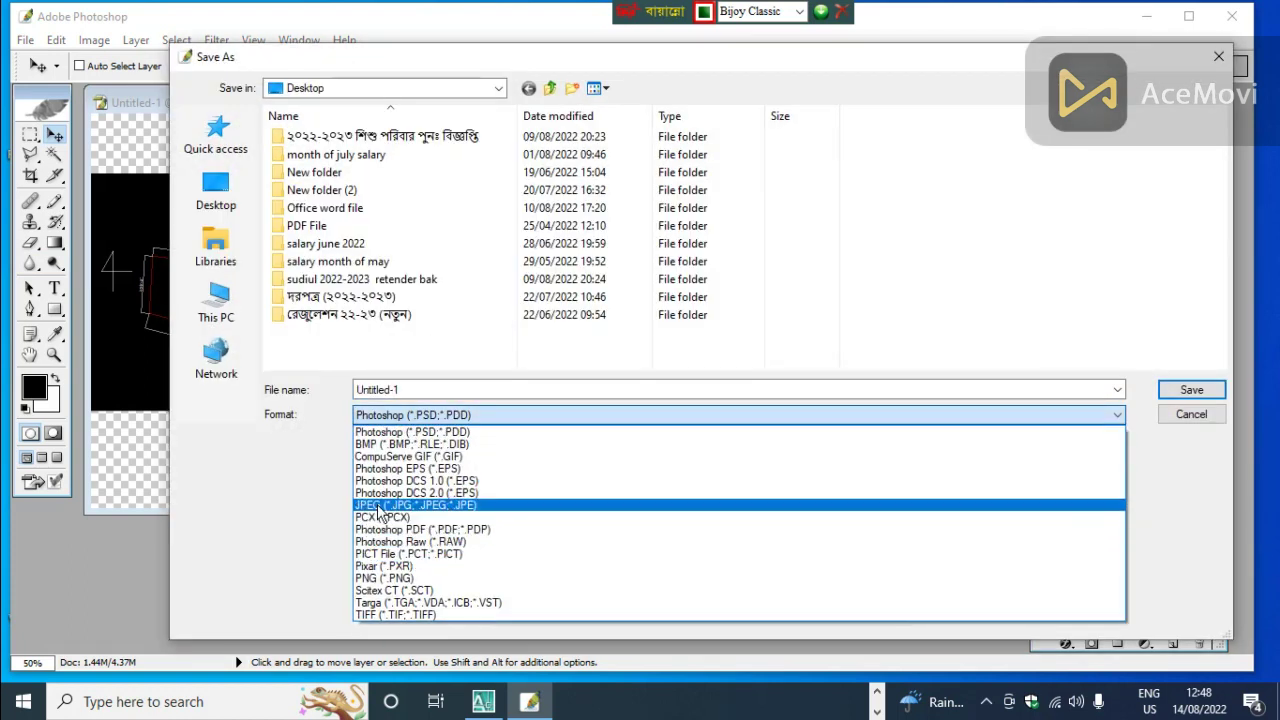
click(530, 505)
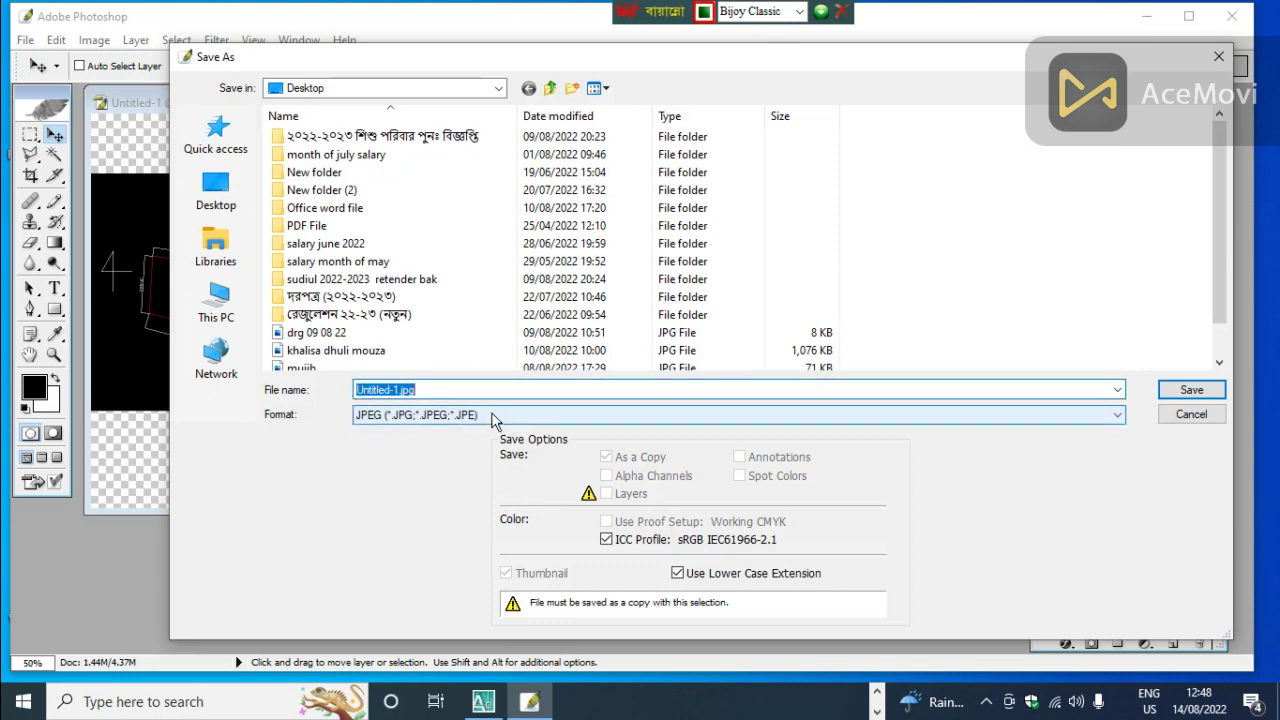
Switch the keyboard to English, name the JPEG file "scale setting in autocad" and save it.
text(y‡,'W)
key(ctrl+alt+b)
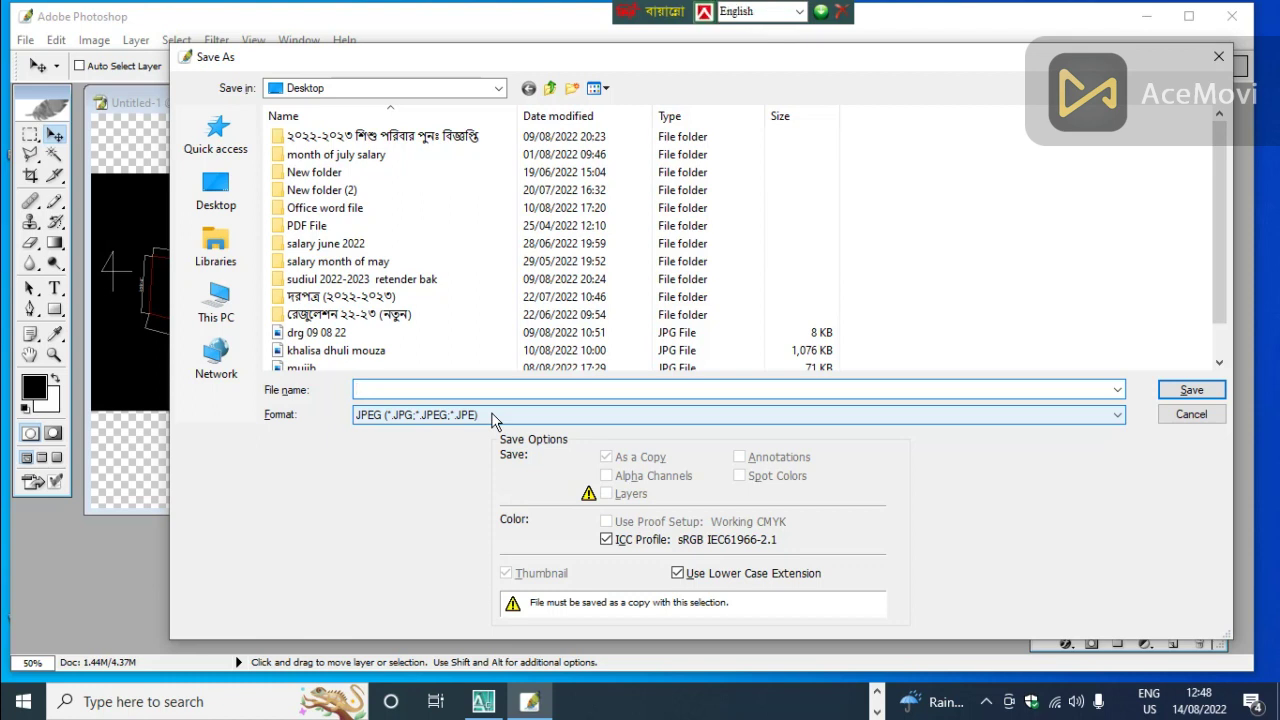
text(ng)
key(BackSpace)
key(BackSpace)
key(BackSpace)
key(BackSpace)
text(sc)
text(cad)
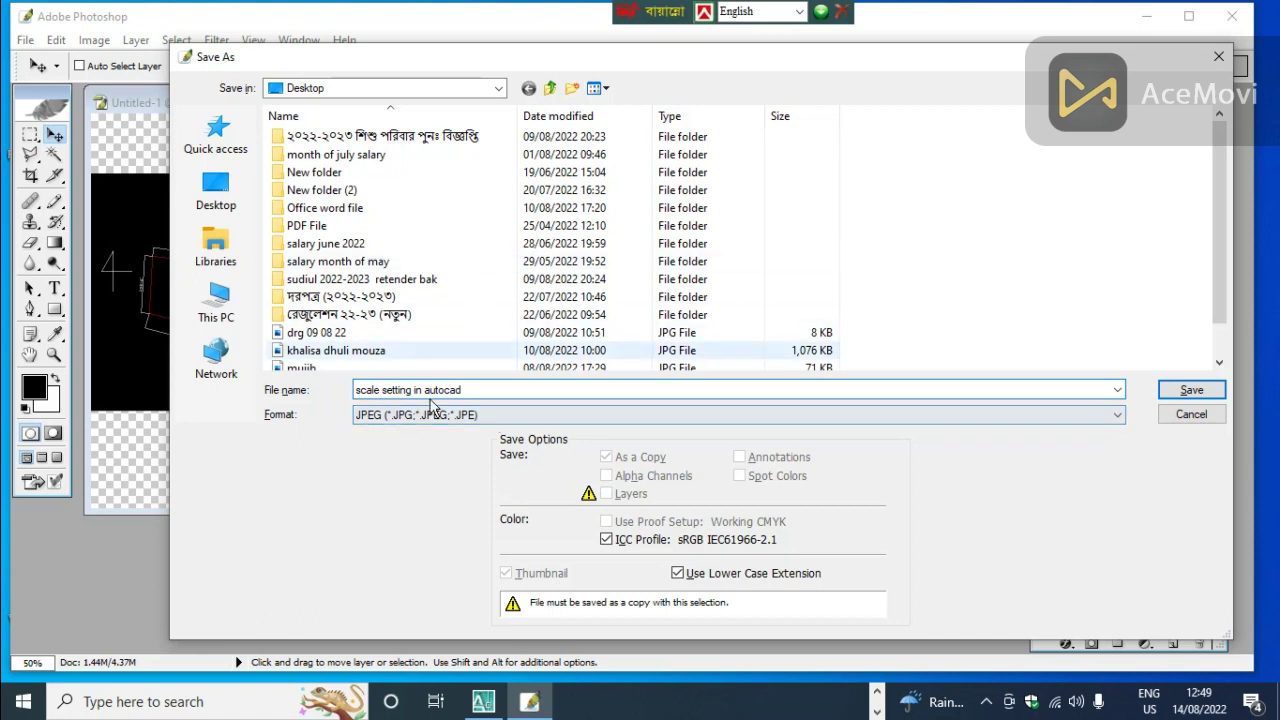
click(1180, 396)
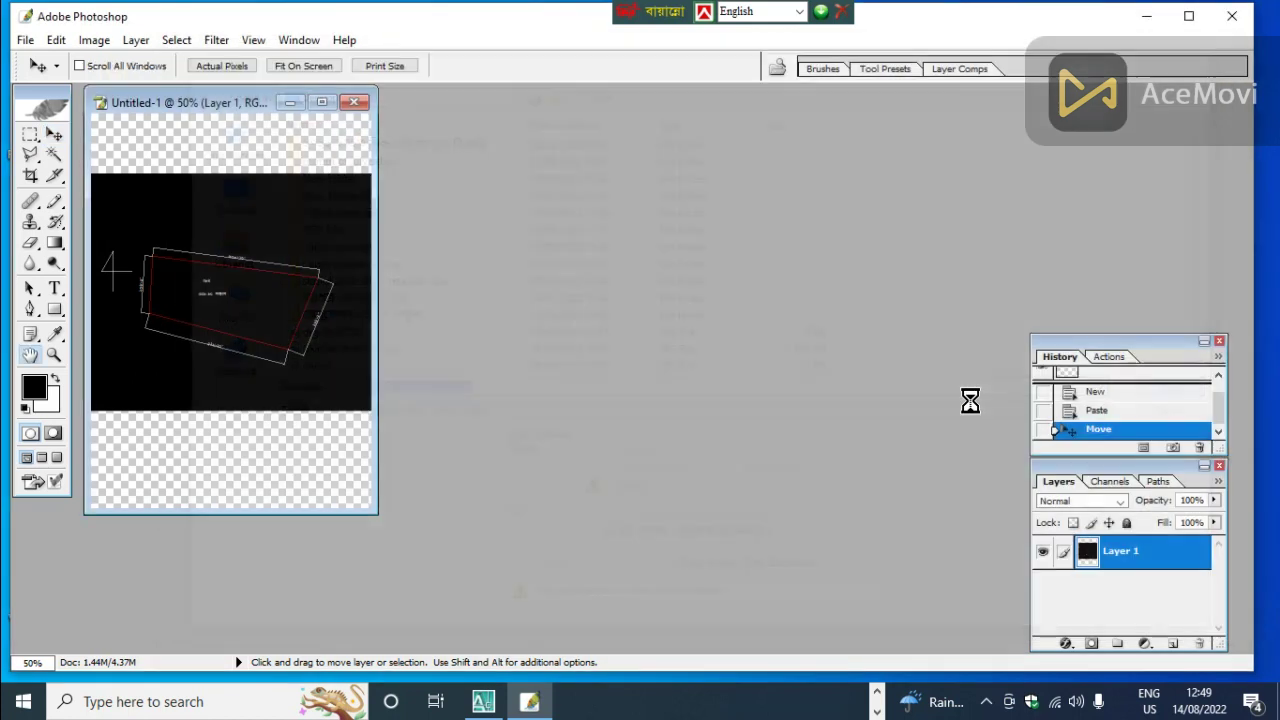
Accept the JPEG options with Maximum quality 10 and the Baseline ("Standard") format.
click(772, 222)
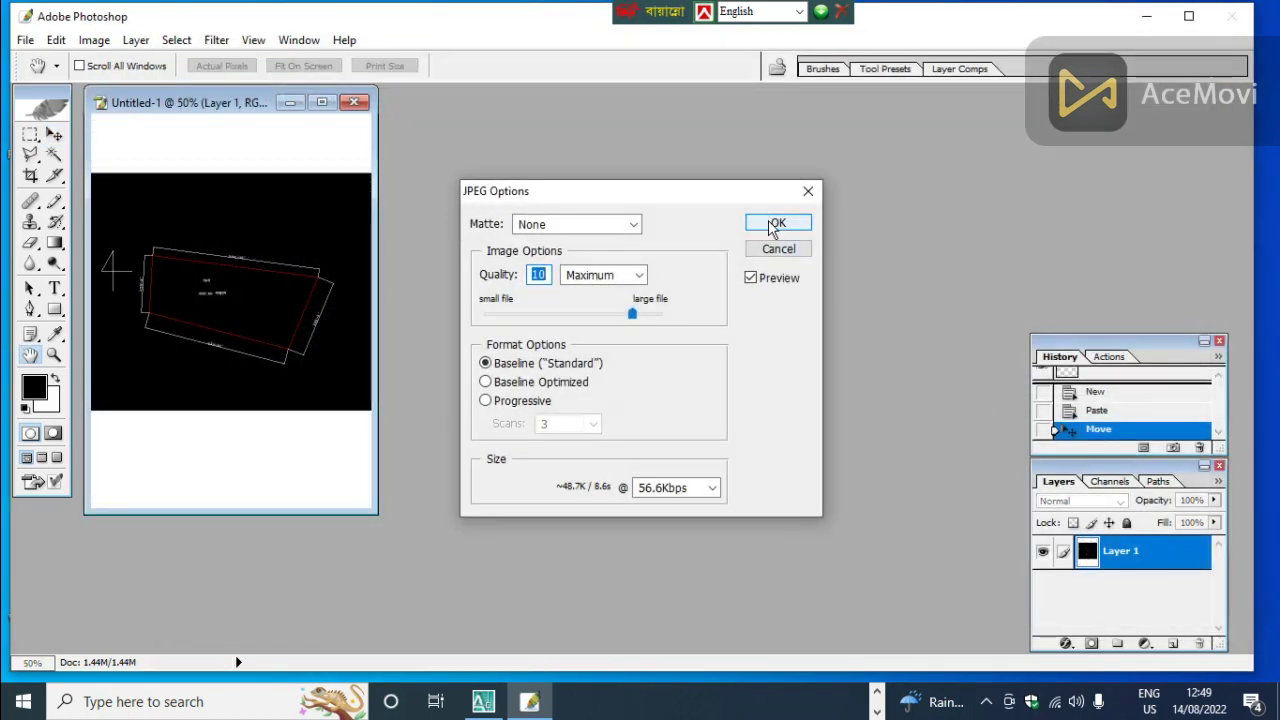
Close the document, saving it as the Photoshop file "Untitled-1" on the Desktop with maximized compatibility, and quit Photoshop.
click(353, 102)
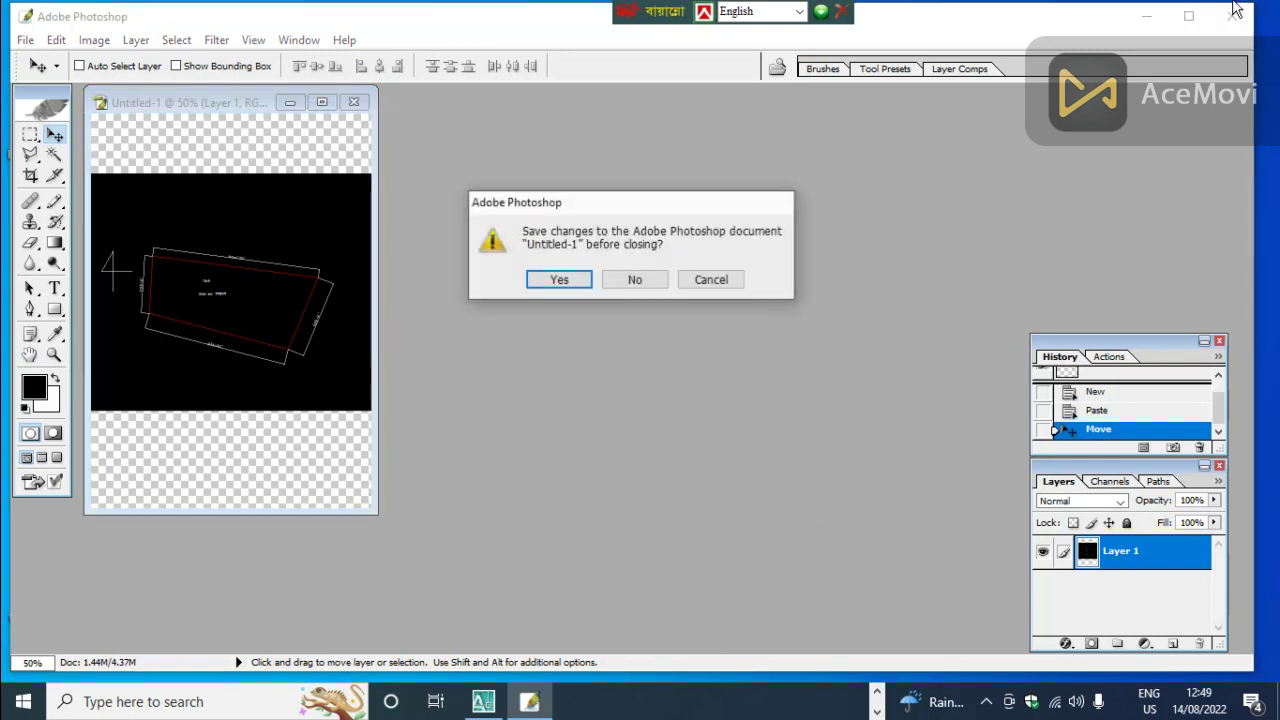
click(563, 283)
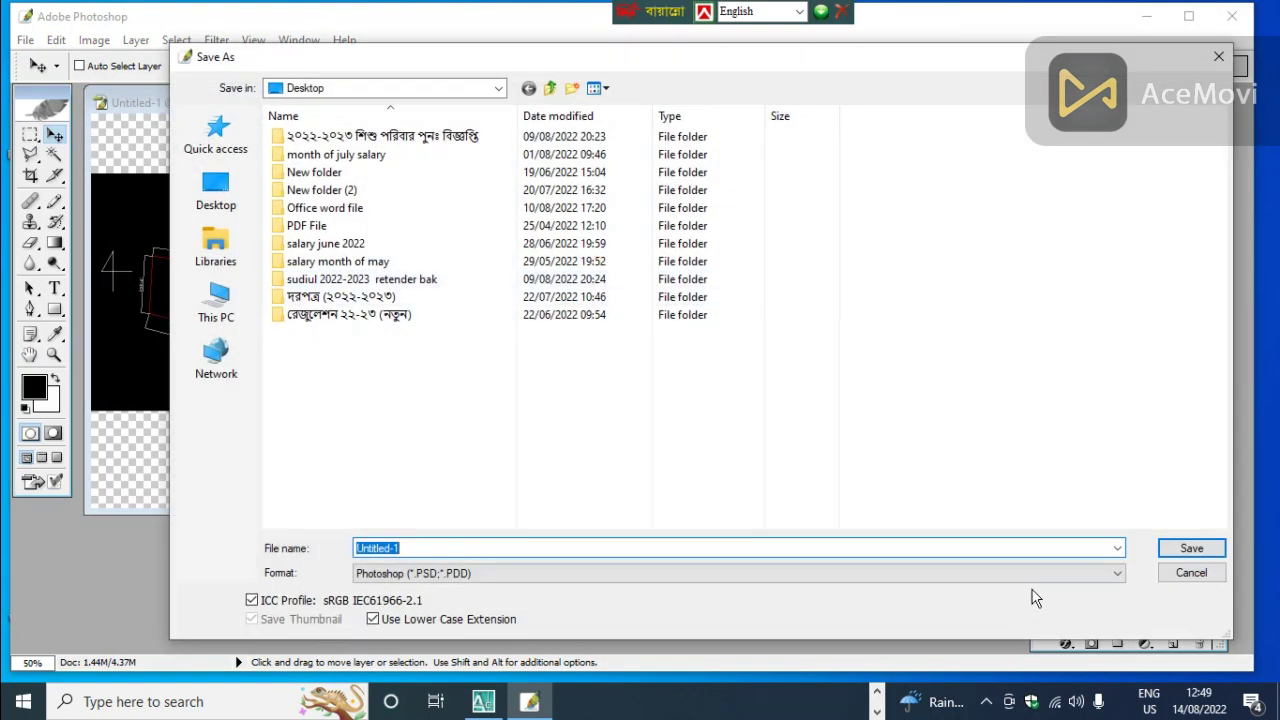
click(1190, 549)
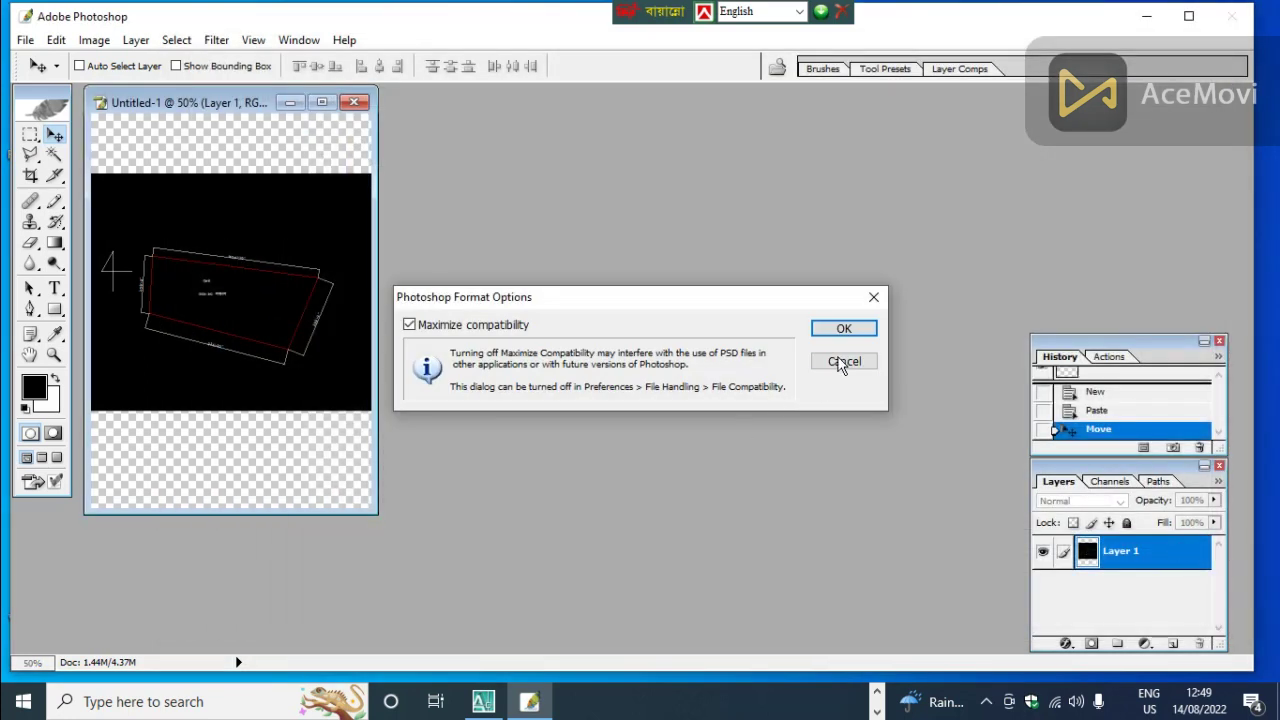
click(830, 331)
click(1232, 16)
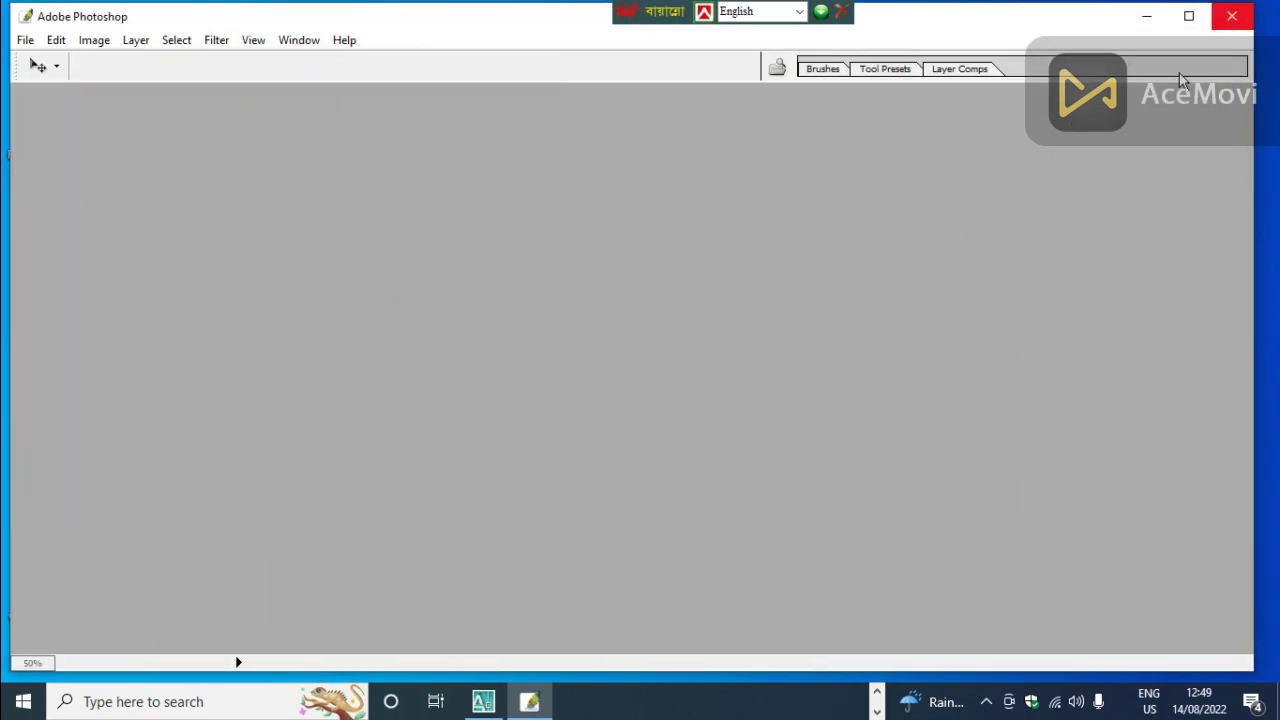
click(904, 386)
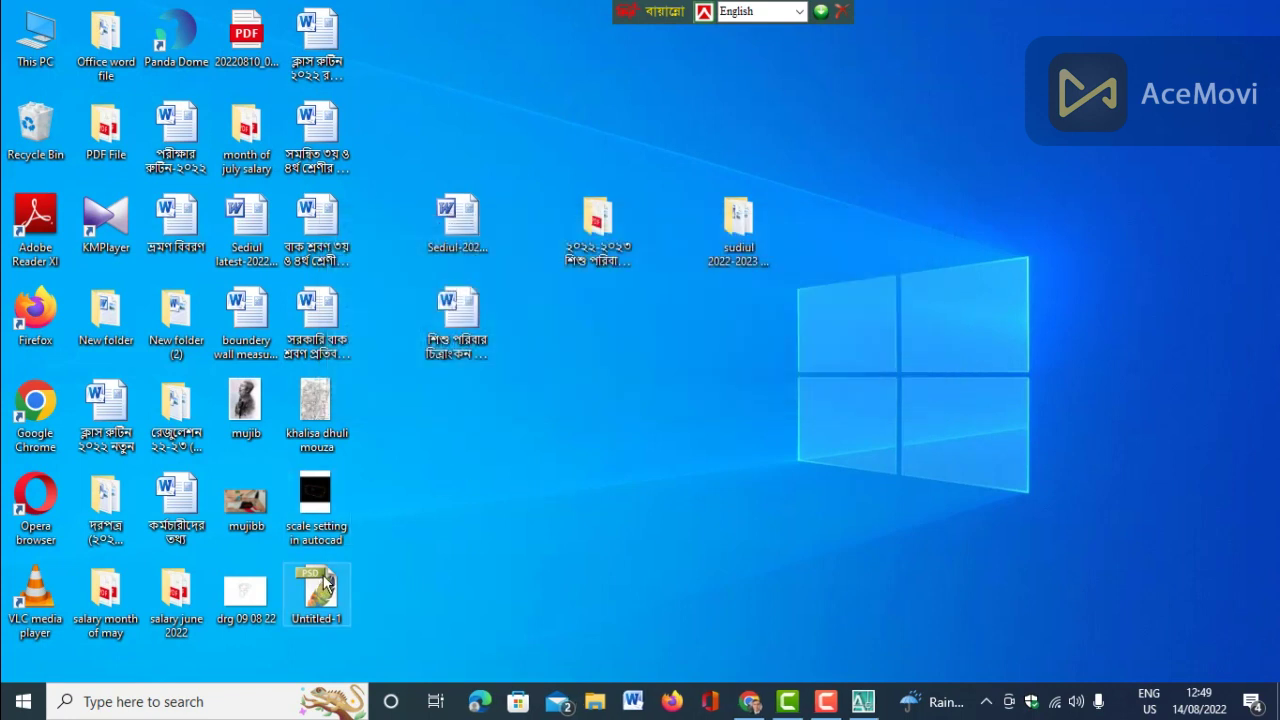
Open the "scale setting in autocad" JPEG from the Desktop and examine the plot's labels, dimensions and north mark up close.
double_click(318, 495)
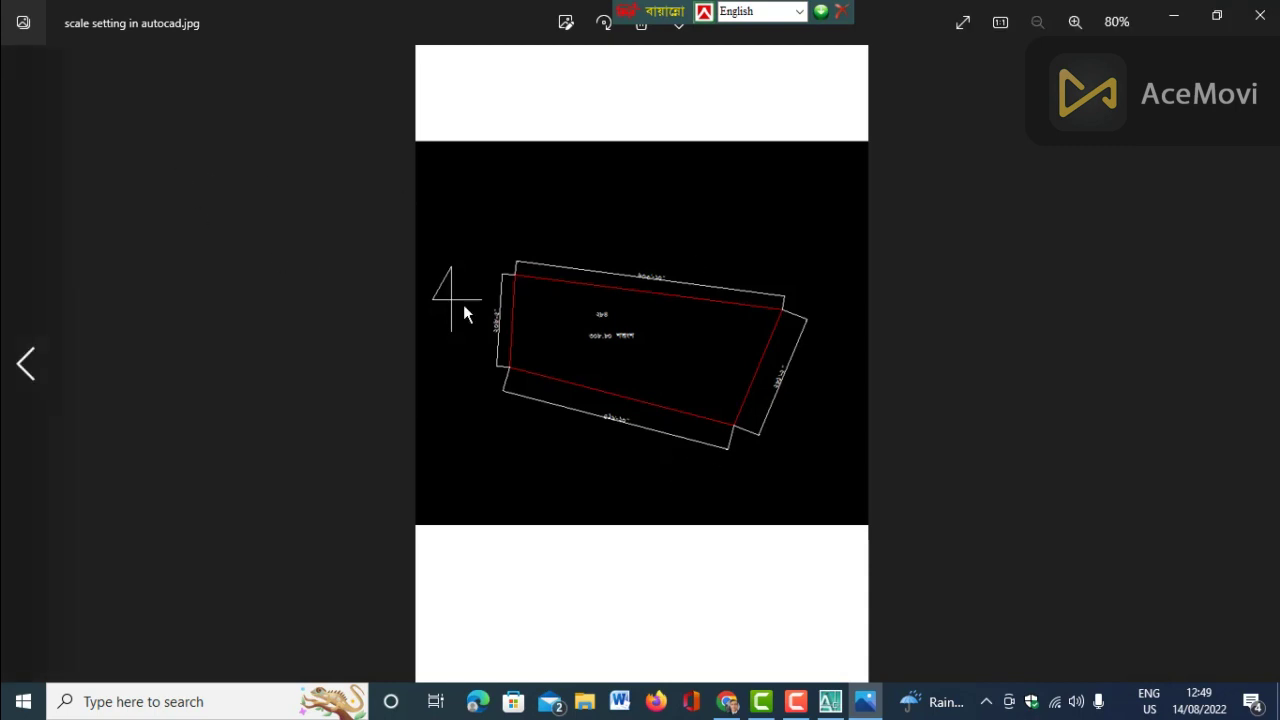
scroll(555, 328, up, 2)
scroll(559, 337, down, 2)
scroll(689, 354, up, 4)
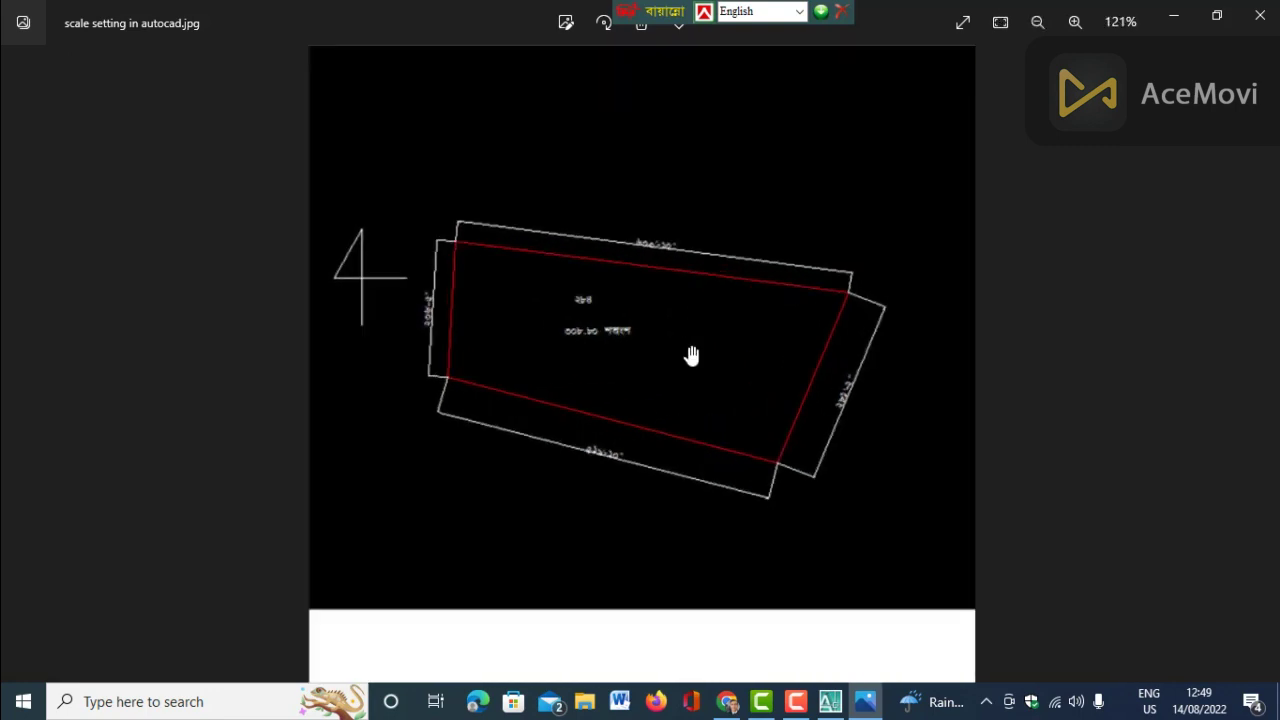
scroll(691, 355, up, 2)
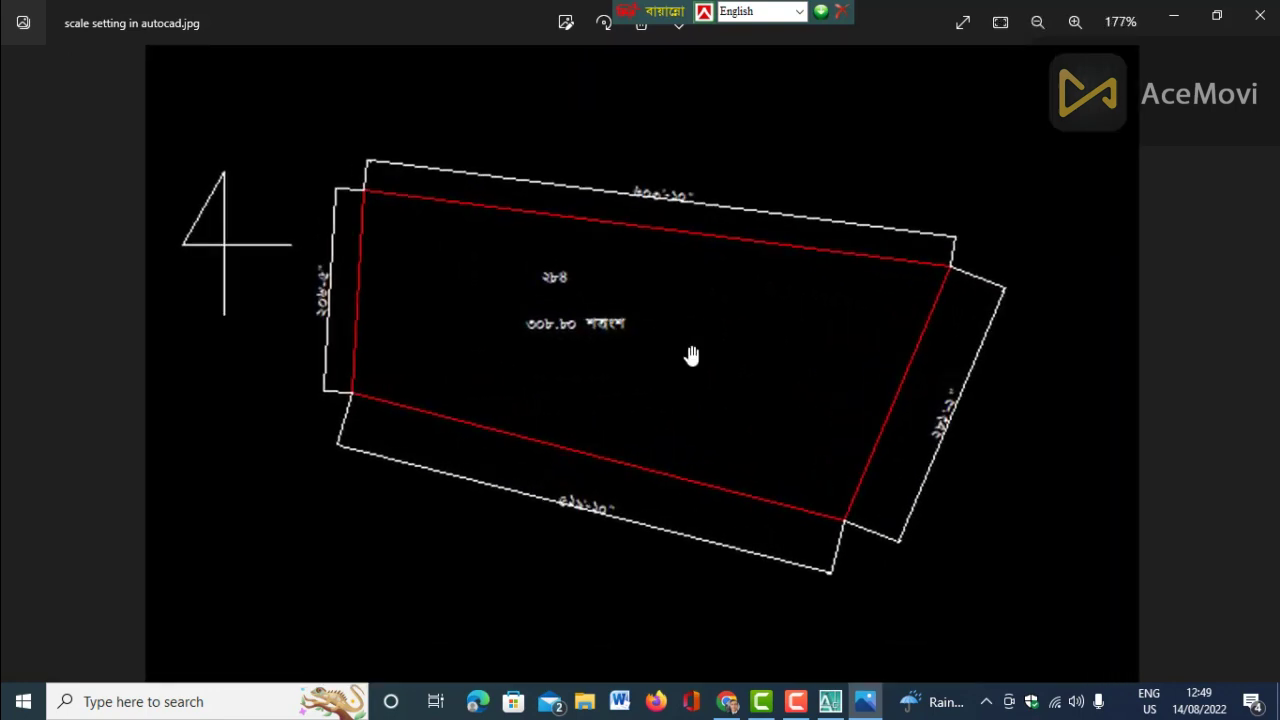
scroll(691, 355, up, 2)
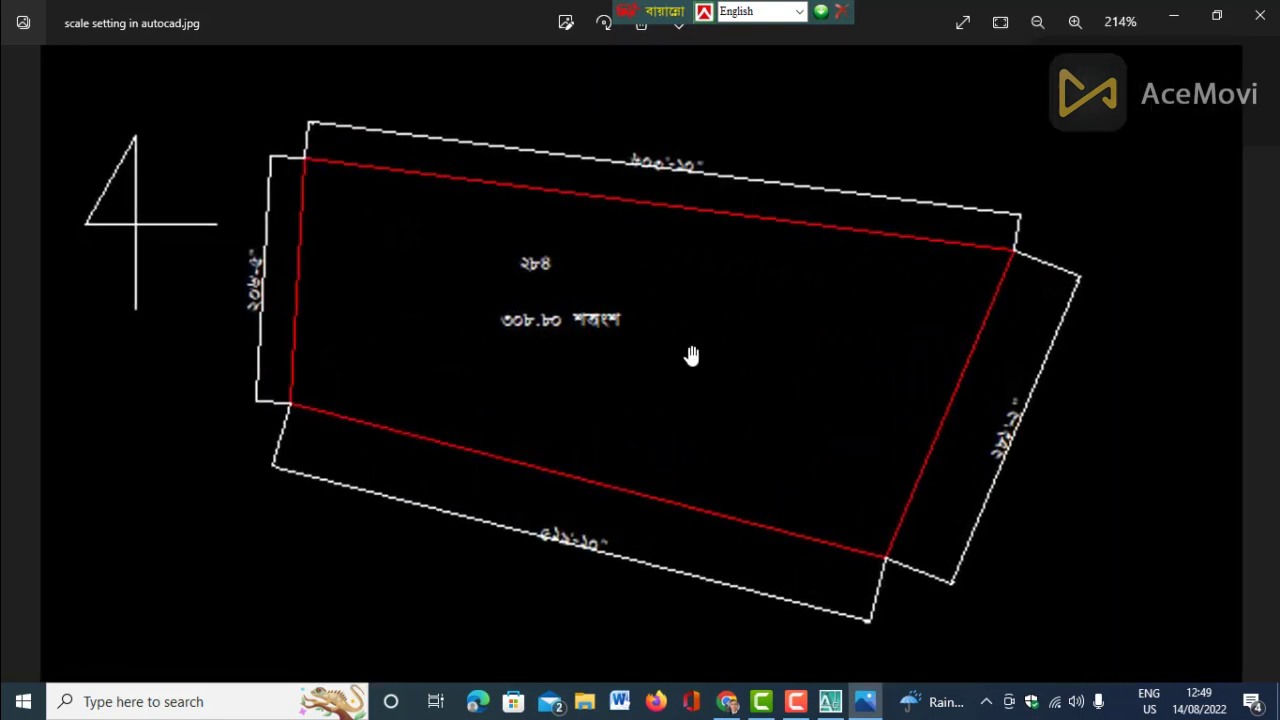
scroll(691, 355, down, 4)
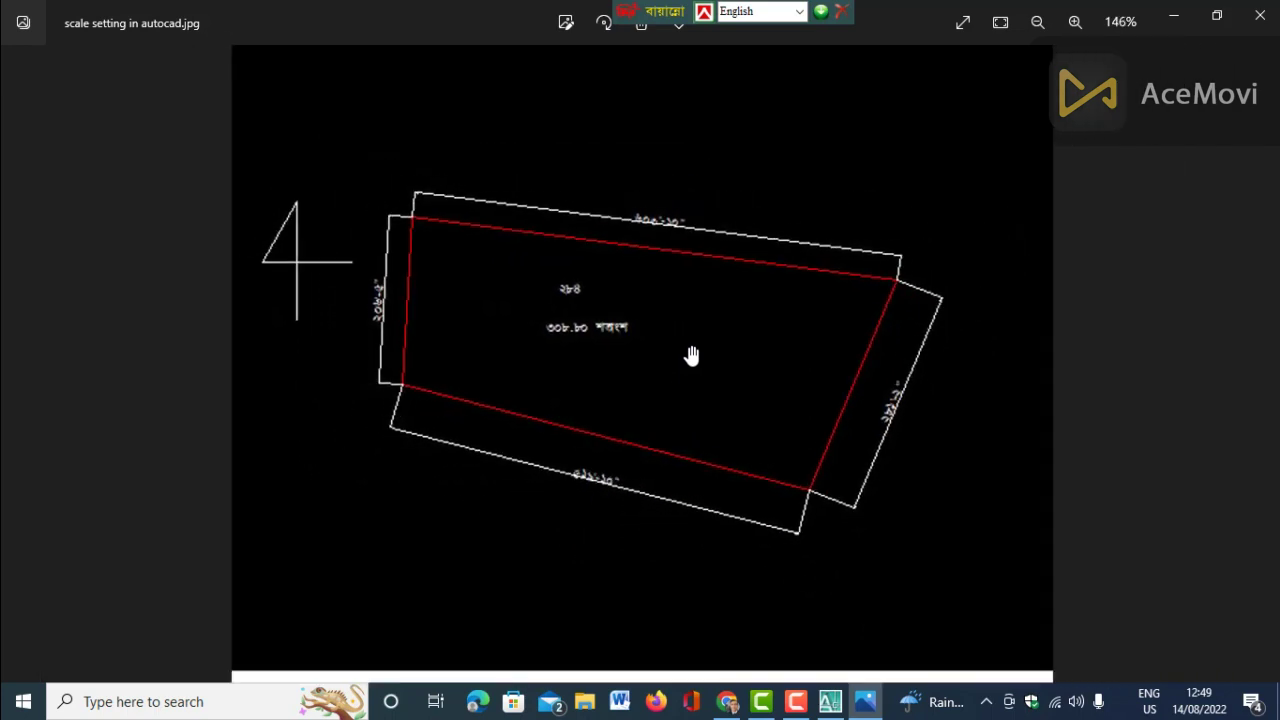
Open the print setup for the image and set Portrait orientation, keeping Full page photo size and Fill page fit.
key(ctrl+p)
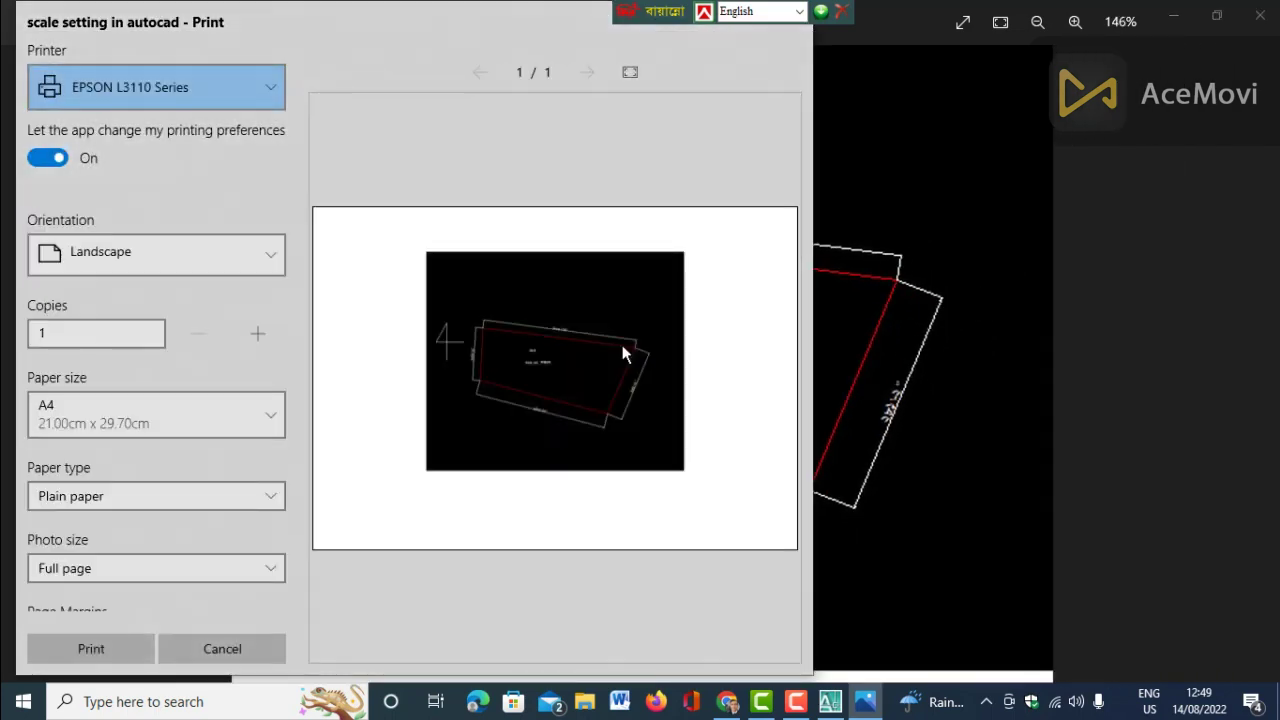
click(246, 256)
click(147, 207)
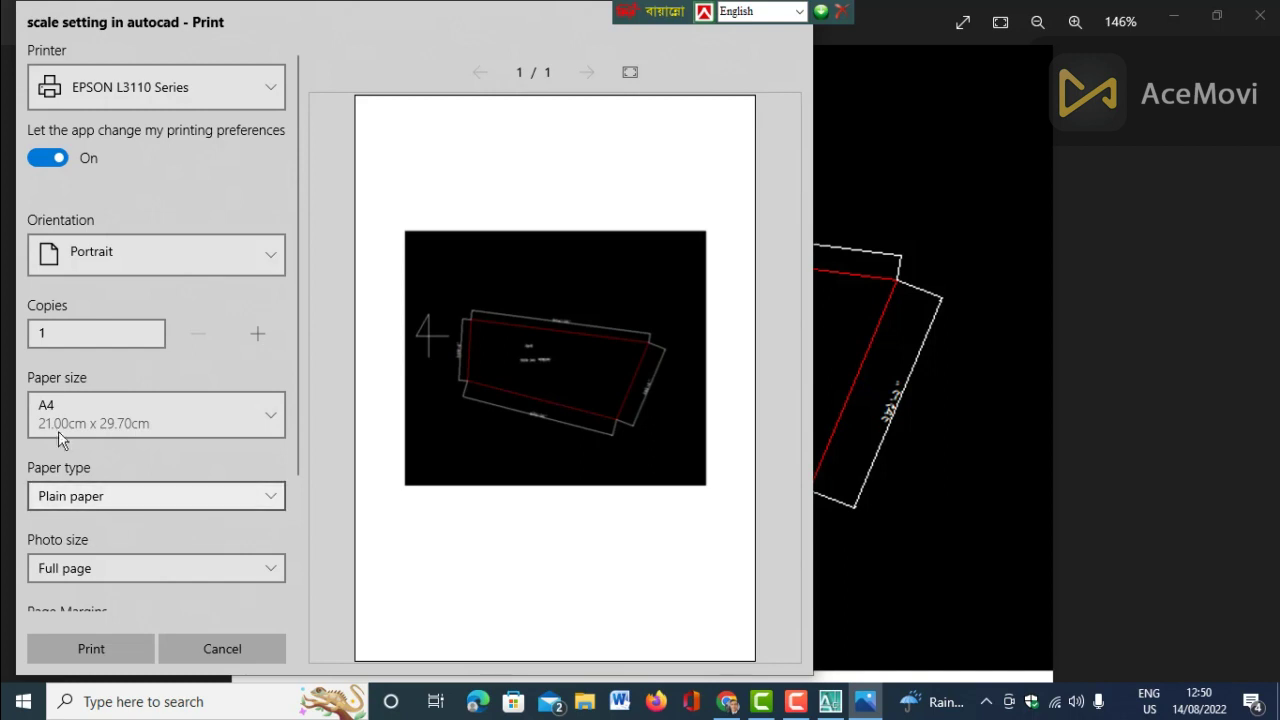
scroll(133, 465, down, 3)
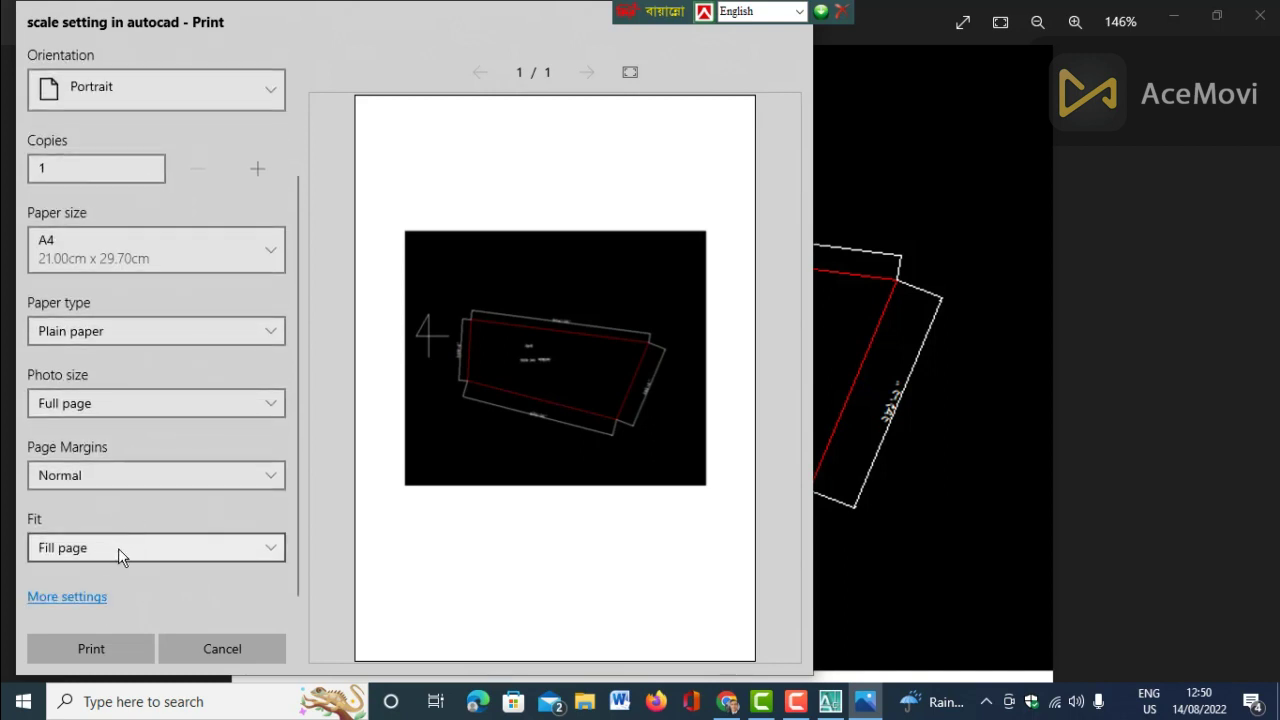
click(118, 548)
click(118, 548)
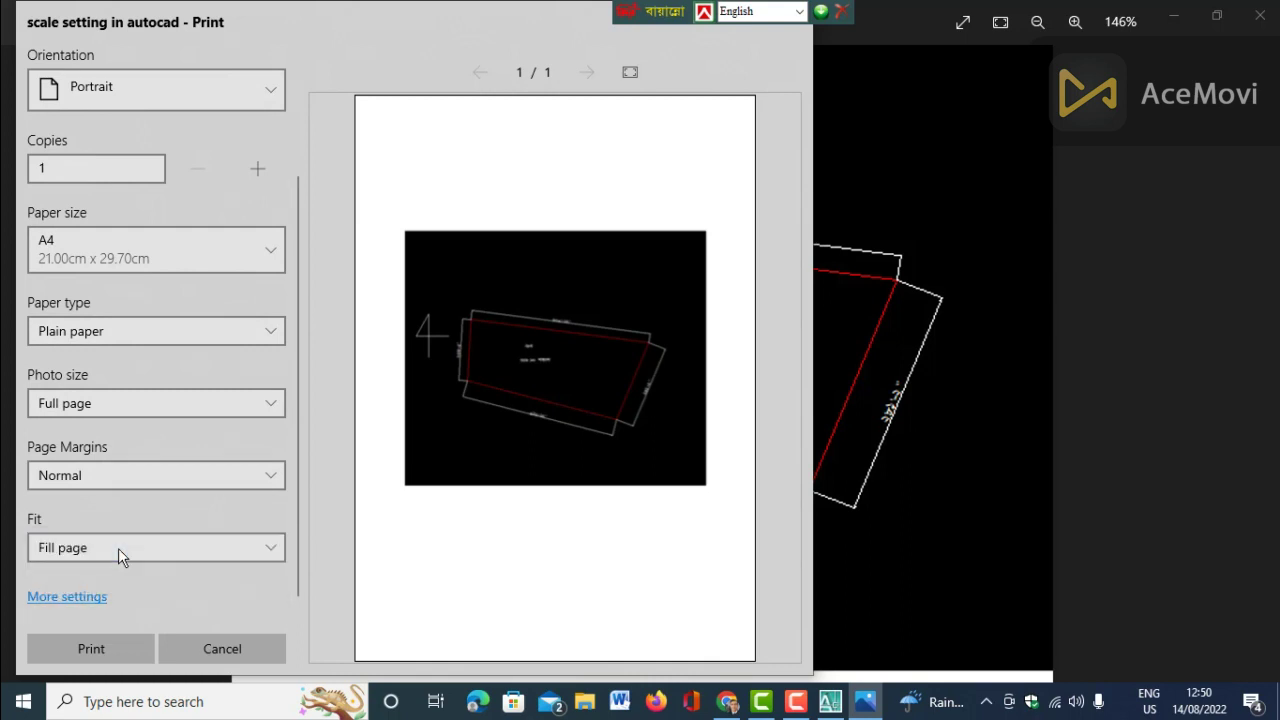
click(151, 407)
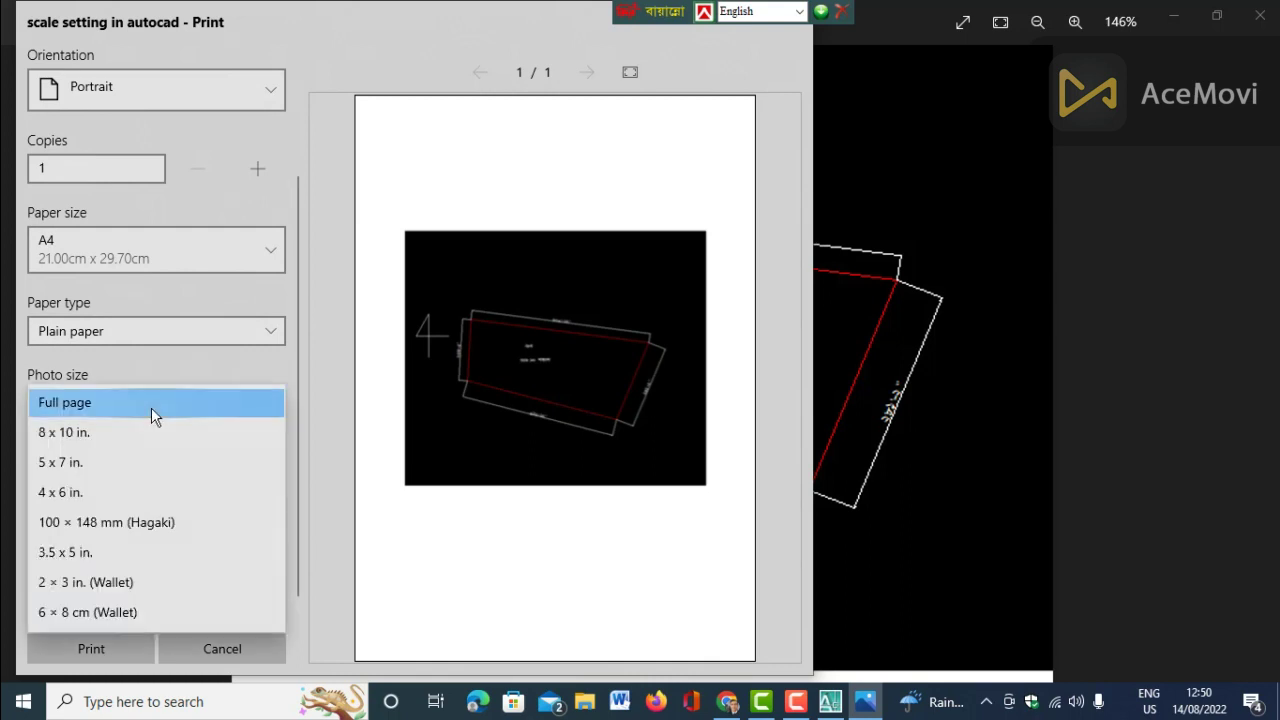
click(151, 407)
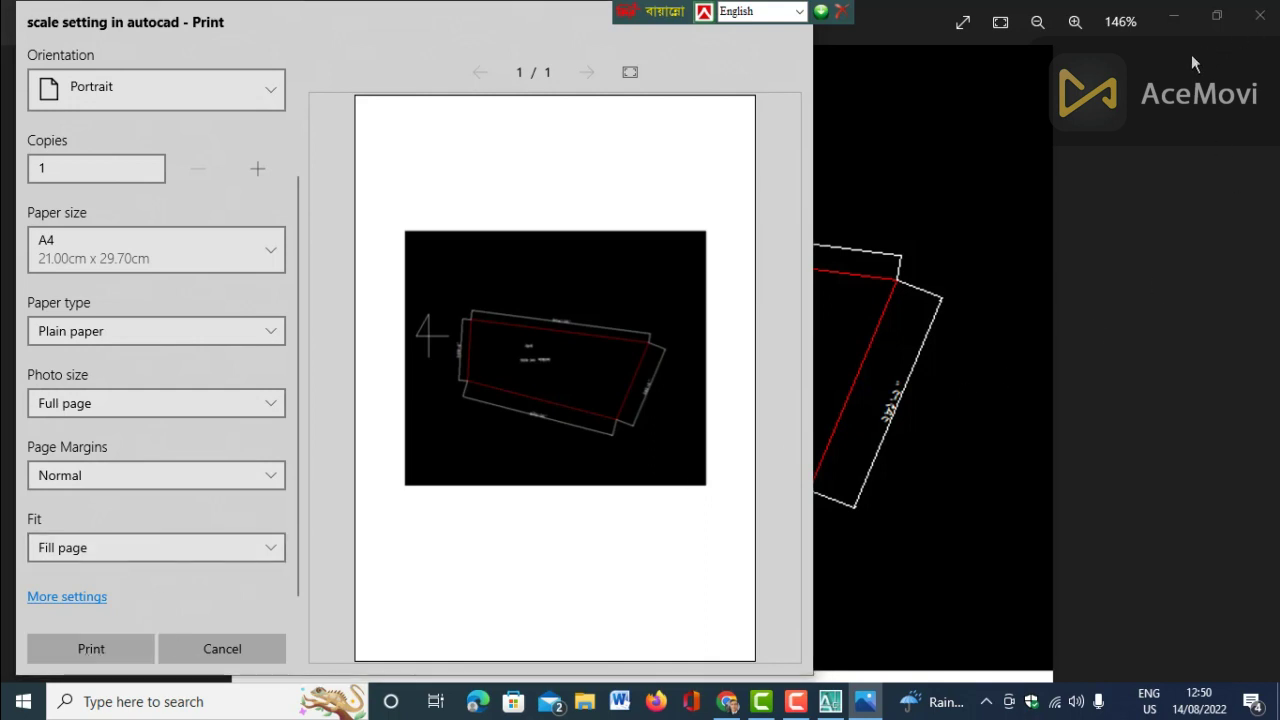
click(796, 701)
click(1239, 612)
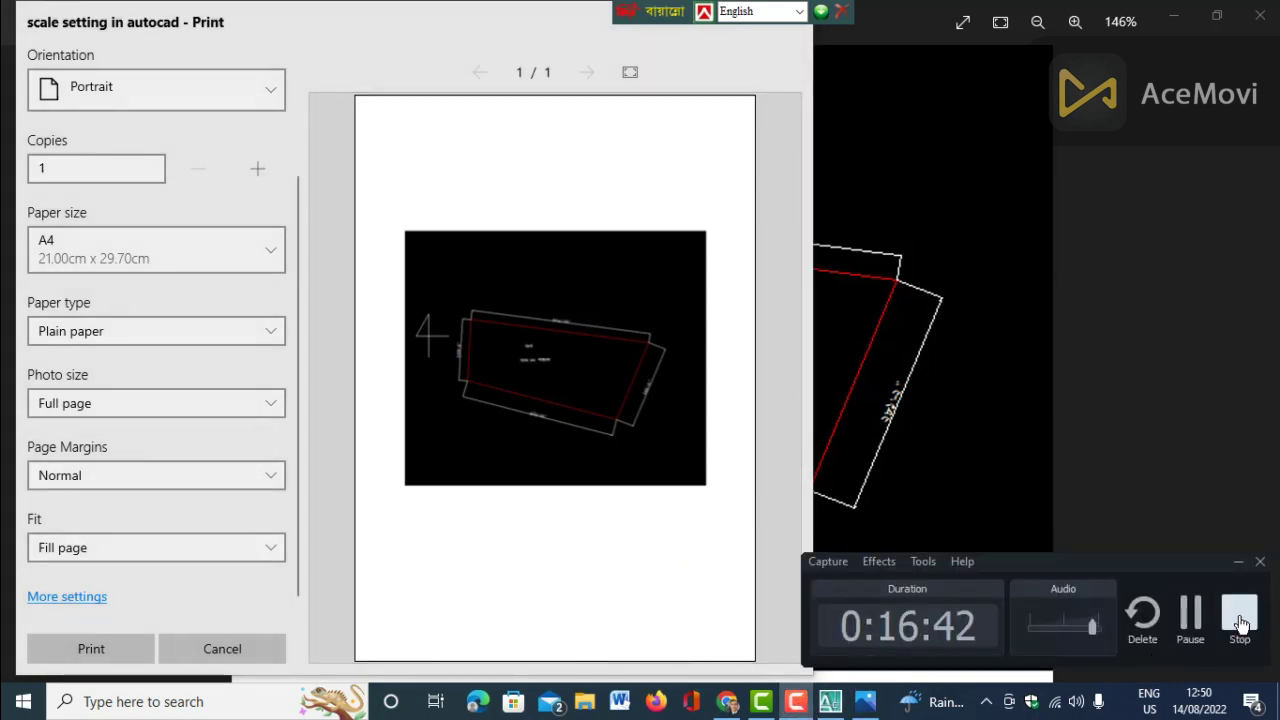